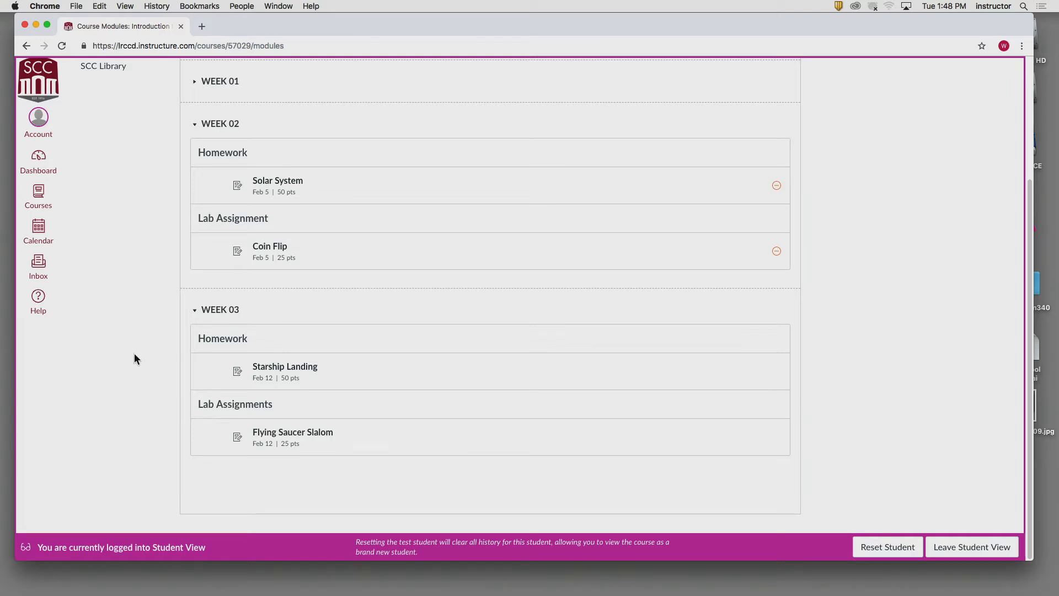
- Open the Week 03 Starship Landing homework and examine its requirements, example project section and downloadable resources
{"action": "left_click", "coordinate": [305, 368]}
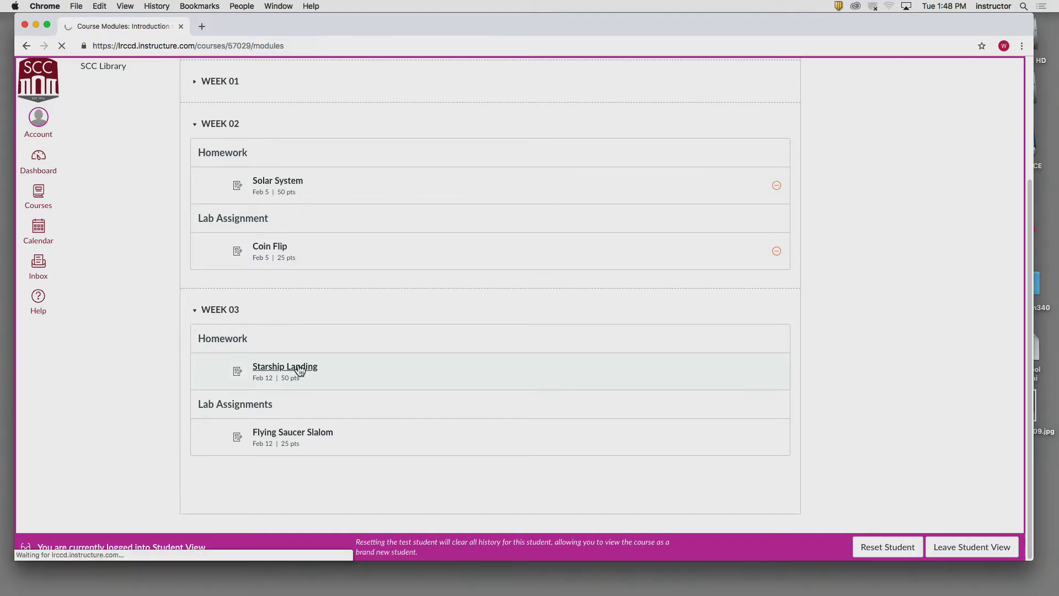
{"action": "scroll", "coordinate": [146, 358], "scroll_direction": "down", "scroll_amount": 3}
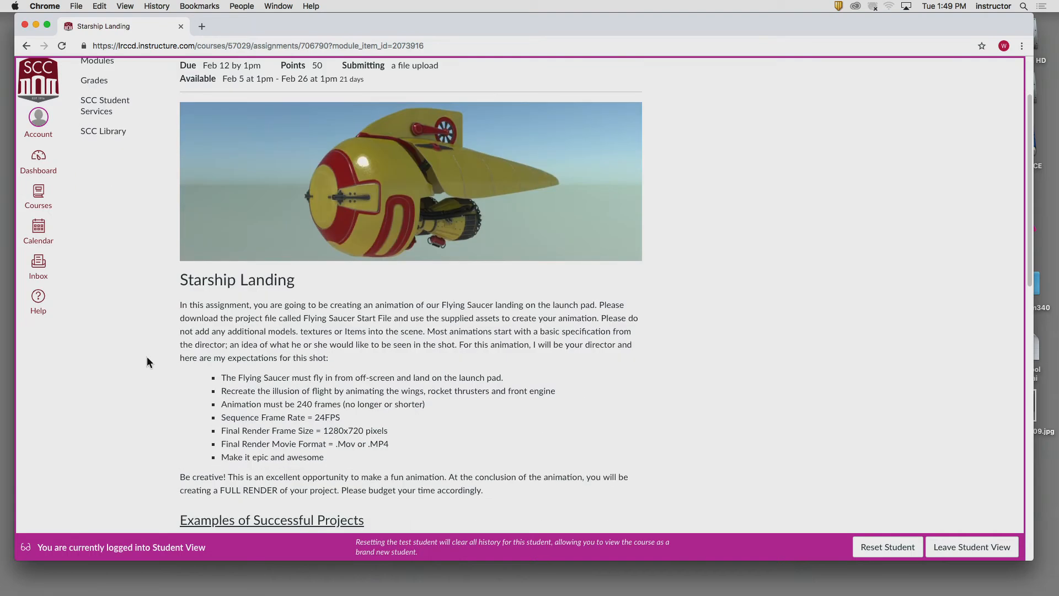
{"action": "scroll", "coordinate": [147, 356], "scroll_direction": "down", "scroll_amount": 5}
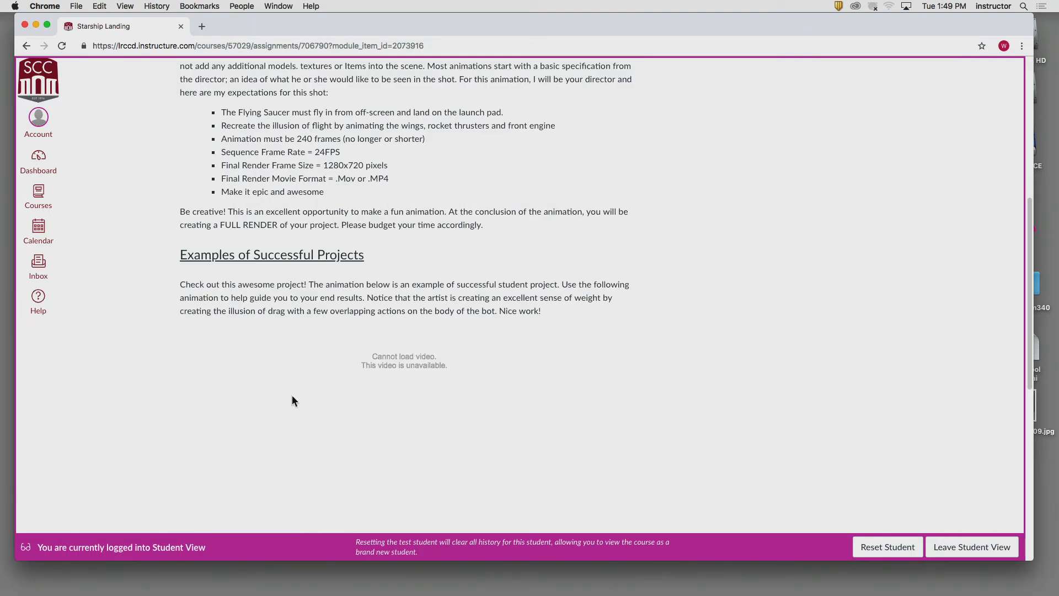
{"action": "scroll", "coordinate": [293, 397], "scroll_direction": "down", "scroll_amount": 3}
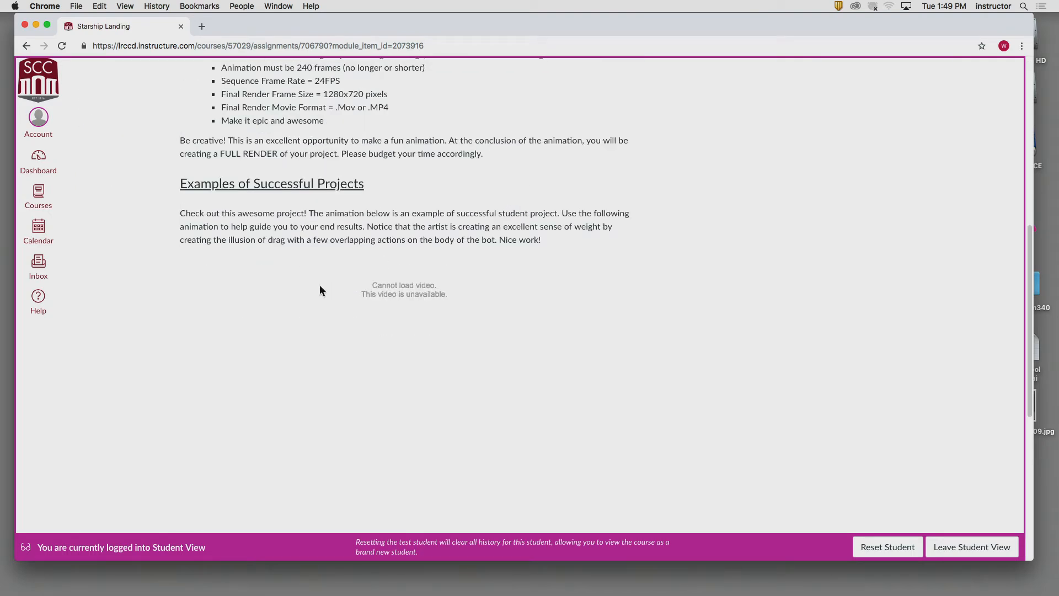
{"action": "scroll", "coordinate": [230, 305], "scroll_direction": "down", "scroll_amount": 2}
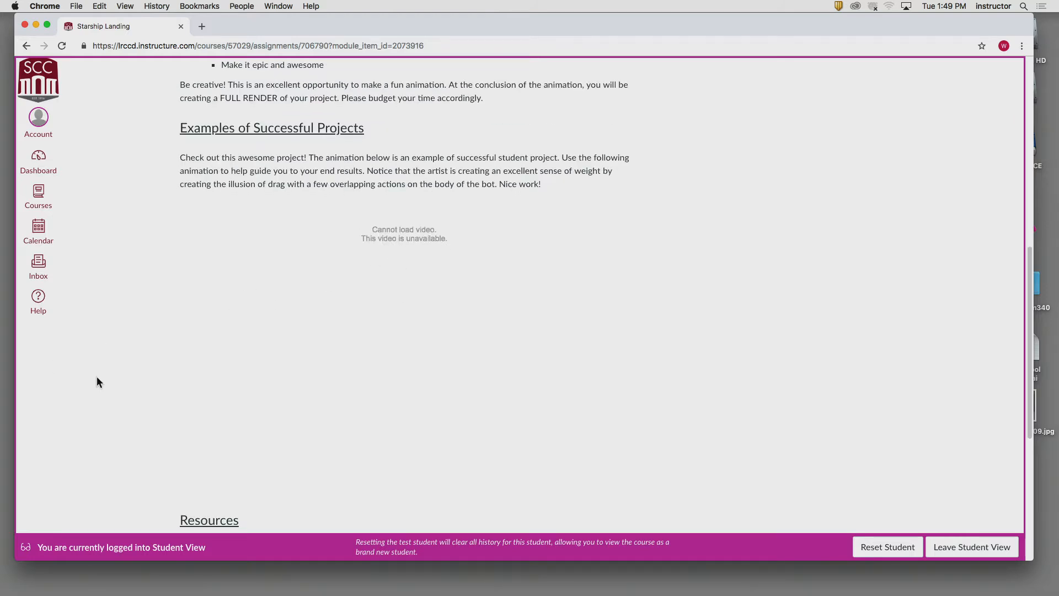
{"action": "scroll", "coordinate": [165, 376], "scroll_direction": "up", "scroll_amount": 3}
{"action": "scroll", "coordinate": [196, 376], "scroll_direction": "down", "scroll_amount": 5}
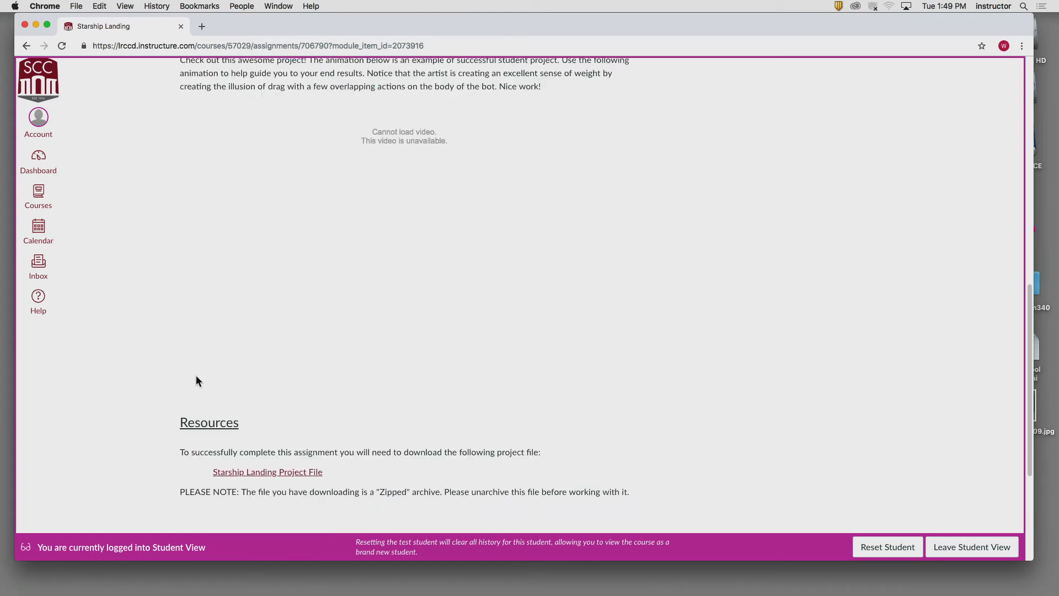
{"action": "scroll", "coordinate": [196, 378], "scroll_direction": "down", "scroll_amount": 3}
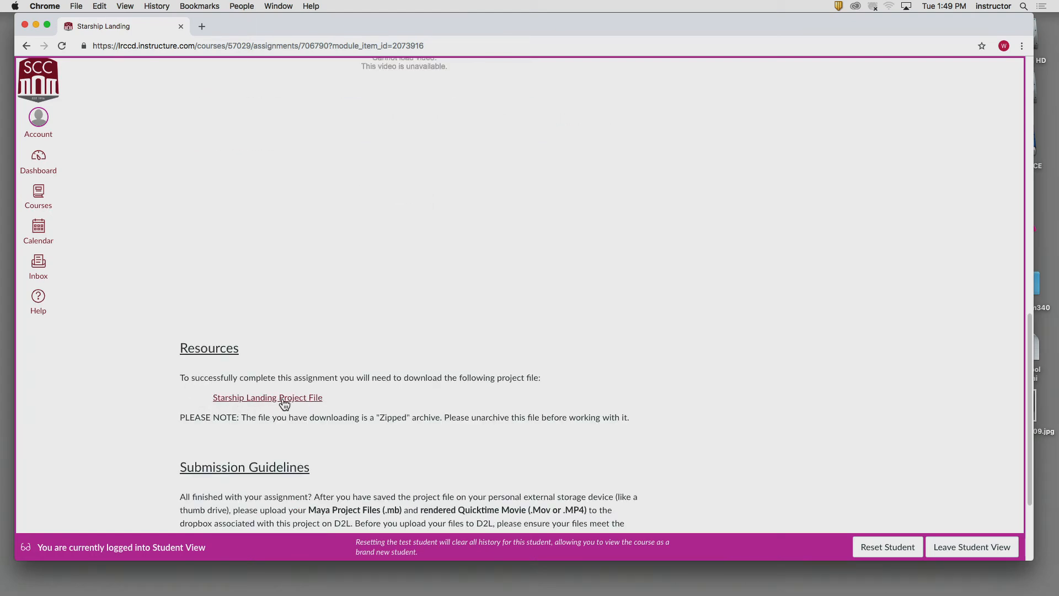
{"action": "scroll", "coordinate": [207, 411], "scroll_direction": "up", "scroll_amount": 5}
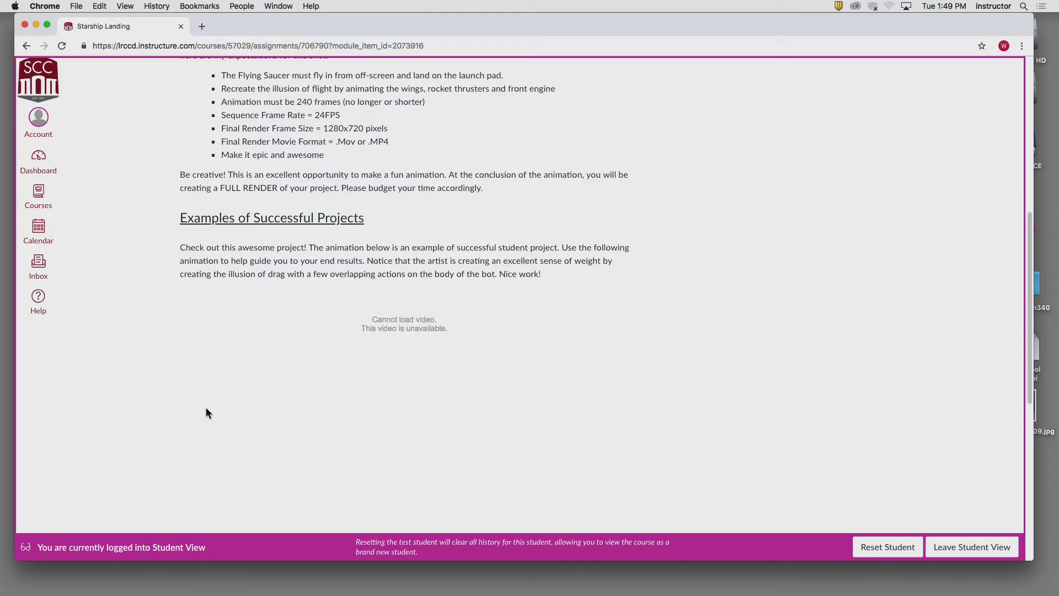
{"action": "scroll", "coordinate": [208, 385], "scroll_direction": "up", "scroll_amount": 10}
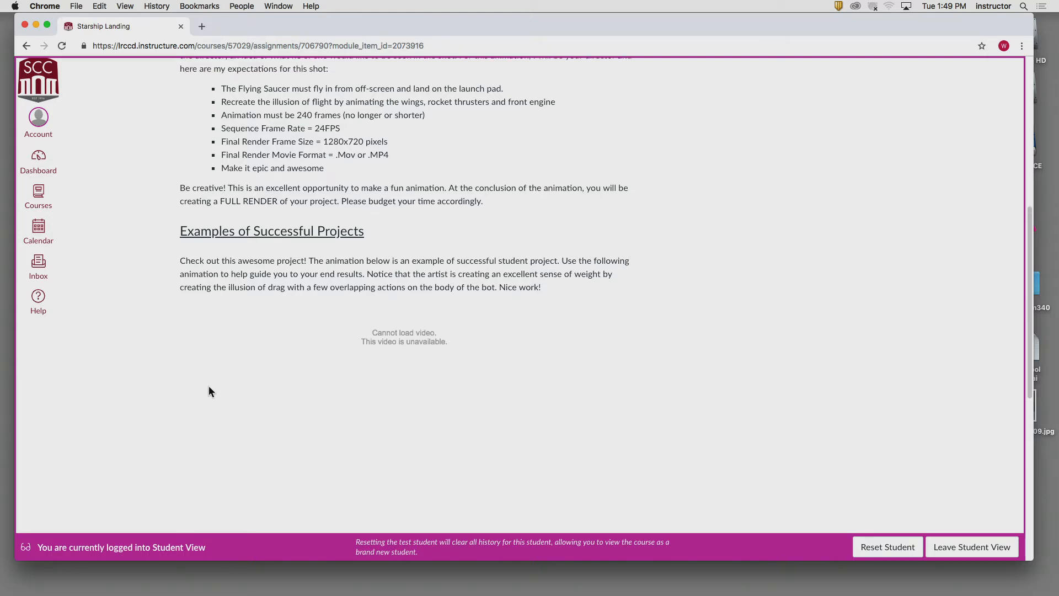
{"action": "scroll", "coordinate": [208, 386], "scroll_direction": "up", "scroll_amount": 2}
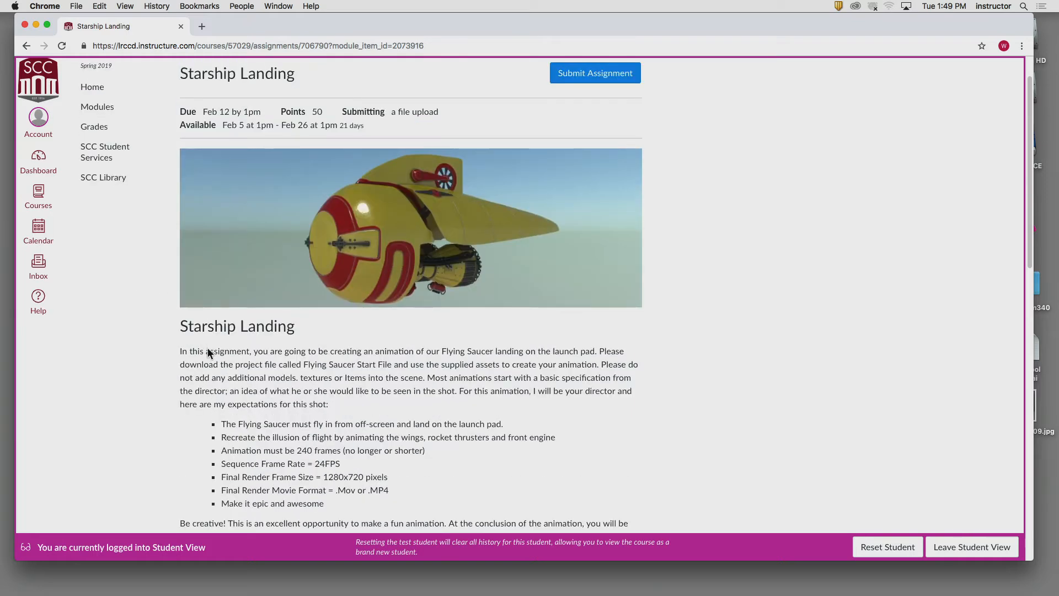
{"action": "left_click_drag", "start_coordinate": [178, 326], "coordinate": [346, 334]}
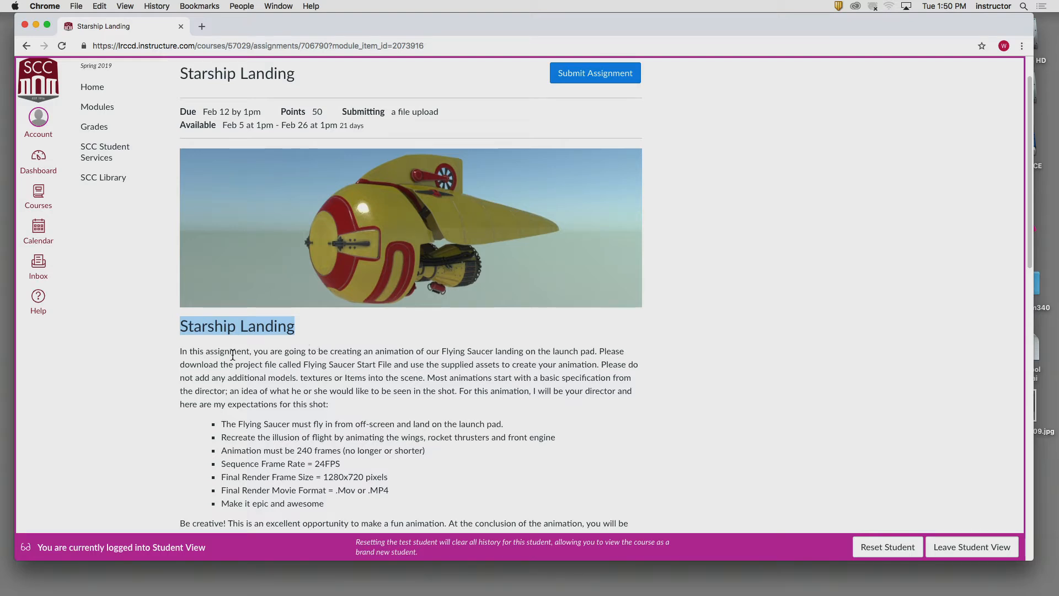
{"action": "left_click", "coordinate": [245, 373]}
- Return to the course modules, open the Flying Saucer Slalom lab assignment and download its Flying Saucer Slalom Start File
{"action": "left_click", "coordinate": [26, 47]}
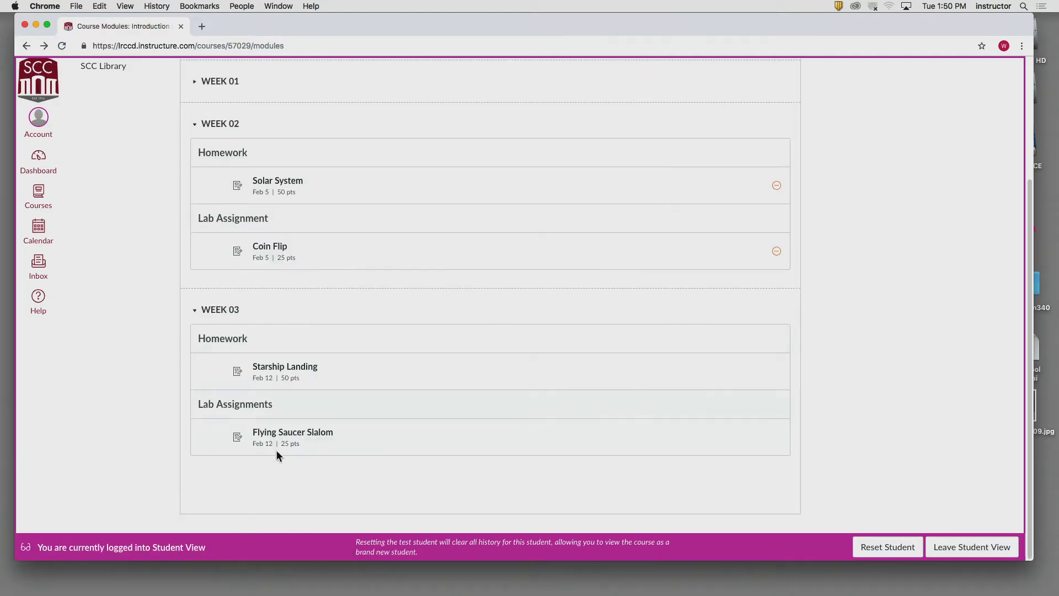
{"action": "left_click", "coordinate": [304, 436]}
{"action": "scroll", "coordinate": [169, 356], "scroll_direction": "down", "scroll_amount": 3}
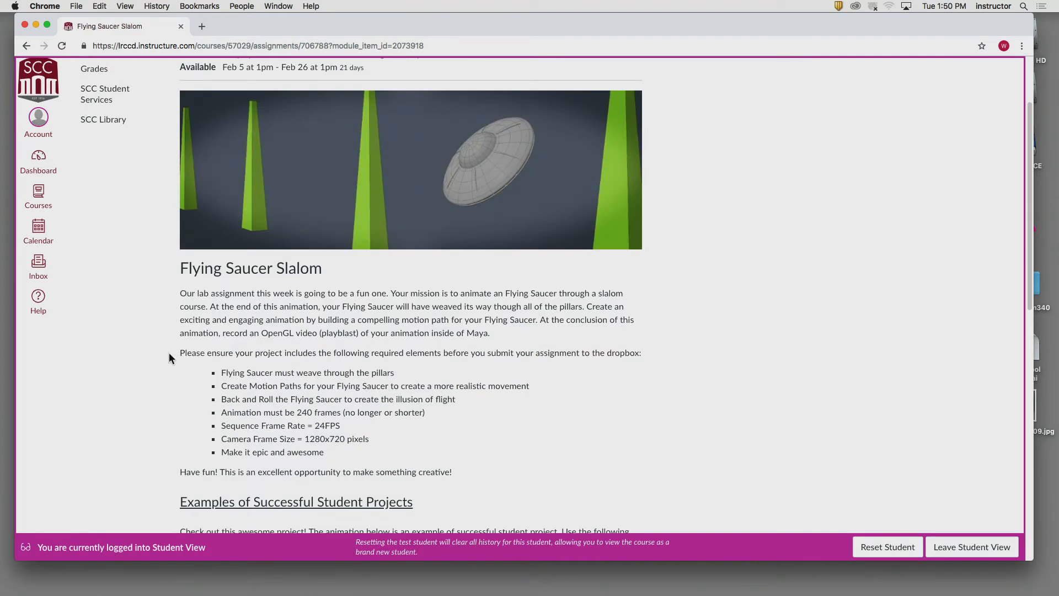
{"action": "scroll", "coordinate": [169, 357], "scroll_direction": "down", "scroll_amount": 6}
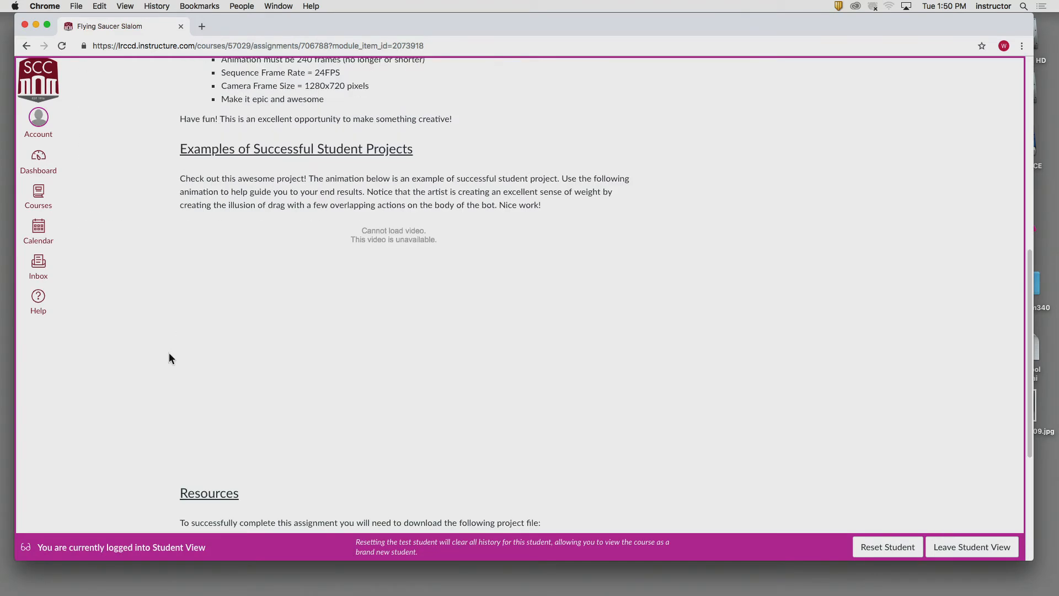
{"action": "scroll", "coordinate": [168, 357], "scroll_direction": "down", "scroll_amount": 3}
{"action": "left_click", "coordinate": [256, 377]}
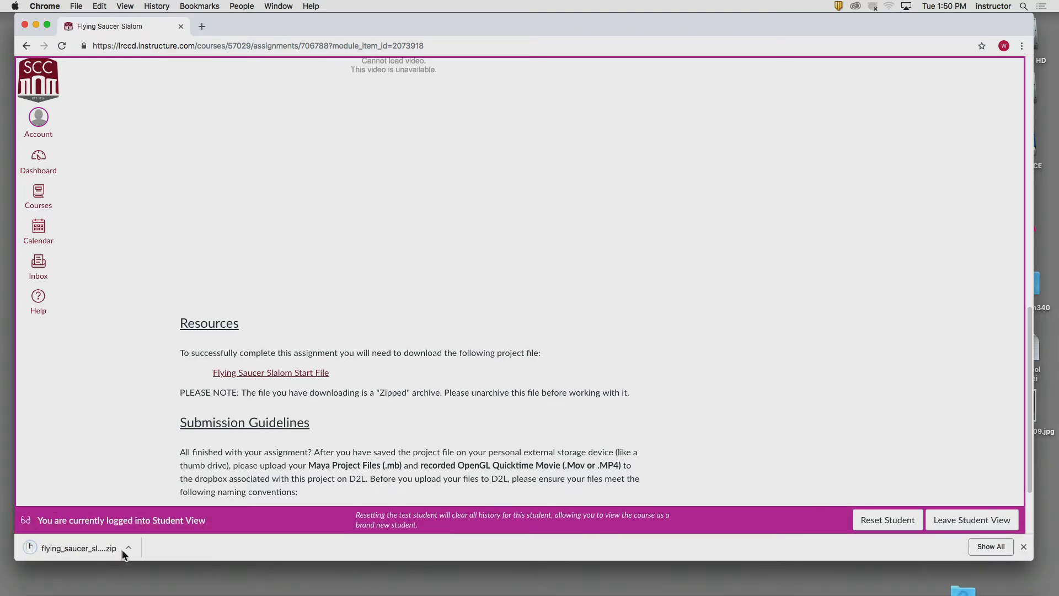
- Reveal the downloaded flying_saucer_slalom_start.zip in Finder and move it to the Desktop folder
{"action": "left_click", "coordinate": [128, 548]}
{"action": "left_click", "coordinate": [157, 561]}
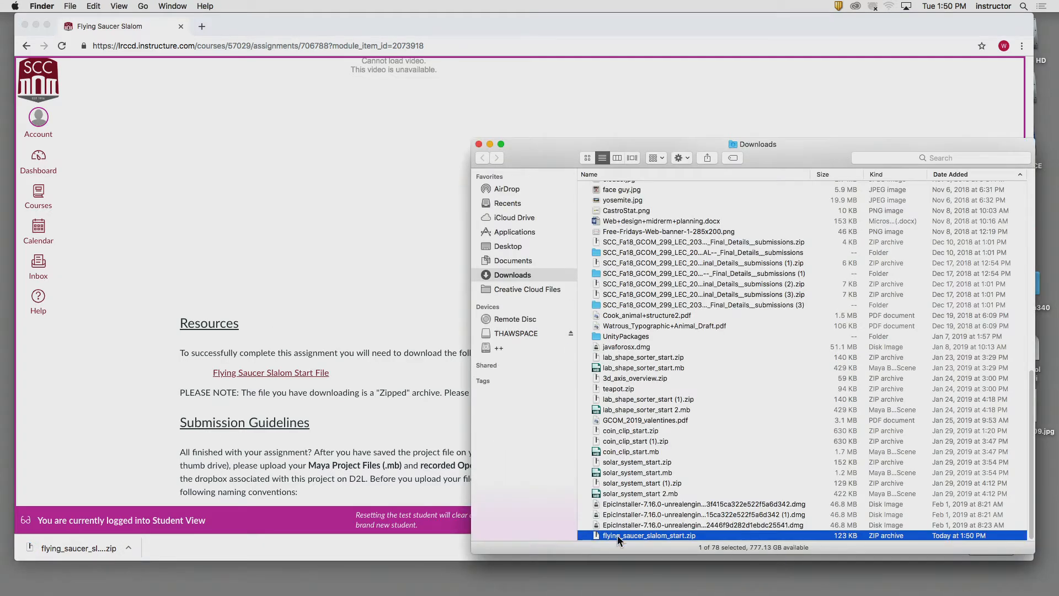
{"action": "left_click_drag", "start_coordinate": [617, 535], "coordinate": [534, 248]}
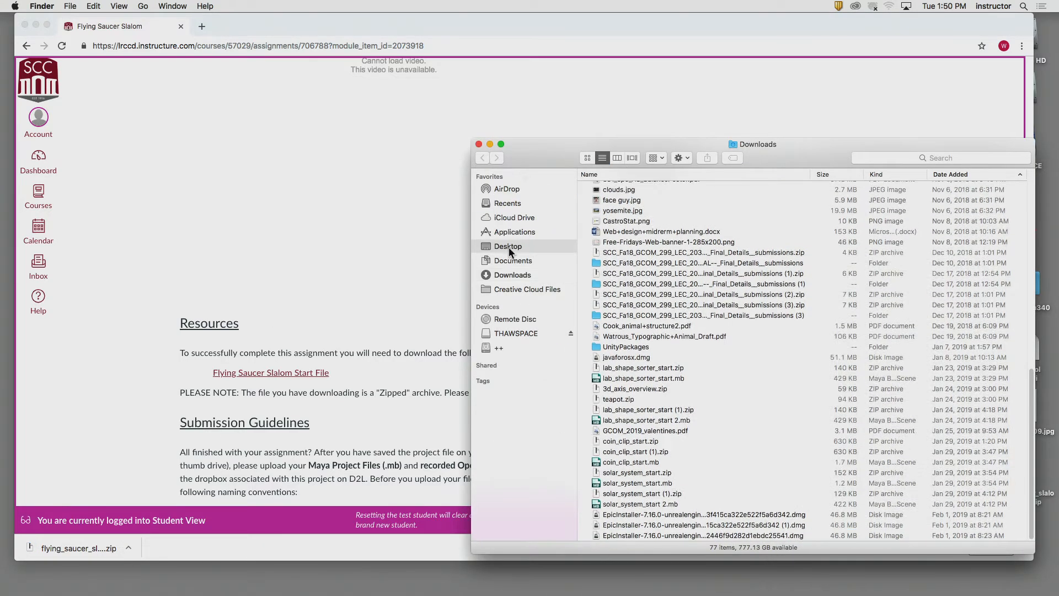
- Unzip flying_saucer_slalom_start.zip in the Desktop folder, widen the file column and select the extracted flying_saucer_slalom_start.mb
{"action": "left_click", "coordinate": [508, 246]}
{"action": "double_click", "coordinate": [639, 183]}
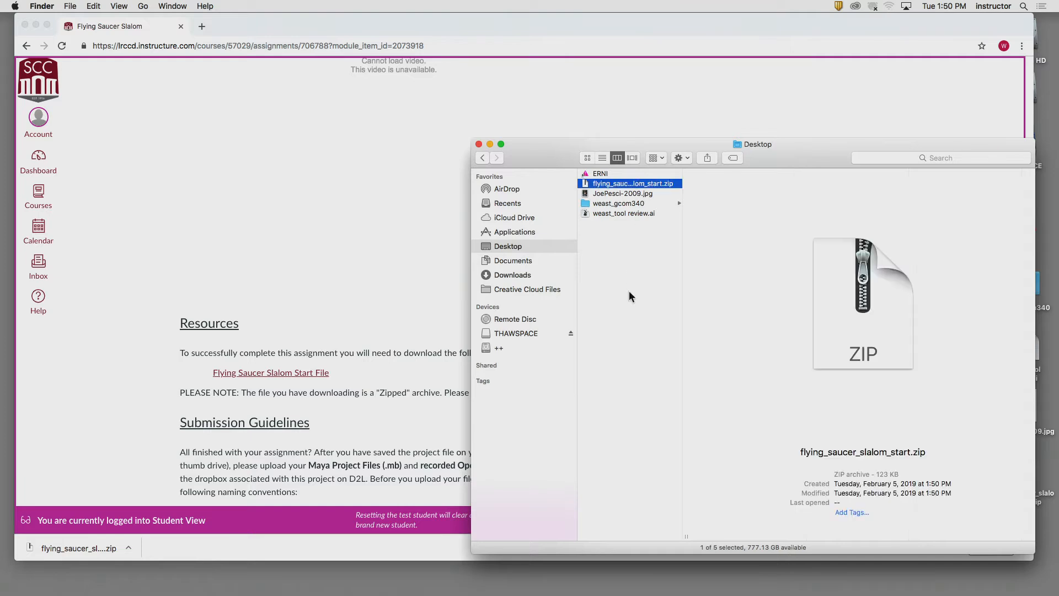
{"action": "left_click_drag", "start_coordinate": [682, 535], "coordinate": [731, 534]}
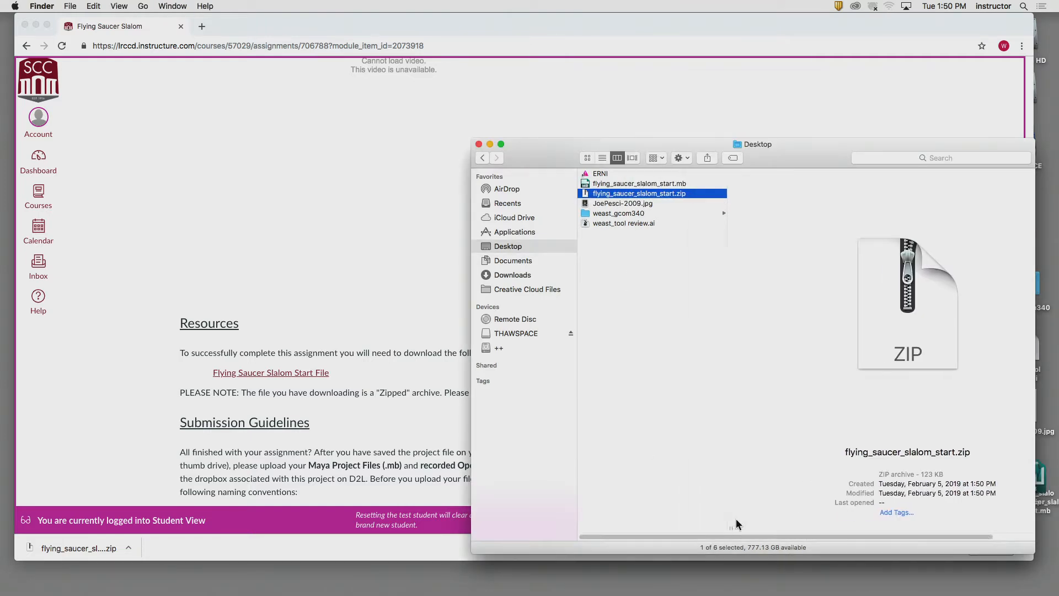
{"action": "left_click", "coordinate": [700, 345]}
{"action": "left_click", "coordinate": [671, 183]}
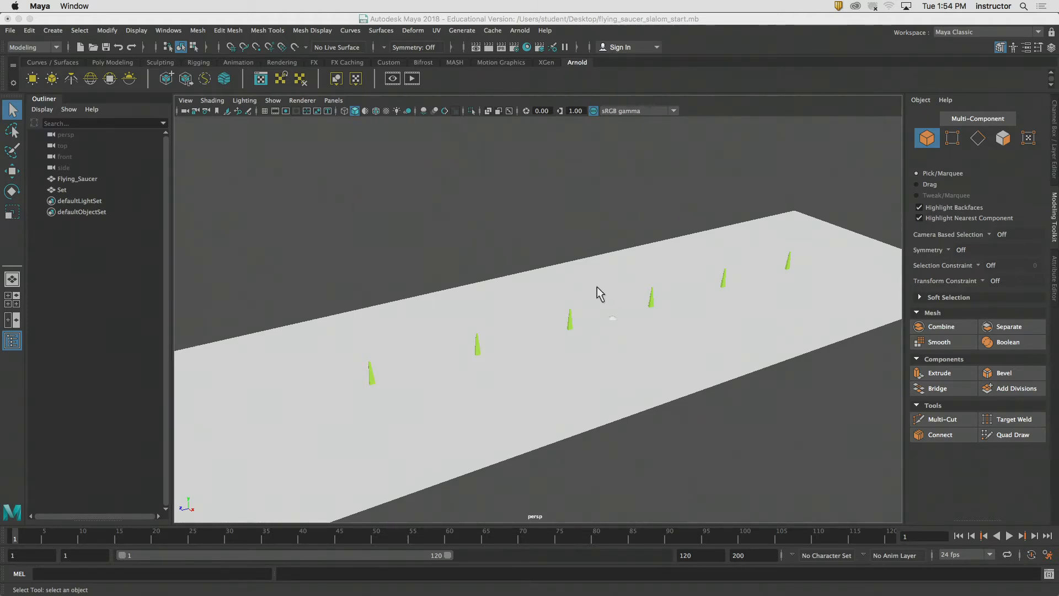
- Create a new camera in the flying saucer slalom scene from the Rendering shelf tools in Maya
{"action": "left_click_drag", "start_coordinate": [597, 288], "coordinate": [581, 316], "text": "alt"}
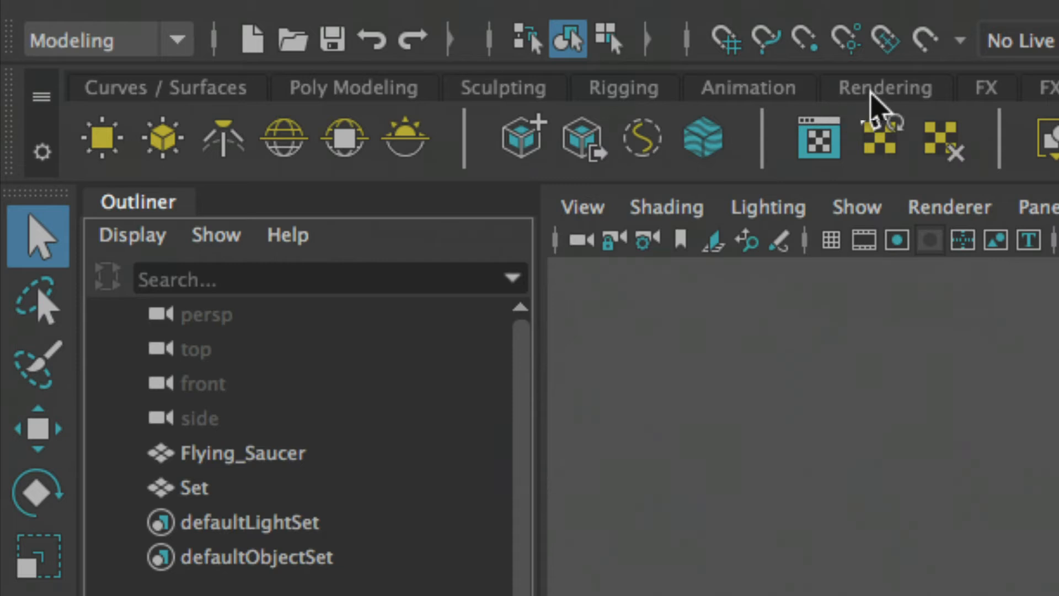
{"action": "left_click", "coordinate": [878, 91]}
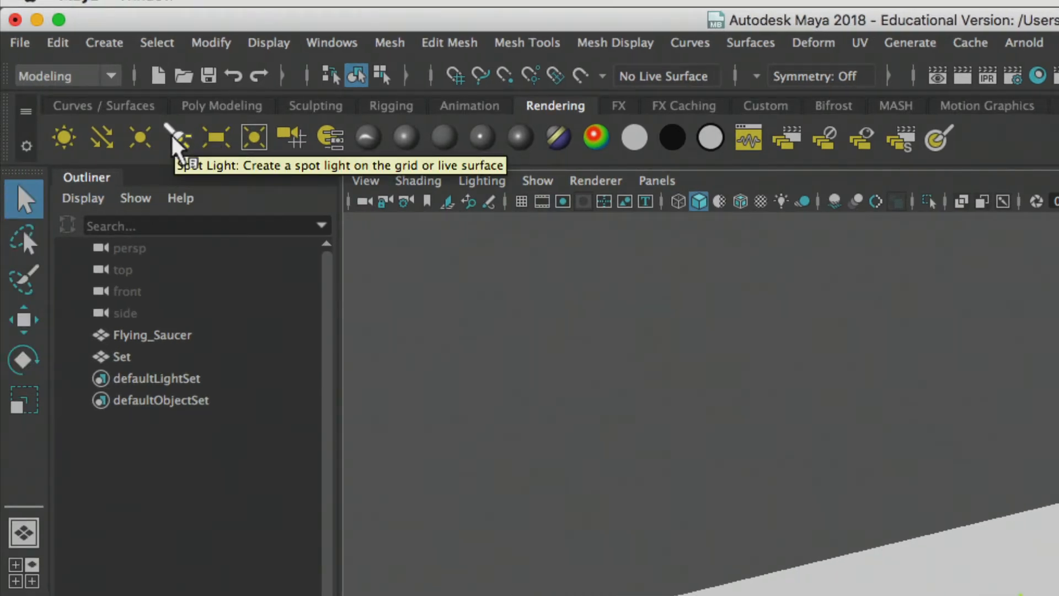
{"action": "left_click", "coordinate": [300, 147]}
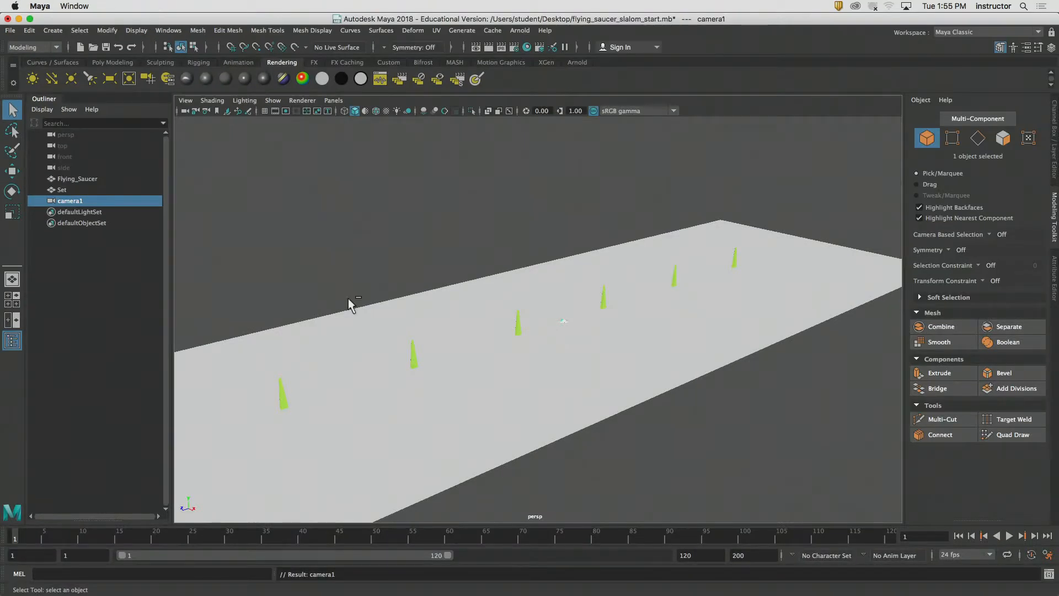
- Move the new camera out of the flying saucer to about X -1.68, Y 3.16, Z 3.00, then deselect it
{"action": "key", "text": "f"}
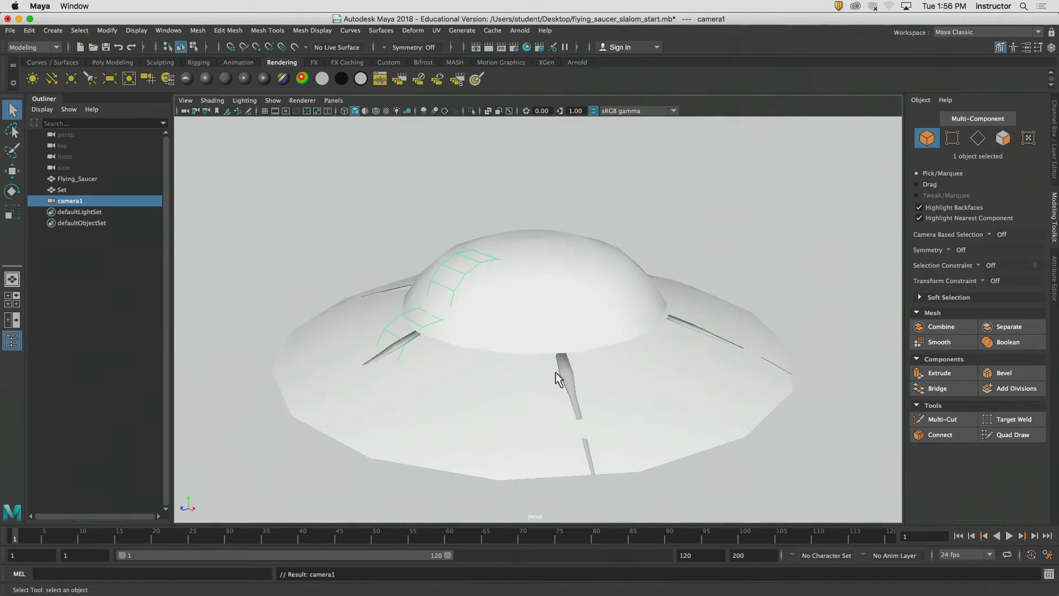
{"action": "left_click_drag", "start_coordinate": [532, 366], "coordinate": [453, 363], "text": "alt"}
{"action": "key", "text": "w"}
{"action": "scroll", "coordinate": [361, 350], "scroll_direction": "down", "scroll_amount": 5}
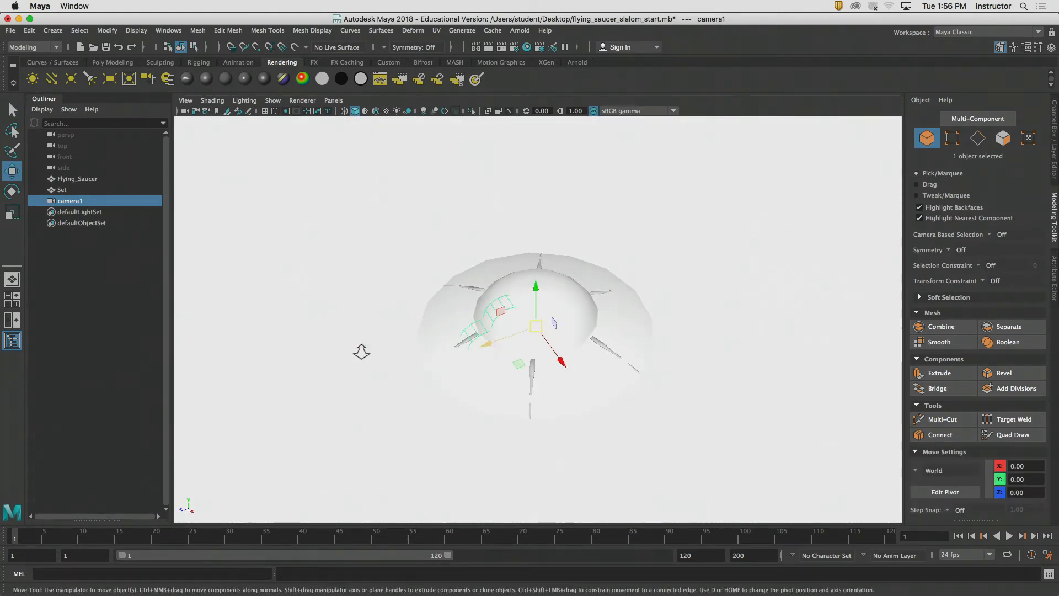
{"action": "left_click_drag", "start_coordinate": [521, 359], "coordinate": [419, 320]}
{"action": "left_click_drag", "start_coordinate": [395, 274], "coordinate": [388, 141]}
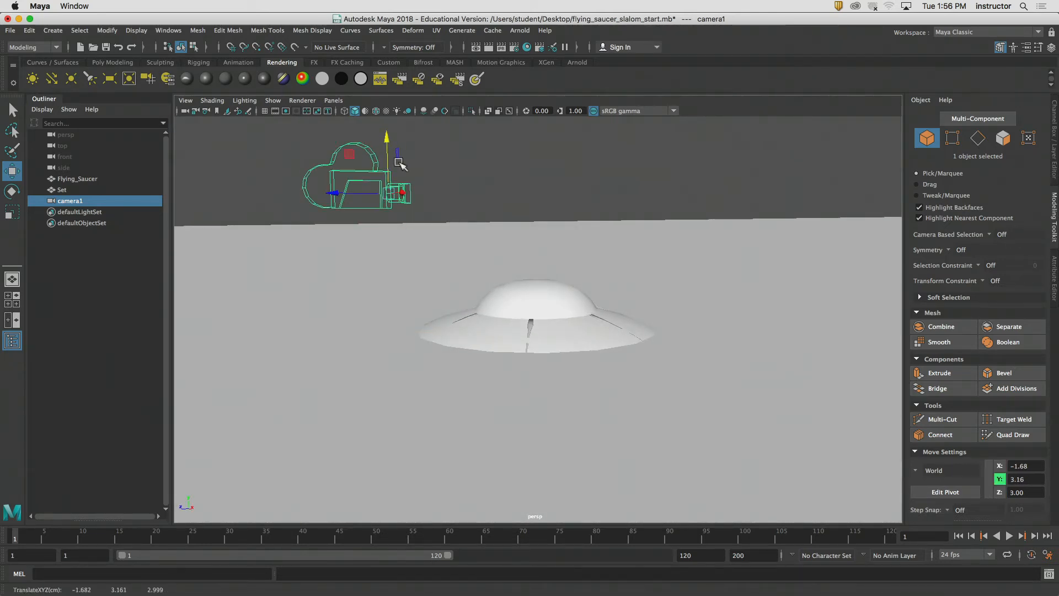
{"action": "key", "text": "q"}
{"action": "left_click", "coordinate": [451, 171]}
{"action": "middle_click_drag", "start_coordinate": [452, 172], "coordinate": [486, 200], "text": "alt"}
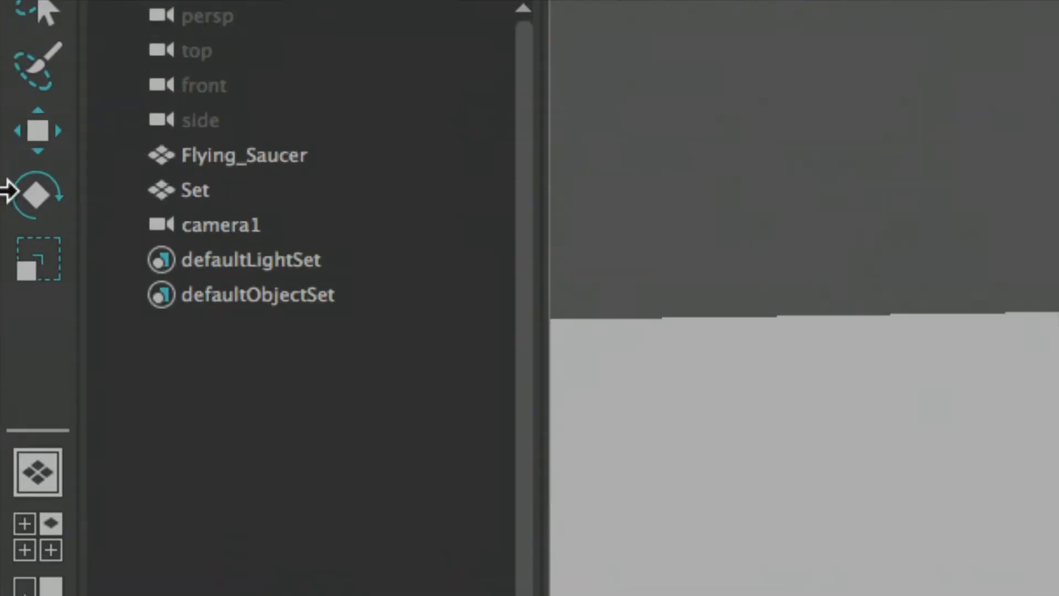
- Rename camera1 as RND_CAM
{"action": "left_click", "coordinate": [63, 200]}
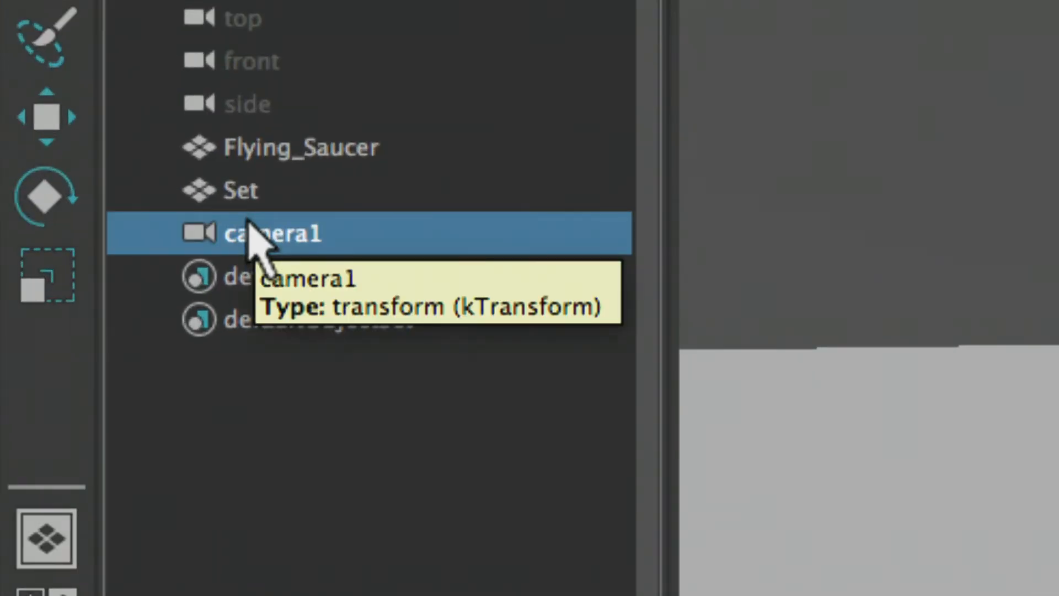
{"action": "double_click", "coordinate": [249, 222]}
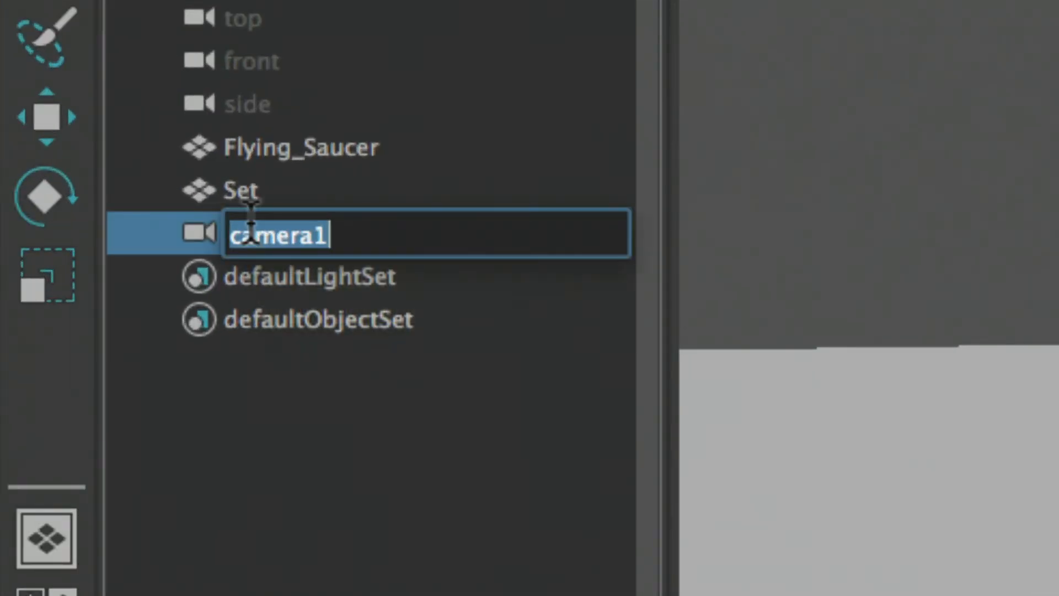
{"action": "type", "text": "RND_CA"}
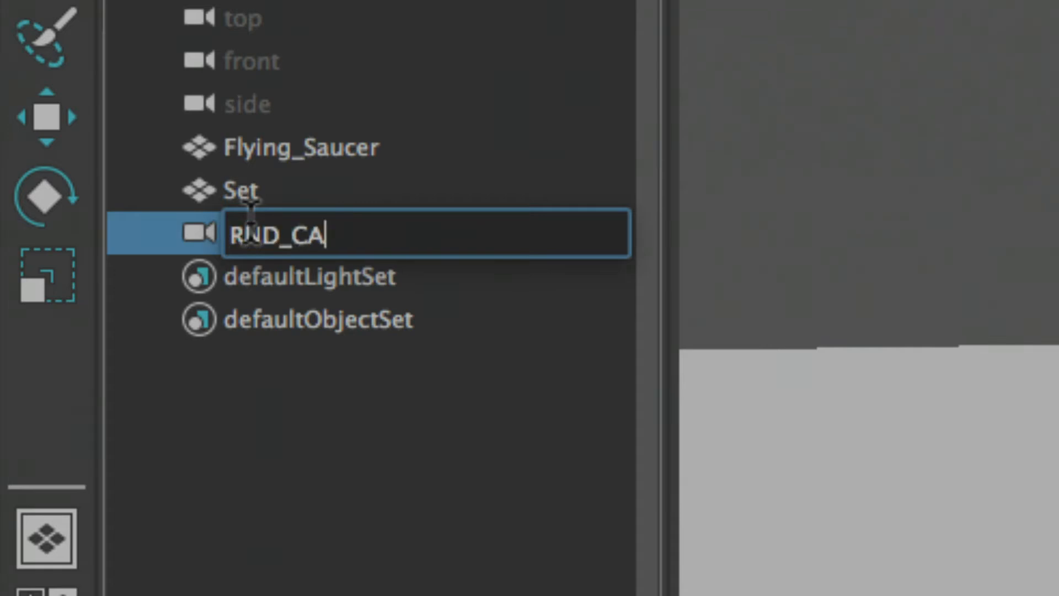
{"action": "type", "text": "M"}
{"action": "key", "text": "Return"}
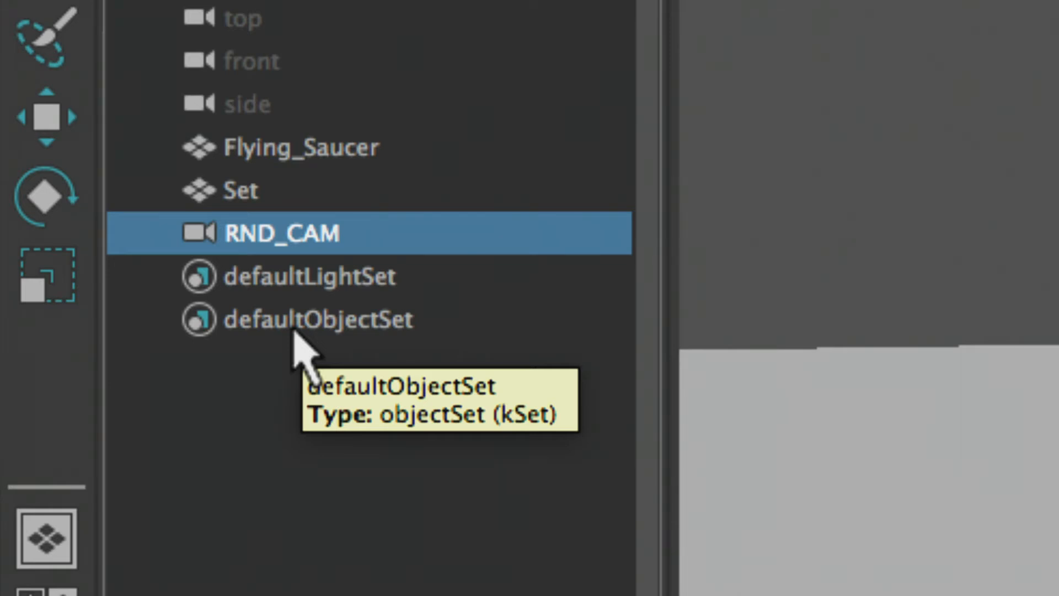
- Rename the RND_CAM camera as SHOT_01
{"action": "key", "text": "Return"}
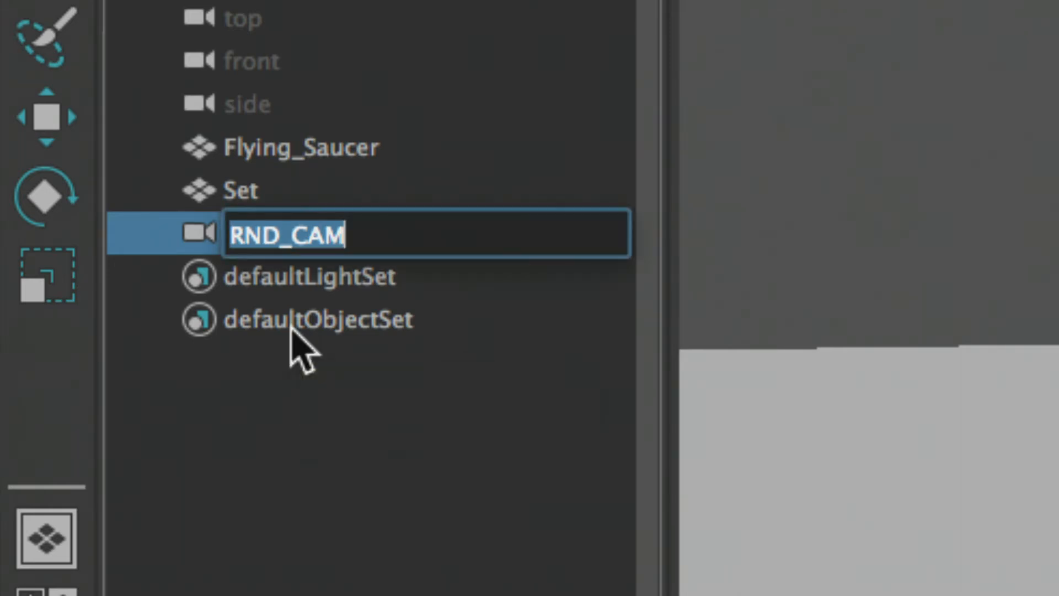
{"action": "type", "text": "SHOT_01"}
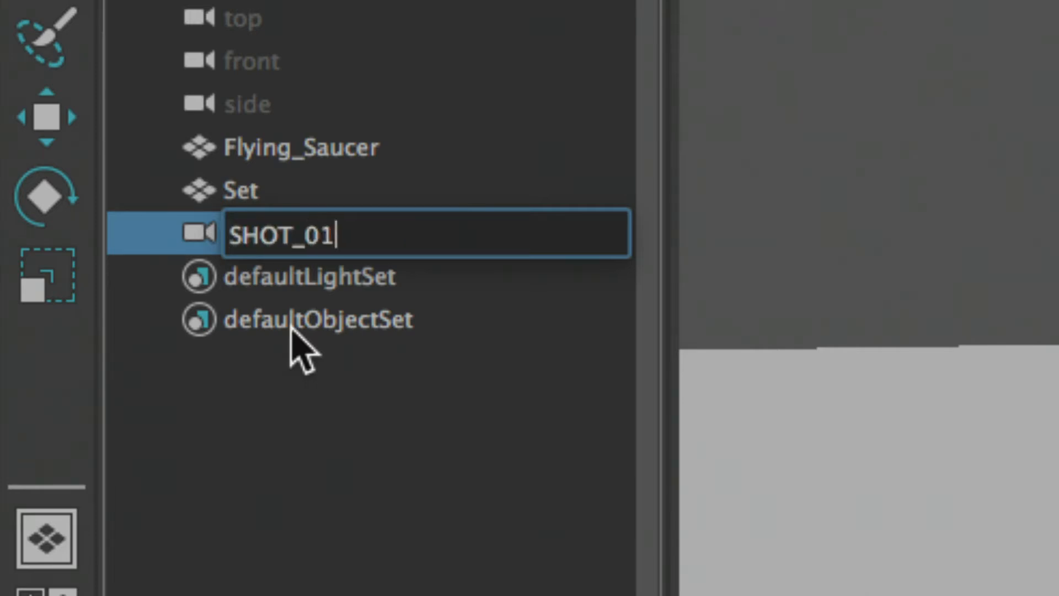
{"action": "key", "text": "Return"}
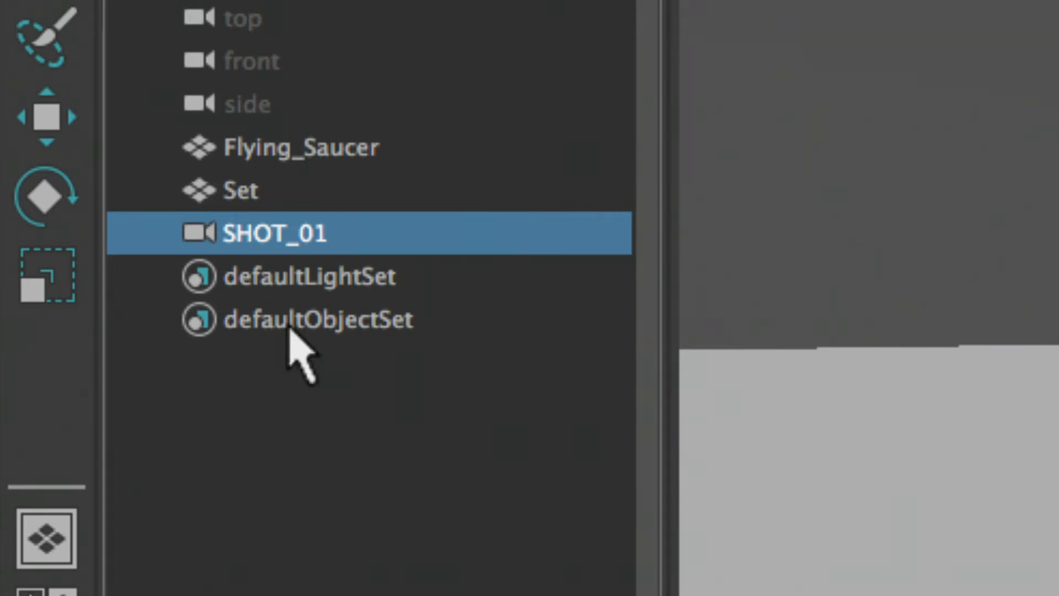
- Rename the SHOT_01 camera back to RND_CAM
{"action": "key", "text": "Return"}
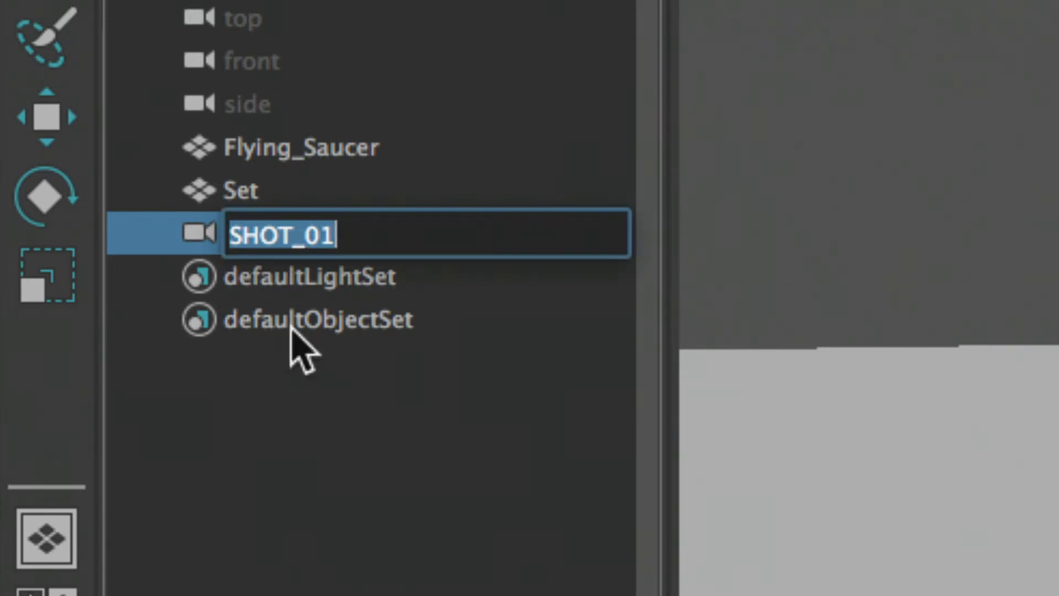
{"action": "type", "text": "RND_CAM"}
{"action": "key", "text": "Return"}
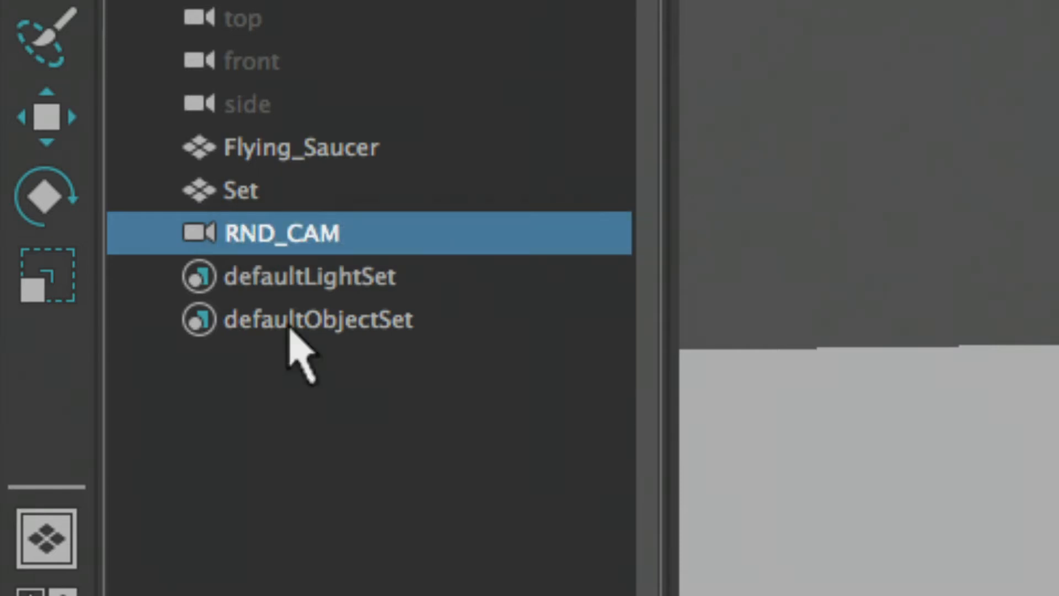
- Highlight the default persp, top, front and side cameras one after another to tell them apart from RND_CAM
{"action": "left_click", "coordinate": [302, 48]}
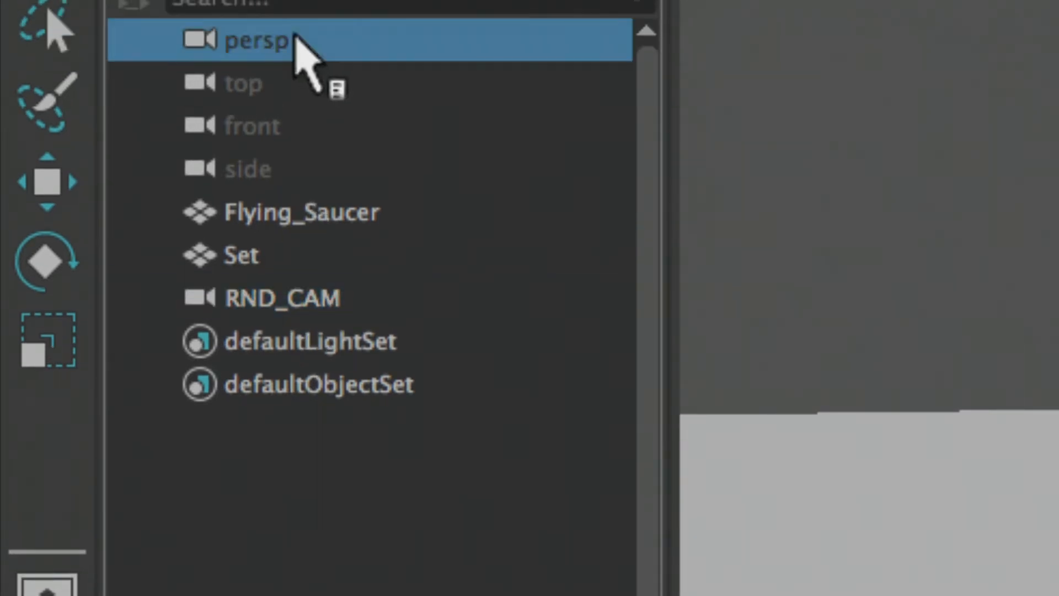
{"action": "left_click", "coordinate": [292, 18]}
{"action": "left_click", "coordinate": [292, 126]}
{"action": "left_click", "coordinate": [291, 152]}
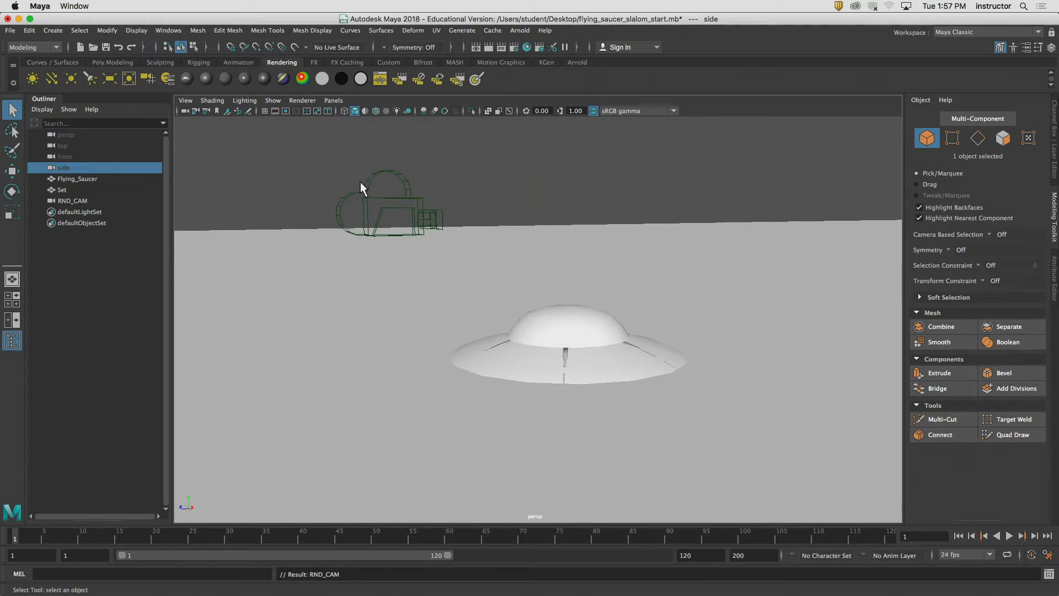
- Select RND_CAM in the scene, look through it, and turn and pull it back until several green slalom pylons are in view
{"action": "left_click", "coordinate": [408, 188]}
{"action": "left_click_drag", "start_coordinate": [470, 215], "coordinate": [474, 218], "text": "alt"}
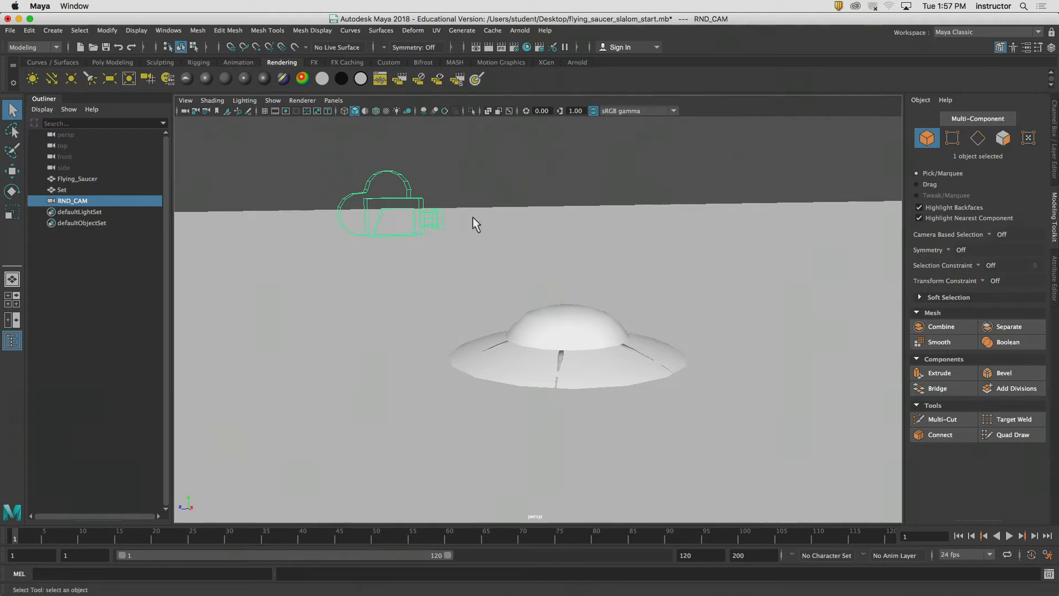
{"action": "left_click_drag", "start_coordinate": [477, 223], "coordinate": [499, 218], "text": "alt"}
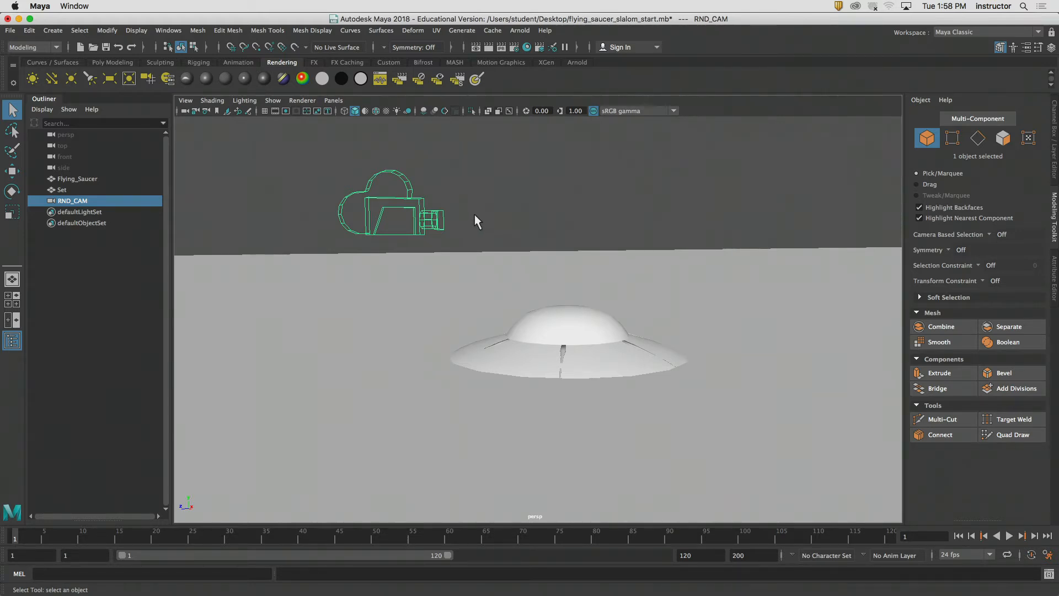
{"action": "mouse_move", "coordinate": [475, 219]}
{"action": "left_mouse_down", "text": "alt"}
{"action": "mouse_move", "coordinate": [484, 200]}
{"action": "mouse_move", "coordinate": [484, 212]}
{"action": "left_mouse_up", "text": "alt"}
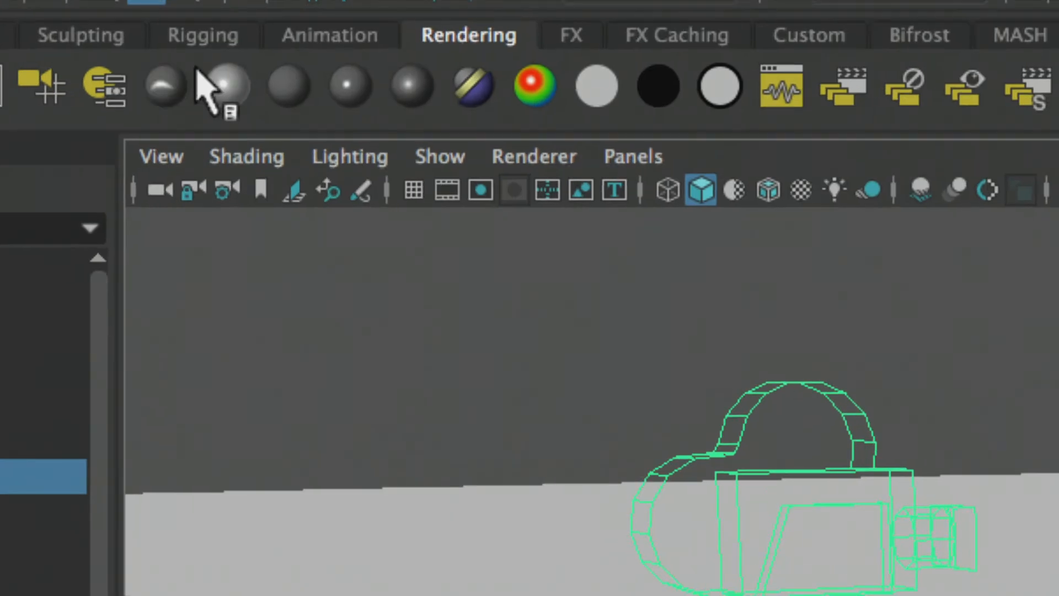
{"action": "left_click", "coordinate": [654, 165]}
{"action": "mouse_move", "coordinate": [764, 196]}
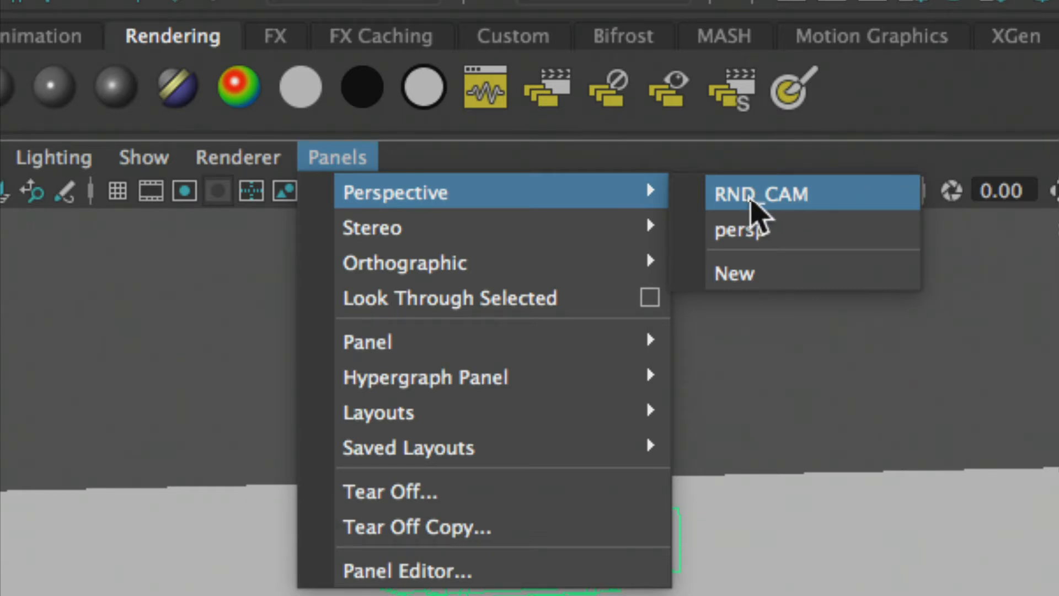
{"action": "left_click", "coordinate": [815, 200]}
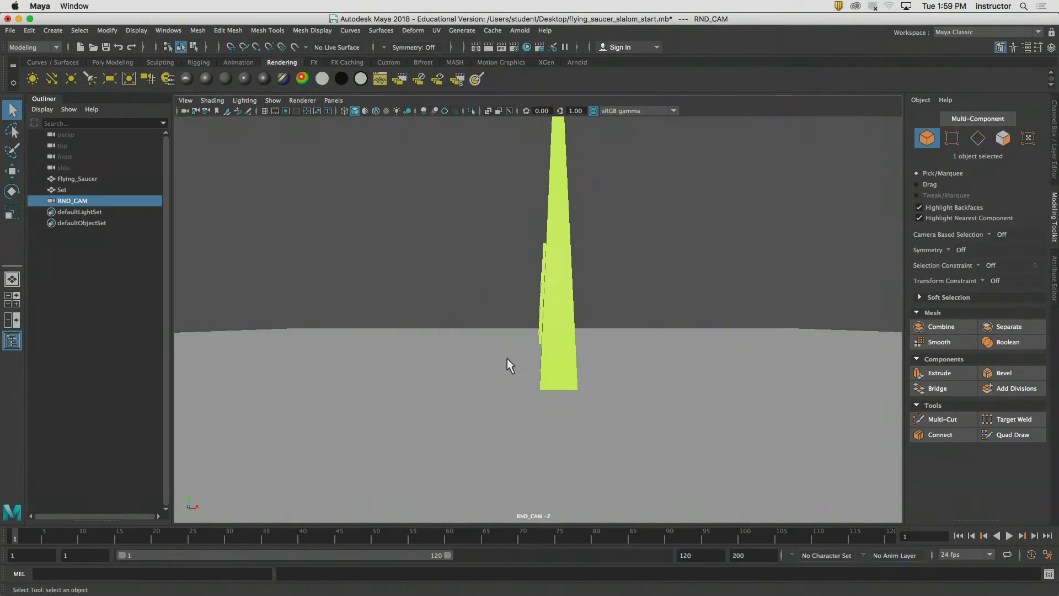
{"action": "mouse_move", "coordinate": [507, 359]}
{"action": "left_mouse_down", "text": "alt"}
{"action": "mouse_move", "coordinate": [518, 356]}
{"action": "mouse_move", "coordinate": [447, 357]}
{"action": "mouse_move", "coordinate": [509, 357]}
{"action": "left_mouse_up", "text": "alt"}
{"action": "mouse_move", "coordinate": [496, 359]}
{"action": "right_mouse_down", "text": "alt"}
{"action": "mouse_move", "coordinate": [454, 361]}
{"action": "mouse_move", "coordinate": [573, 368]}
{"action": "mouse_move", "coordinate": [402, 353]}
{"action": "mouse_move", "coordinate": [456, 349]}
{"action": "mouse_move", "coordinate": [458, 362]}
{"action": "mouse_move", "coordinate": [388, 359]}
{"action": "mouse_move", "coordinate": [402, 345]}
{"action": "mouse_move", "coordinate": [593, 365]}
{"action": "mouse_move", "coordinate": [488, 365]}
{"action": "right_mouse_up", "text": "alt"}
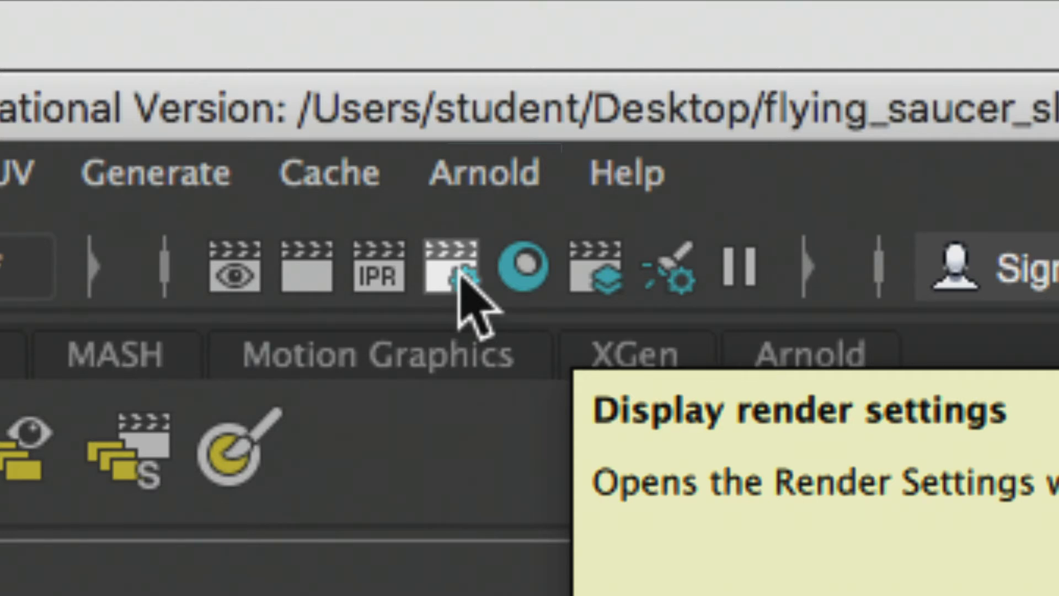
- Open the render settings and set the image size to 1280 by 720 pixels
{"action": "left_click", "coordinate": [460, 277]}
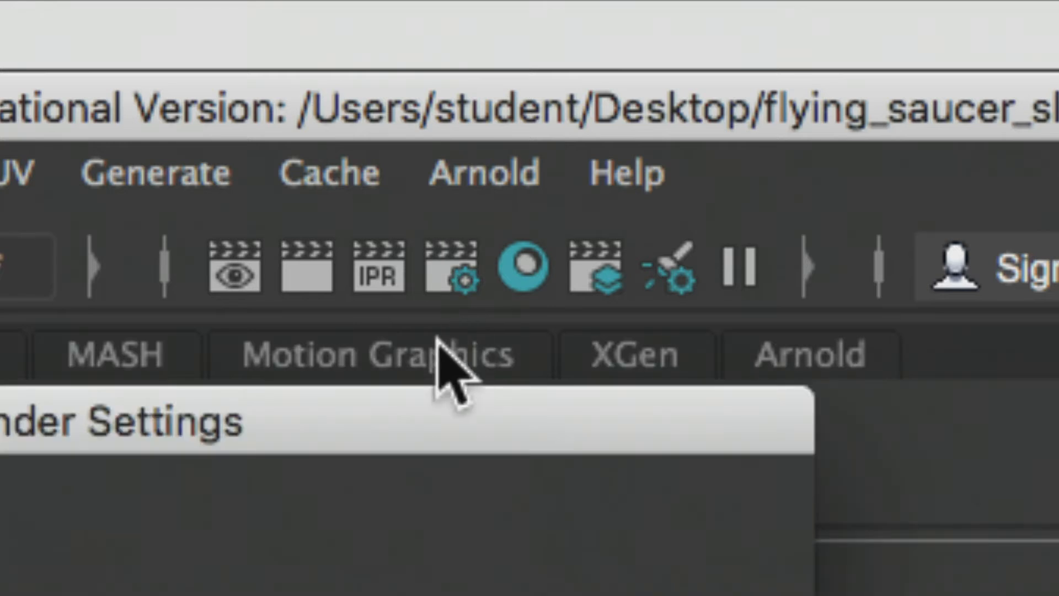
{"action": "left_click_drag", "start_coordinate": [444, 418], "coordinate": [656, 258]}
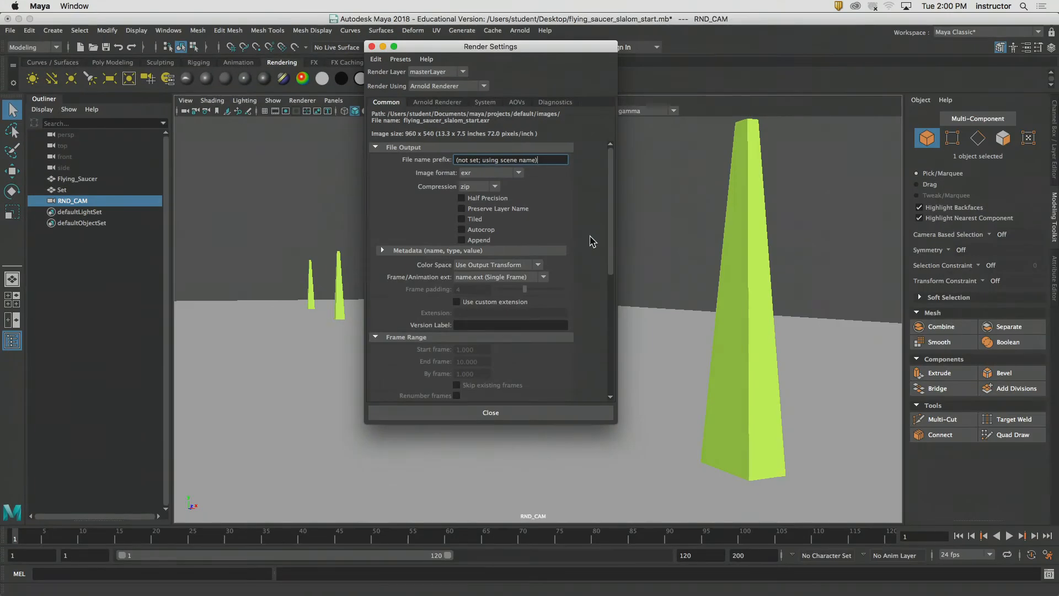
{"action": "left_click_drag", "start_coordinate": [610, 193], "coordinate": [608, 308]}
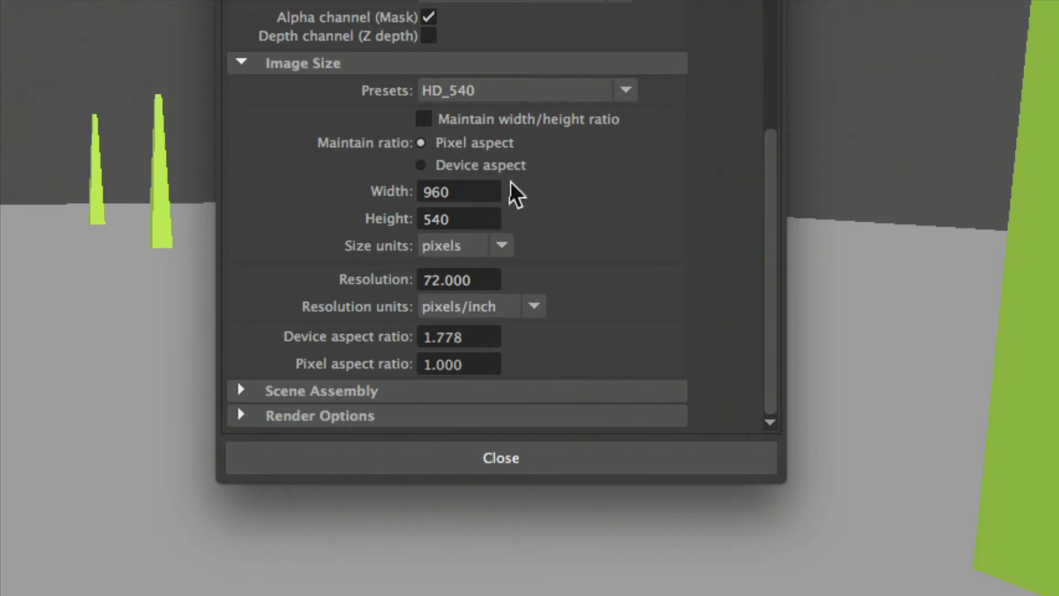
{"action": "left_click", "coordinate": [479, 190]}
{"action": "double_click", "coordinate": [479, 191]}
{"action": "type", "text": "12"}
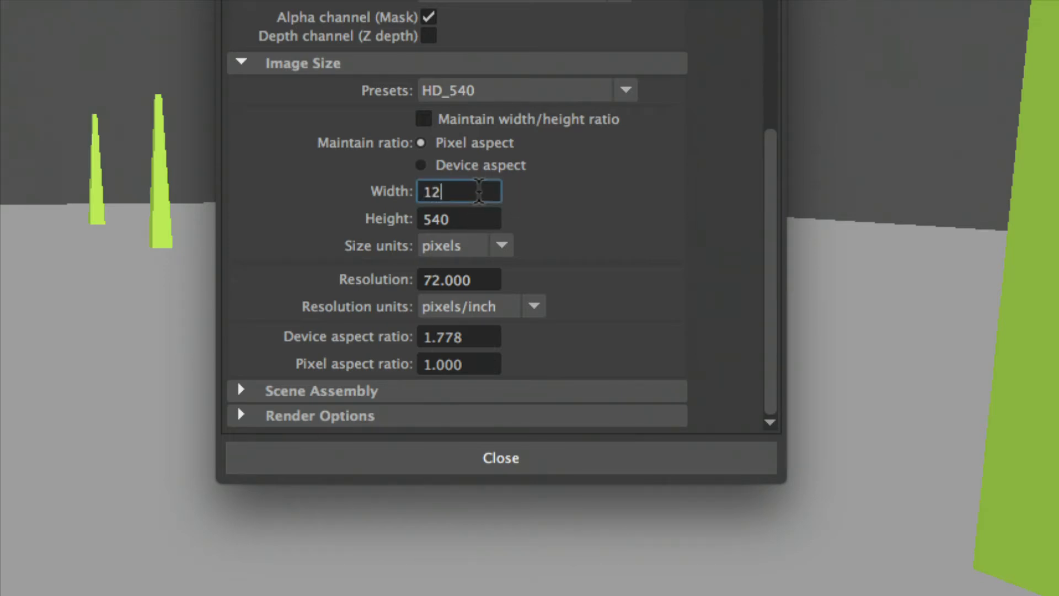
{"action": "type", "text": "80"}
{"action": "key", "text": "Tab"}
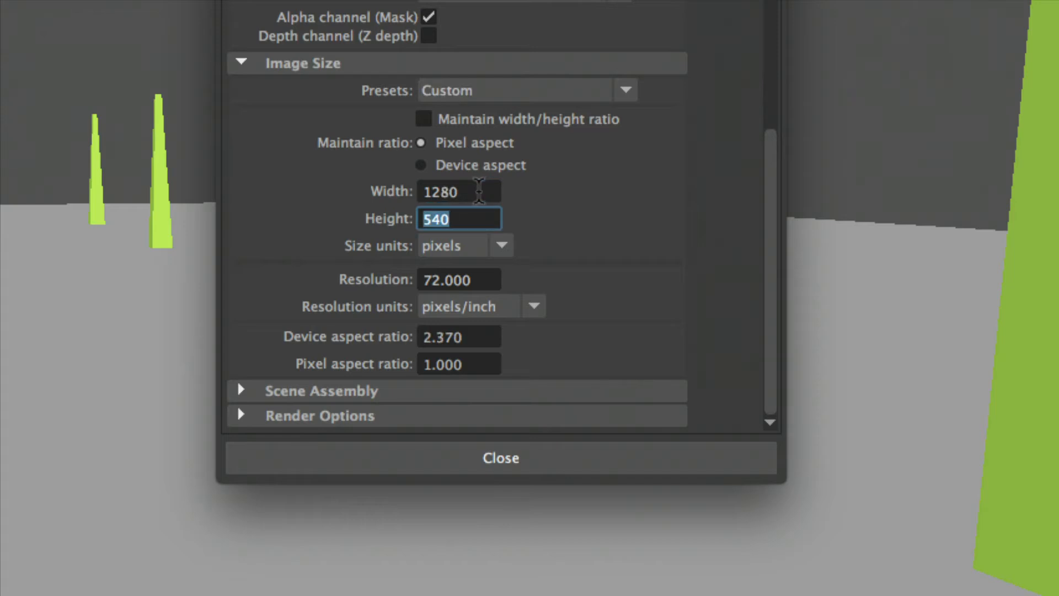
{"action": "type", "text": "720"}
{"action": "key", "text": "Return"}
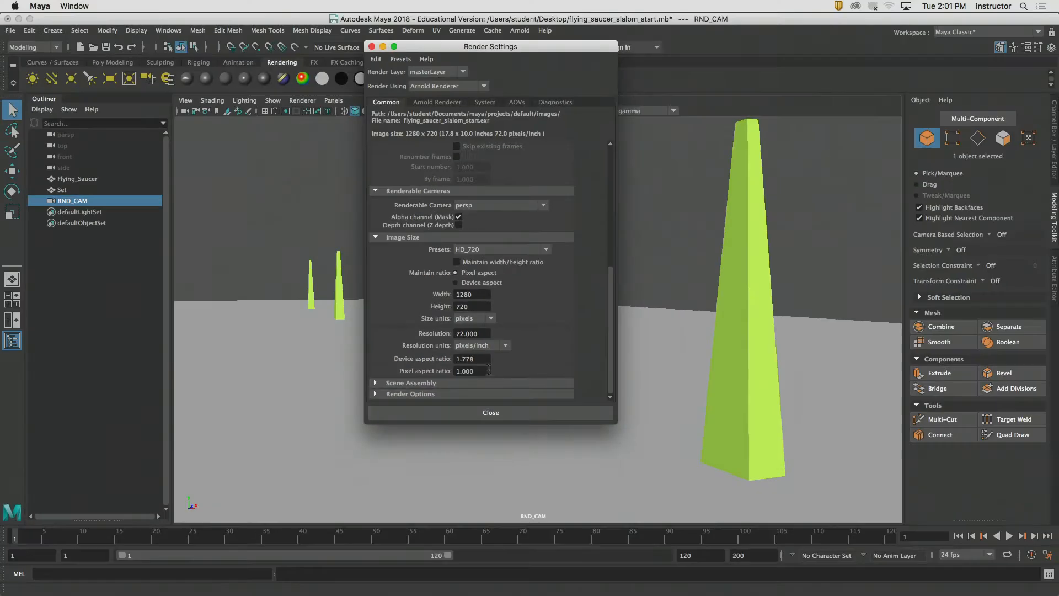
- Set the renderable camera to RND_CAM in the render settings
{"action": "left_click_drag", "start_coordinate": [480, 46], "coordinate": [500, 58]}
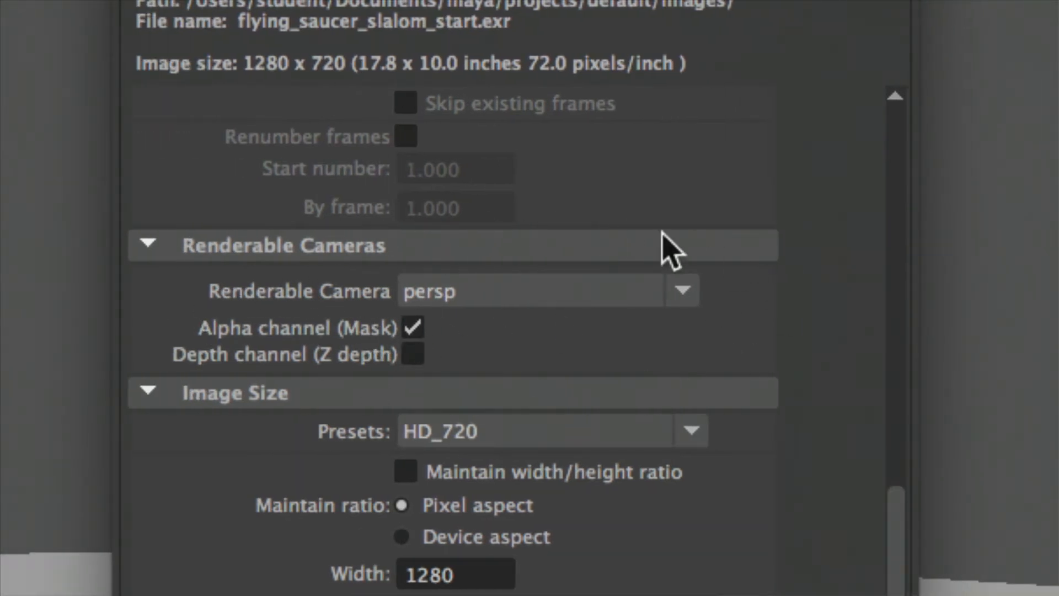
{"action": "left_click", "coordinate": [504, 297]}
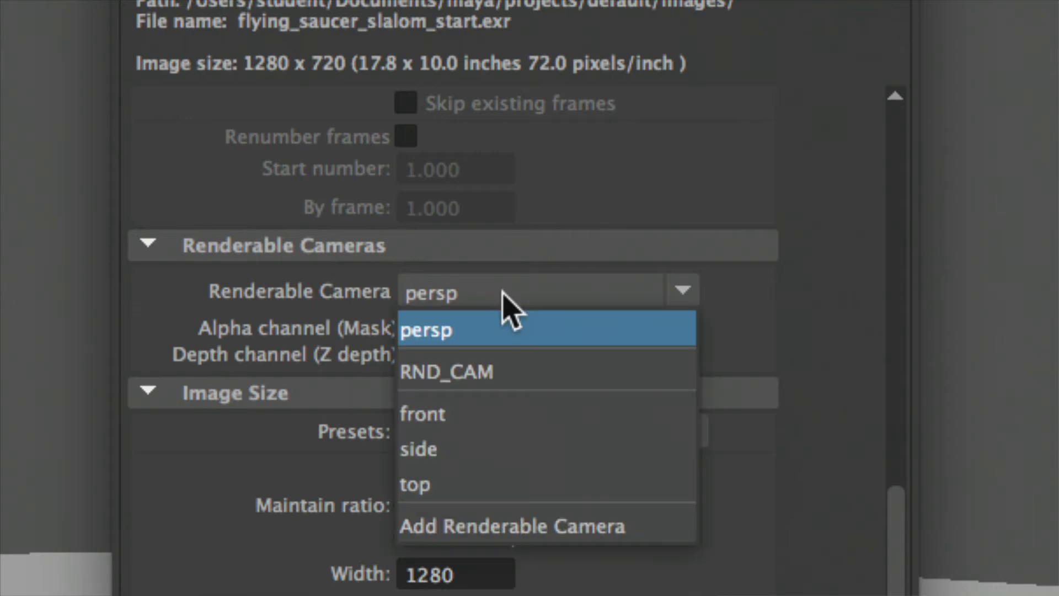
{"action": "left_click", "coordinate": [538, 375]}
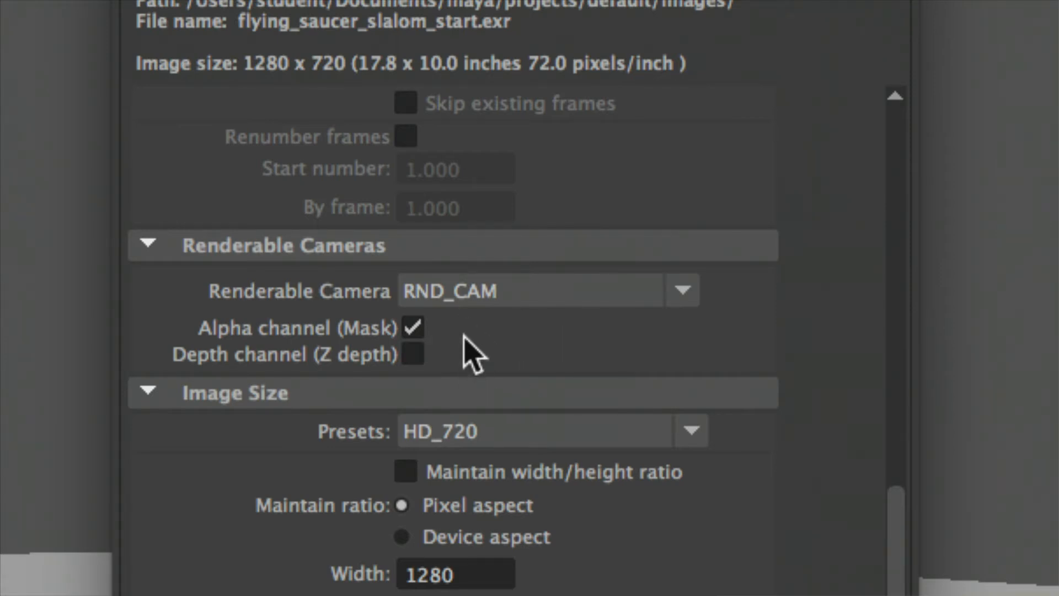
- Turn off the alpha channel (mask) for RND_CAM and close the render settings
{"action": "left_click", "coordinate": [415, 328]}
{"action": "left_click", "coordinate": [415, 327]}
{"action": "left_click", "coordinate": [415, 327]}
{"action": "left_click", "coordinate": [413, 328]}
{"action": "left_click", "coordinate": [414, 328]}
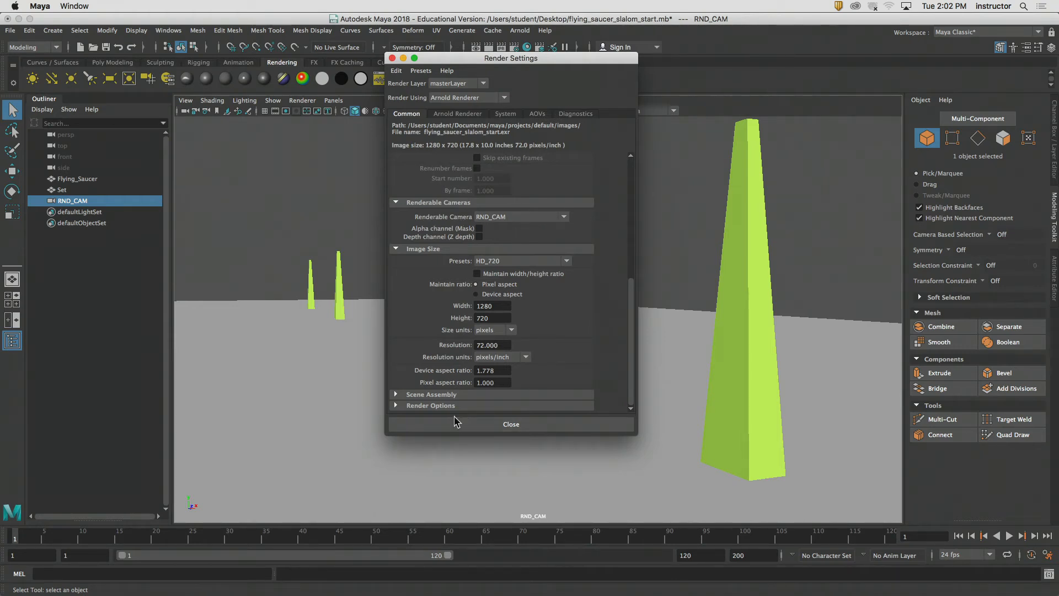
{"action": "left_click", "coordinate": [391, 58]}
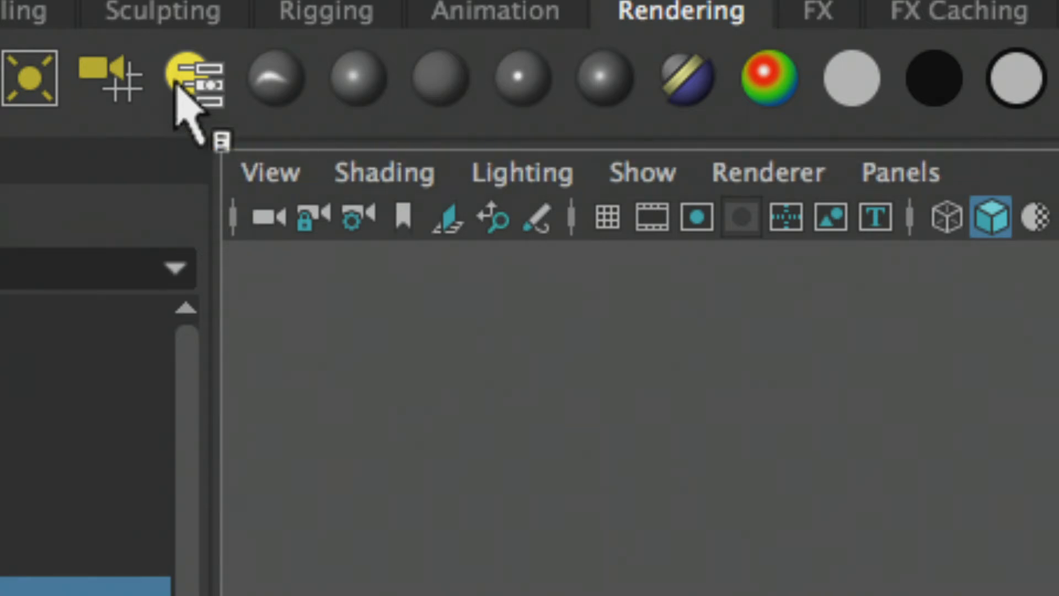
- Show the grid in the RND_CAM view, look at it from a higher angle, and hide it again
{"action": "left_click", "coordinate": [606, 218]}
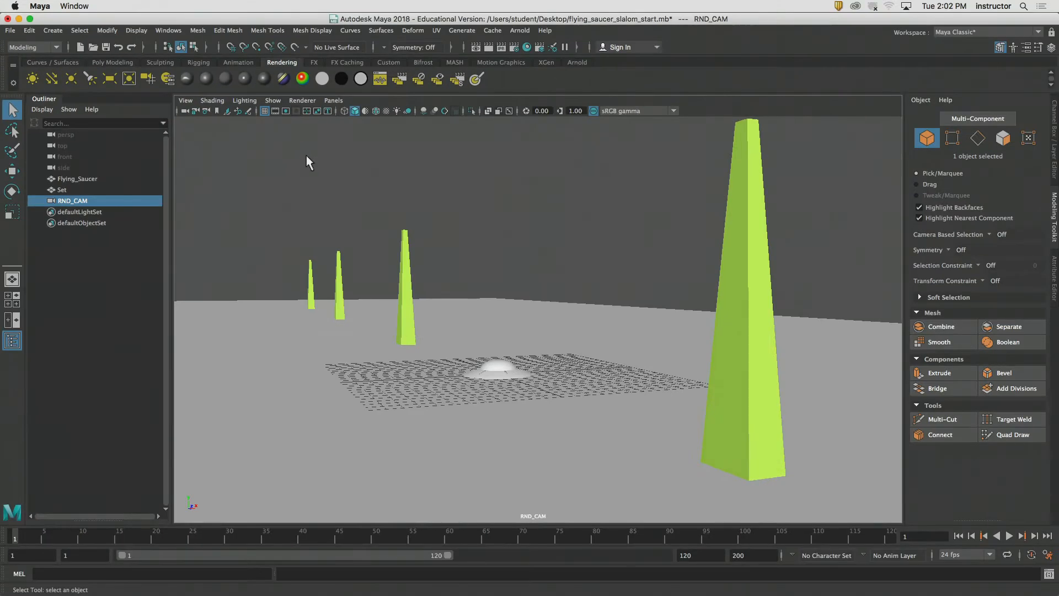
{"action": "left_click_drag", "start_coordinate": [550, 279], "coordinate": [548, 293], "text": "alt"}
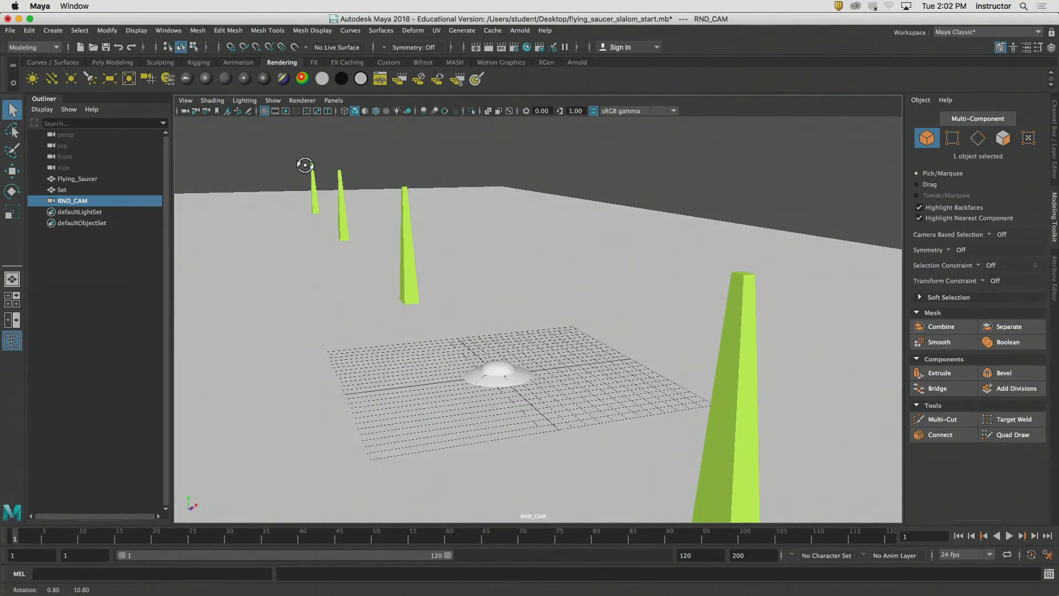
{"action": "left_click", "coordinate": [264, 110]}
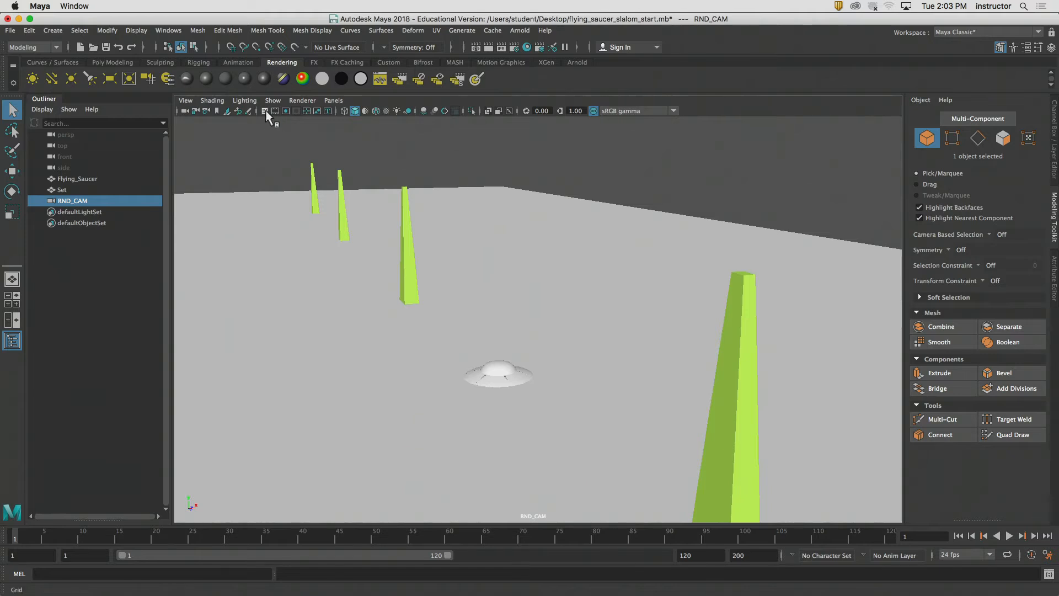
{"action": "left_click", "coordinate": [265, 111]}
{"action": "left_click", "coordinate": [264, 111]}
- Show the film gate in the RND_CAM view and replace it with the resolution gate
{"action": "left_click", "coordinate": [273, 110]}
{"action": "left_click_drag", "start_coordinate": [408, 247], "coordinate": [404, 234], "text": "alt"}
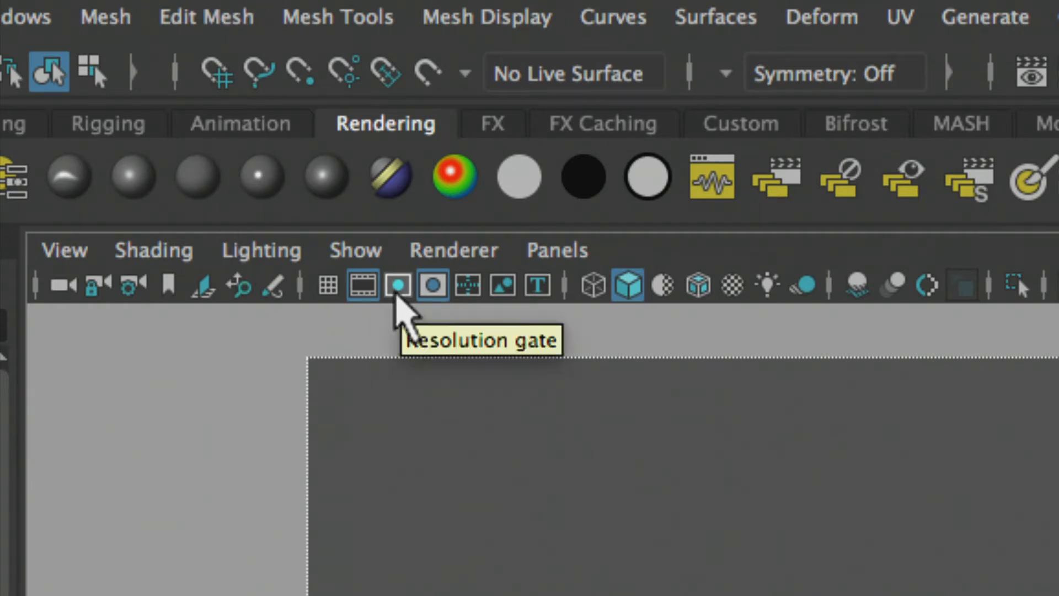
{"action": "left_click", "coordinate": [396, 297]}
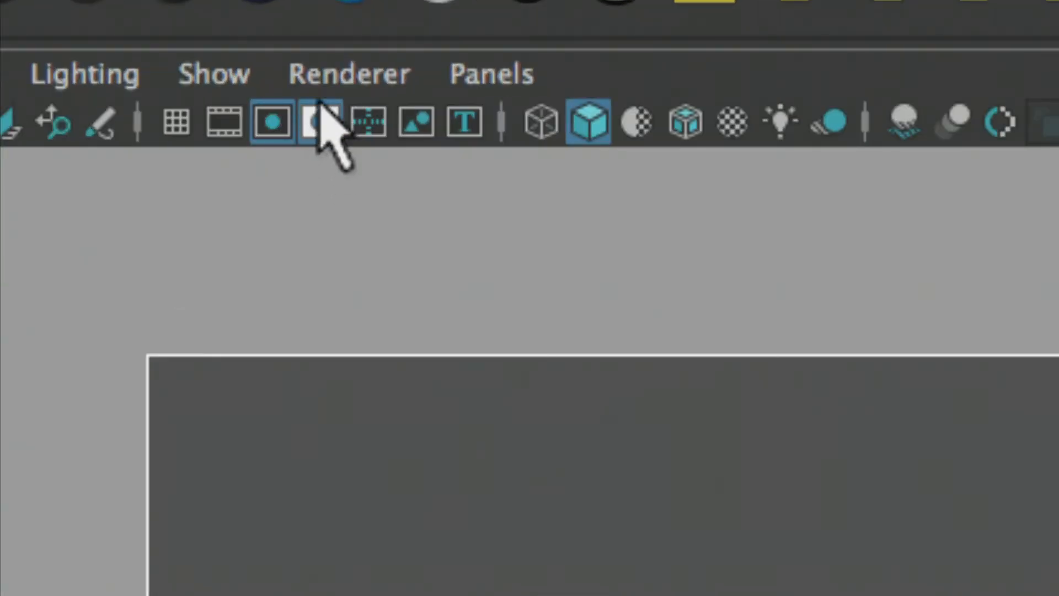
- Toggle the gate mask off and on to compare the RND_CAM view with and without shading outside the frame
{"action": "left_click", "coordinate": [319, 126]}
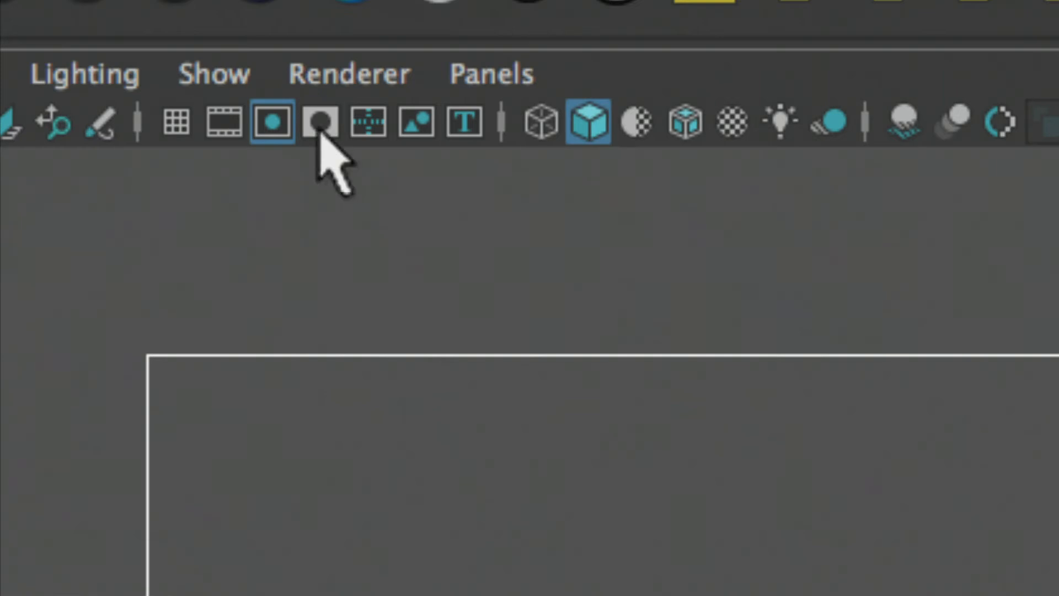
{"action": "left_click", "coordinate": [320, 130]}
{"action": "left_click", "coordinate": [318, 132]}
{"action": "left_click", "coordinate": [319, 130]}
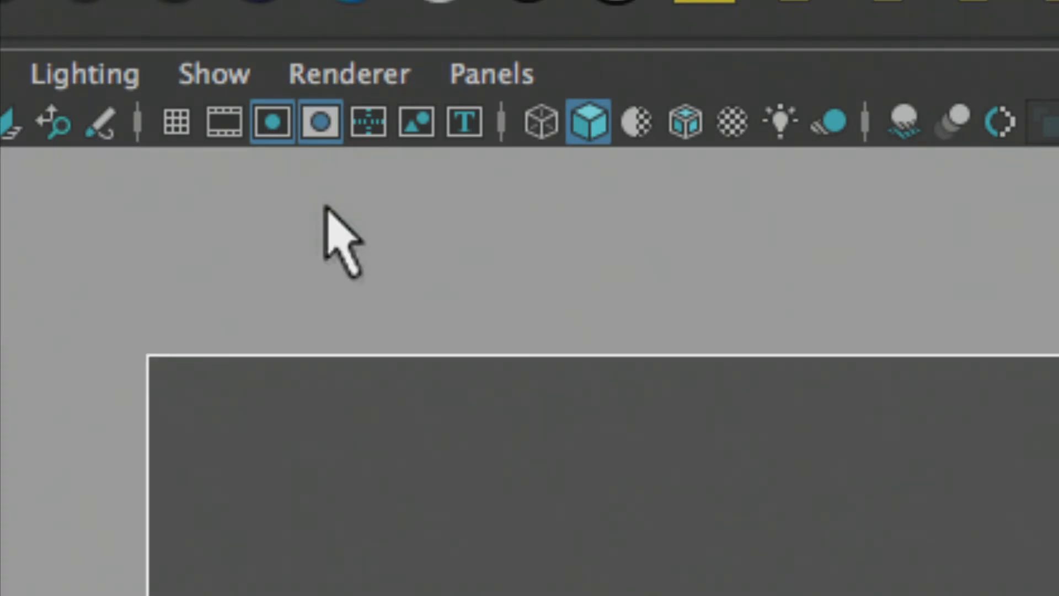
{"action": "left_click", "coordinate": [316, 130]}
{"action": "left_click", "coordinate": [317, 131]}
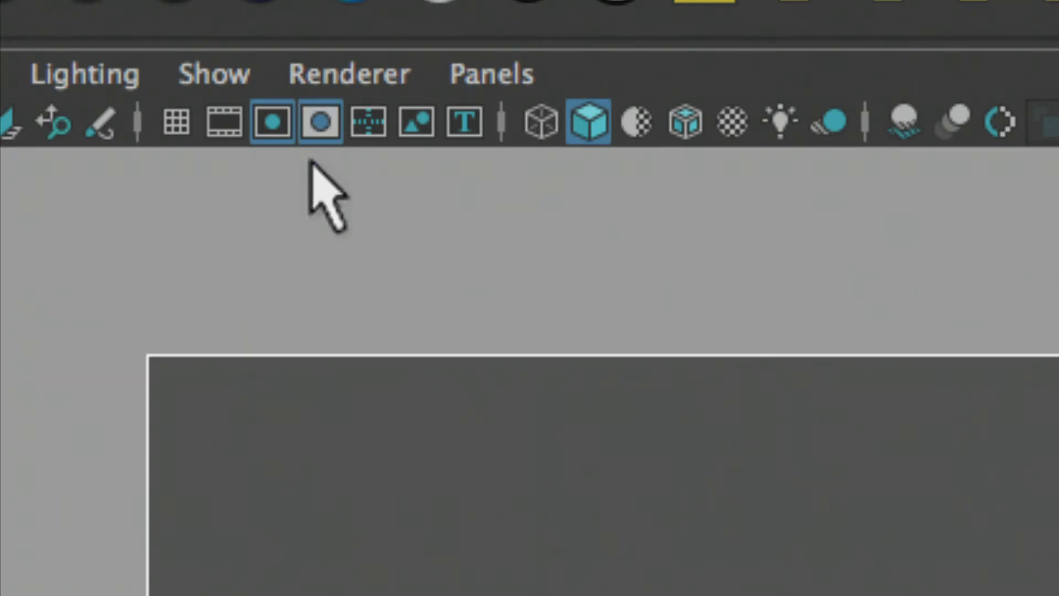
- Switch the resolution gate off and back on, then leave both it and the gate mask enabled
{"action": "left_click", "coordinate": [260, 121]}
{"action": "left_click", "coordinate": [262, 131]}
{"action": "left_click", "coordinate": [262, 132]}
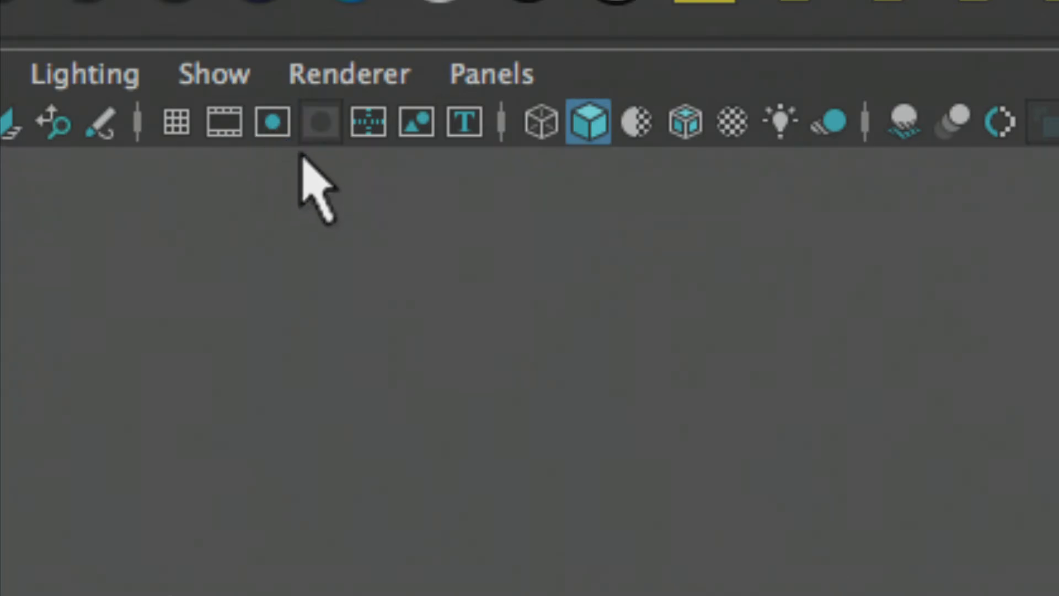
{"action": "left_click", "coordinate": [274, 122]}
{"action": "left_click", "coordinate": [323, 122]}
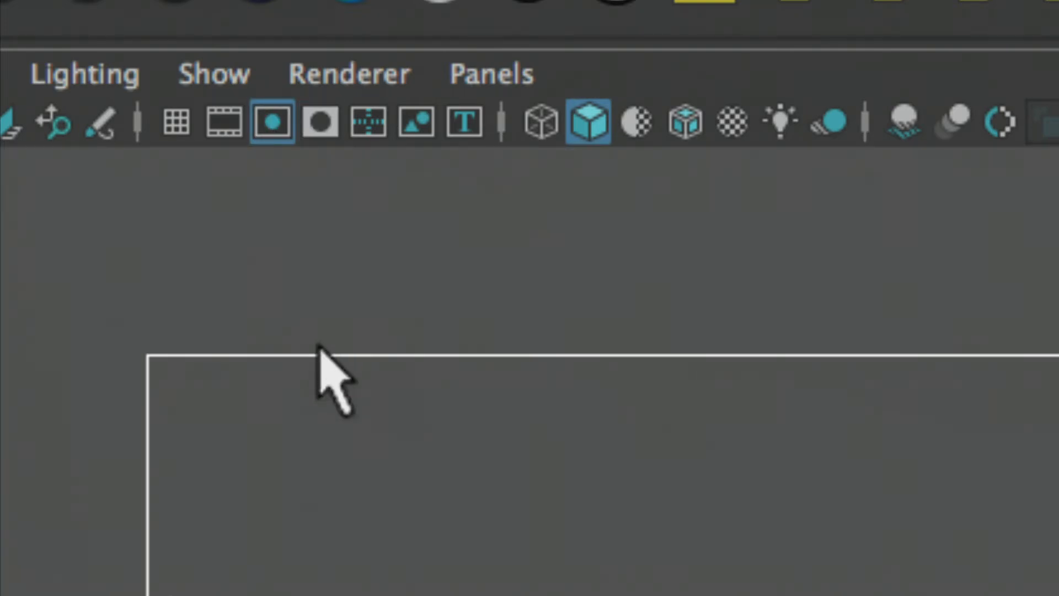
{"action": "left_click", "coordinate": [320, 122]}
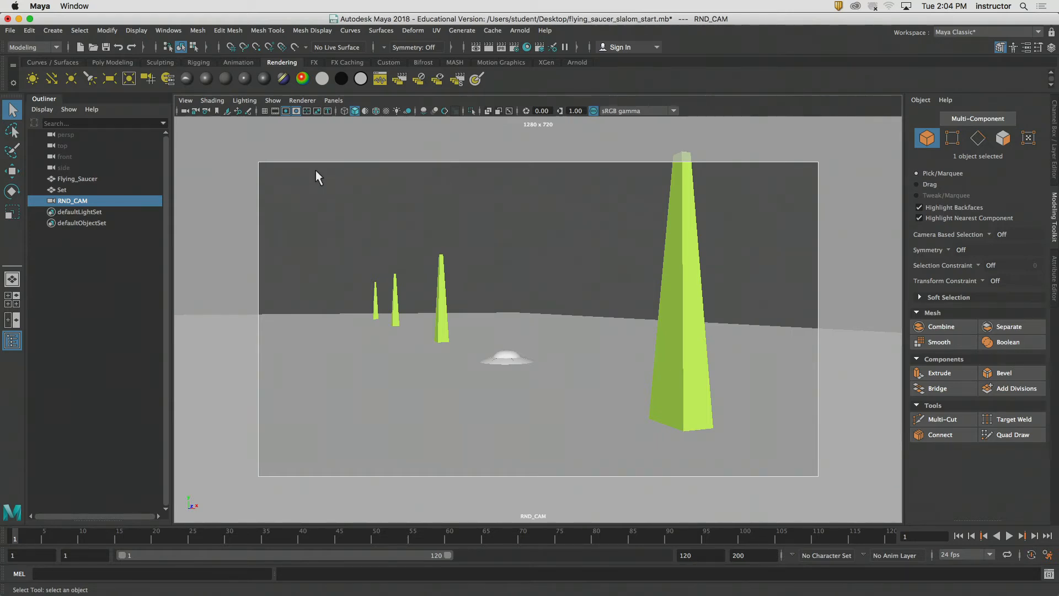
- Reframe RND_CAM so the row of slalom pylons recedes into the distance, with the nearest one large at the frame's right edge
{"action": "mouse_move", "coordinate": [485, 345]}
{"action": "left_mouse_down", "text": "alt"}
{"action": "mouse_move", "coordinate": [505, 354]}
{"action": "mouse_move", "coordinate": [501, 330]}
{"action": "mouse_move", "coordinate": [478, 327]}
{"action": "left_mouse_up", "text": "alt"}
{"action": "right_click_drag", "start_coordinate": [541, 334], "coordinate": [389, 315], "text": "alt"}
{"action": "middle_click_drag", "start_coordinate": [514, 321], "coordinate": [460, 331], "text": "alt"}
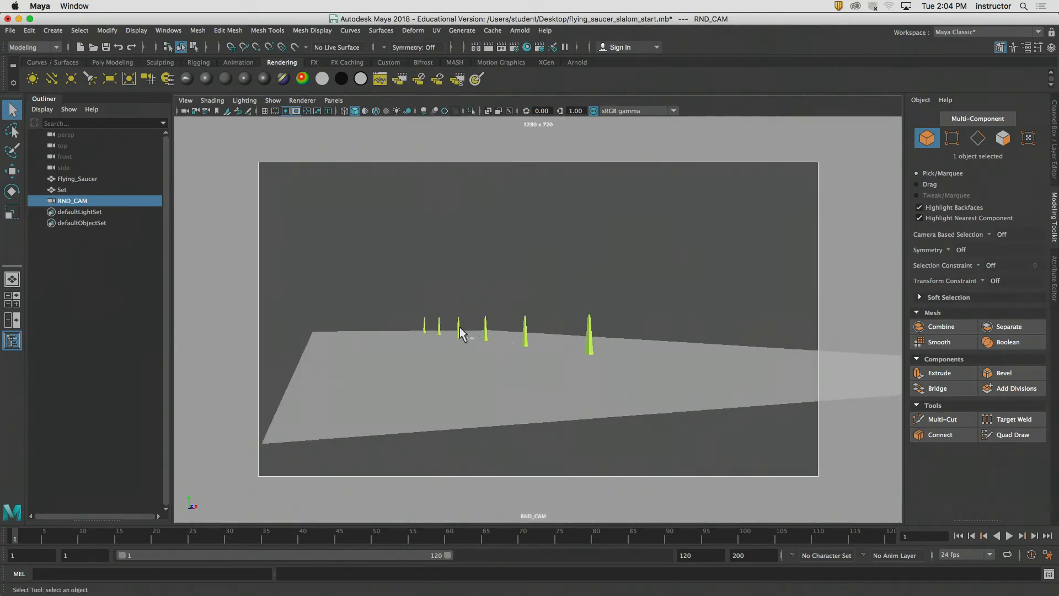
{"action": "right_click_drag", "start_coordinate": [460, 331], "coordinate": [567, 309], "text": "alt"}
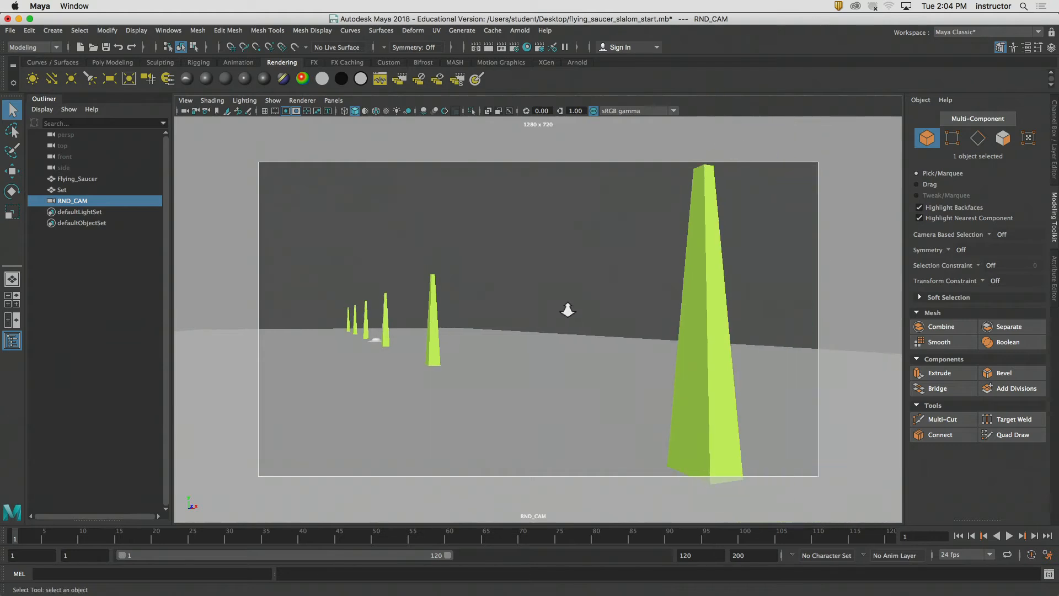
{"action": "left_click_drag", "start_coordinate": [569, 317], "coordinate": [567, 310], "text": "alt"}
{"action": "middle_click_drag", "start_coordinate": [568, 315], "coordinate": [547, 327], "text": "alt"}
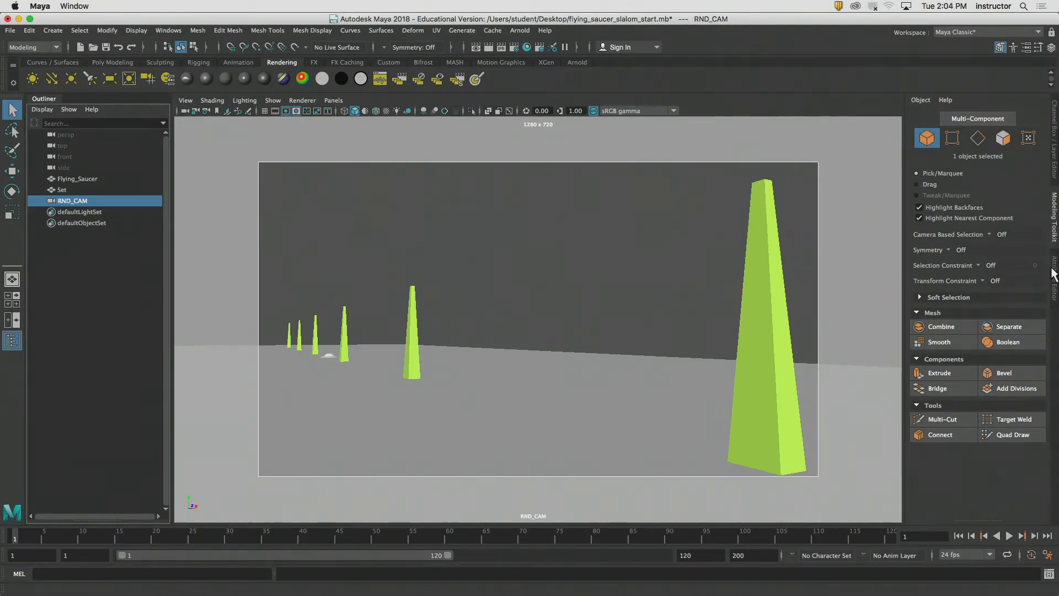
- Examine RND_CAM's camera attributes, including its focal length, and compare them with the attributes of its transform node
{"action": "left_click", "coordinate": [1052, 276]}
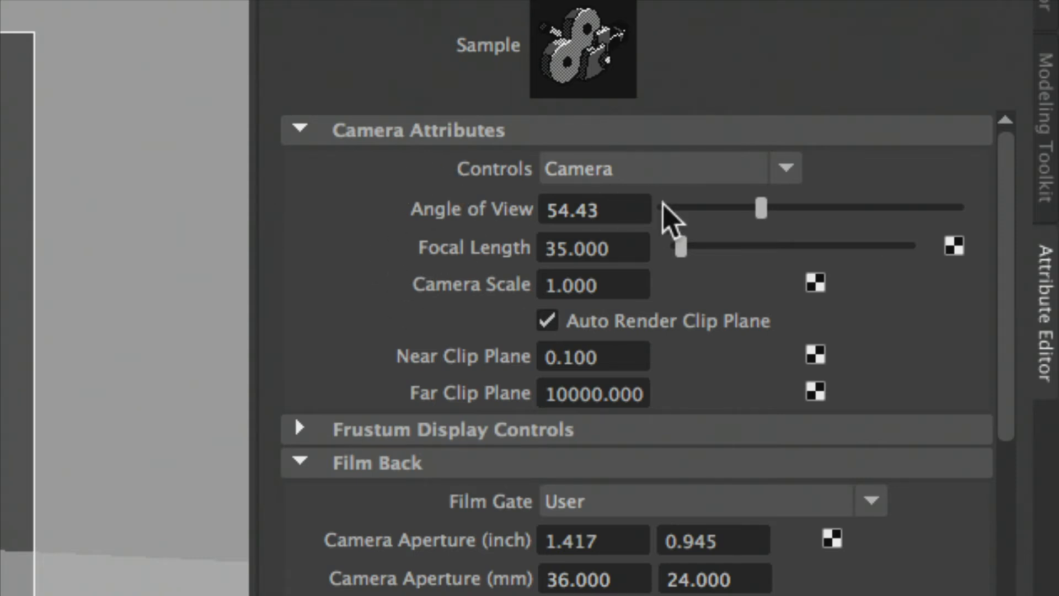
{"action": "left_click_drag", "start_coordinate": [612, 250], "coordinate": [497, 267]}
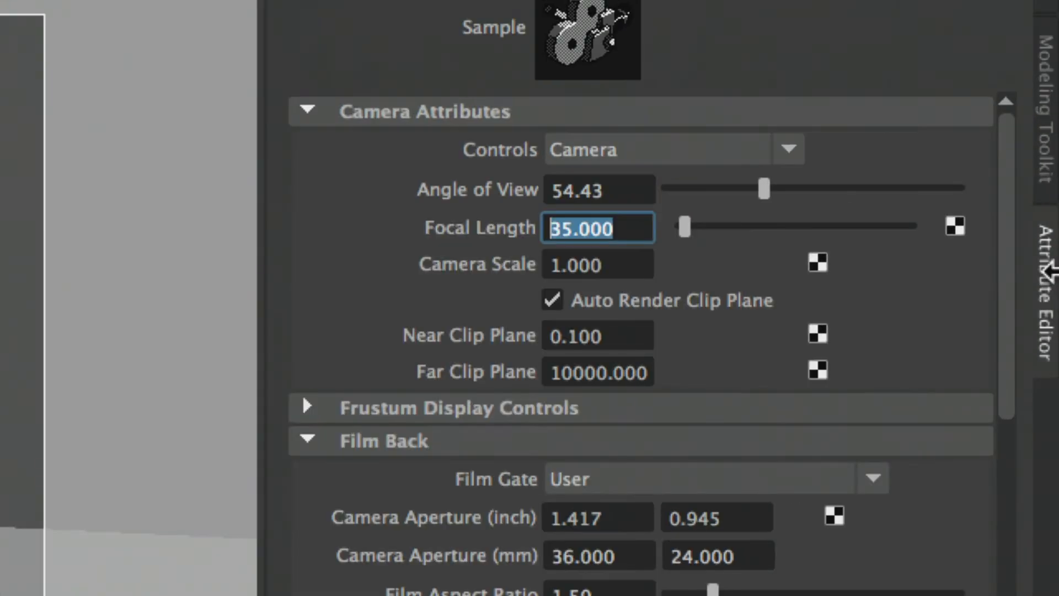
{"action": "left_click", "coordinate": [1055, 278]}
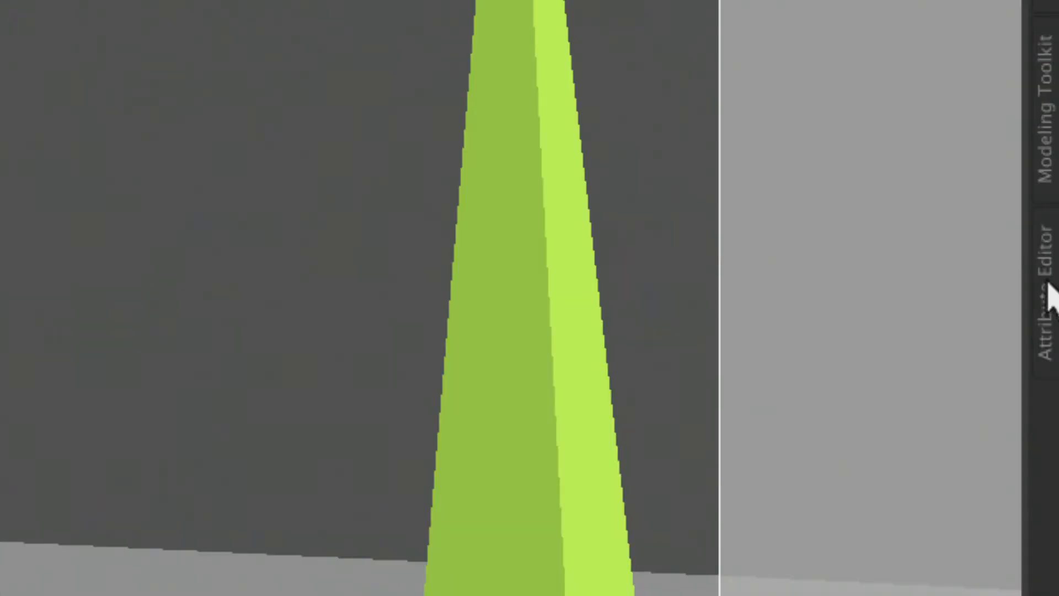
{"action": "left_click", "coordinate": [1046, 292]}
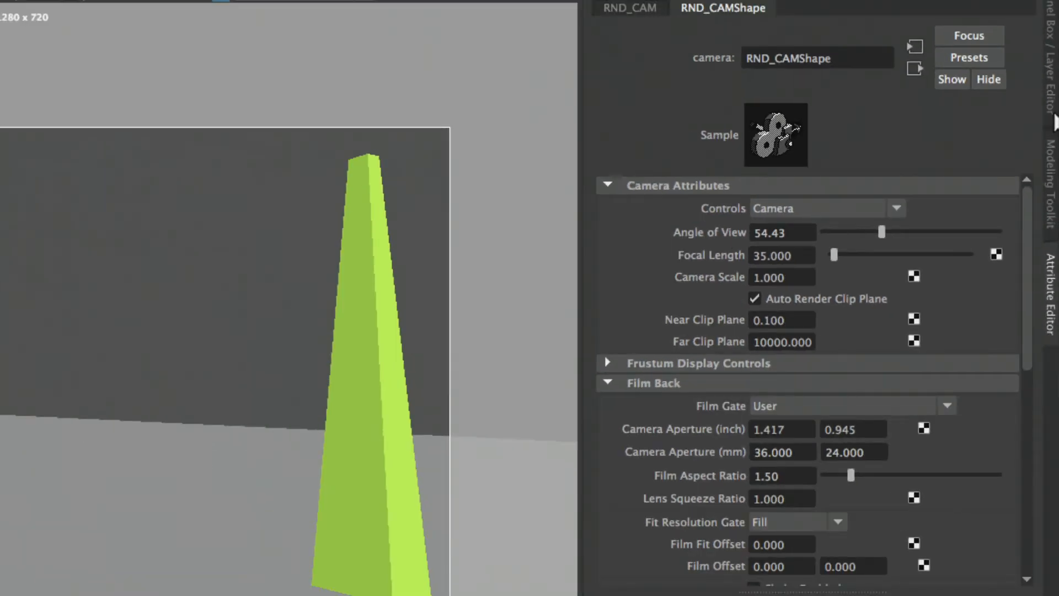
{"action": "left_click", "coordinate": [628, 48]}
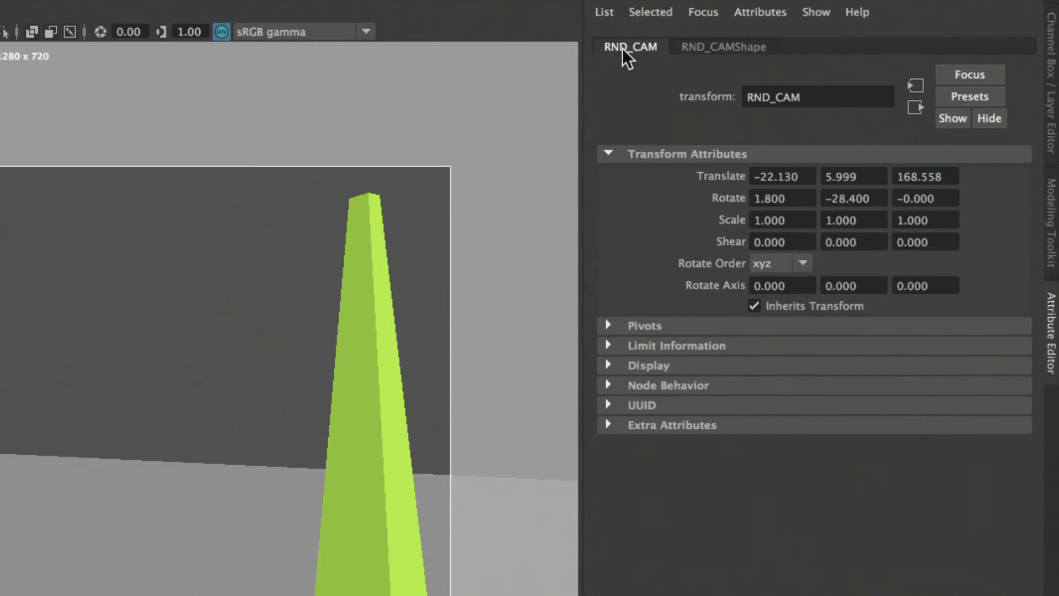
{"action": "left_click", "coordinate": [770, 44]}
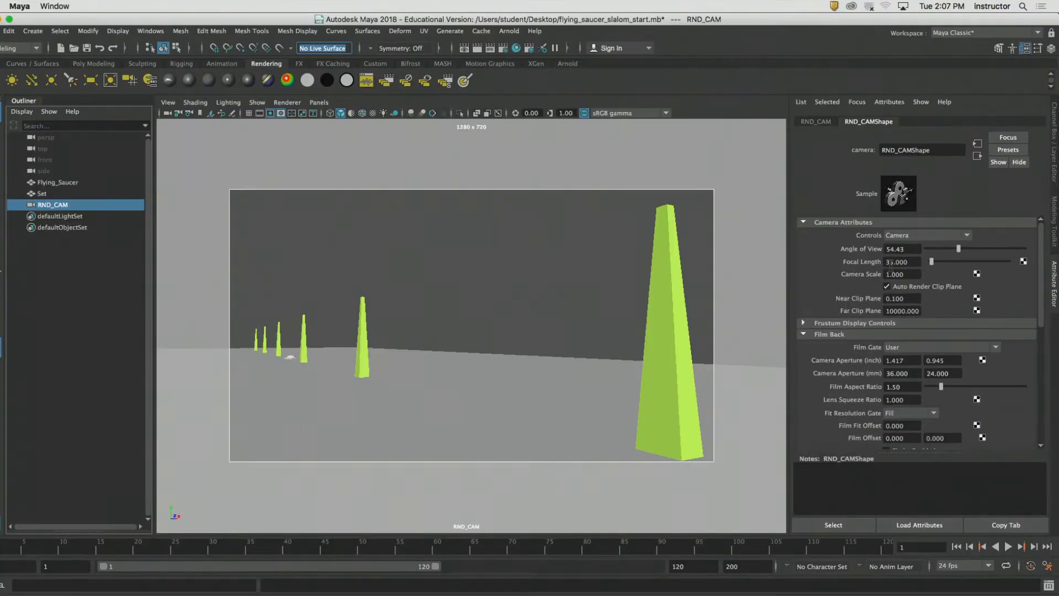
- Set RND_CAM's focal length to 200 and reframe the view so the whole row of pylons fits inside the resolution gate
{"action": "double_click", "coordinate": [890, 263]}
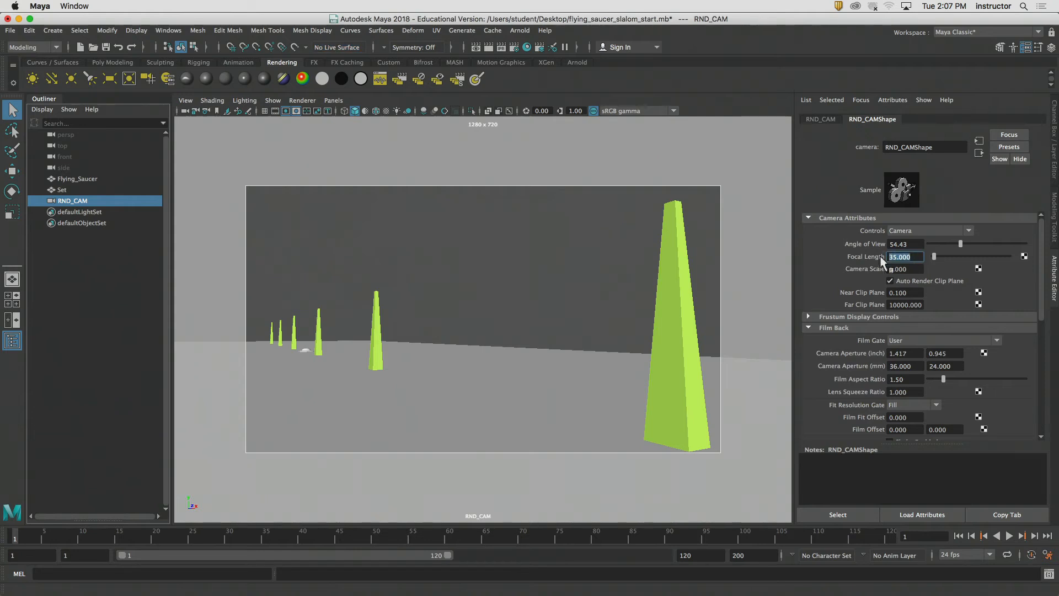
{"action": "type", "text": "200"}
{"action": "key", "text": "Return"}
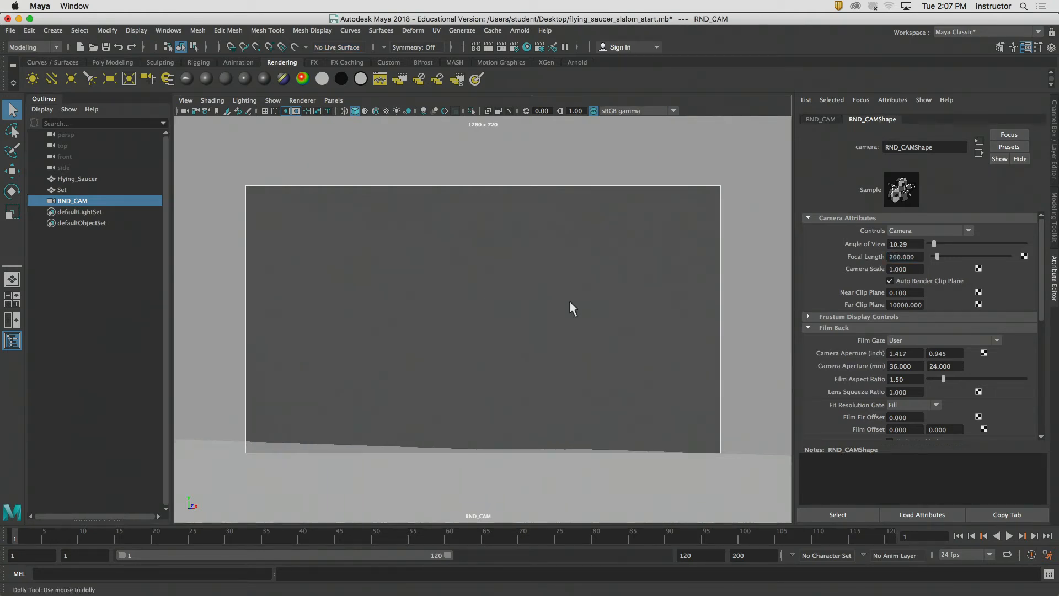
{"action": "left_click_drag", "start_coordinate": [569, 303], "coordinate": [451, 286], "text": "alt"}
{"action": "middle_click_drag", "start_coordinate": [451, 286], "coordinate": [501, 310], "text": "alt"}
{"action": "left_click_drag", "start_coordinate": [501, 310], "coordinate": [537, 324], "text": "alt"}
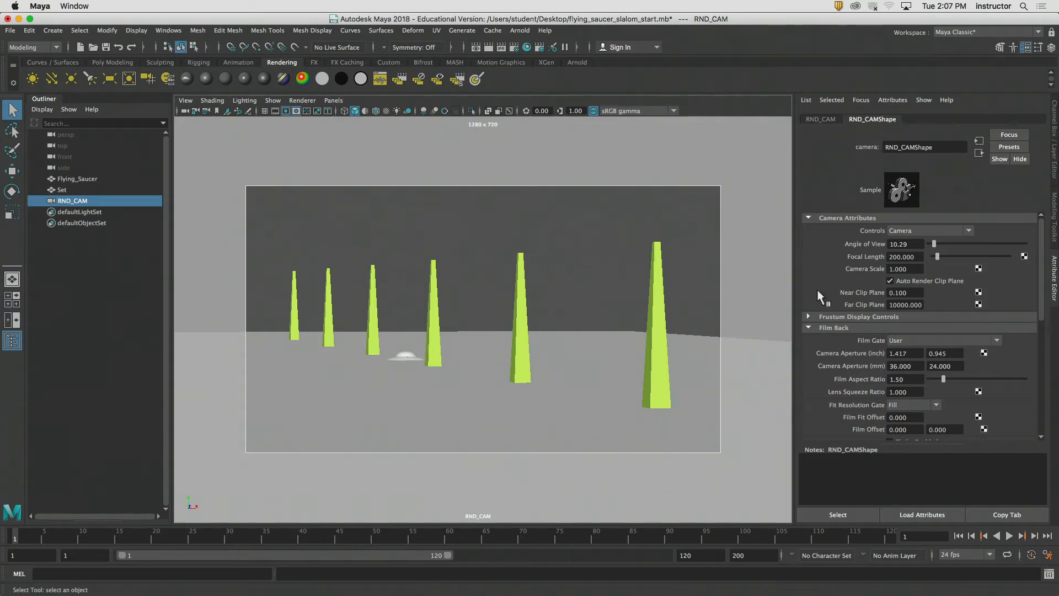
- Set RND_CAM's focal length to 22 and reframe the wide-angle view with the nearest pylon inside the frame's right side
{"action": "left_click", "coordinate": [913, 257]}
{"action": "type", "text": "22"}
{"action": "key", "text": "Return"}
{"action": "left_click_drag", "start_coordinate": [485, 331], "coordinate": [549, 331], "text": "alt"}
{"action": "right_click_drag", "start_coordinate": [549, 331], "coordinate": [479, 336], "text": "alt"}
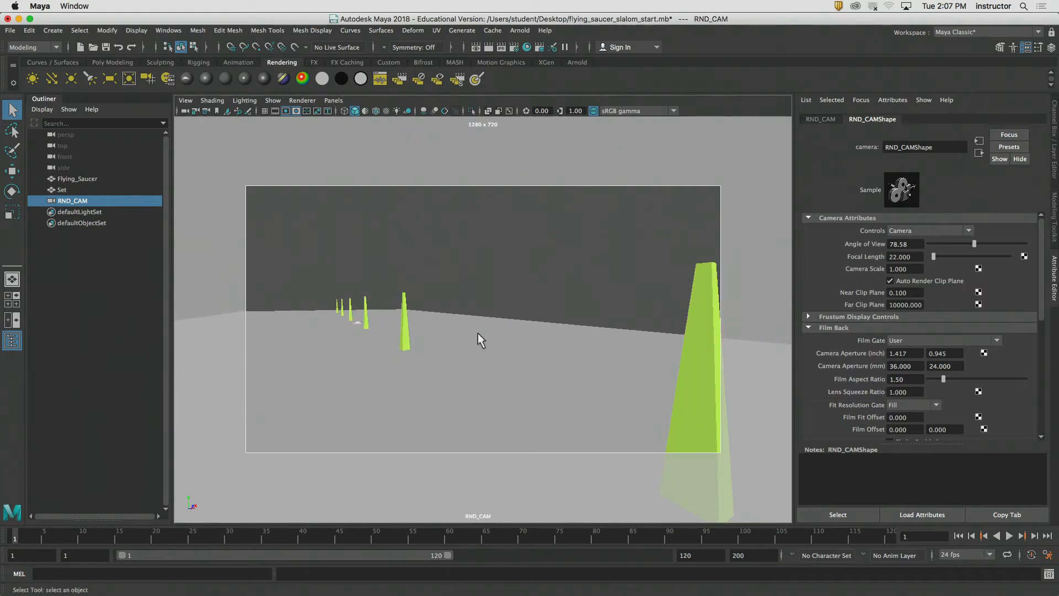
{"action": "middle_click_drag", "start_coordinate": [479, 336], "coordinate": [441, 335], "text": "alt"}
- Set RND_CAM's focal length to 28 and reframe the receding pylons with the nearest one toward the frame's right edge
{"action": "left_click", "coordinate": [890, 256]}
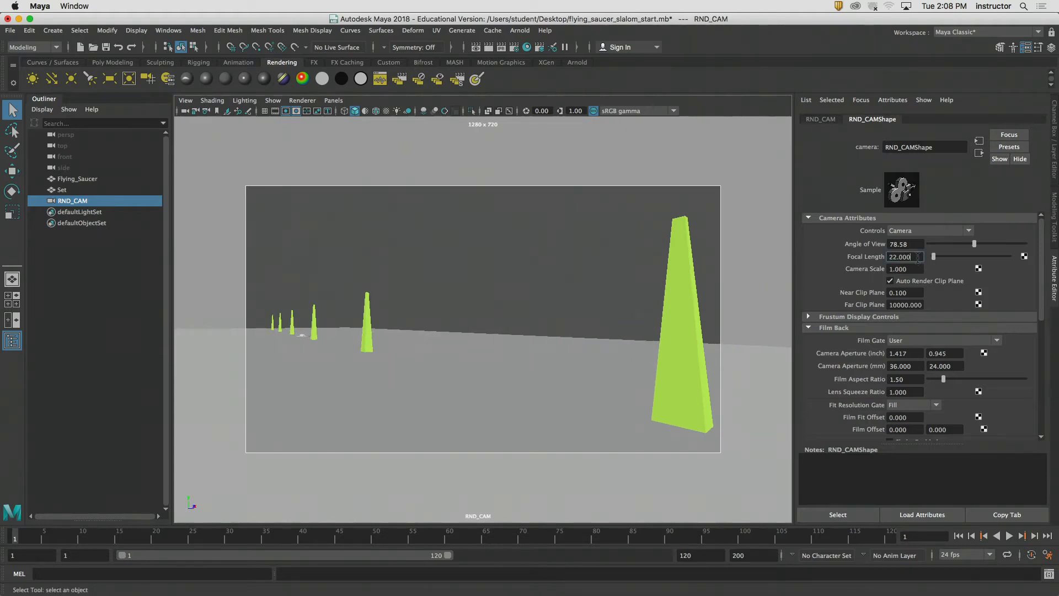
{"action": "type", "text": "28"}
{"action": "key", "text": "Return"}
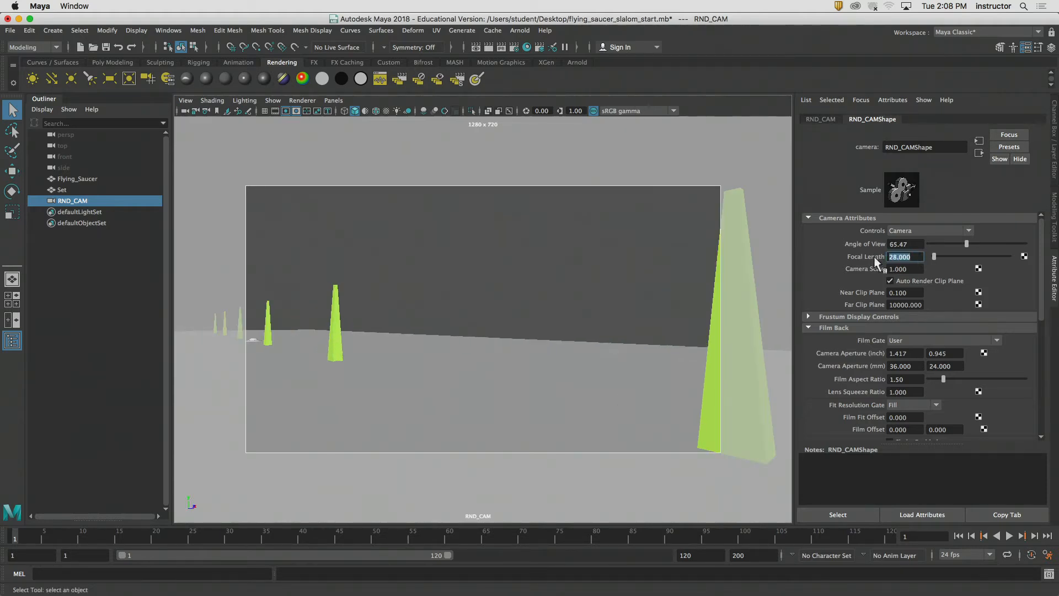
{"action": "left_click_drag", "start_coordinate": [523, 302], "coordinate": [510, 293], "text": "alt"}
{"action": "right_click_drag", "start_coordinate": [510, 293], "coordinate": [498, 281], "text": "alt"}
{"action": "middle_click_drag", "start_coordinate": [499, 281], "coordinate": [502, 285], "text": "alt"}
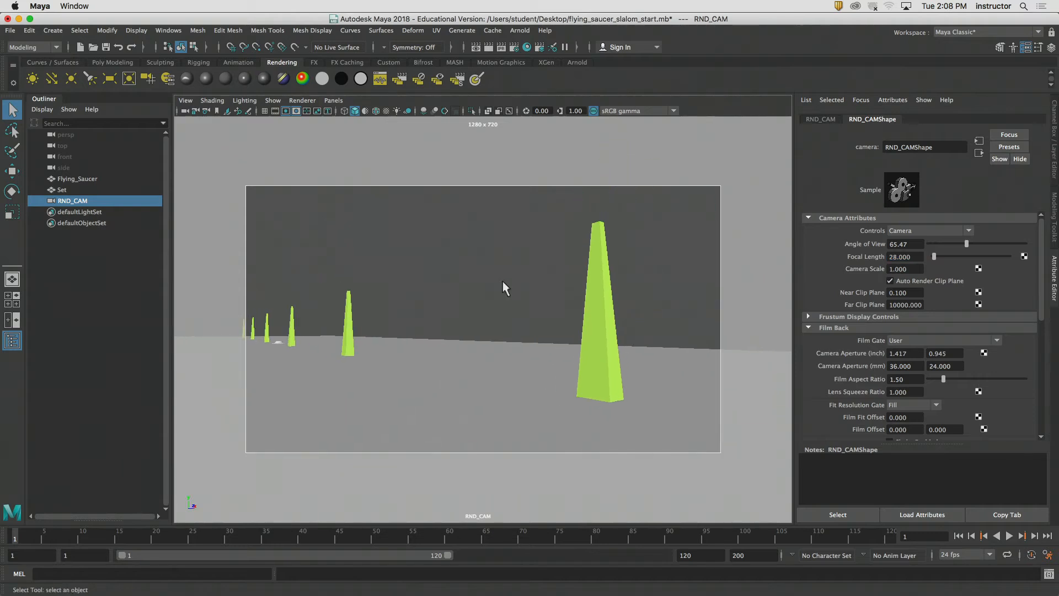
{"action": "mouse_move", "coordinate": [439, 294]}
{"action": "right_mouse_down", "text": "alt"}
{"action": "mouse_move", "coordinate": [458, 300]}
{"action": "mouse_move", "coordinate": [449, 296]}
{"action": "right_mouse_up", "text": "alt"}
{"action": "middle_click_drag", "start_coordinate": [448, 294], "coordinate": [450, 296], "text": "alt"}
{"action": "left_click_drag", "start_coordinate": [449, 296], "coordinate": [442, 299], "text": "alt"}
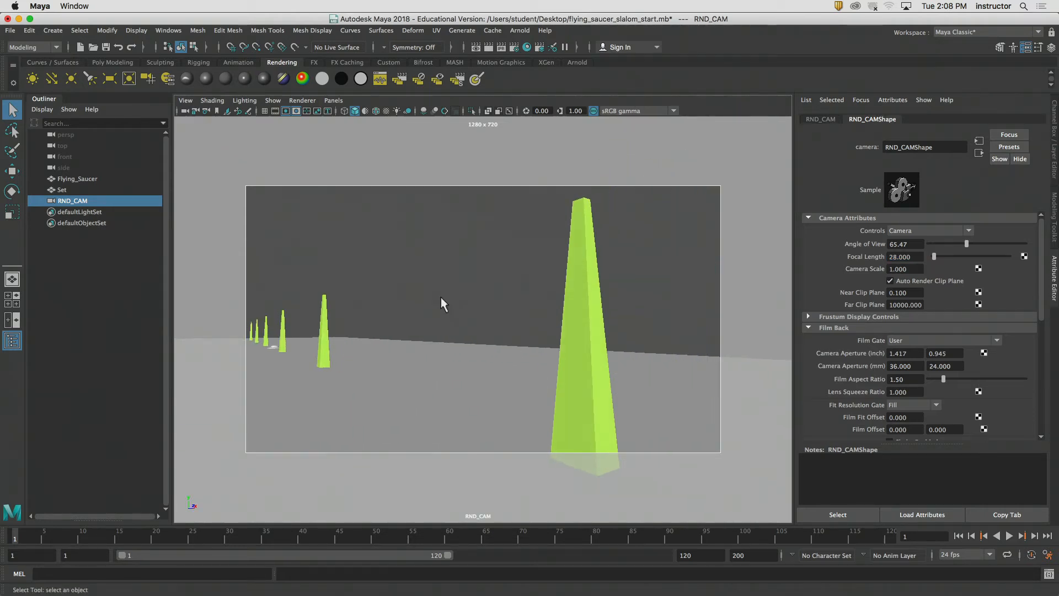
{"action": "middle_click_drag", "start_coordinate": [442, 300], "coordinate": [448, 295], "text": "alt"}
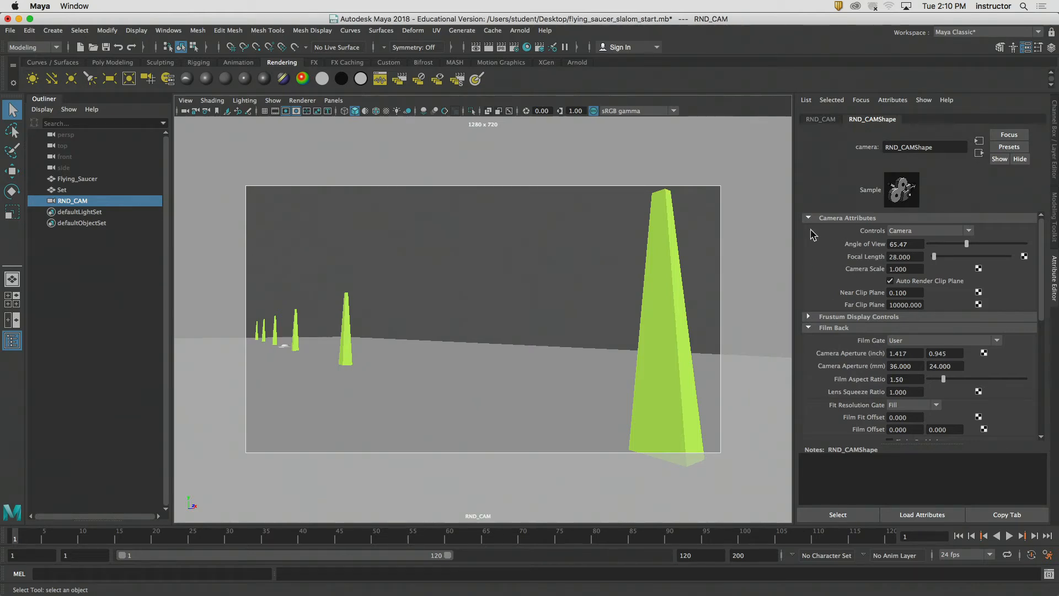
- Deselect the camera and refine the RND_CAM shot so the nearest pylon fits fully inside the gate, with the horizon near mid-frame
{"action": "left_click", "coordinate": [465, 256]}
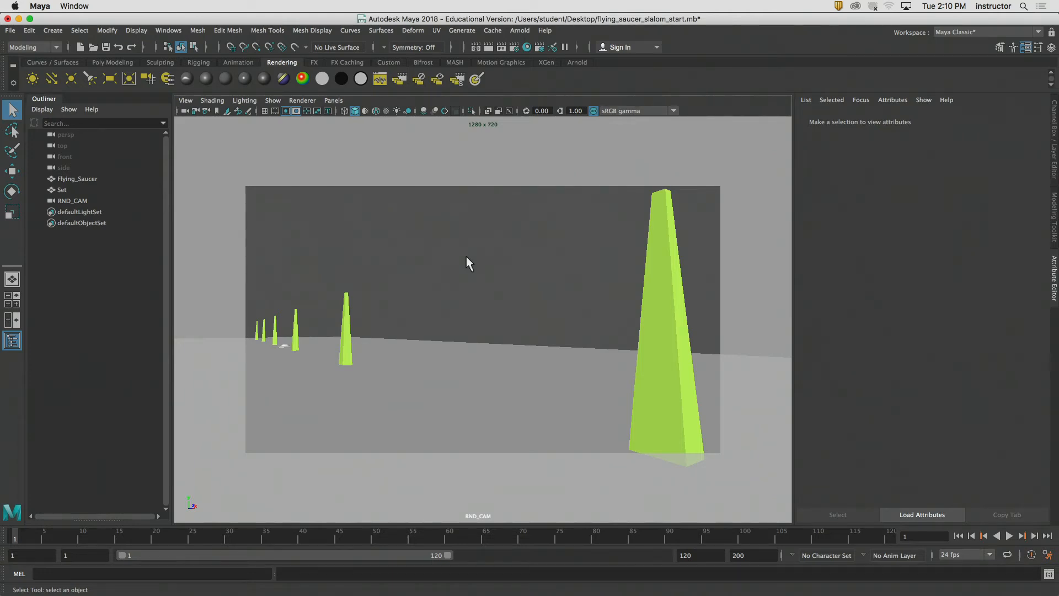
{"action": "scroll", "coordinate": [574, 286], "scroll_direction": "down", "scroll_amount": 2}
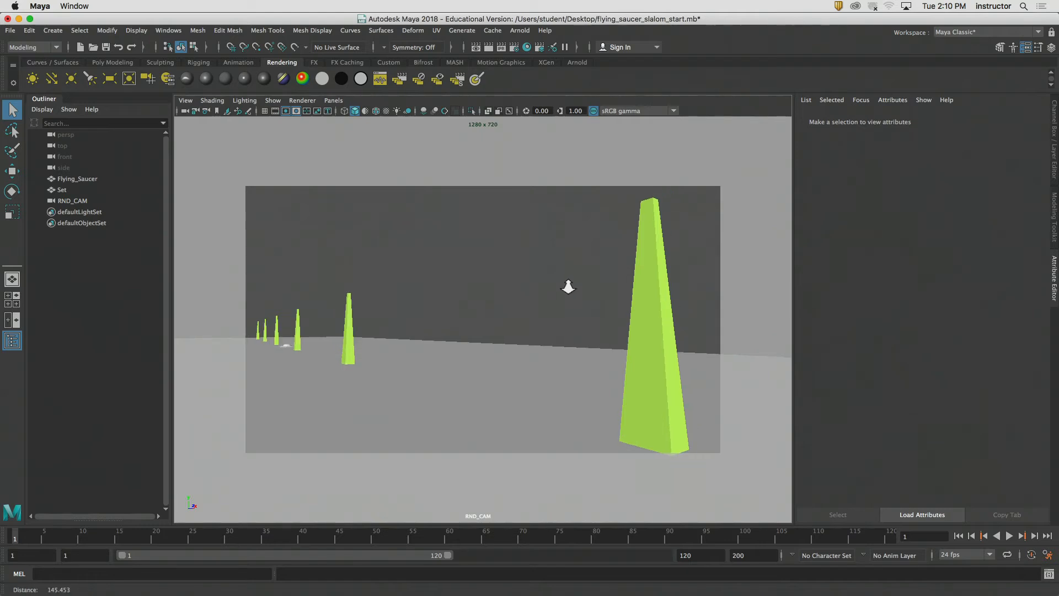
{"action": "scroll", "coordinate": [573, 286], "scroll_direction": "up", "scroll_amount": 2}
{"action": "left_click_drag", "start_coordinate": [574, 286], "coordinate": [569, 286], "text": "alt"}
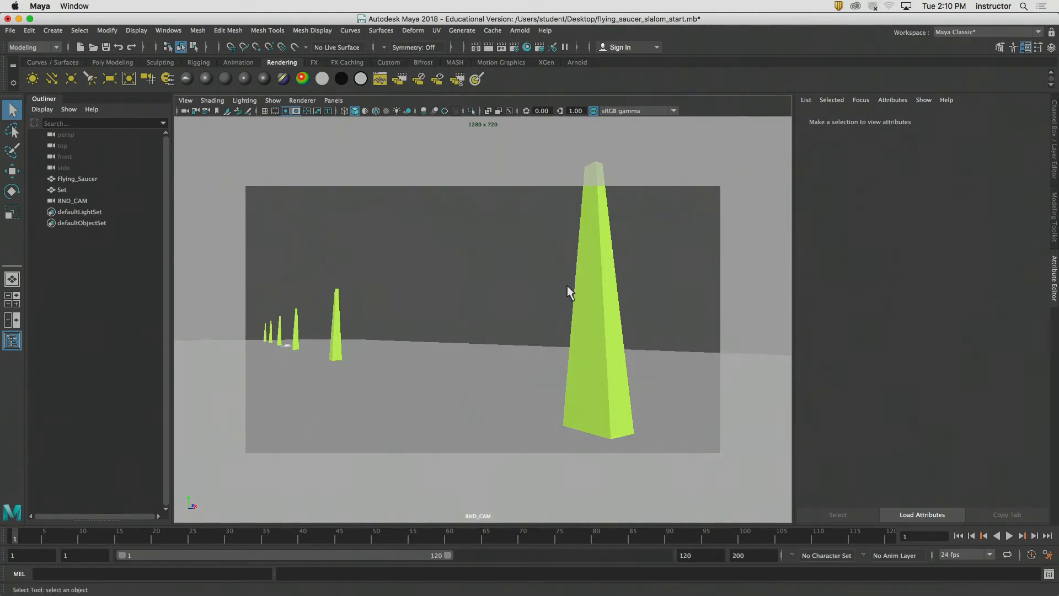
{"action": "middle_click_drag", "start_coordinate": [567, 286], "coordinate": [585, 292], "text": "alt"}
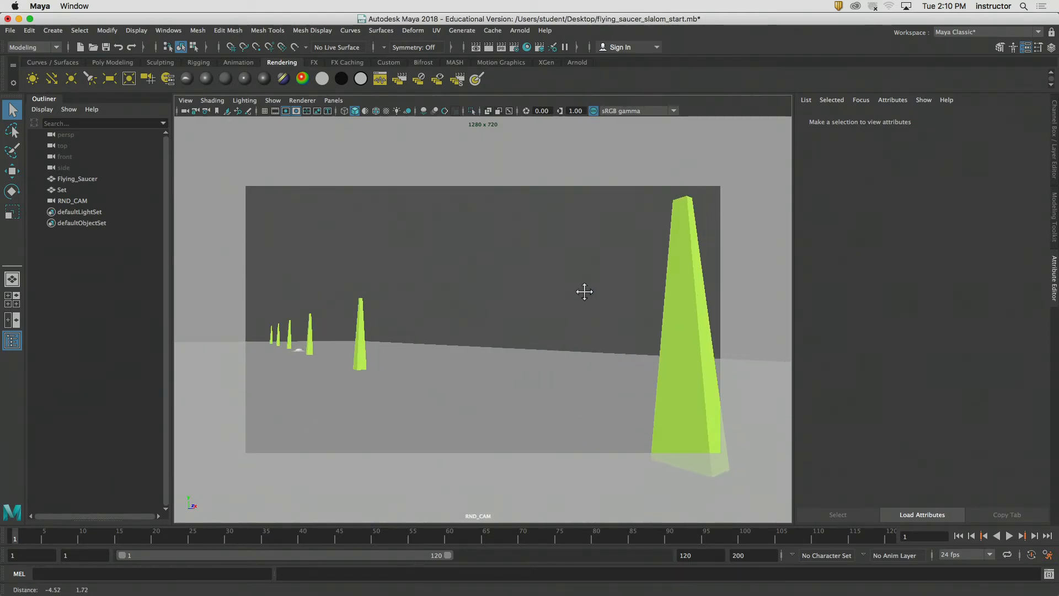
{"action": "left_click_drag", "start_coordinate": [584, 292], "coordinate": [586, 288], "text": "alt"}
{"action": "middle_click_drag", "start_coordinate": [586, 292], "coordinate": [577, 296], "text": "alt"}
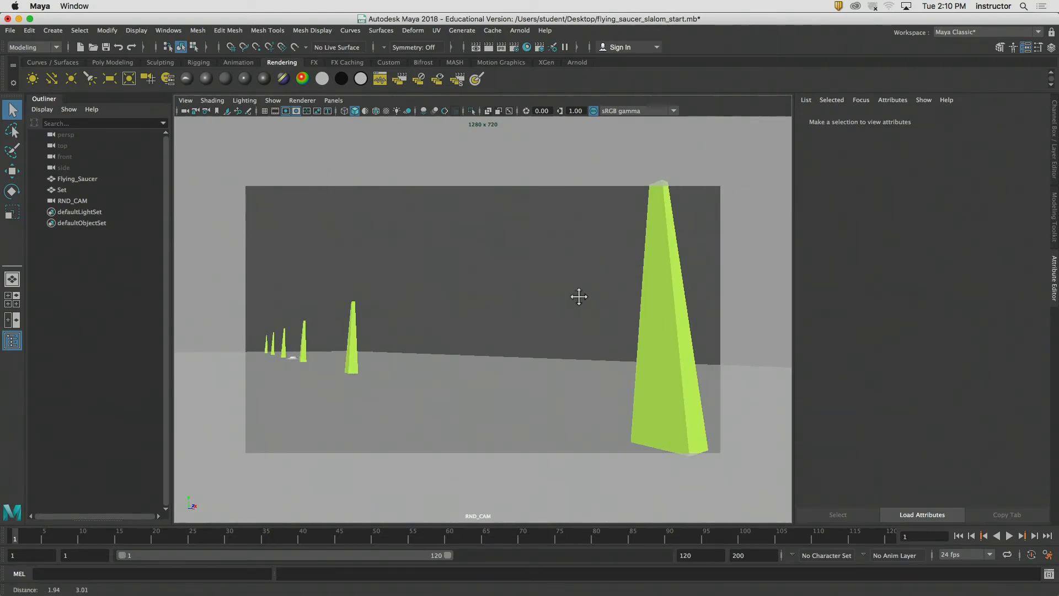
{"action": "left_click_drag", "start_coordinate": [574, 296], "coordinate": [577, 303], "text": "alt"}
{"action": "mouse_move", "coordinate": [577, 303]}
{"action": "middle_mouse_down", "text": "alt"}
{"action": "mouse_move", "coordinate": [568, 279]}
{"action": "mouse_move", "coordinate": [580, 263]}
{"action": "mouse_move", "coordinate": [573, 292]}
{"action": "middle_mouse_up", "text": "alt"}
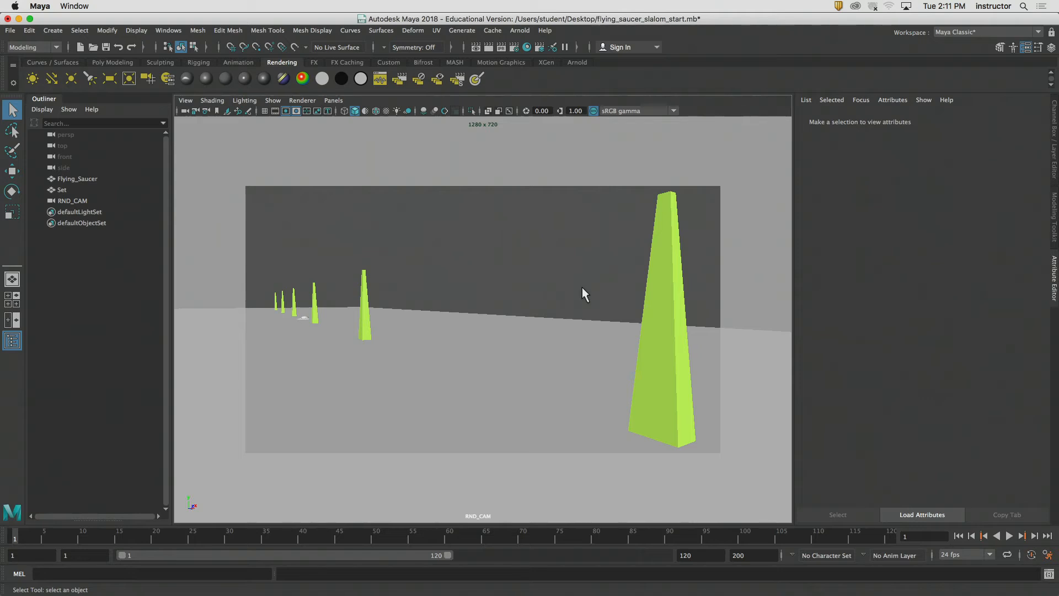
- Lock all translate, rotate and scale channels of RND_CAM
{"action": "left_click", "coordinate": [74, 201]}
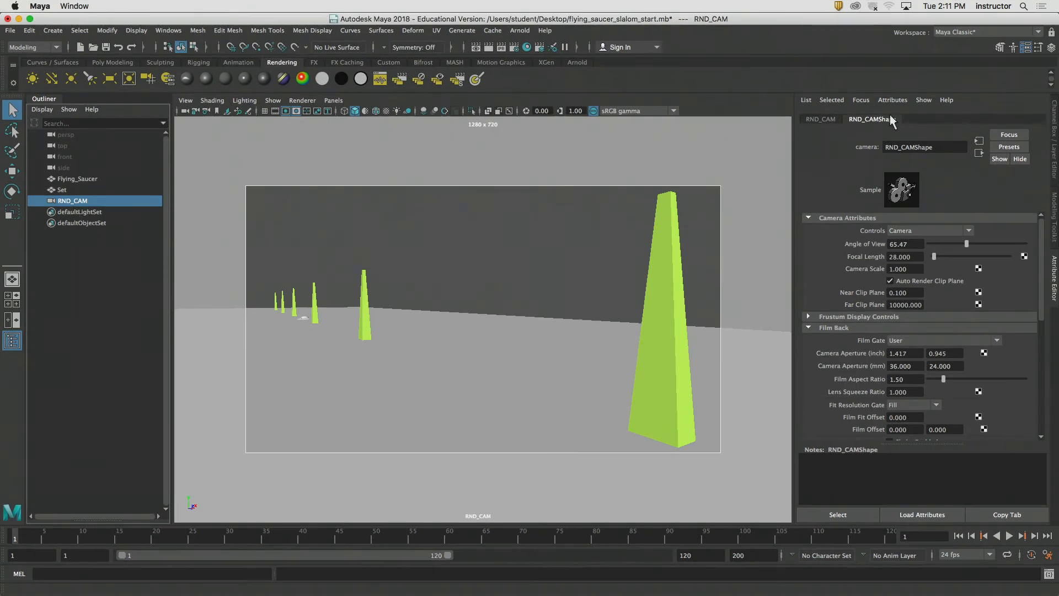
{"action": "left_click", "coordinate": [1053, 117]}
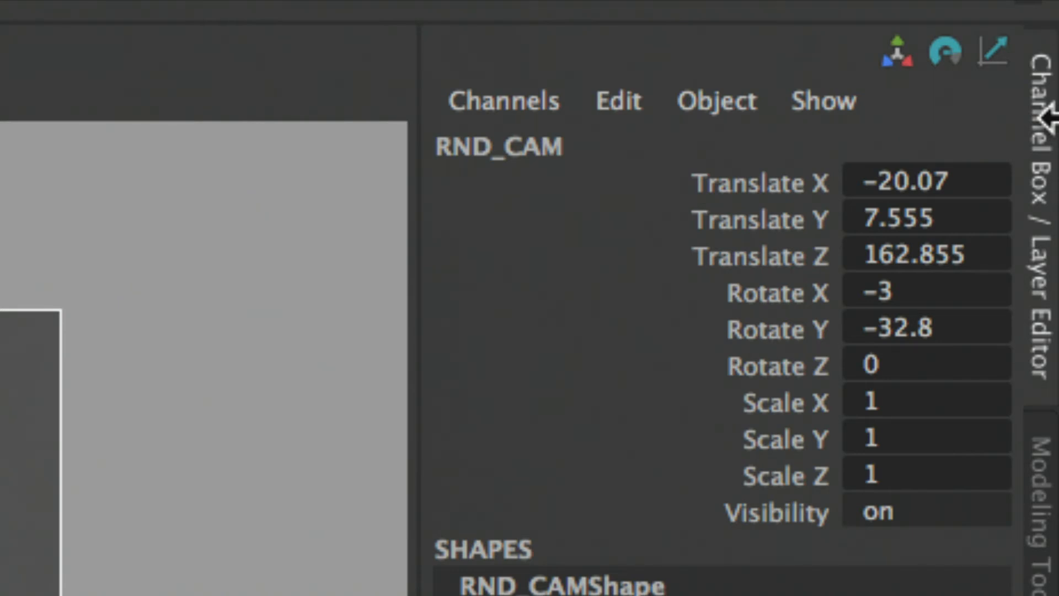
{"action": "left_click", "coordinate": [644, 185]}
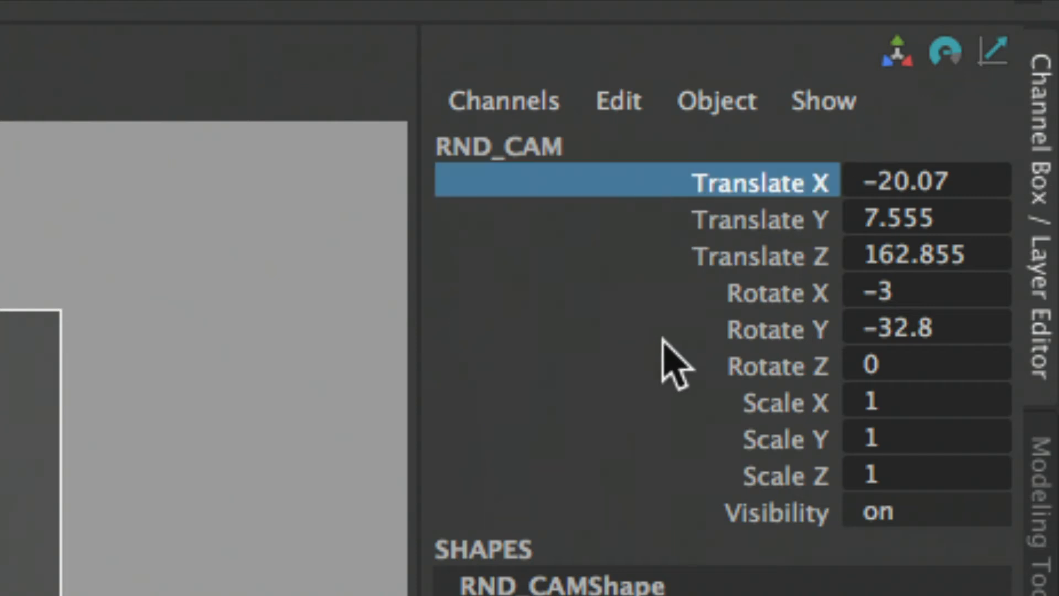
{"action": "left_click", "coordinate": [672, 480], "text": "shift"}
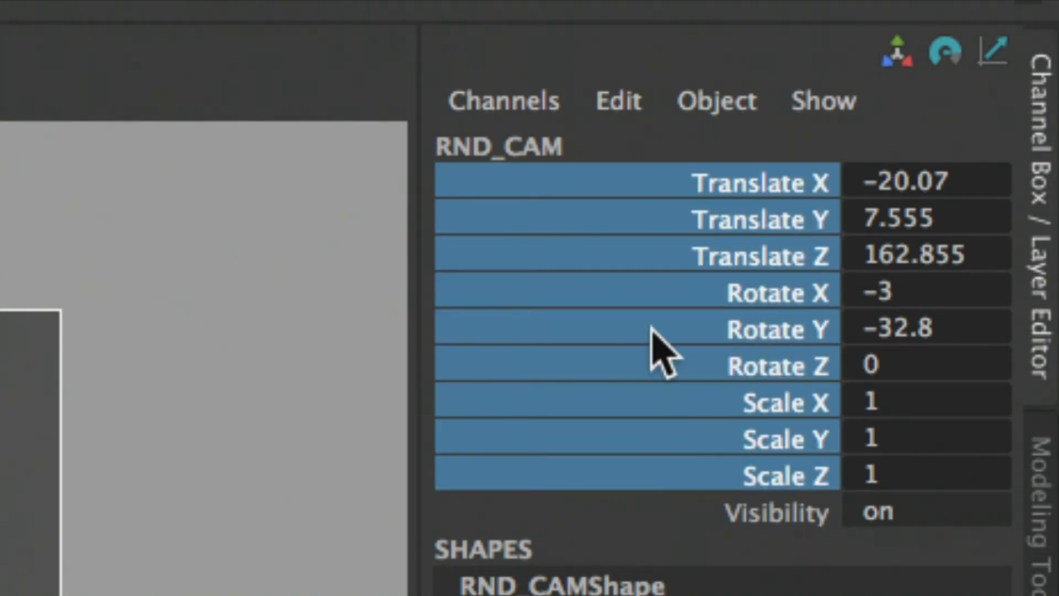
{"action": "right_click", "coordinate": [597, 183]}
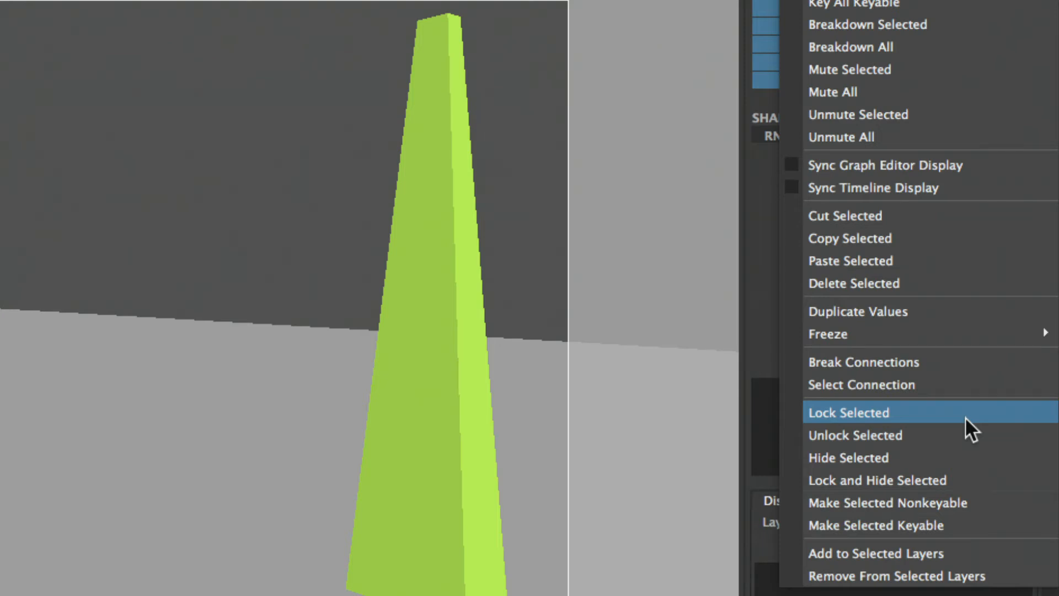
{"action": "left_click", "coordinate": [964, 416]}
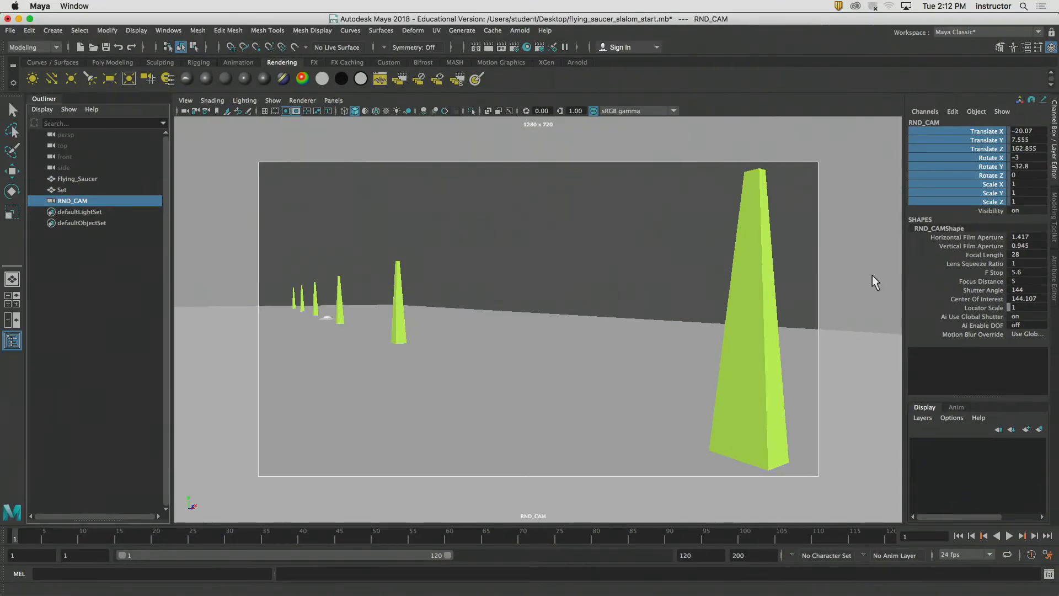
- Deselect and reselect RND_CAM, and try to orbit its view to test the channel lock
{"action": "left_click", "coordinate": [781, 216]}
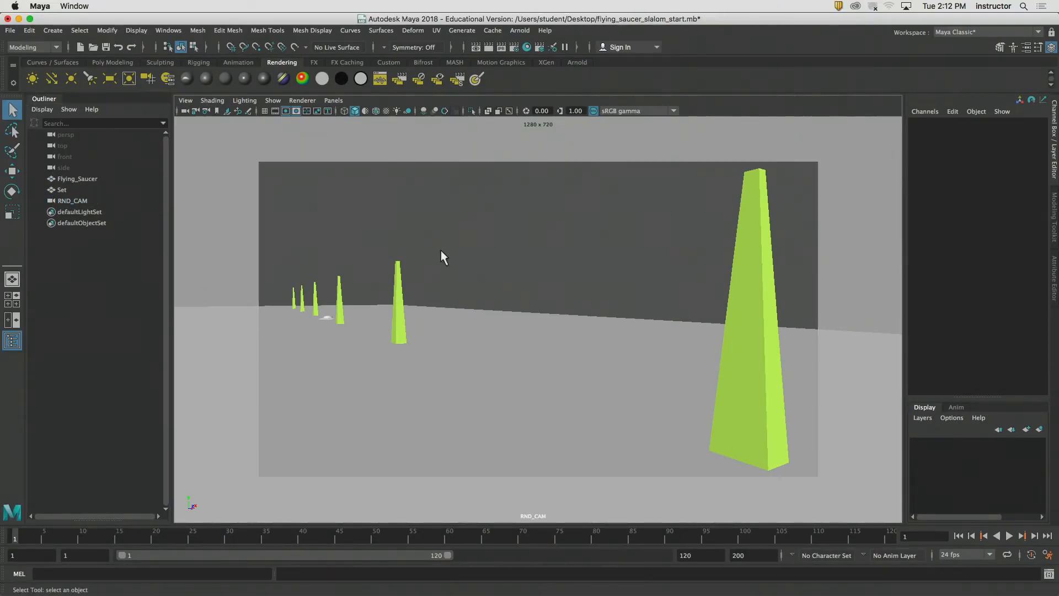
{"action": "left_click", "coordinate": [54, 201]}
{"action": "left_click_drag", "start_coordinate": [557, 281], "coordinate": [492, 345], "text": "alt"}
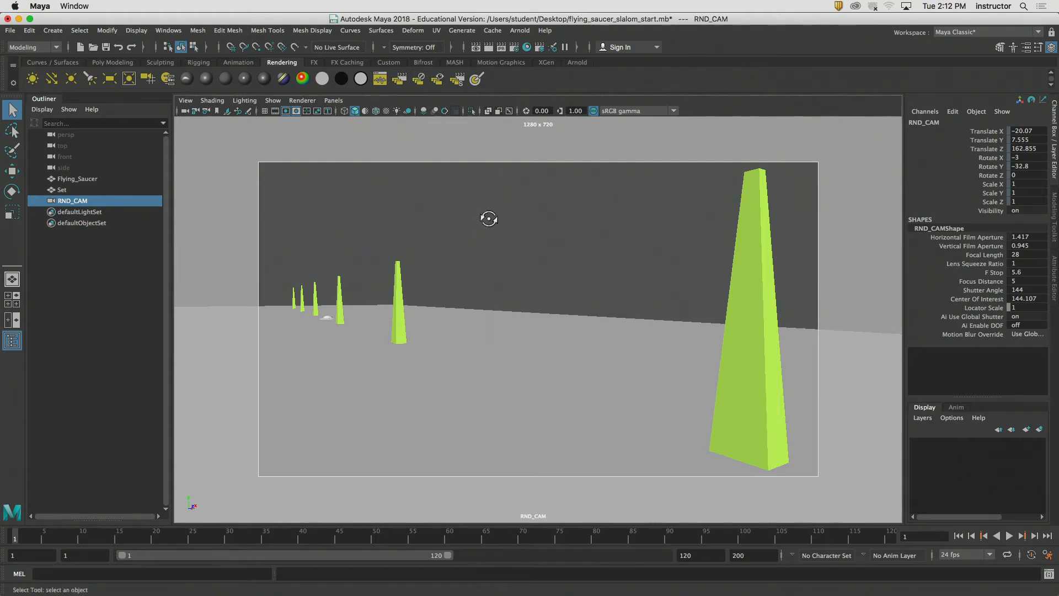
{"action": "left_click_drag", "start_coordinate": [512, 264], "coordinate": [579, 326], "text": "alt"}
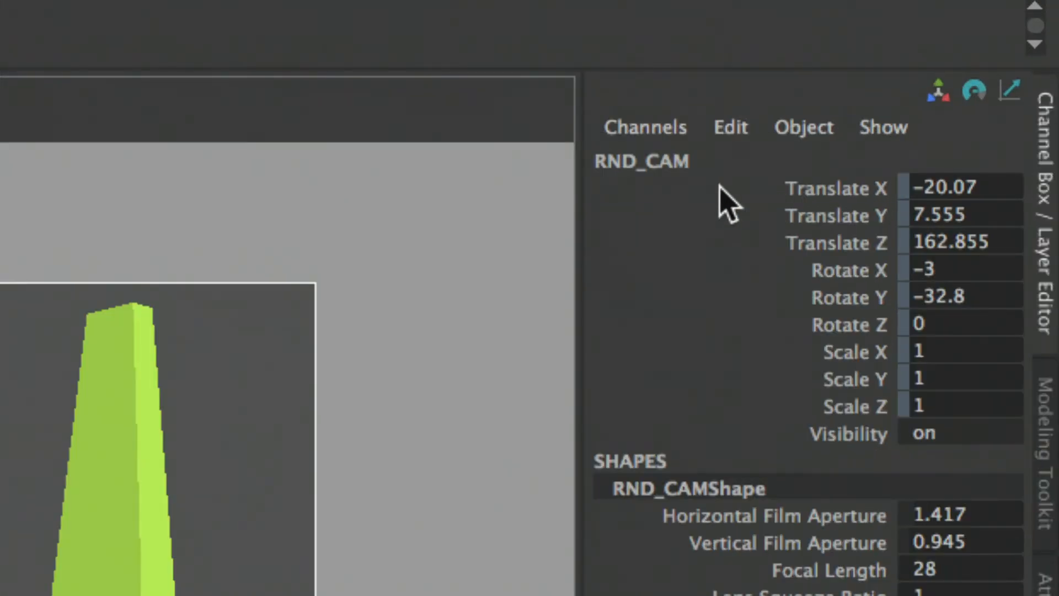
- Select RND_CAM's locked translate, rotate and scale channels and review the available channel commands without applying any
{"action": "left_click", "coordinate": [950, 131]}
{"action": "left_click", "coordinate": [710, 392], "text": "shift"}
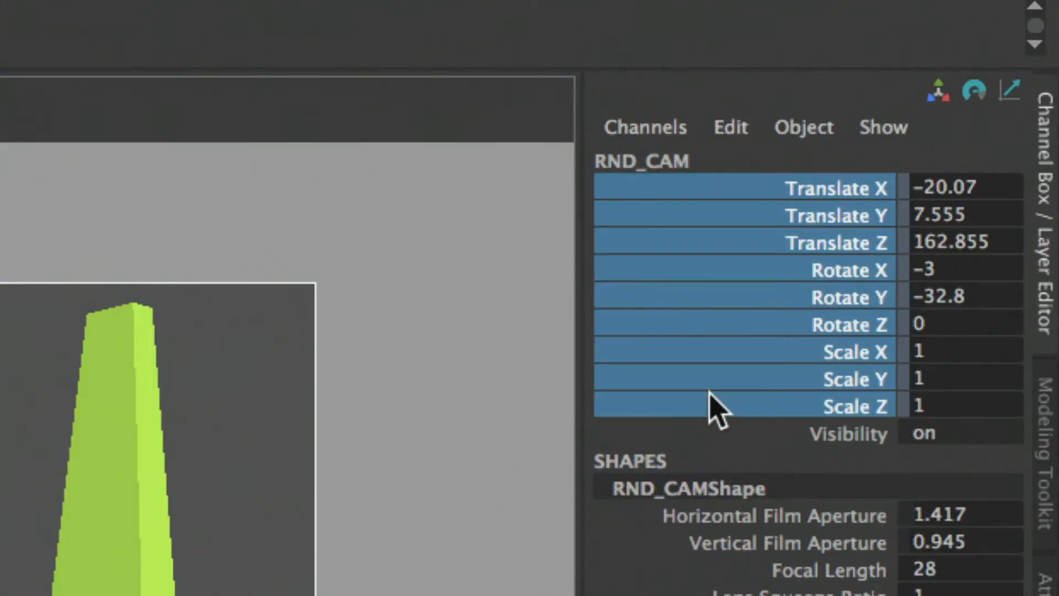
{"action": "left_click", "coordinate": [731, 188]}
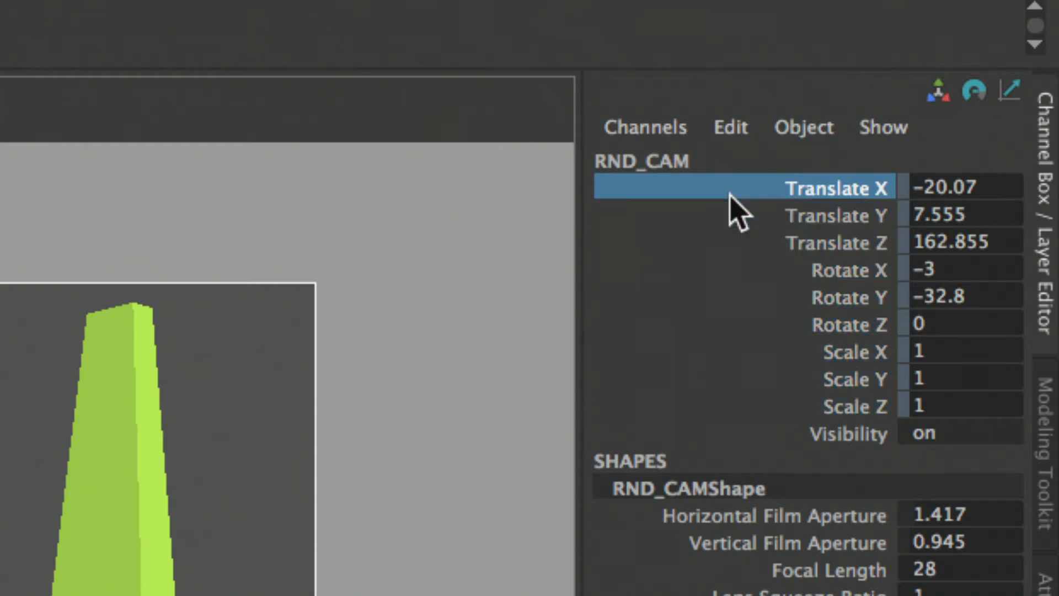
{"action": "left_click", "coordinate": [719, 400], "text": "shift"}
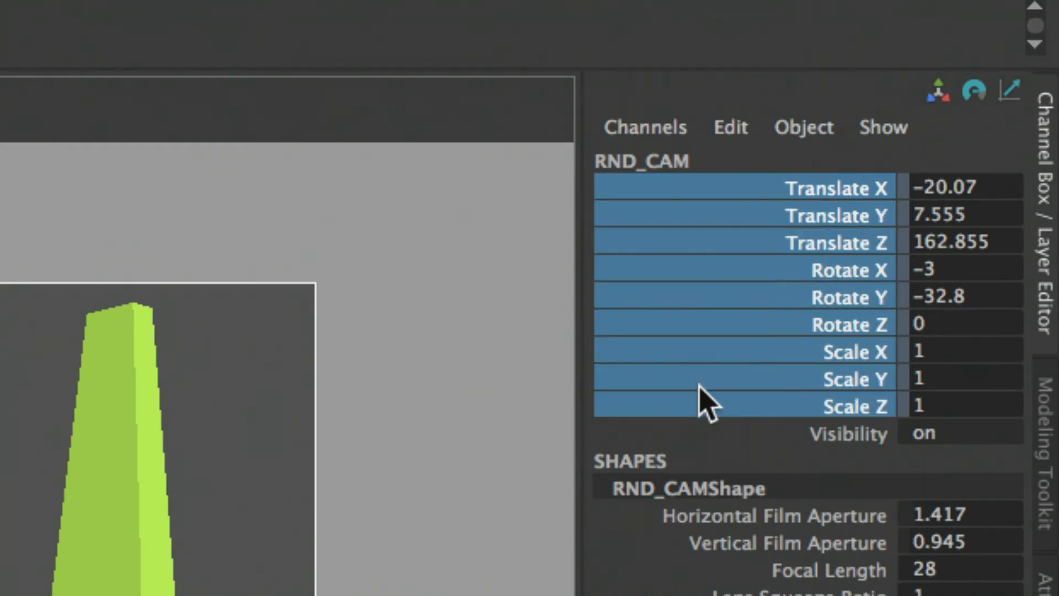
{"action": "right_click", "coordinate": [747, 199]}
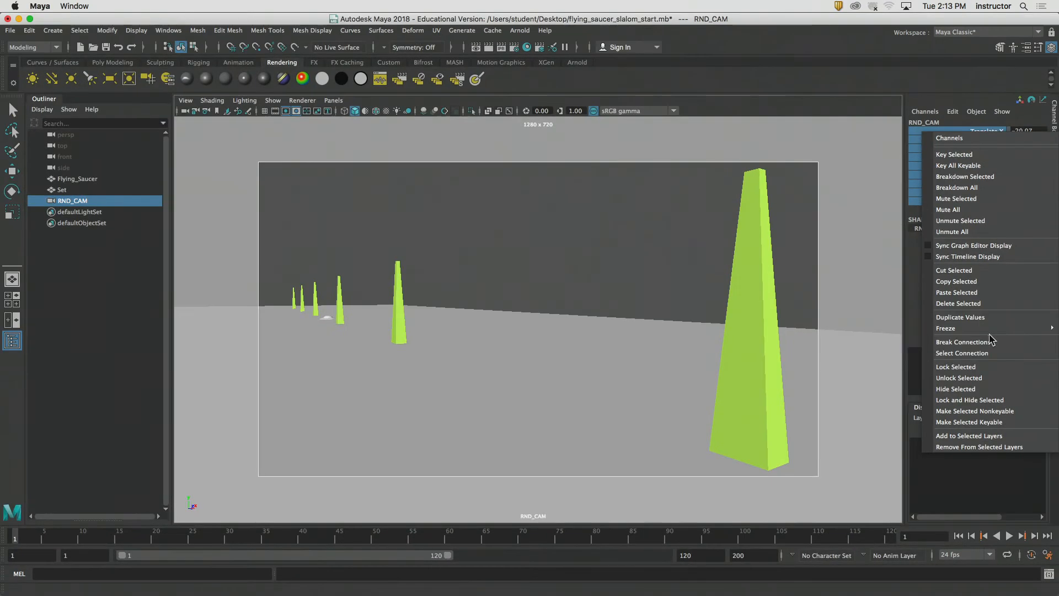
{"action": "left_click", "coordinate": [836, 267]}
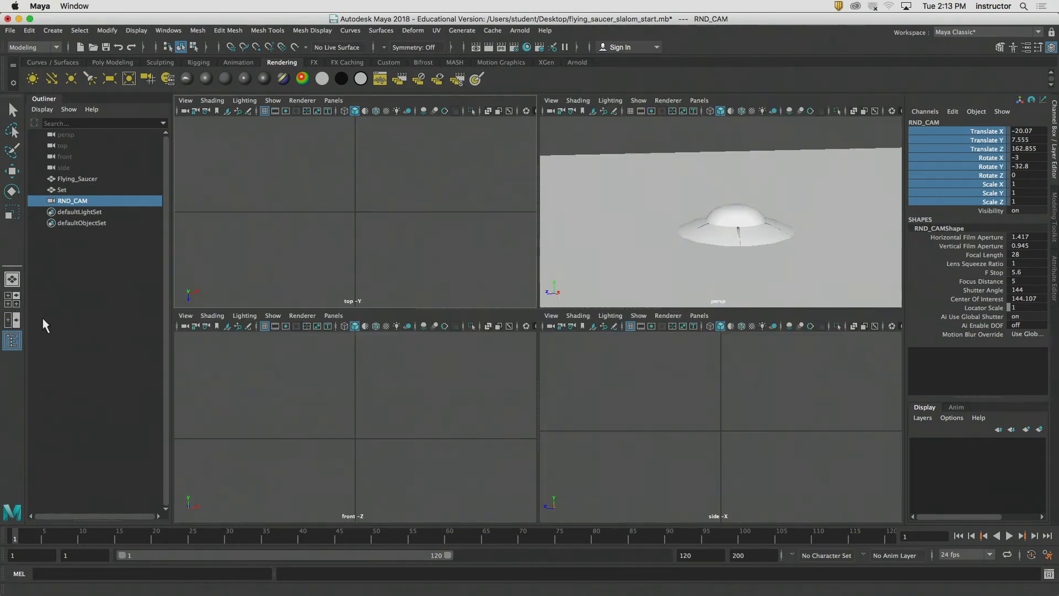
- Switch to a two-pane side-by-side layout and pull the persp view back from the flying saucer
{"action": "left_click", "coordinate": [12, 301]}
{"action": "left_click_drag", "start_coordinate": [470, 308], "coordinate": [466, 396]}
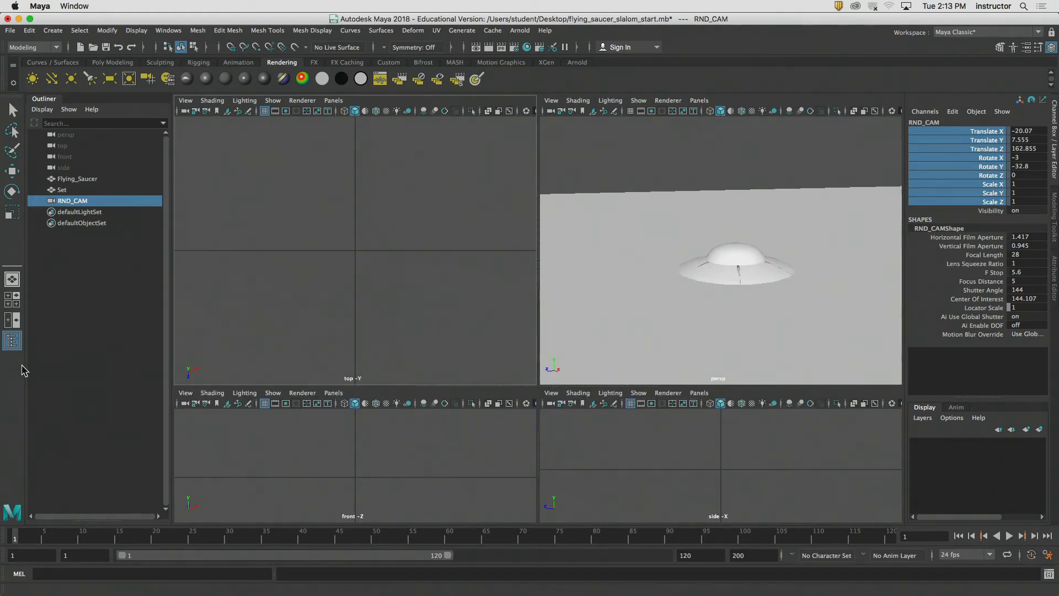
{"action": "left_click", "coordinate": [12, 320]}
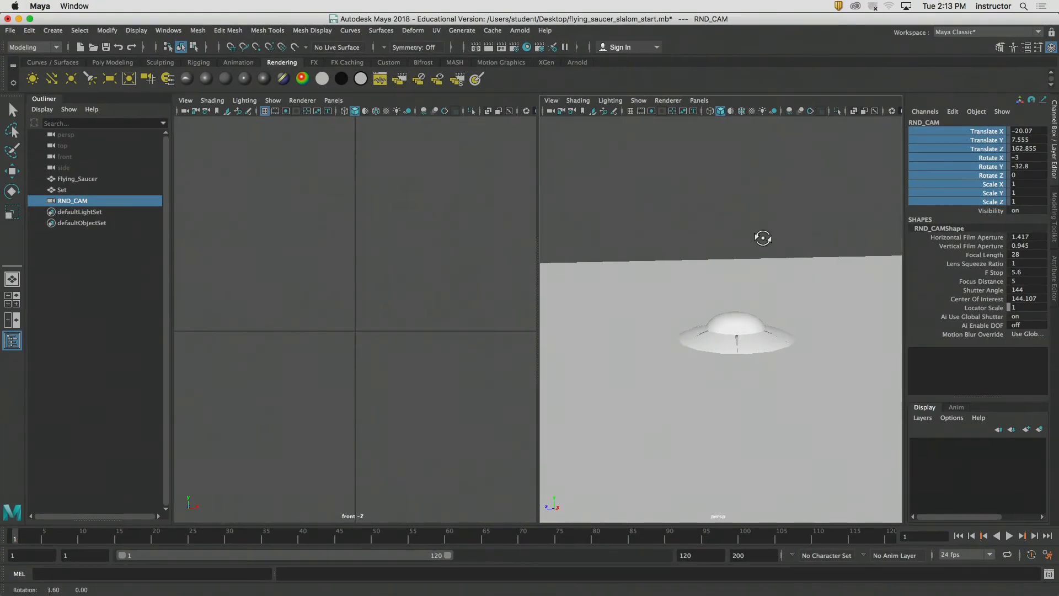
{"action": "left_click_drag", "start_coordinate": [762, 239], "coordinate": [743, 226], "text": "alt"}
{"action": "right_click_drag", "start_coordinate": [743, 227], "coordinate": [605, 256], "text": "alt"}
{"action": "left_click_drag", "start_coordinate": [677, 254], "coordinate": [702, 269], "text": "alt"}
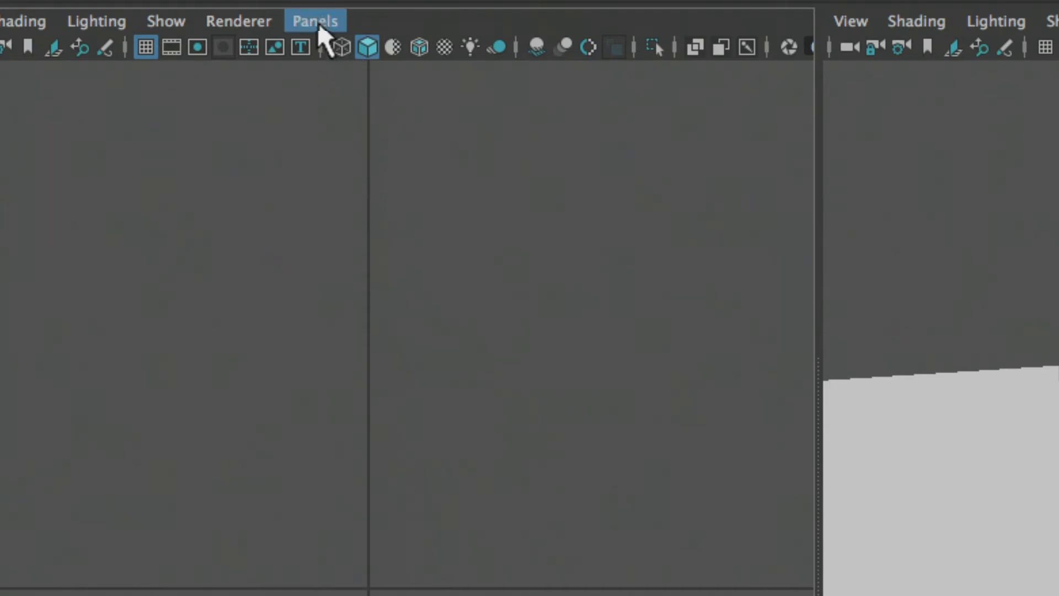
- Look through RND_CAM in the front view pane and widen that pane to fit the whole gate
{"action": "left_click", "coordinate": [333, 100]}
{"action": "mouse_move", "coordinate": [549, 48]}
{"action": "left_click", "coordinate": [640, 49]}
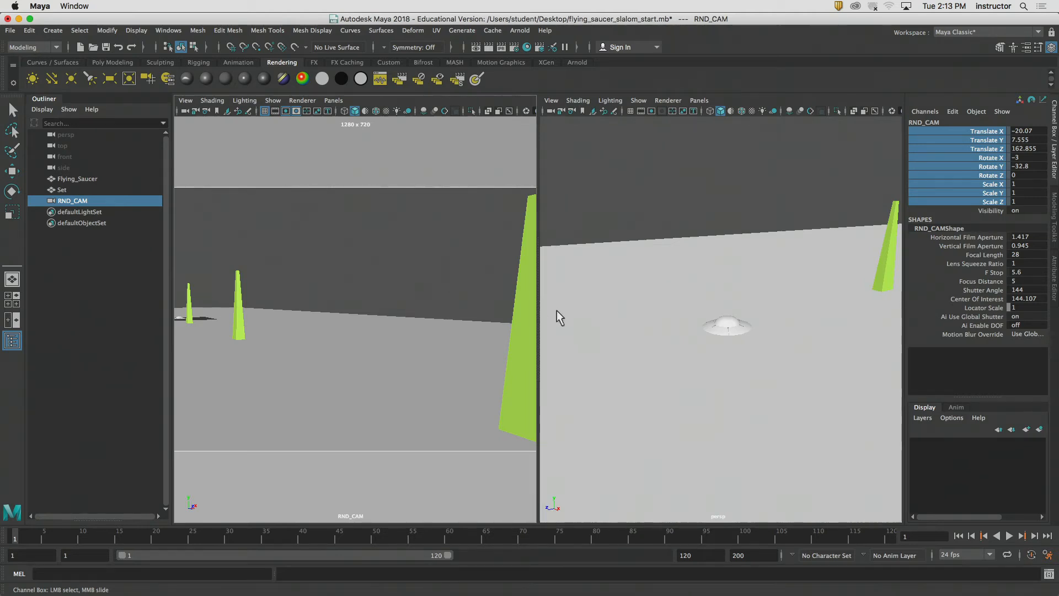
{"action": "left_click_drag", "start_coordinate": [539, 303], "coordinate": [648, 305]}
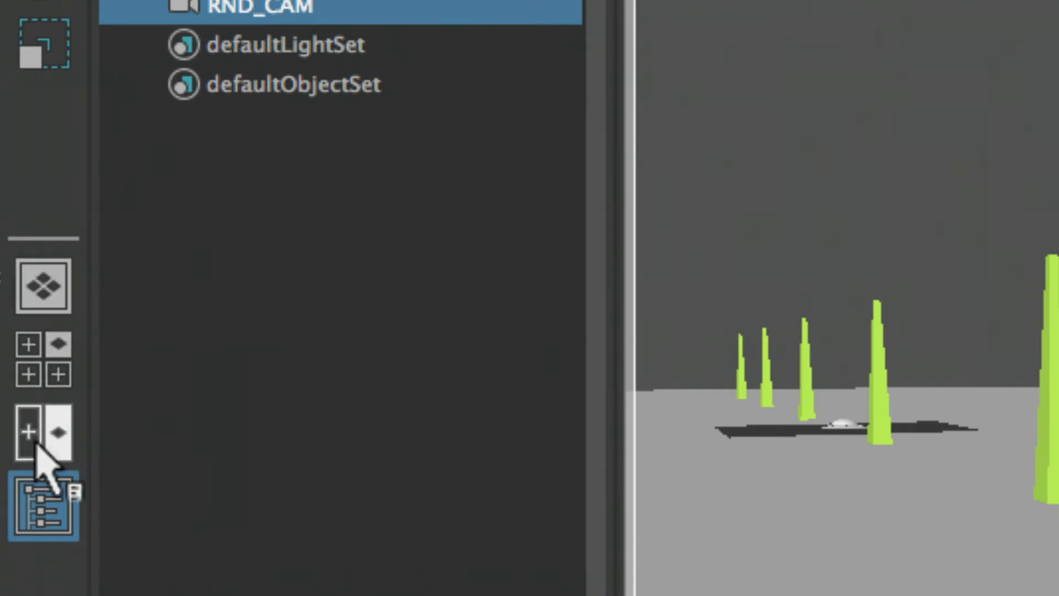
- Reset the side-by-side layout, show RND_CAM in place of the front view and enlarge its pane beside persp
{"action": "left_click", "coordinate": [53, 450]}
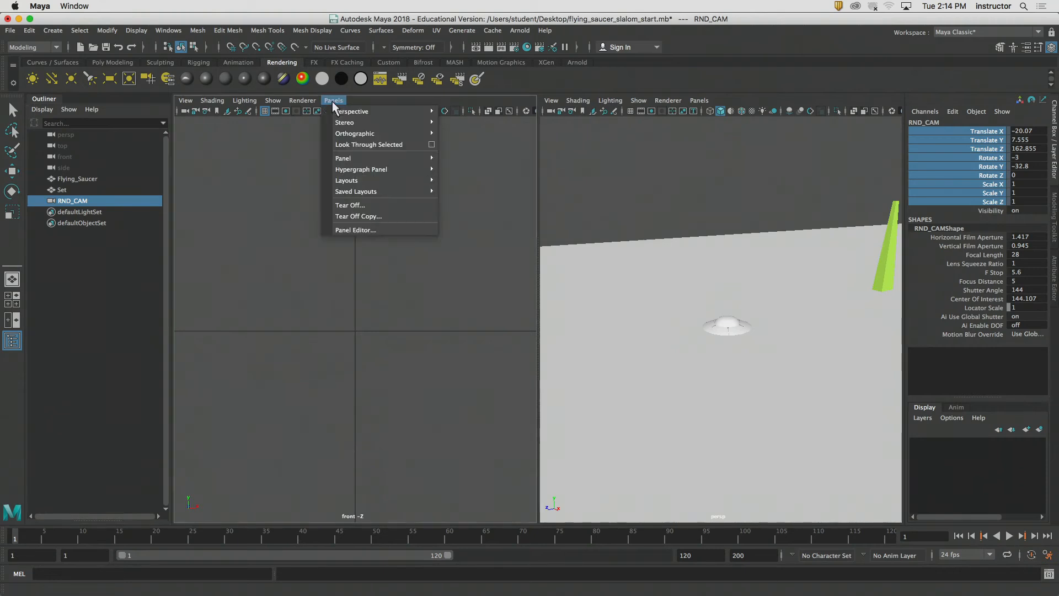
{"action": "left_click", "coordinate": [333, 99]}
{"action": "mouse_move", "coordinate": [353, 111]}
{"action": "left_click", "coordinate": [466, 112]}
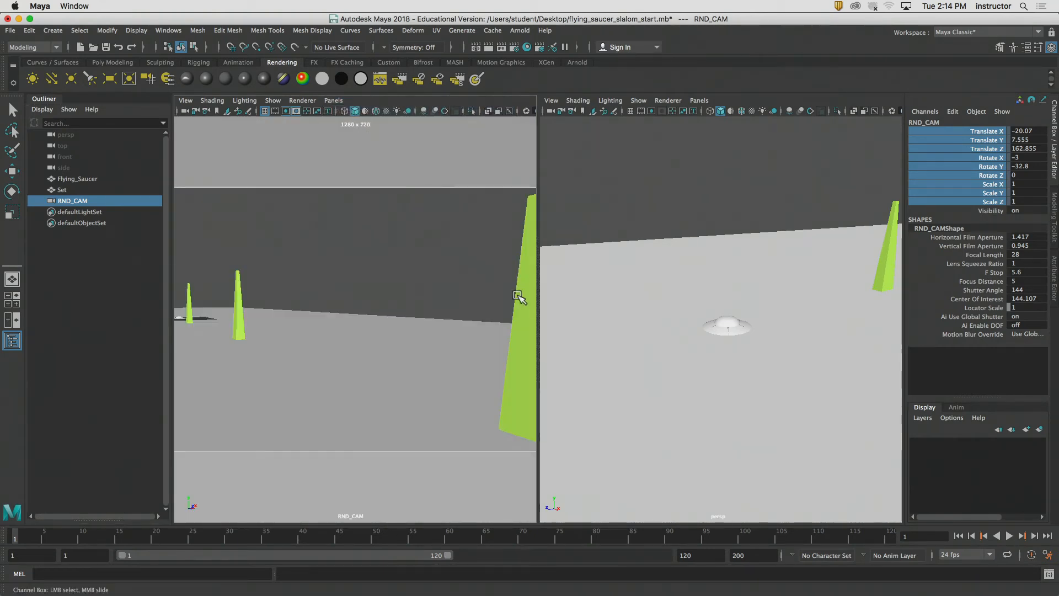
{"action": "left_click_drag", "start_coordinate": [537, 292], "coordinate": [660, 320]}
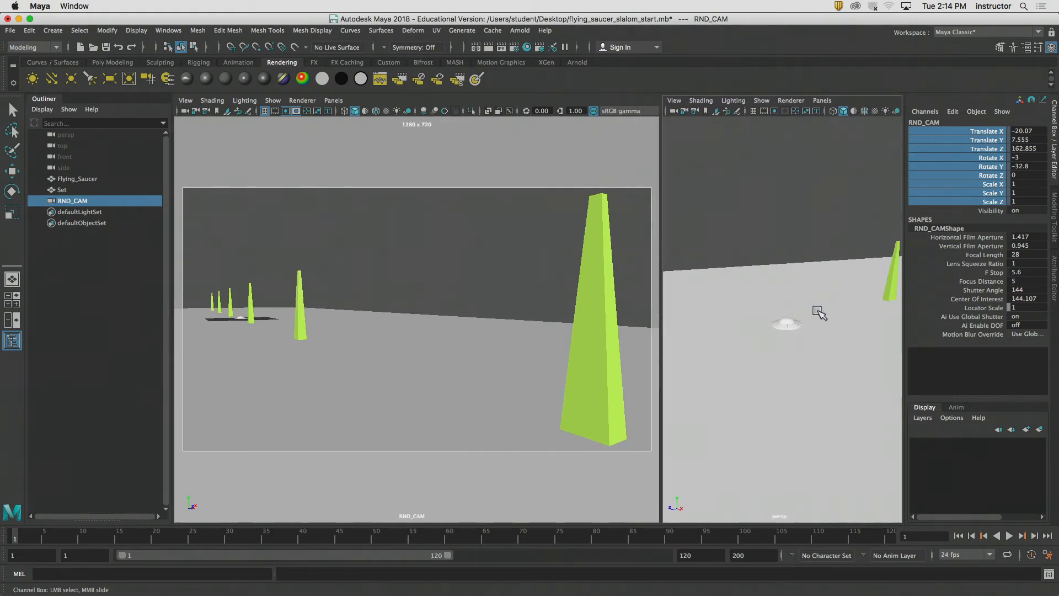
- Select the Flying_Saucer in the persp view and save the scene, accepting the student version notice
{"action": "left_click_drag", "start_coordinate": [815, 312], "coordinate": [769, 285], "text": "alt"}
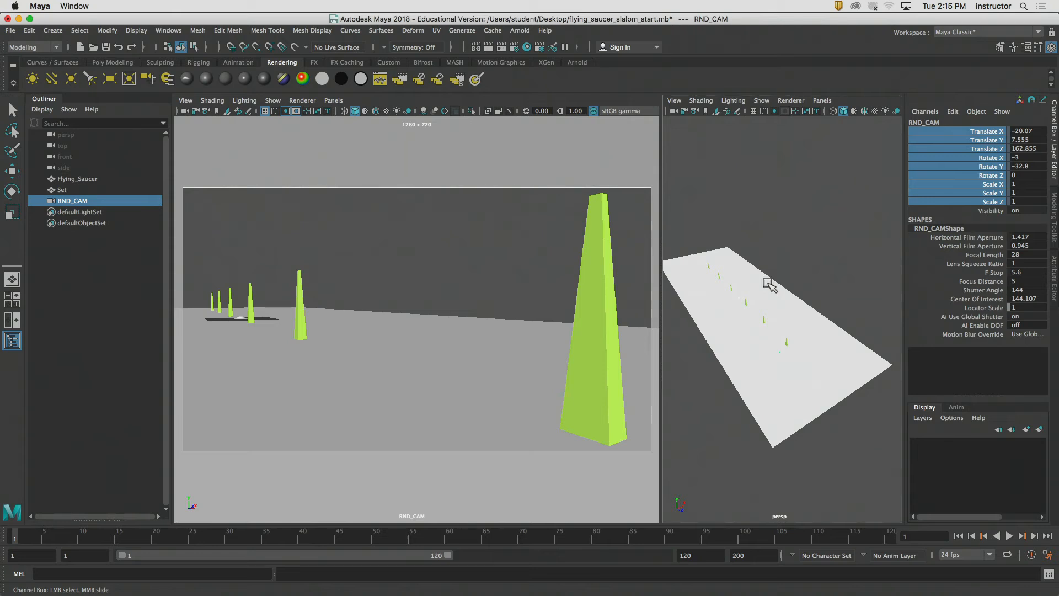
{"action": "right_click_drag", "start_coordinate": [803, 331], "coordinate": [751, 328], "text": "alt"}
{"action": "key", "text": "q"}
{"action": "left_click", "coordinate": [738, 312]}
{"action": "key", "text": "super+s"}
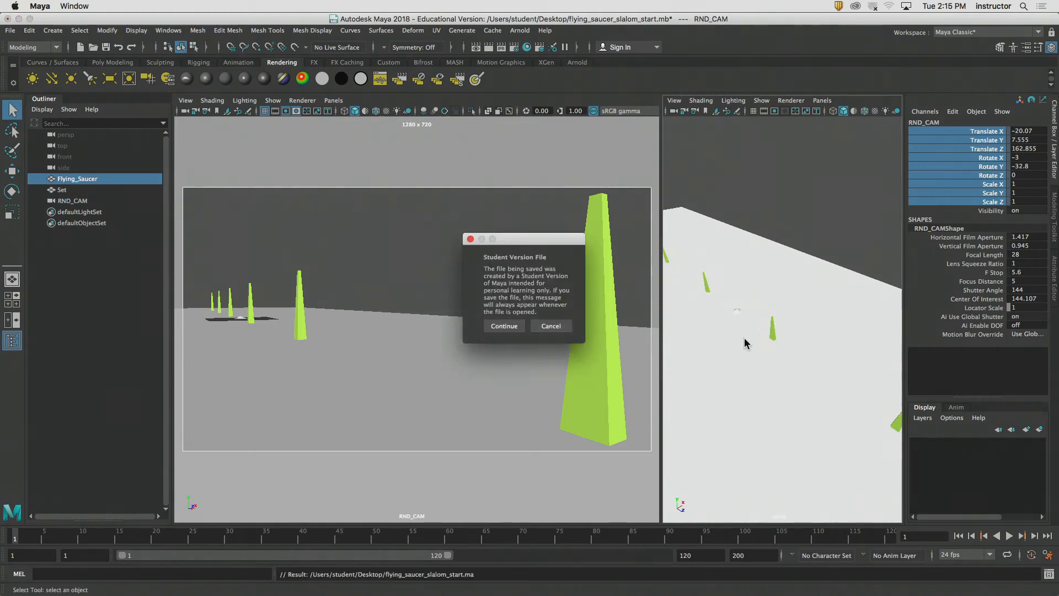
{"action": "left_click", "coordinate": [504, 326]}
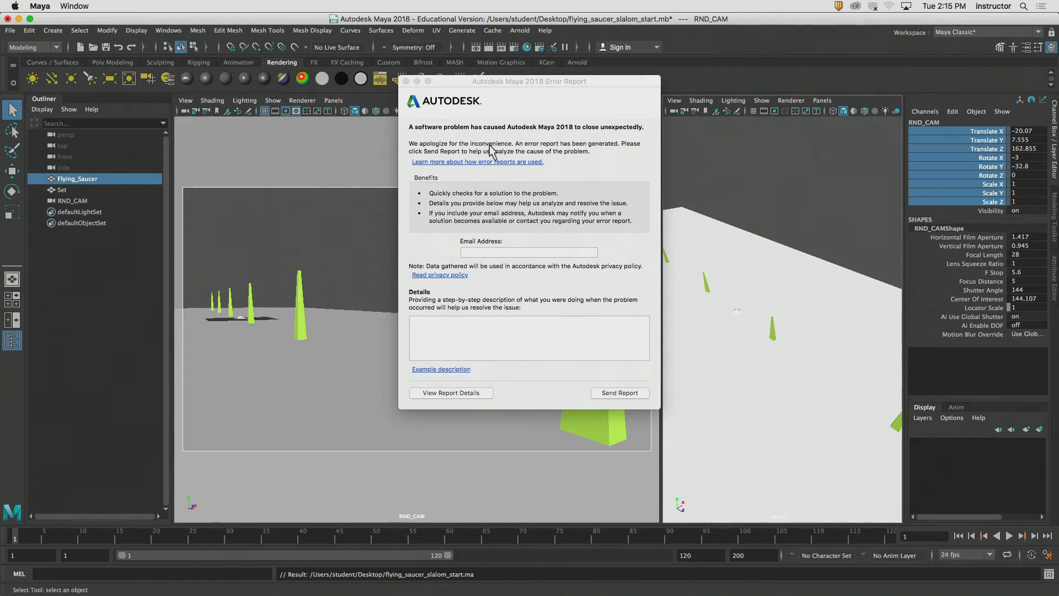
- Dismiss the error report, relaunch Maya 2018 and close its crash log
{"action": "left_click", "coordinate": [404, 84]}
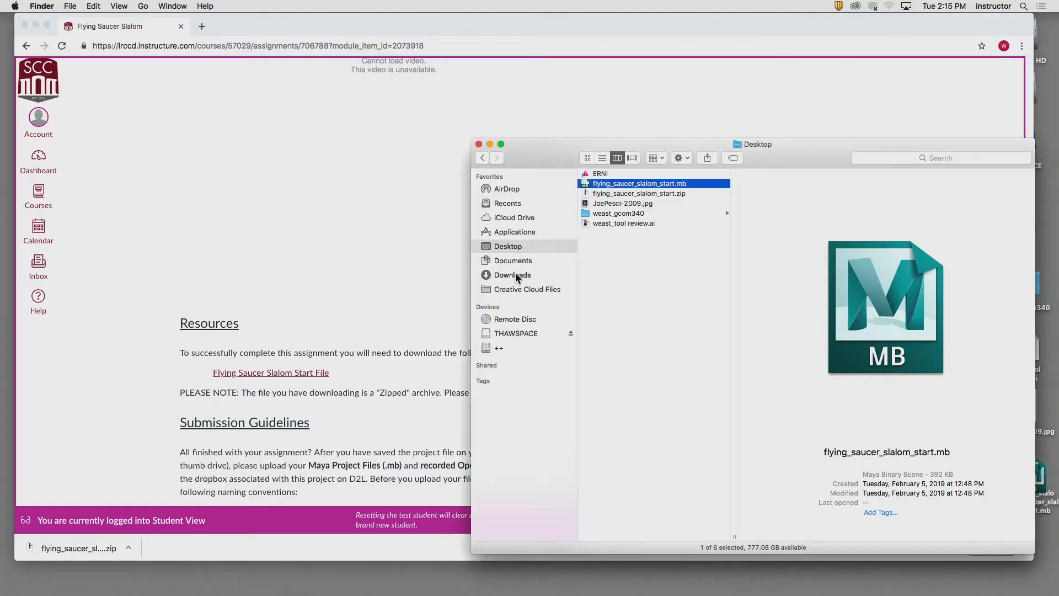
{"action": "left_click", "coordinate": [660, 273]}
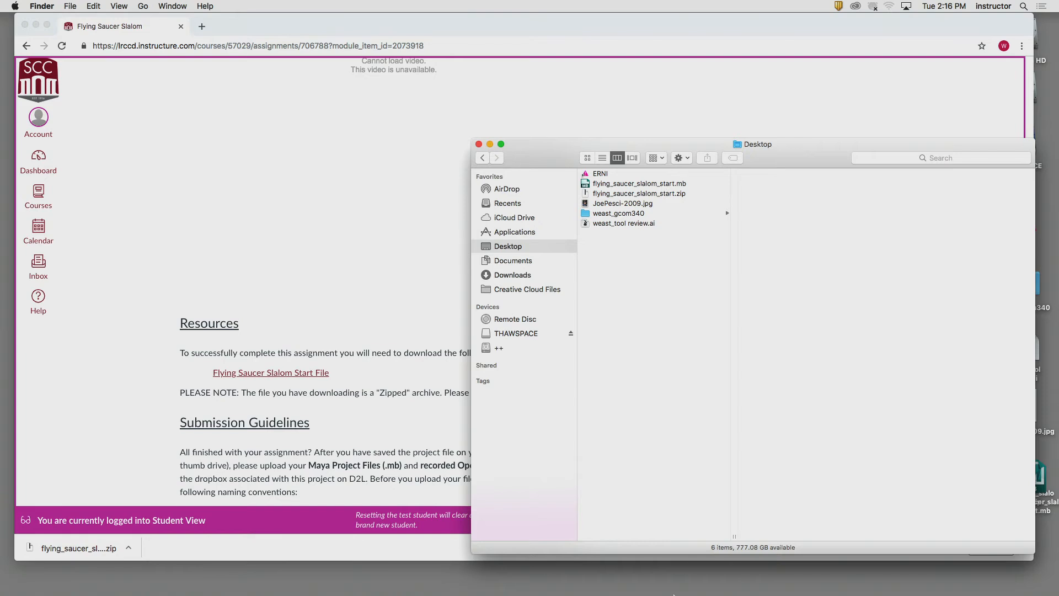
{"action": "mouse_move", "coordinate": [448, 593]}
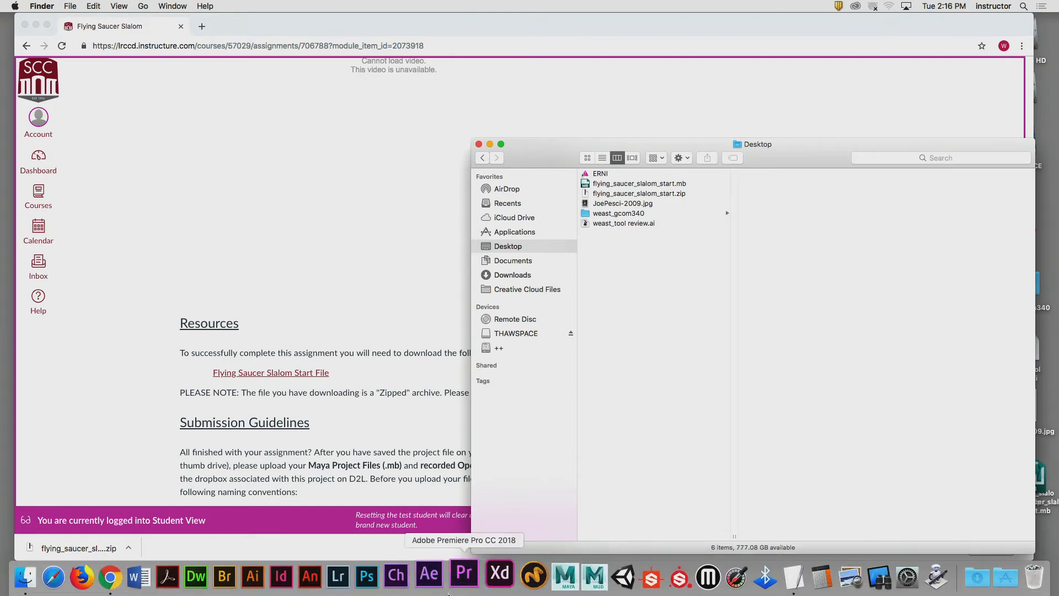
{"action": "left_click", "coordinate": [555, 590]}
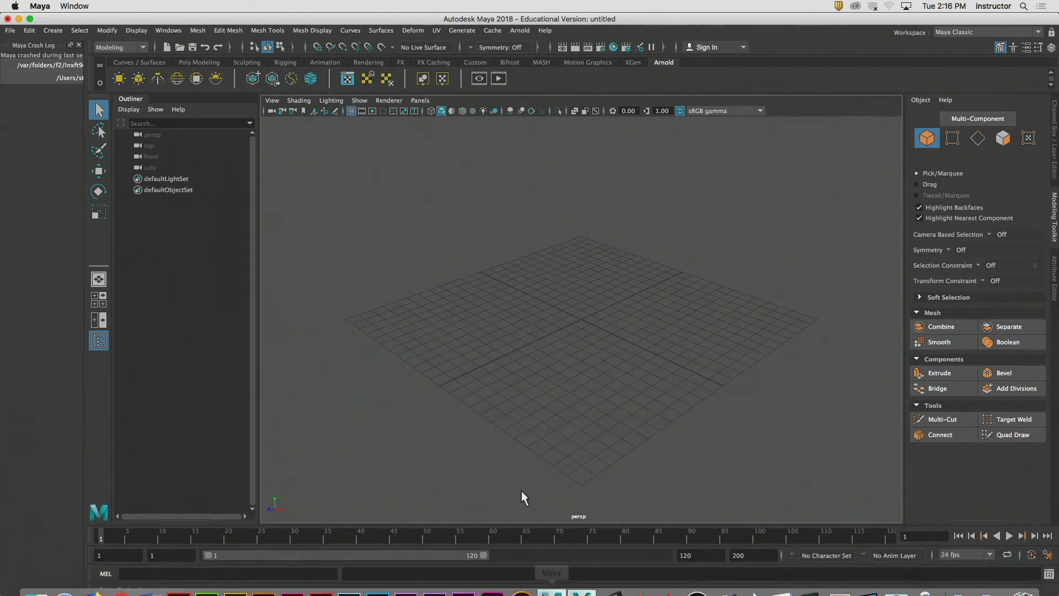
{"action": "left_click", "coordinate": [78, 45]}
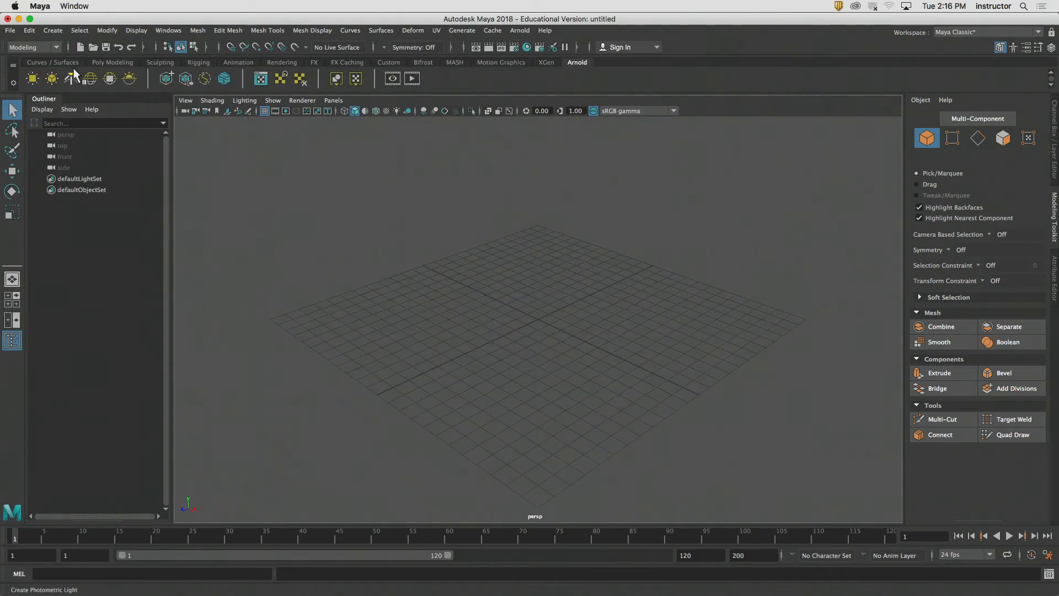
- Open the scene flying_saucer_slalom_start.mb from the Desktop folder
{"action": "left_click", "coordinate": [11, 31]}
{"action": "left_click", "coordinate": [33, 61]}
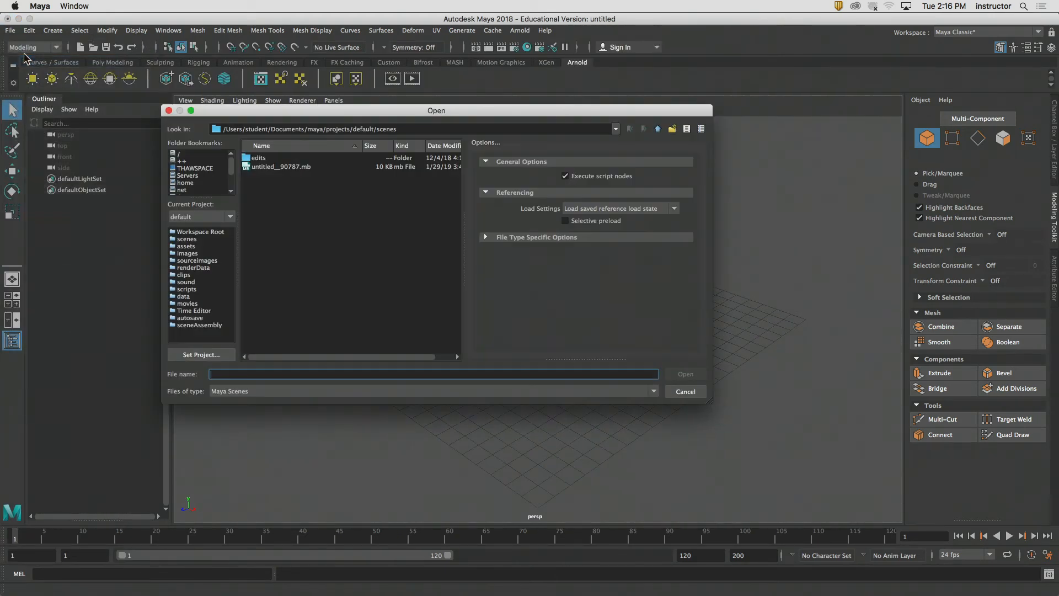
{"action": "left_click_drag", "start_coordinate": [232, 167], "coordinate": [238, 184]}
{"action": "left_click", "coordinate": [213, 175]}
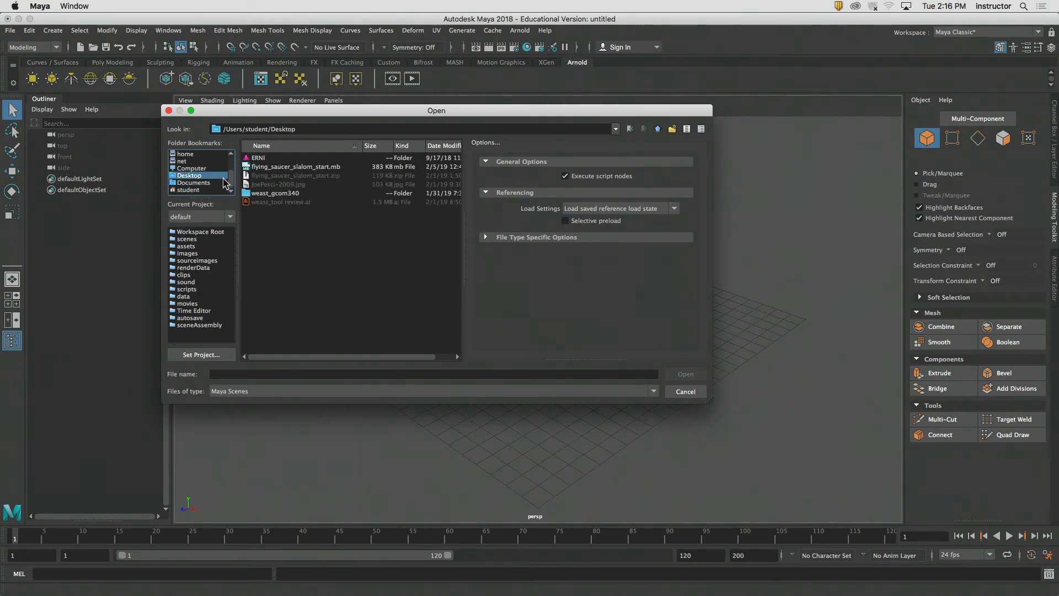
{"action": "double_click", "coordinate": [269, 171]}
{"action": "left_click", "coordinate": [522, 304]}
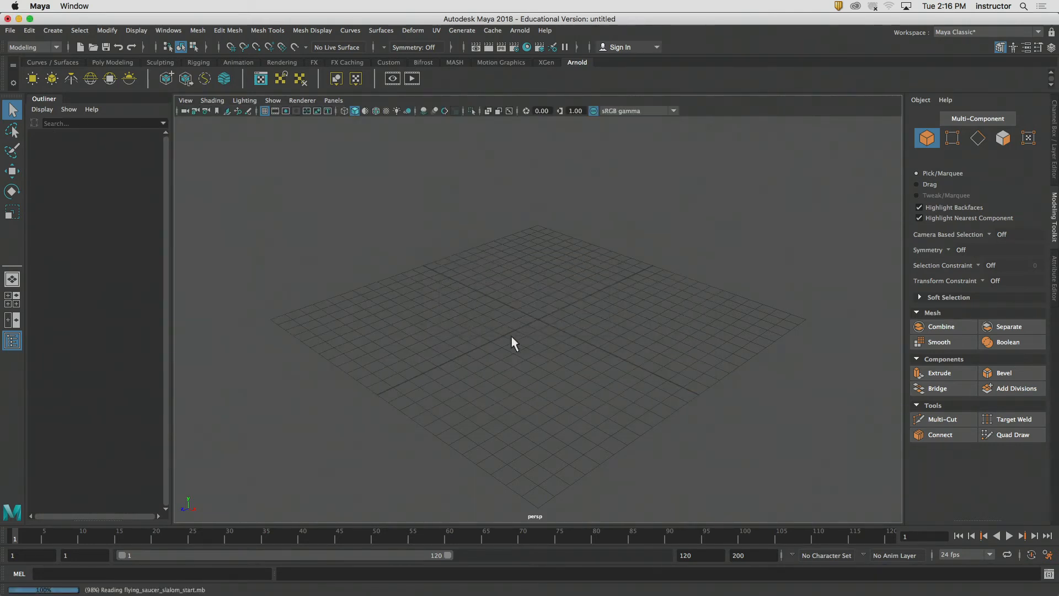
- Raise the Flying_Saucer about 12.16 units along Y above the ground, and deselect it
{"action": "left_click_drag", "start_coordinate": [680, 332], "coordinate": [435, 276], "text": "alt"}
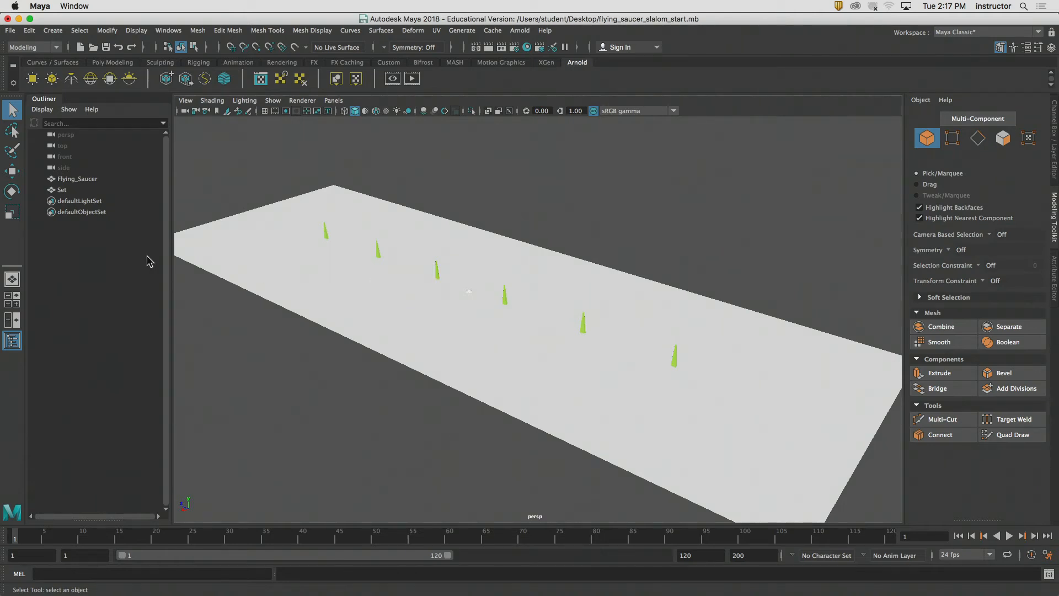
{"action": "left_click", "coordinate": [86, 180]}
{"action": "key", "text": "w"}
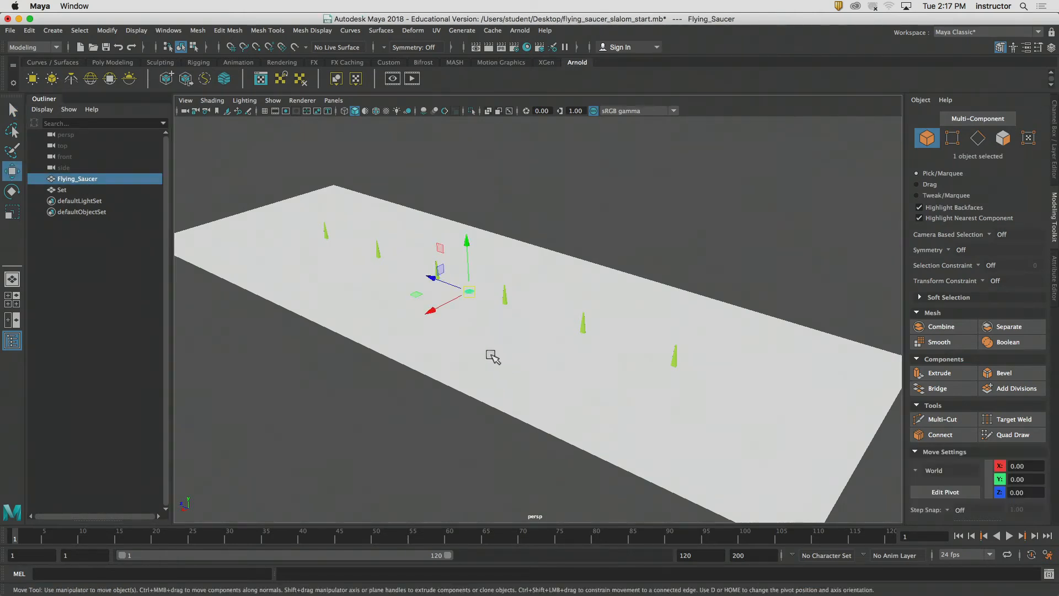
{"action": "left_click_drag", "start_coordinate": [492, 354], "coordinate": [538, 273], "text": "alt"}
{"action": "key", "text": "f"}
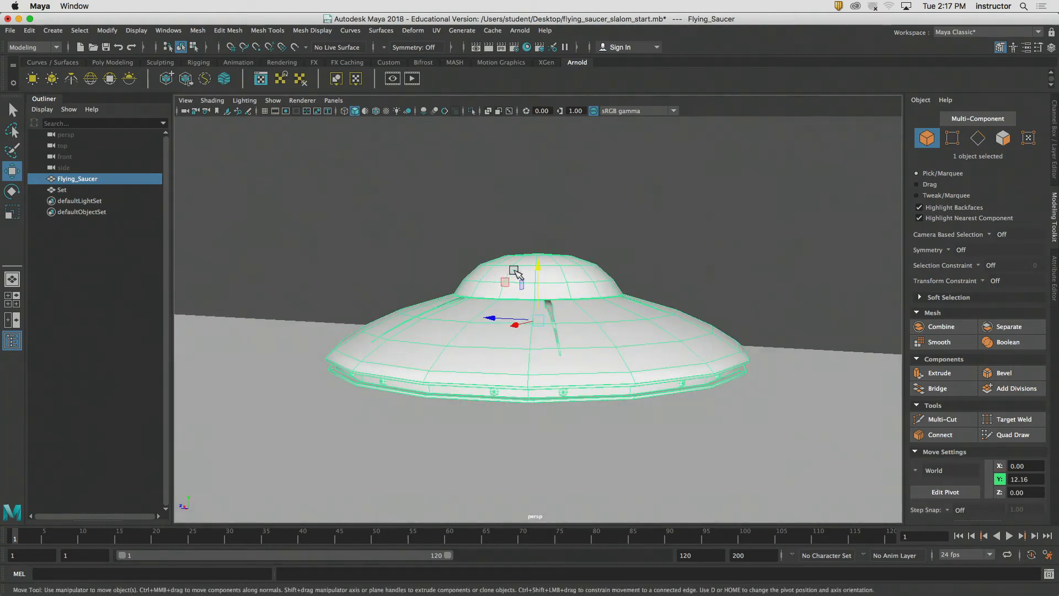
{"action": "key", "text": "q"}
{"action": "left_click", "coordinate": [654, 229]}
{"action": "left_click_drag", "start_coordinate": [655, 230], "coordinate": [660, 278], "text": "alt"}
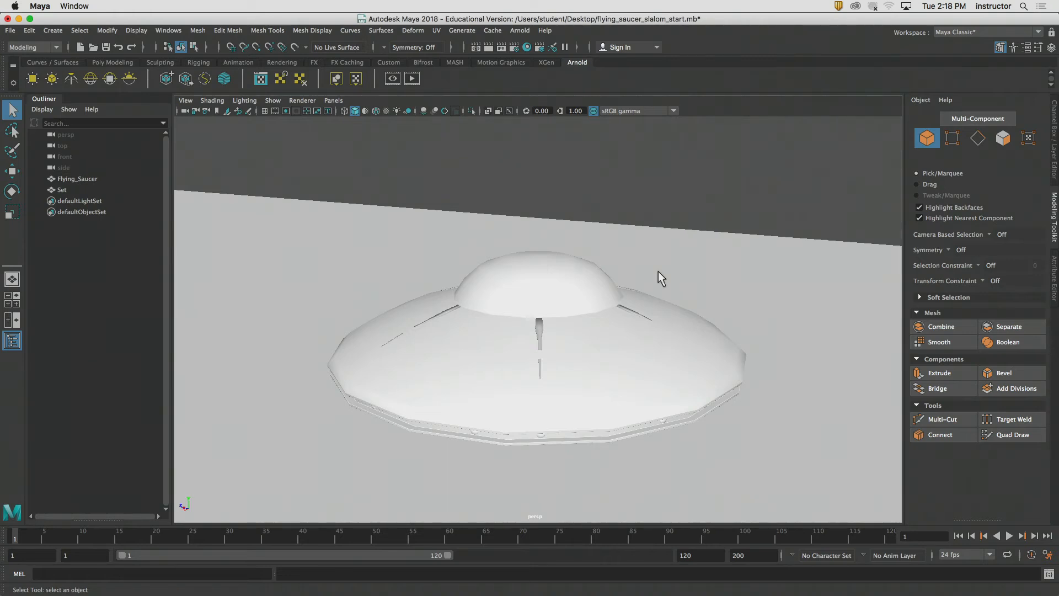
- Examine the raised saucer's height against the pylons from several angles and distances
{"action": "left_click", "coordinate": [609, 348]}
{"action": "right_click_drag", "start_coordinate": [610, 347], "coordinate": [455, 334], "text": "alt"}
{"action": "left_click_drag", "start_coordinate": [590, 317], "coordinate": [468, 343], "text": "alt"}
{"action": "right_click_drag", "start_coordinate": [604, 339], "coordinate": [479, 339], "text": "alt"}
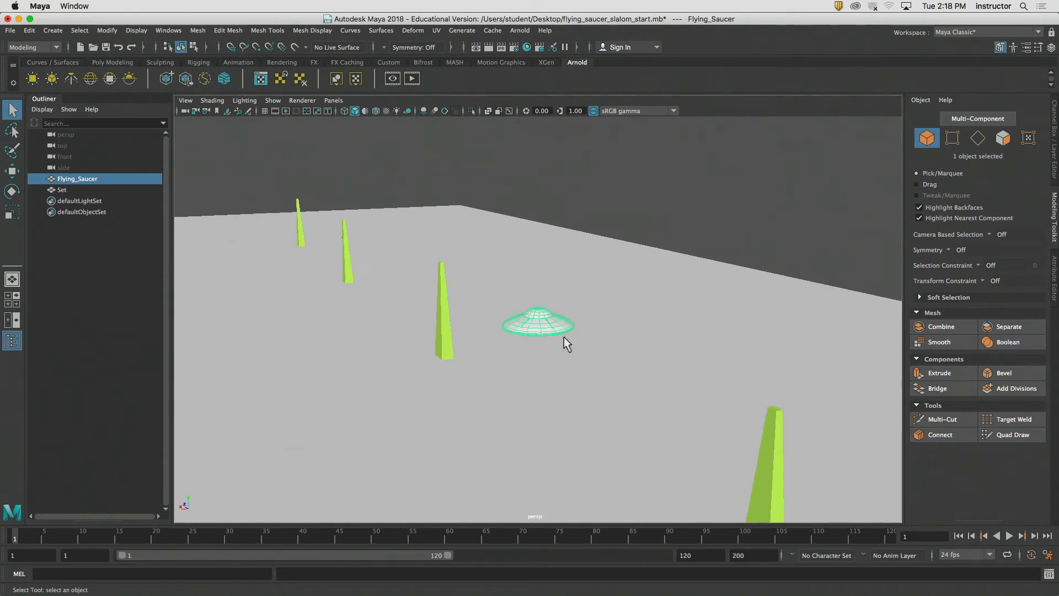
{"action": "mouse_move", "coordinate": [567, 343]}
{"action": "left_mouse_down", "text": "alt"}
{"action": "mouse_move", "coordinate": [480, 302]}
{"action": "mouse_move", "coordinate": [515, 286]}
{"action": "left_mouse_up", "text": "alt"}
{"action": "left_click", "coordinate": [532, 236]}
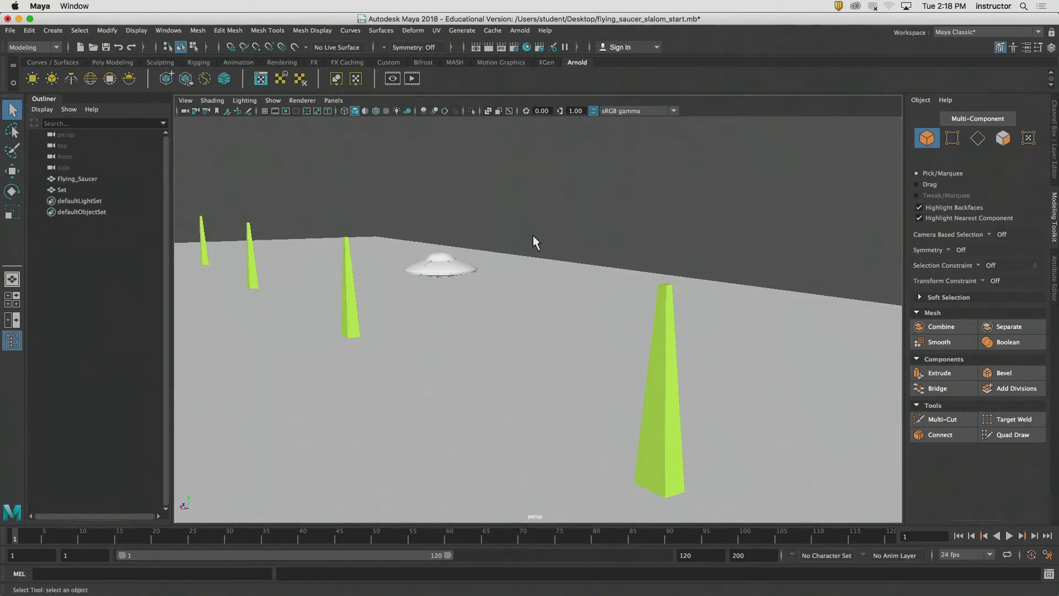
{"action": "left_click_drag", "start_coordinate": [256, 163], "coordinate": [276, 231], "text": "alt"}
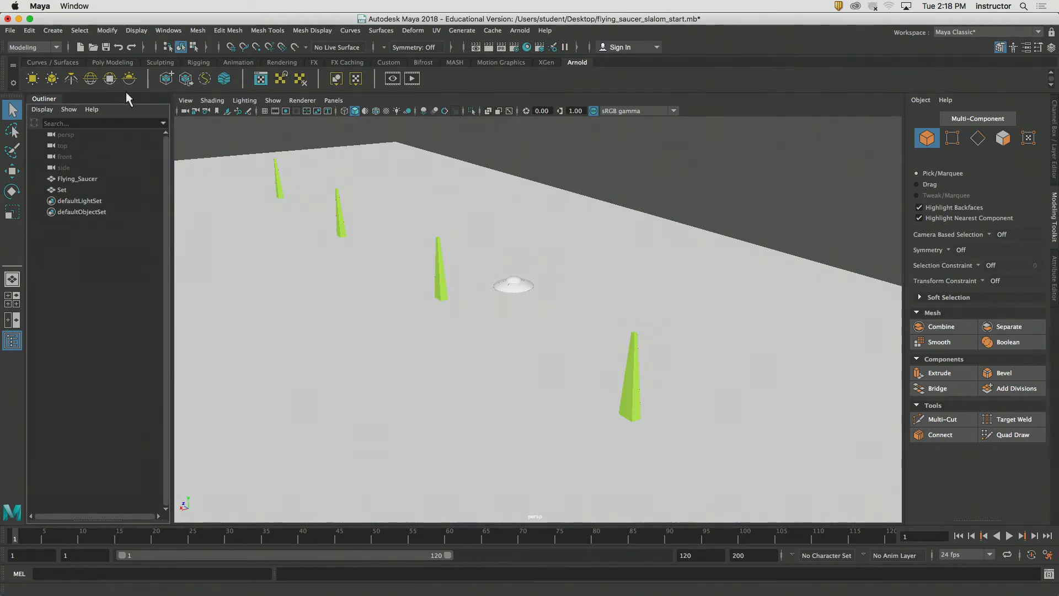
- Create a new camera and rename it RND_CAM
{"action": "left_click", "coordinate": [282, 61]}
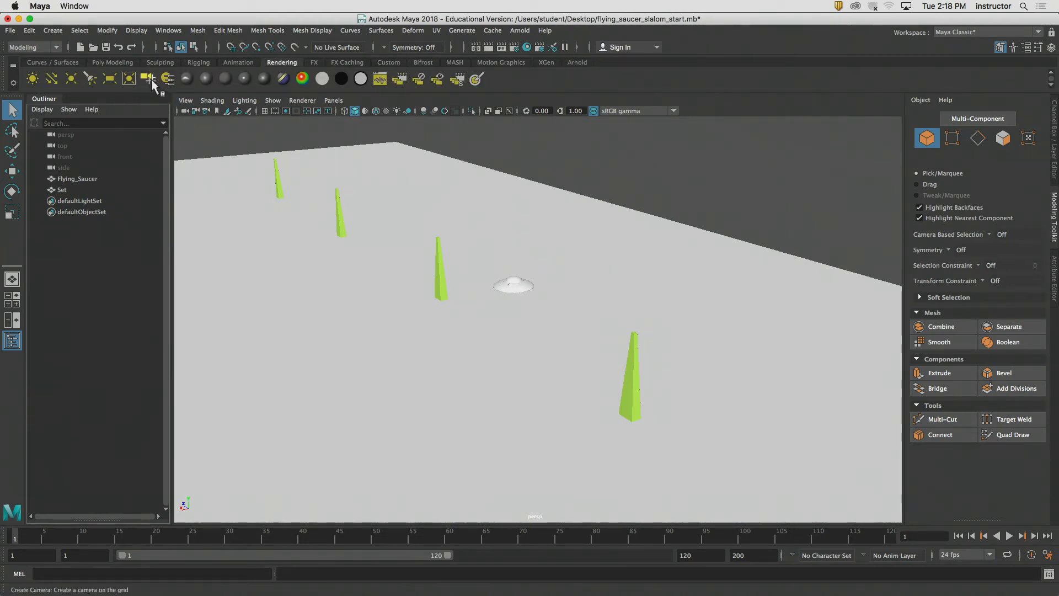
{"action": "left_click", "coordinate": [150, 79]}
{"action": "left_click", "coordinate": [109, 287]}
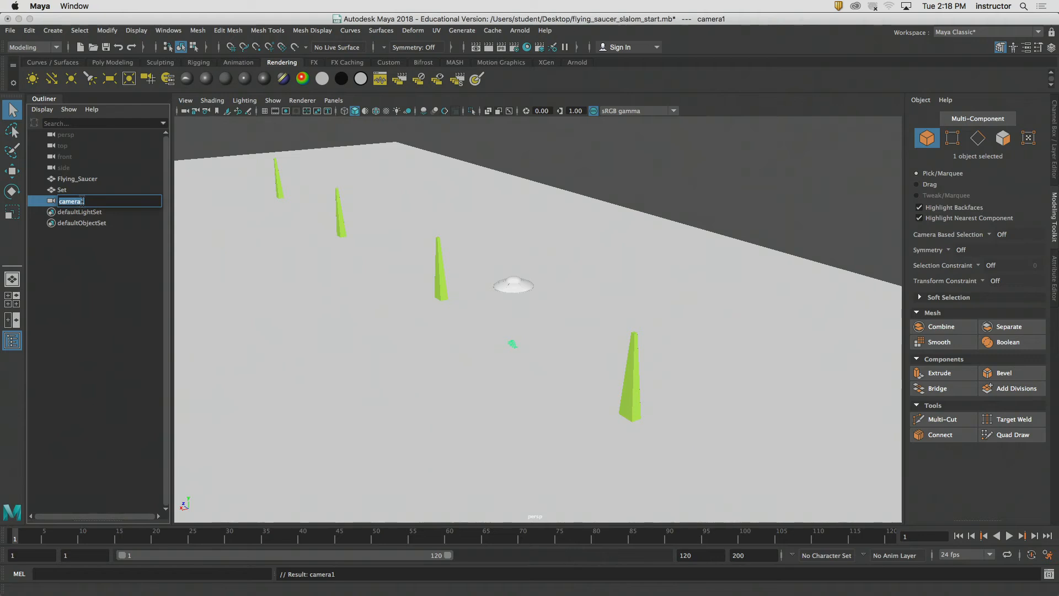
{"action": "type", "text": "RND_CAM"}
{"action": "key", "text": "Return"}
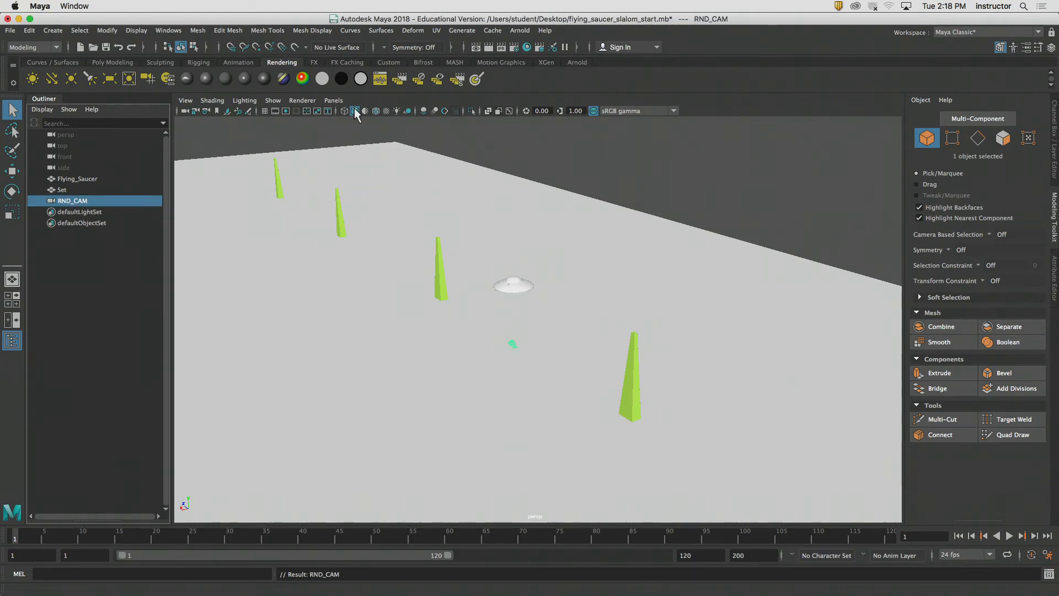
- Look through RND_CAM and frame the pylon row and saucer in its shot with the film gate shown
{"action": "left_click", "coordinate": [333, 100]}
{"action": "mouse_move", "coordinate": [364, 112]}
{"action": "left_click", "coordinate": [468, 114]}
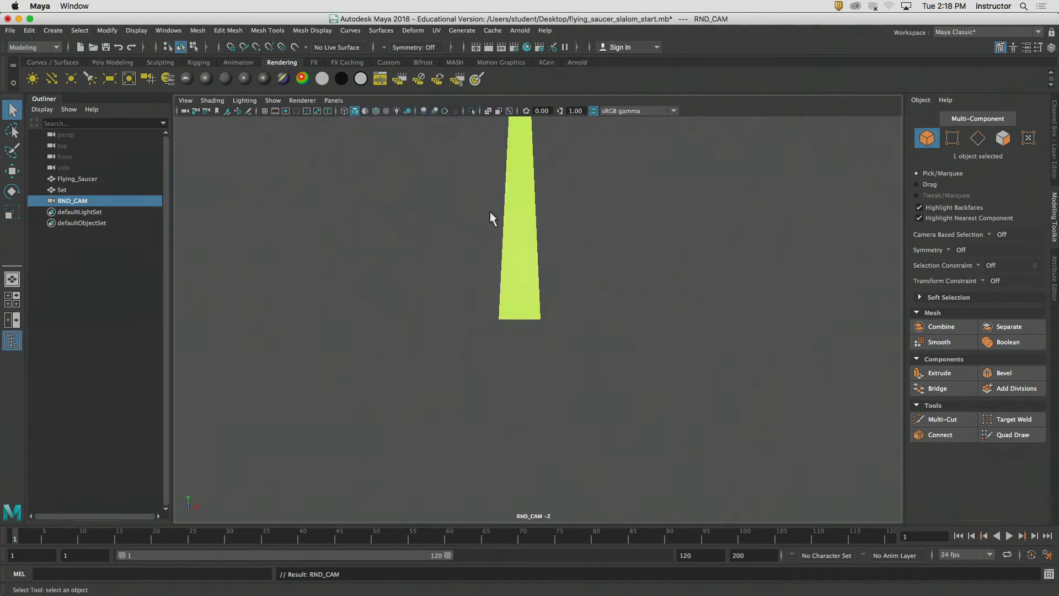
{"action": "right_click_drag", "start_coordinate": [492, 217], "coordinate": [491, 300], "text": "alt"}
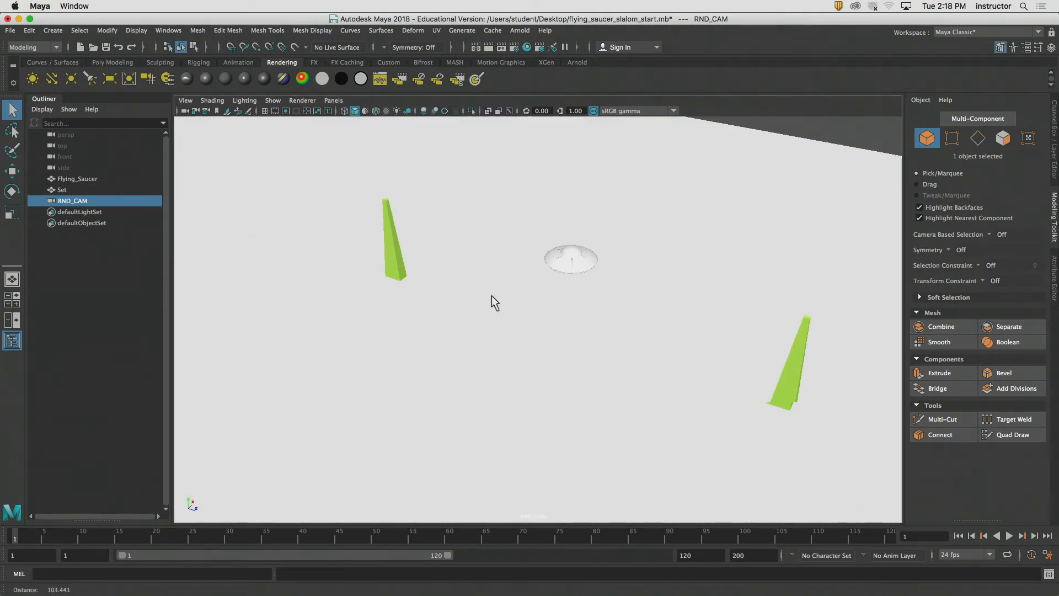
{"action": "left_click_drag", "start_coordinate": [491, 300], "coordinate": [519, 301], "text": "alt"}
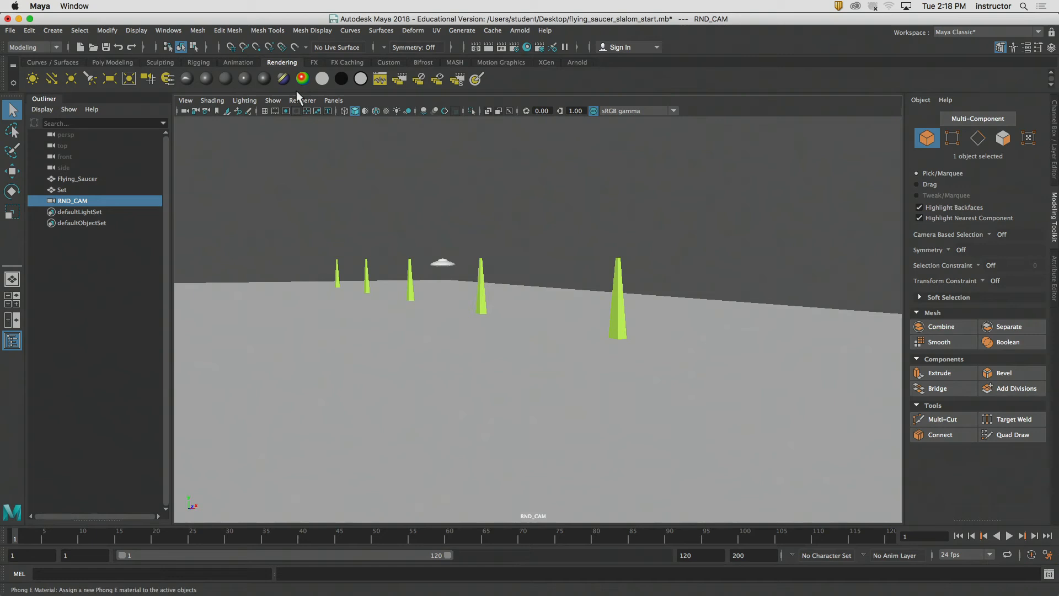
{"action": "left_click", "coordinate": [275, 110]}
{"action": "mouse_move", "coordinate": [484, 293]}
{"action": "middle_mouse_down", "text": "alt"}
{"action": "mouse_move", "coordinate": [569, 298]}
{"action": "mouse_move", "coordinate": [501, 291]}
{"action": "middle_mouse_up", "text": "alt"}
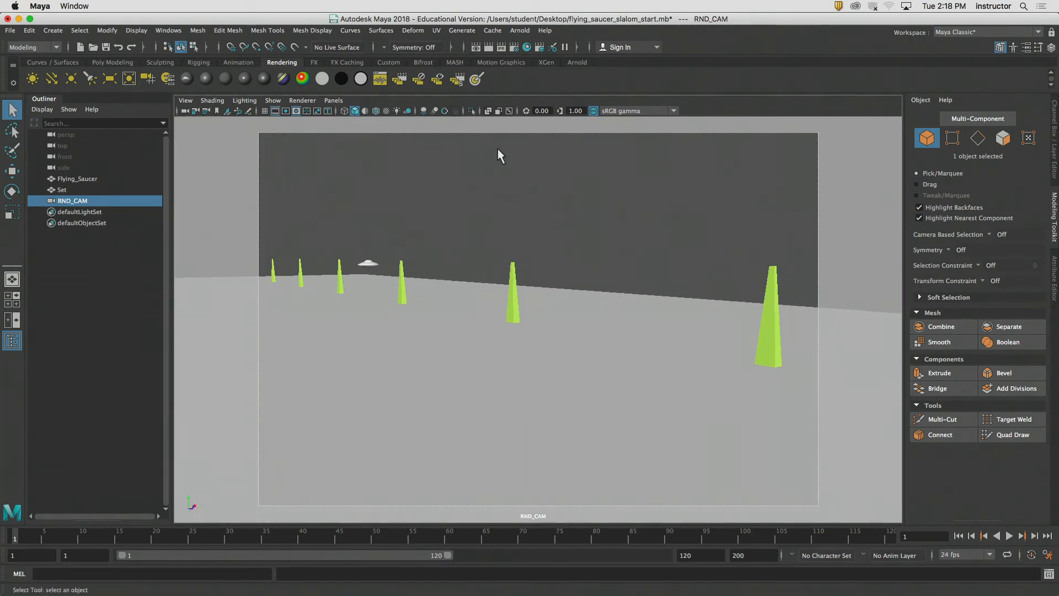
- Set the render image size to 1280 x 720 pixels in the render settings
{"action": "left_click", "coordinate": [514, 47]}
{"action": "scroll", "coordinate": [501, 329], "scroll_direction": "down", "scroll_amount": 10}
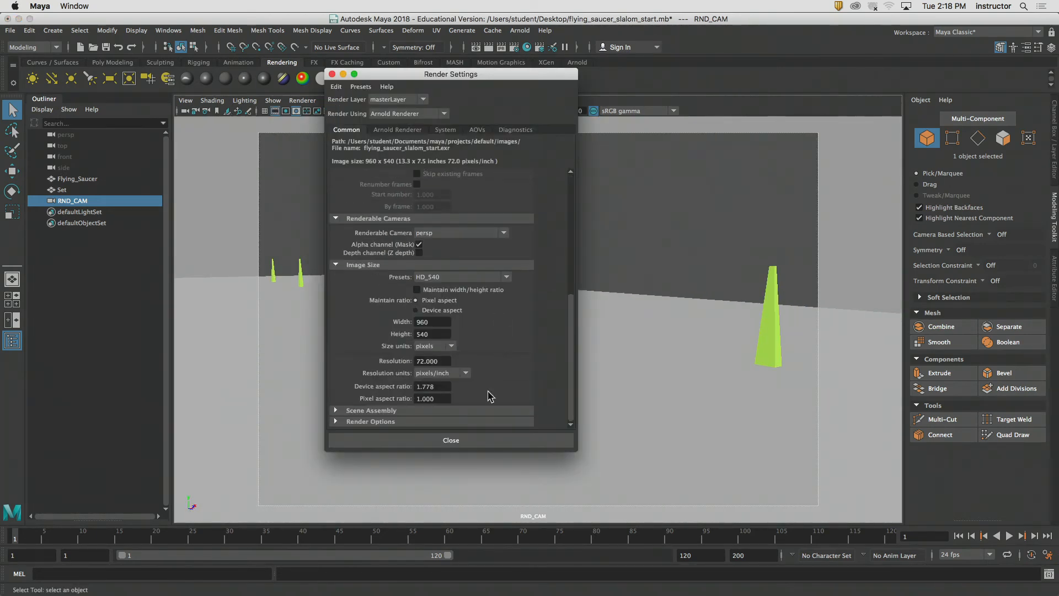
{"action": "double_click", "coordinate": [441, 322]}
{"action": "type", "text": "1280"}
{"action": "key", "text": "Tab"}
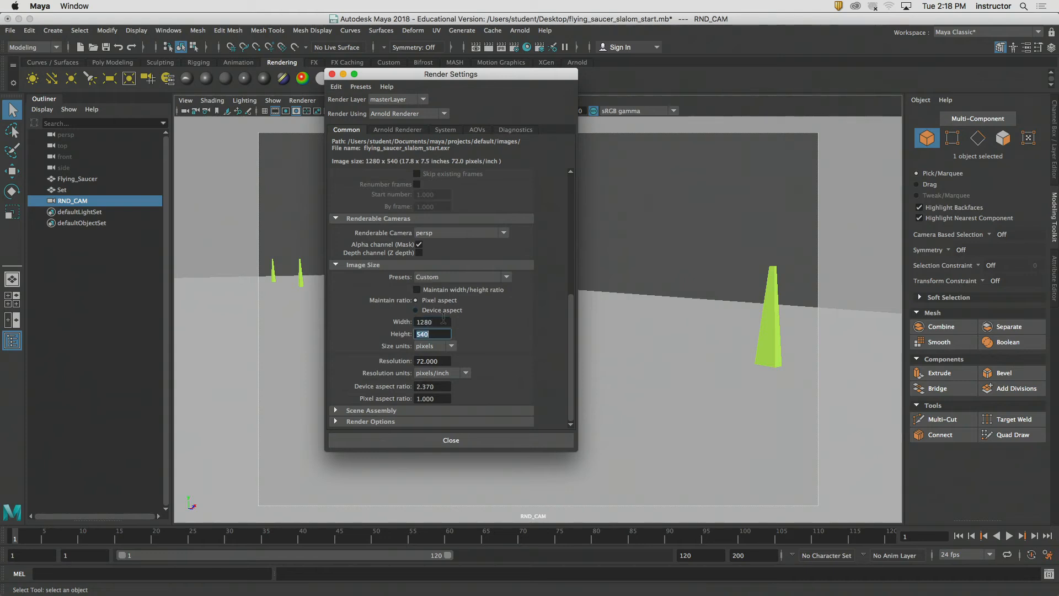
{"action": "type", "text": "720"}
{"action": "key", "text": "Return"}
{"action": "left_click", "coordinate": [451, 439]}
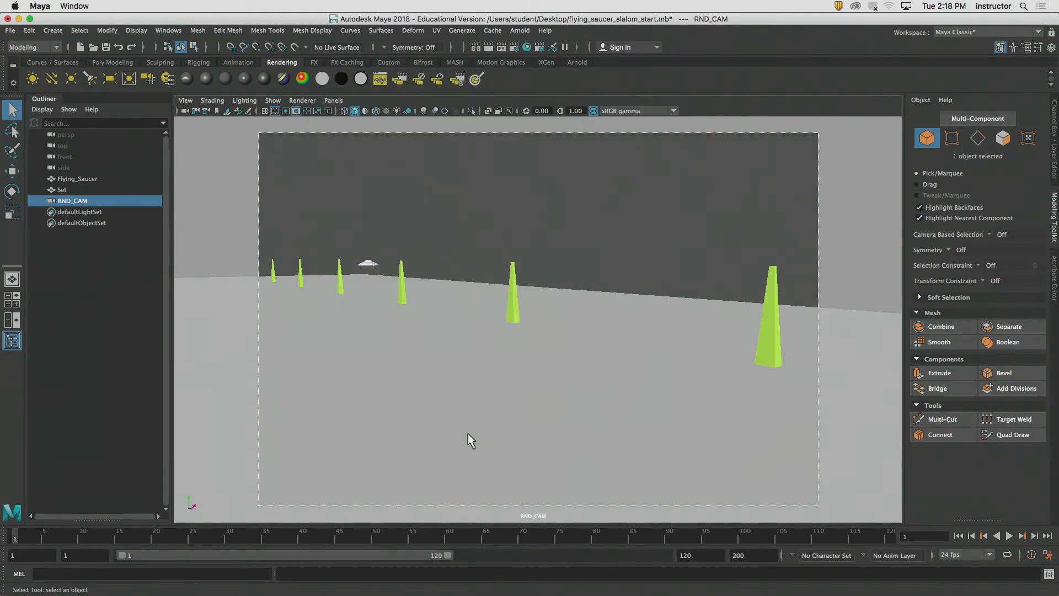
- Turn the RND_CAM view to look down over the pylon row and recheck the render image size
{"action": "left_click_drag", "start_coordinate": [468, 433], "coordinate": [589, 294], "text": "alt"}
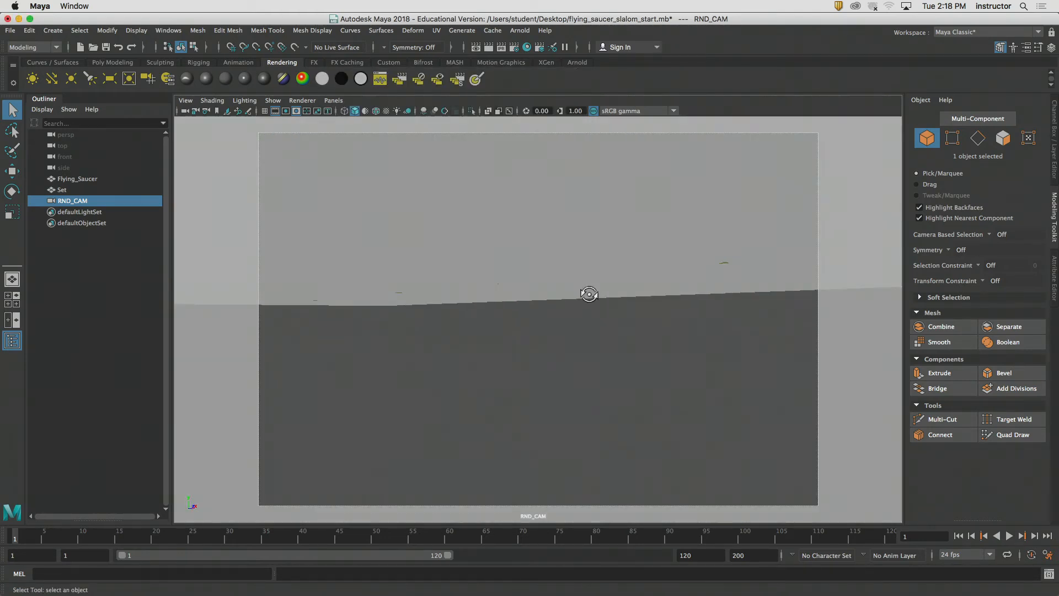
{"action": "left_click", "coordinate": [286, 111]}
{"action": "left_click", "coordinate": [286, 111]}
{"action": "left_click_drag", "start_coordinate": [409, 248], "coordinate": [568, 333], "text": "alt"}
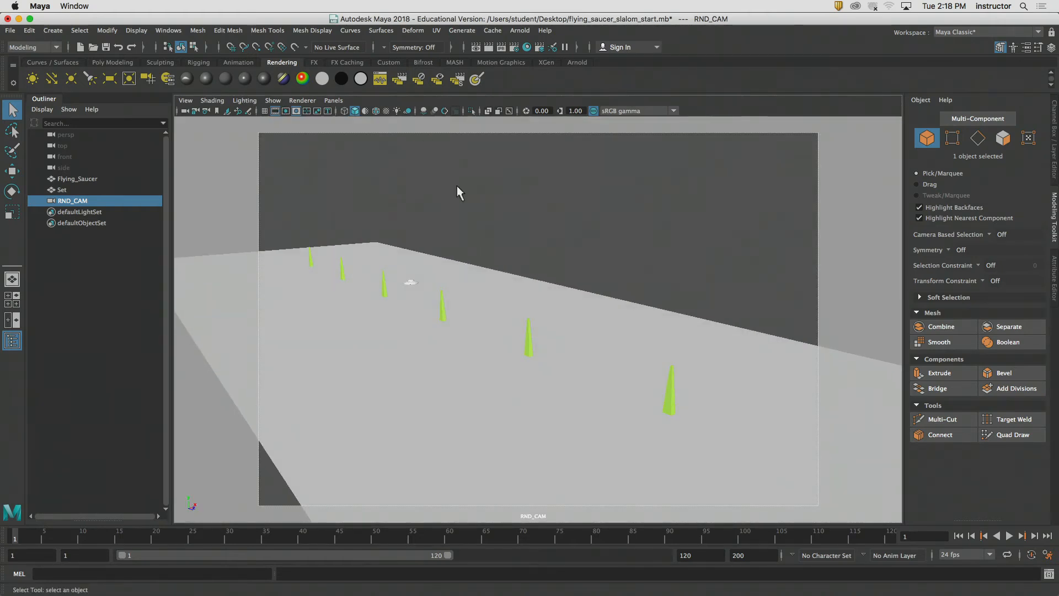
{"action": "left_click", "coordinate": [517, 49]}
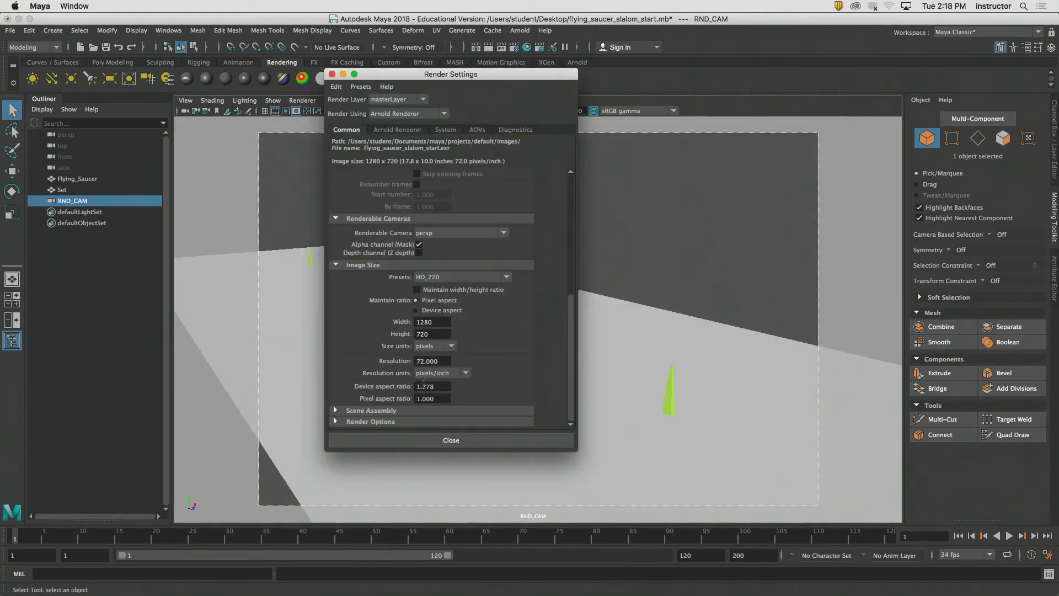
{"action": "left_click", "coordinate": [451, 444]}
{"action": "left_click_drag", "start_coordinate": [521, 416], "coordinate": [528, 365], "text": "alt"}
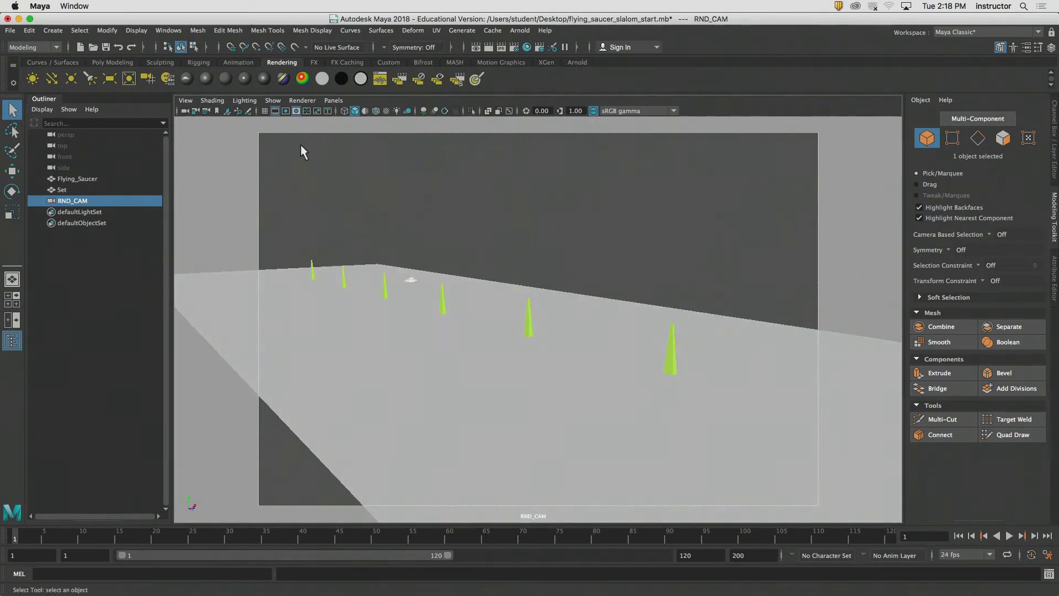
- Display the resolution gate and reframe RND_CAM with the nearest pylon large in front and the saucer among the far pylons
{"action": "left_click", "coordinate": [286, 110]}
{"action": "mouse_move", "coordinate": [608, 386]}
{"action": "right_mouse_down", "text": "alt"}
{"action": "mouse_move", "coordinate": [567, 314]}
{"action": "mouse_move", "coordinate": [618, 336]}
{"action": "right_mouse_up", "text": "alt"}
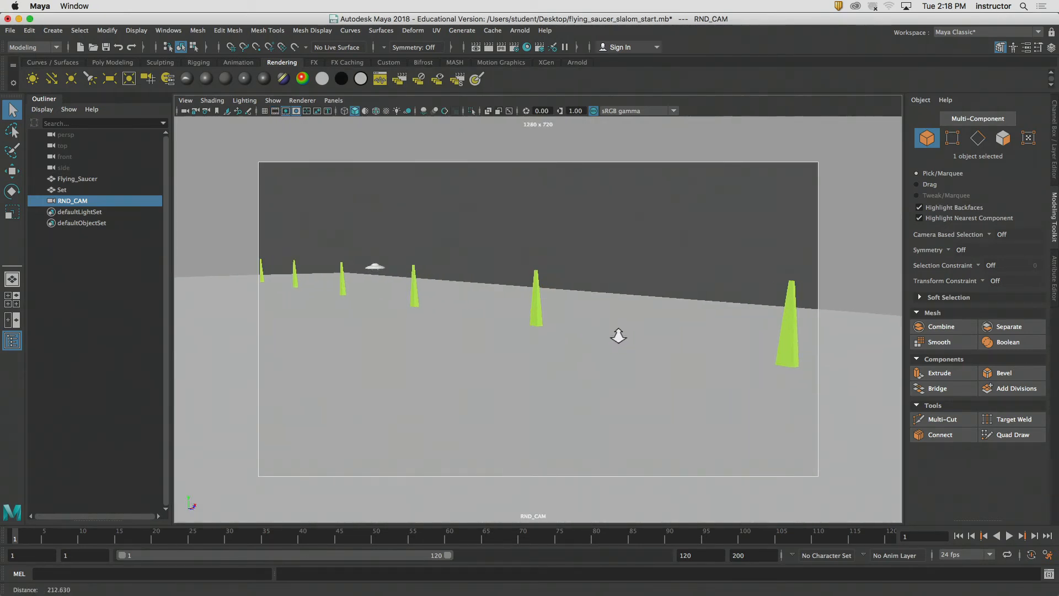
{"action": "left_click_drag", "start_coordinate": [618, 335], "coordinate": [610, 359], "text": "alt"}
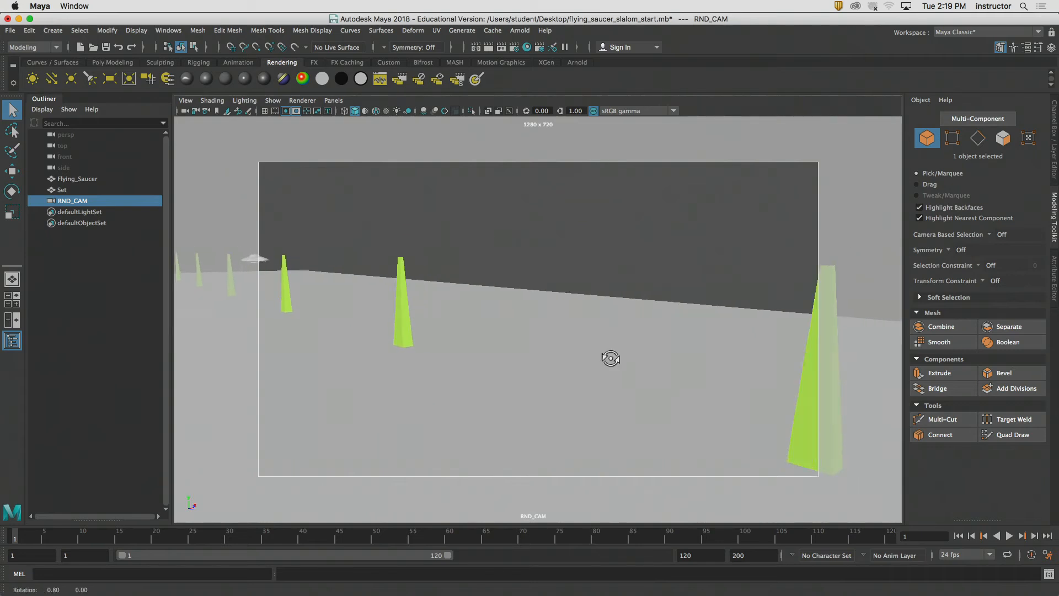
{"action": "middle_click_drag", "start_coordinate": [611, 358], "coordinate": [554, 333], "text": "alt"}
{"action": "left_click_drag", "start_coordinate": [555, 333], "coordinate": [549, 338], "text": "alt"}
{"action": "middle_click_drag", "start_coordinate": [533, 339], "coordinate": [559, 323], "text": "alt"}
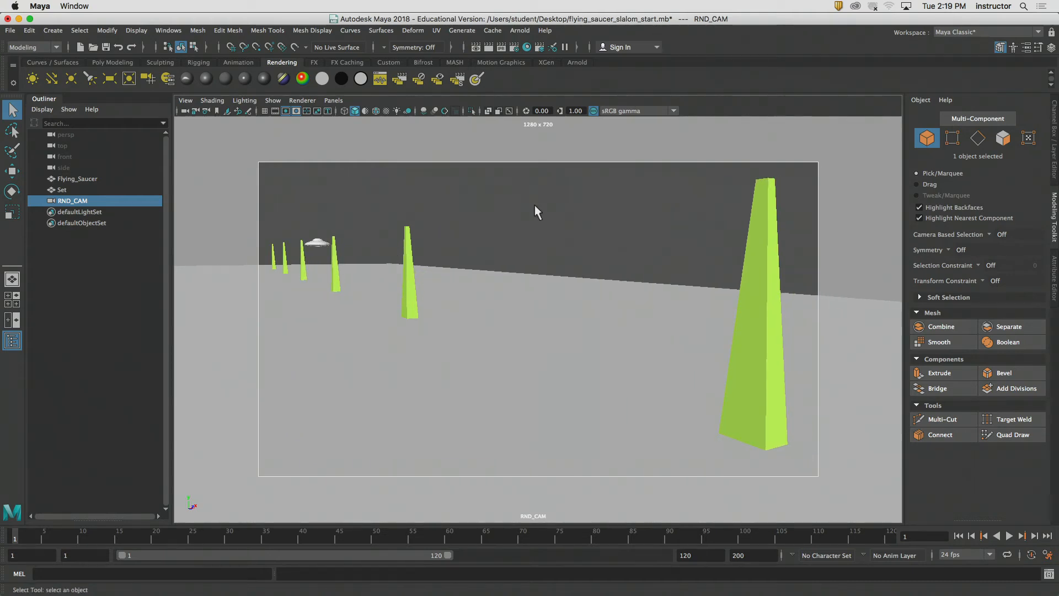
- Lock all translate, rotate and scale channels of RND_CAM, and try to save the scene
{"action": "left_click", "coordinate": [1055, 116]}
{"action": "left_click", "coordinate": [971, 131]}
{"action": "left_click", "coordinate": [965, 201], "text": "shift"}
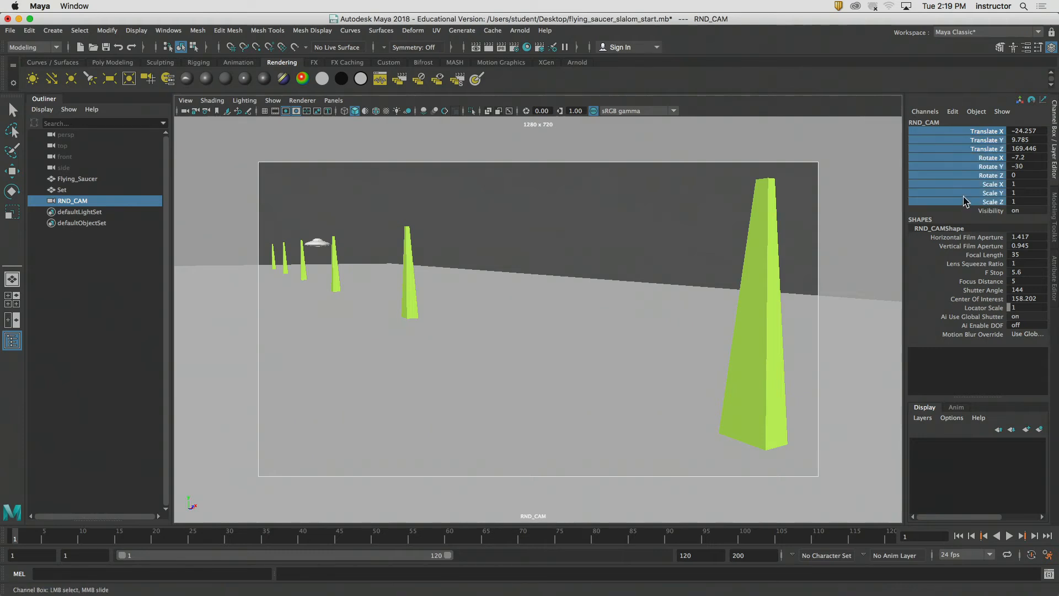
{"action": "right_click", "coordinate": [954, 130]}
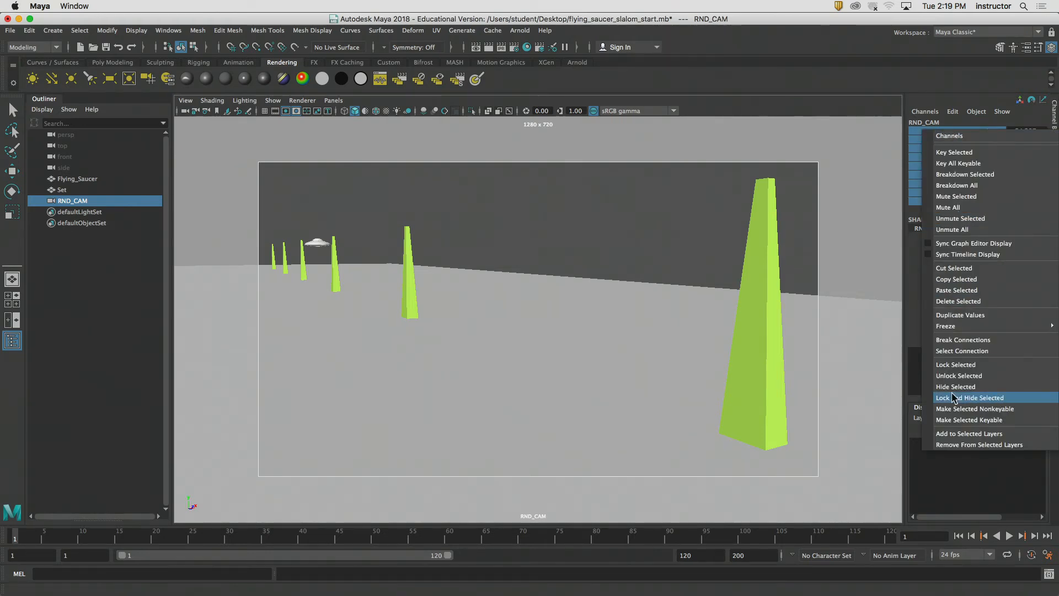
{"action": "left_click", "coordinate": [957, 366]}
{"action": "left_click", "coordinate": [468, 284]}
{"action": "key", "text": "super+s"}
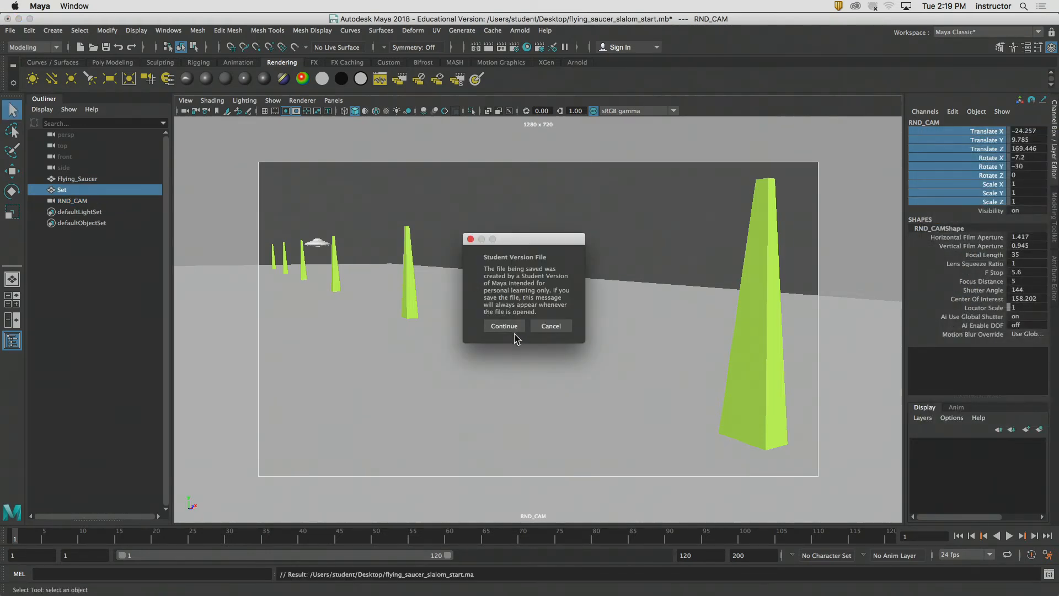
{"action": "left_click", "coordinate": [514, 329]}
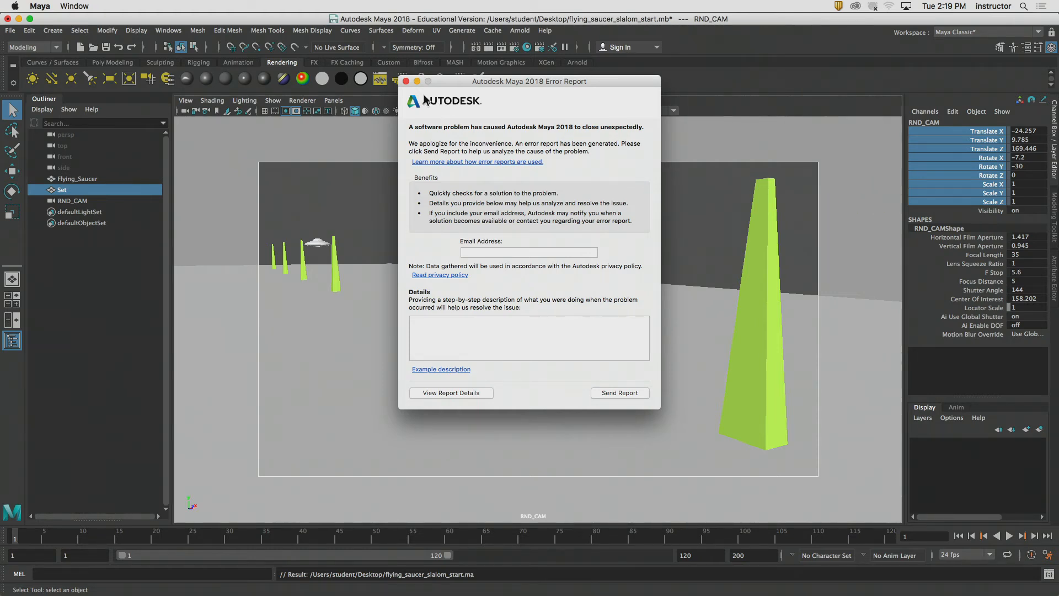
- Dismiss the error report, relaunch Maya and close the crash log
{"action": "left_click", "coordinate": [406, 81]}
{"action": "mouse_move", "coordinate": [518, 593]}
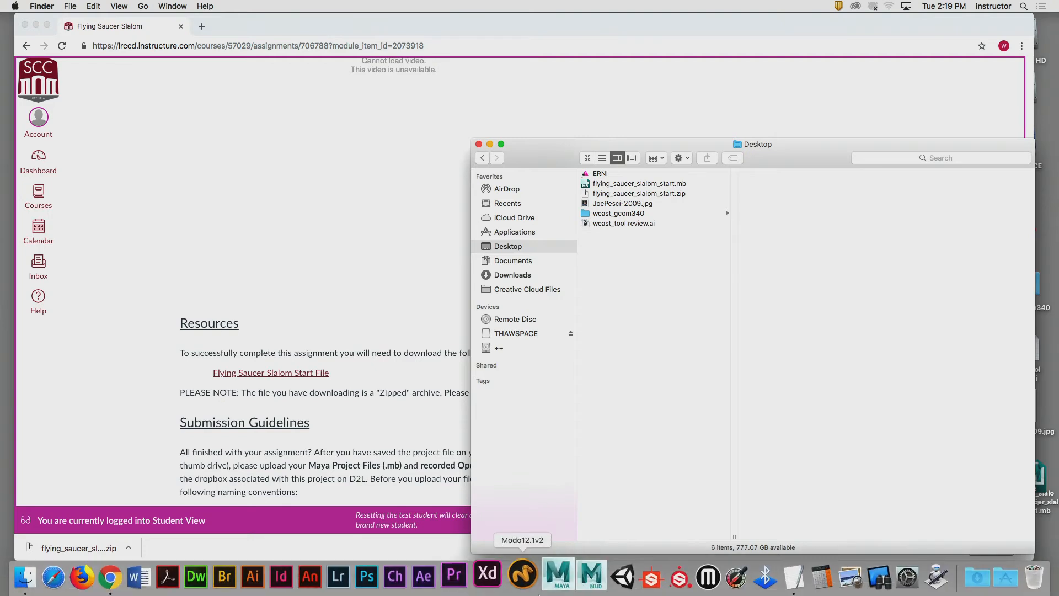
{"action": "left_click", "coordinate": [548, 570]}
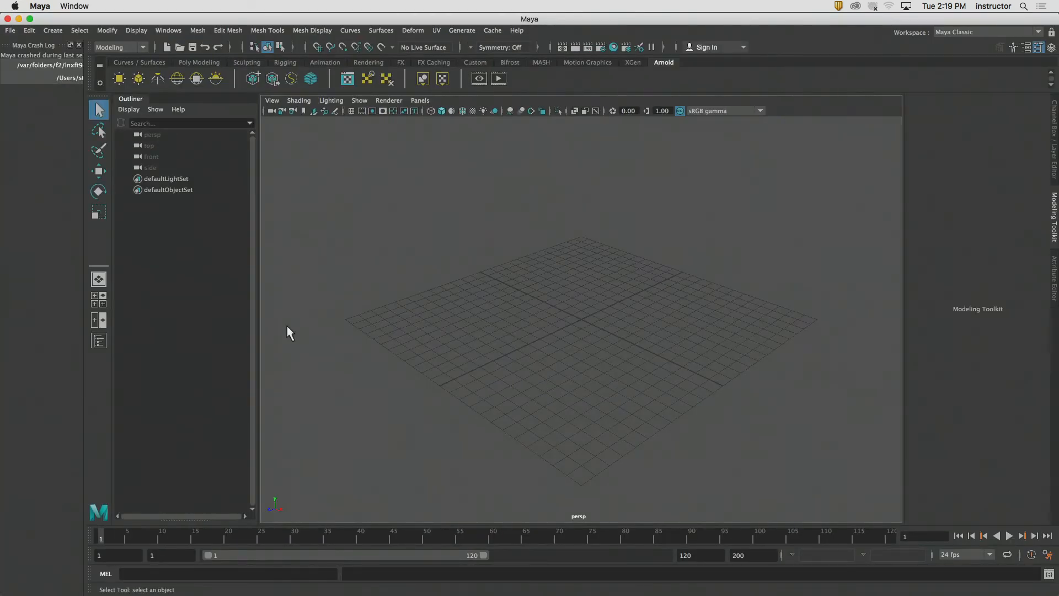
{"action": "left_click", "coordinate": [79, 44]}
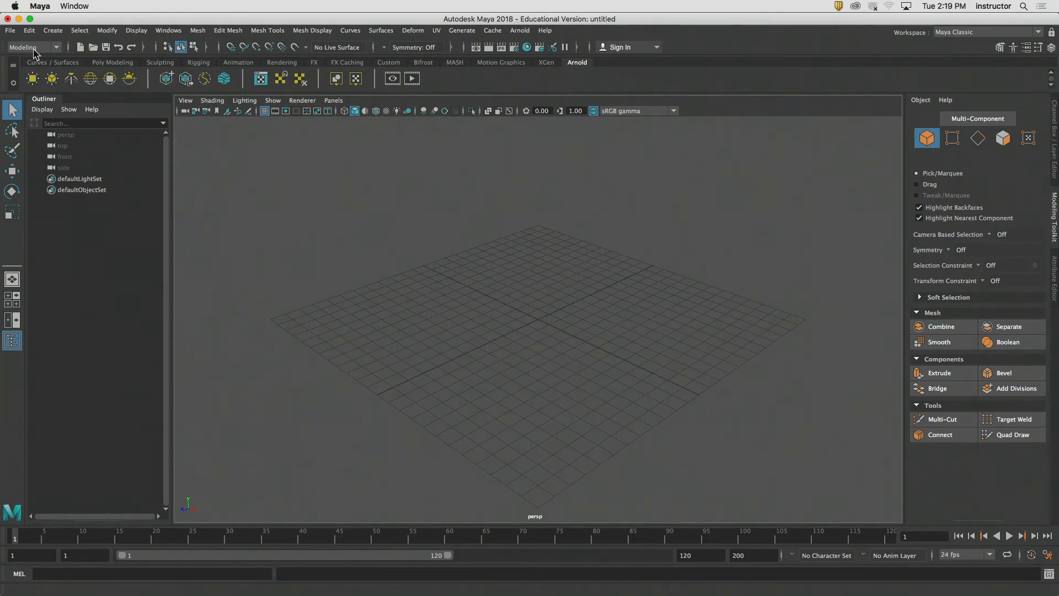
- Open flying_saucer_slalom_start.mb from the Desktop without saving the untitled scene
{"action": "left_click", "coordinate": [11, 31]}
{"action": "left_click", "coordinate": [40, 62]}
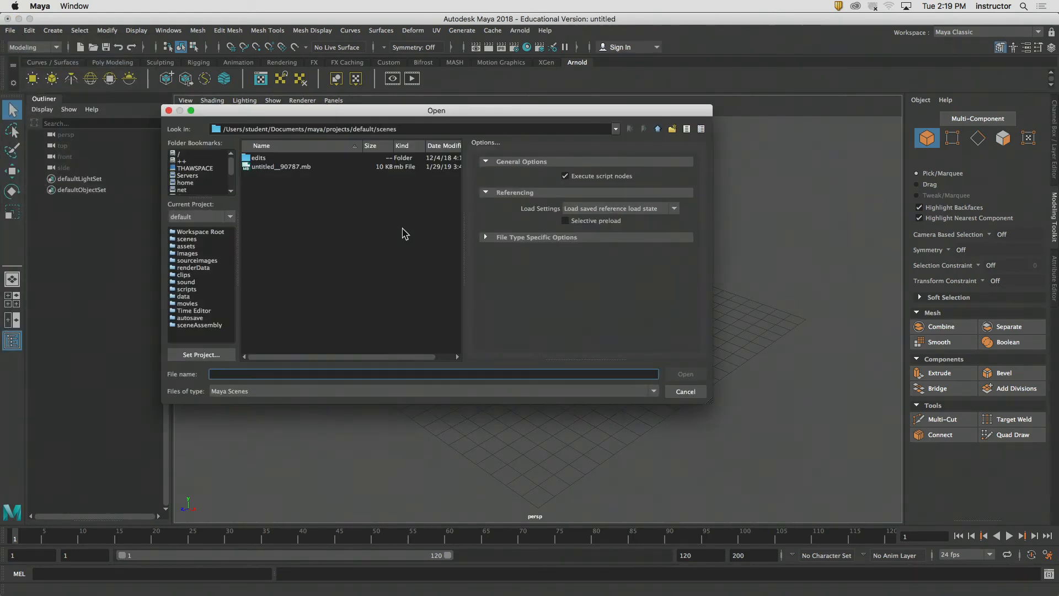
{"action": "scroll", "coordinate": [232, 168], "scroll_direction": "down", "scroll_amount": 2}
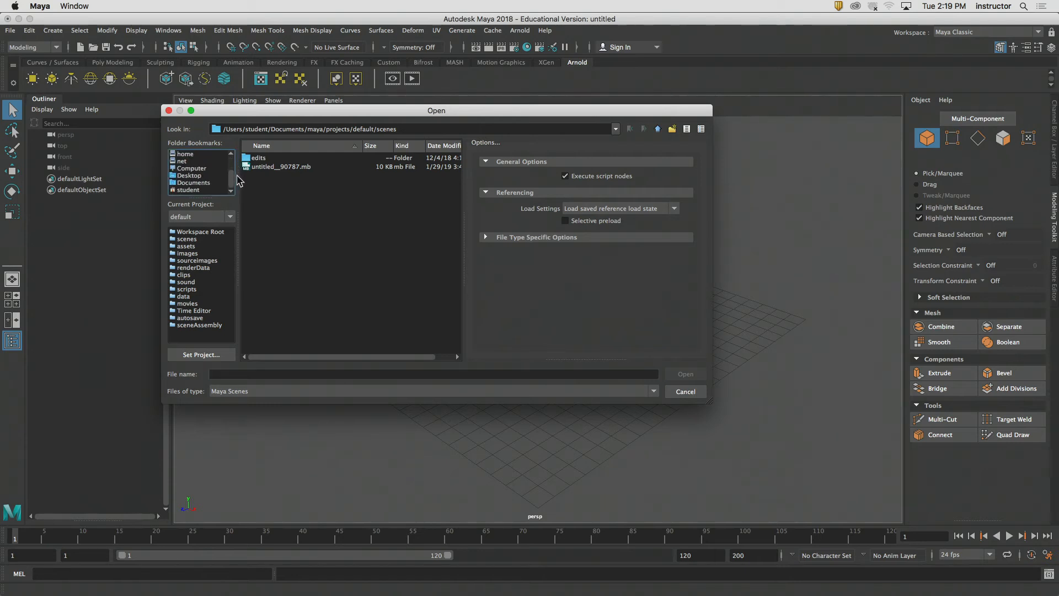
{"action": "left_click", "coordinate": [214, 176]}
{"action": "double_click", "coordinate": [308, 204]}
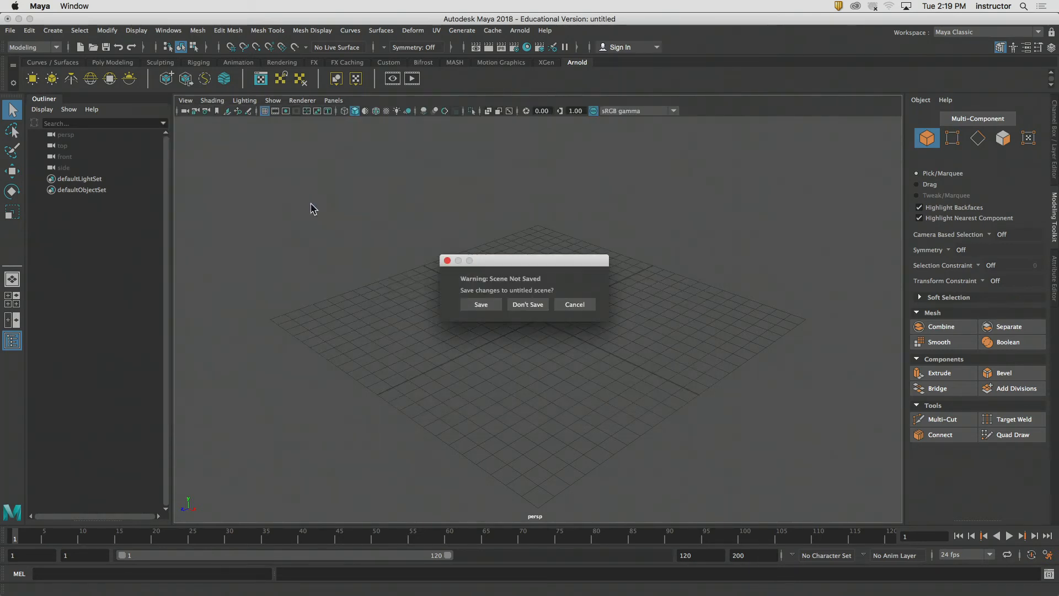
{"action": "left_click", "coordinate": [528, 305]}
- Raise the Flying_Saucer along Y above the ground plane, and deselect it
{"action": "left_click_drag", "start_coordinate": [543, 358], "coordinate": [538, 313], "text": "alt"}
{"action": "right_click_drag", "start_coordinate": [538, 313], "coordinate": [588, 319], "text": "alt"}
{"action": "middle_click_drag", "start_coordinate": [588, 319], "coordinate": [535, 293], "text": "alt"}
{"action": "right_click_drag", "start_coordinate": [535, 293], "coordinate": [454, 298], "text": "alt"}
{"action": "left_click_drag", "start_coordinate": [453, 298], "coordinate": [528, 308], "text": "alt"}
{"action": "left_click", "coordinate": [58, 180]}
{"action": "key", "text": "w"}
{"action": "key", "text": "q"}
{"action": "left_click", "coordinate": [609, 242]}
{"action": "left_click_drag", "start_coordinate": [612, 245], "coordinate": [633, 240], "text": "alt"}
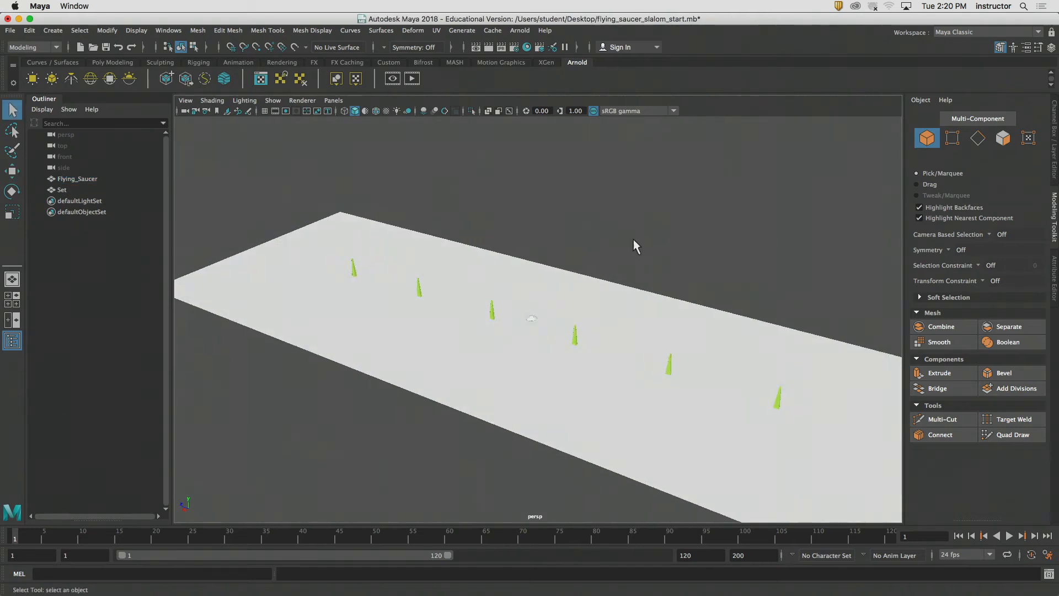
- Examine the saucer's position among the pylons from several angles and distances
{"action": "right_click_drag", "start_coordinate": [633, 239], "coordinate": [565, 266], "text": "alt"}
{"action": "left_click_drag", "start_coordinate": [565, 265], "coordinate": [605, 291], "text": "alt"}
{"action": "middle_click_drag", "start_coordinate": [605, 291], "coordinate": [629, 262], "text": "alt"}
{"action": "right_click_drag", "start_coordinate": [629, 262], "coordinate": [656, 283], "text": "alt"}
{"action": "left_click_drag", "start_coordinate": [656, 282], "coordinate": [650, 289], "text": "alt"}
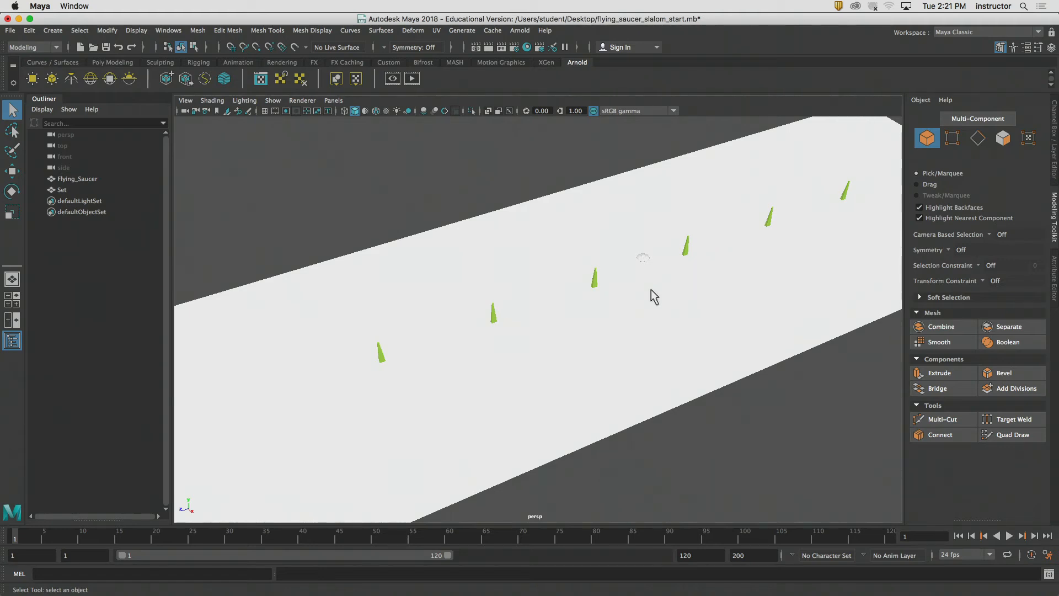
{"action": "left_click", "coordinate": [646, 255]}
{"action": "left_click_drag", "start_coordinate": [584, 307], "coordinate": [538, 295], "text": "alt"}
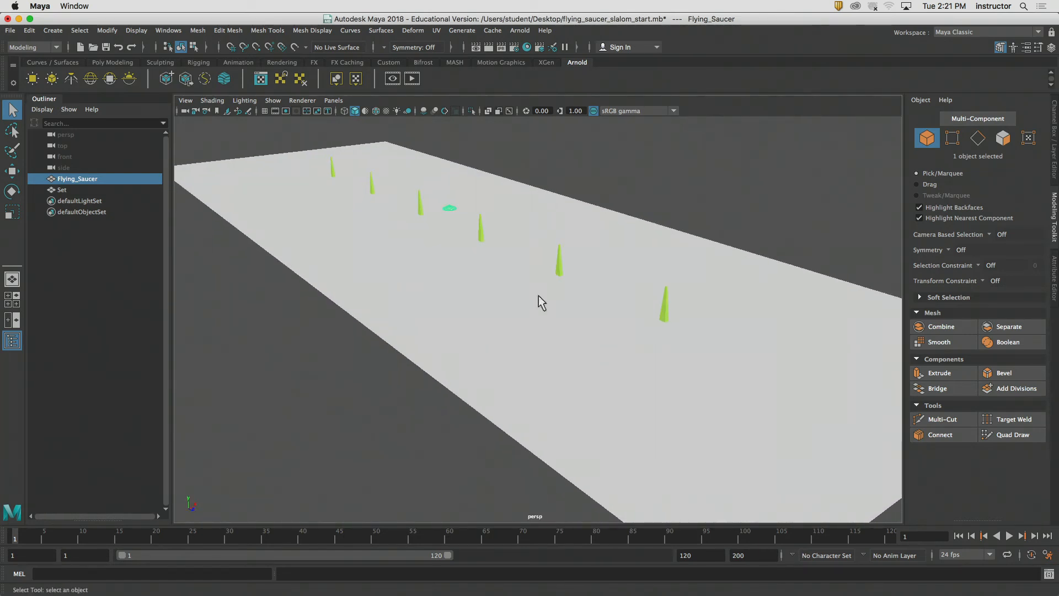
{"action": "left_click", "coordinate": [241, 236]}
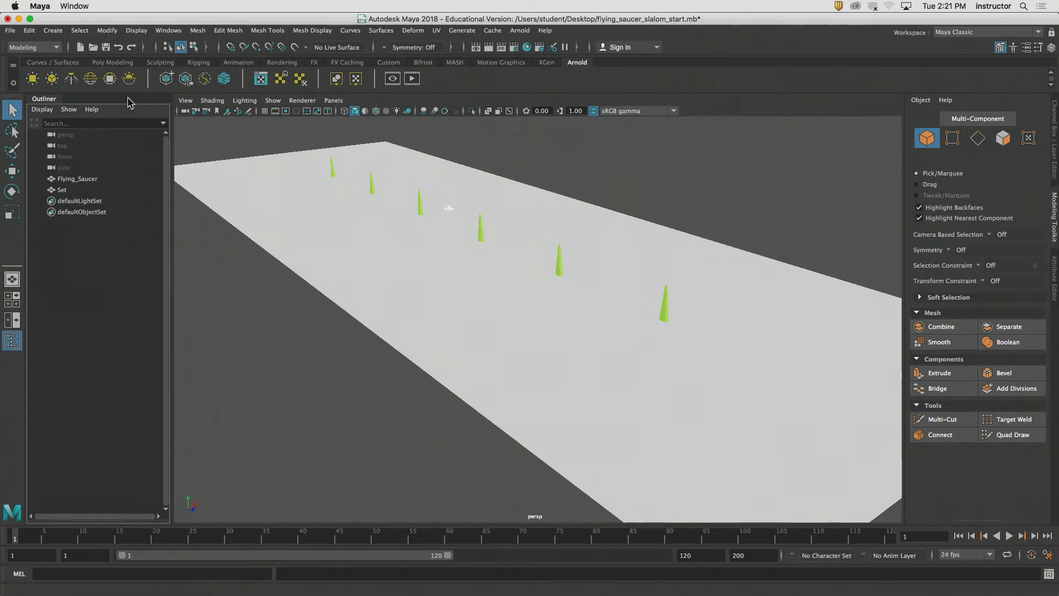
- Create a new camera and select it in the Outliner
{"action": "left_click", "coordinate": [282, 63]}
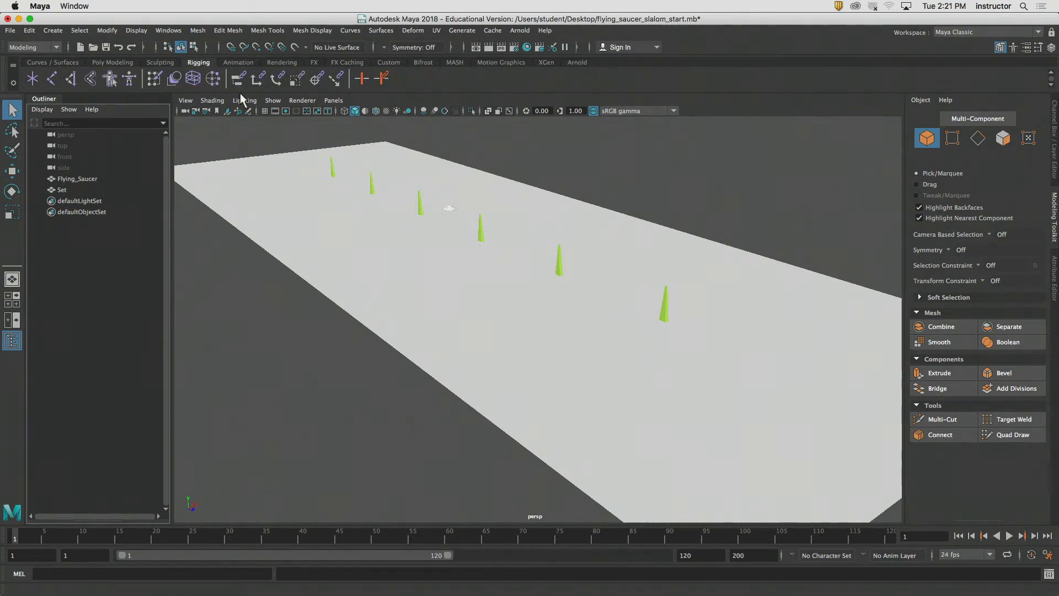
{"action": "left_click", "coordinate": [148, 79]}
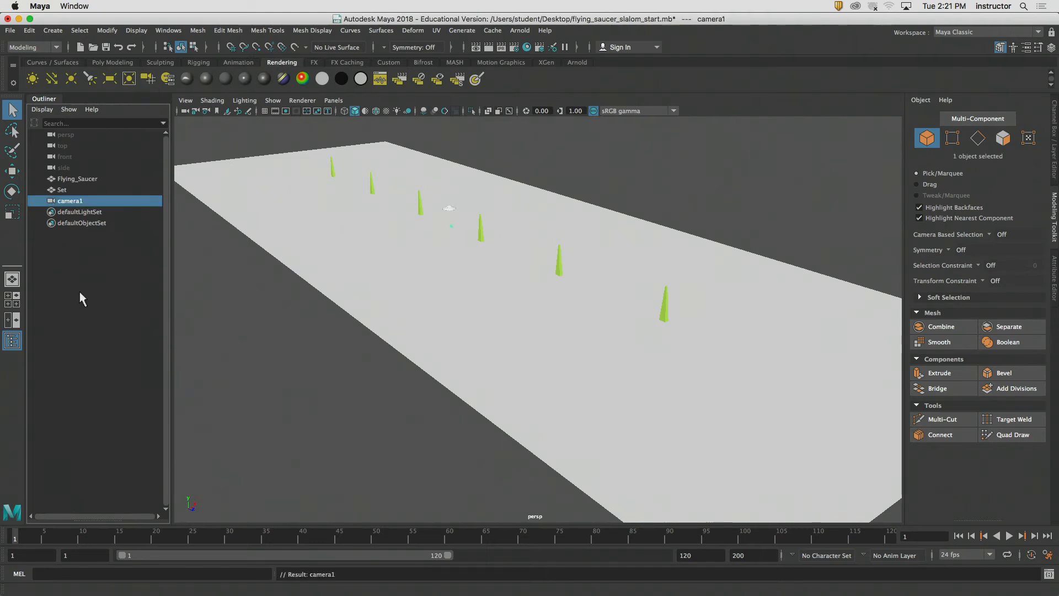
{"action": "left_click", "coordinate": [75, 197]}
- Set the render resolution of the reopened scene to 1280 pixels wide by 720 pixels high
{"action": "left_click", "coordinate": [514, 48]}
{"action": "scroll", "coordinate": [456, 310], "scroll_direction": "down", "scroll_amount": 8}
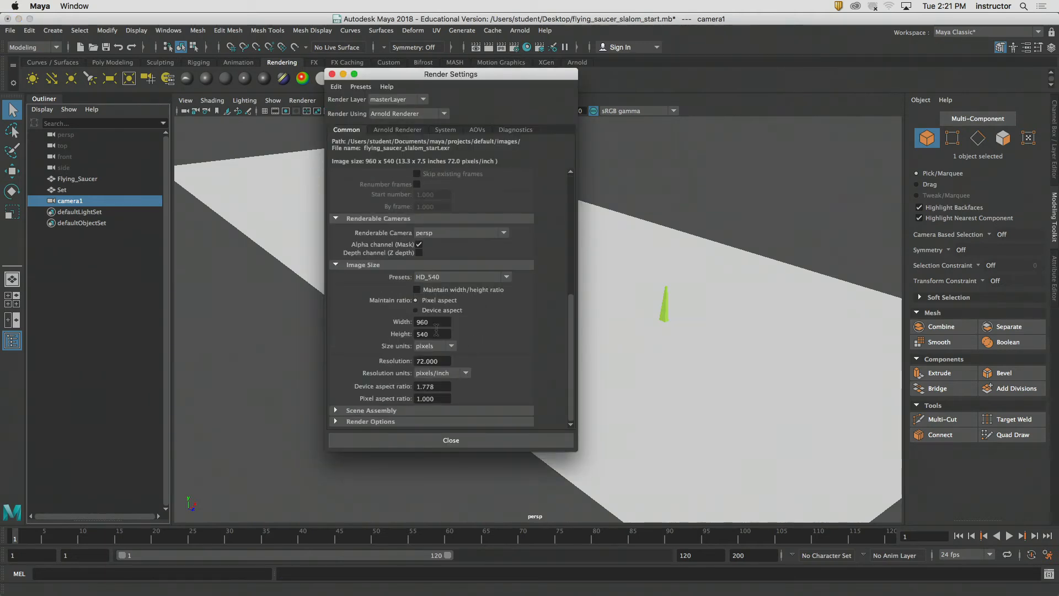
{"action": "double_click", "coordinate": [432, 321]}
{"action": "type", "text": "1280"}
{"action": "key", "text": "Tab"}
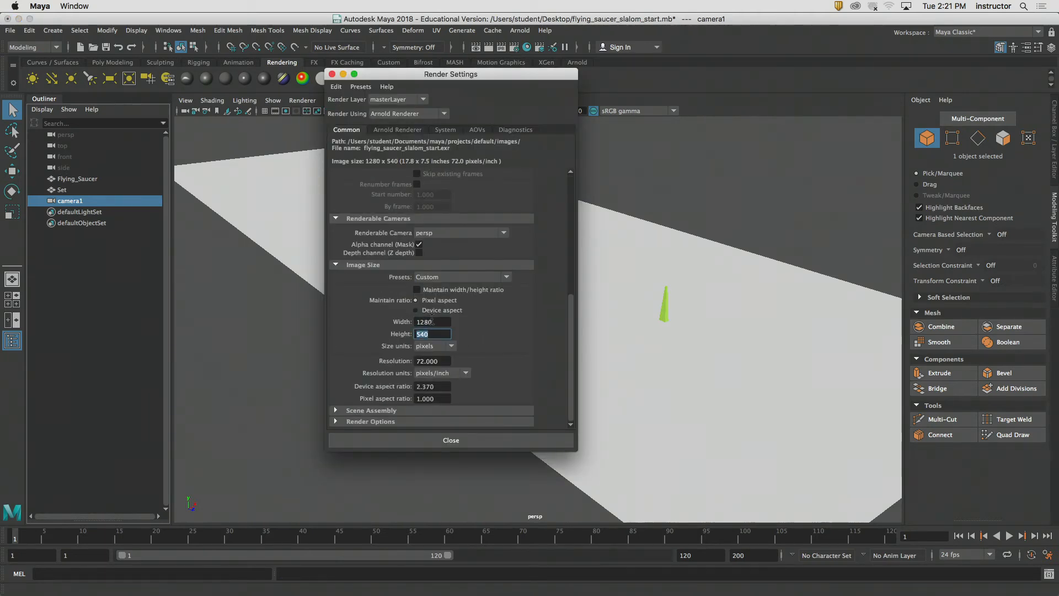
{"action": "type", "text": "720"}
{"action": "key", "text": "Return"}
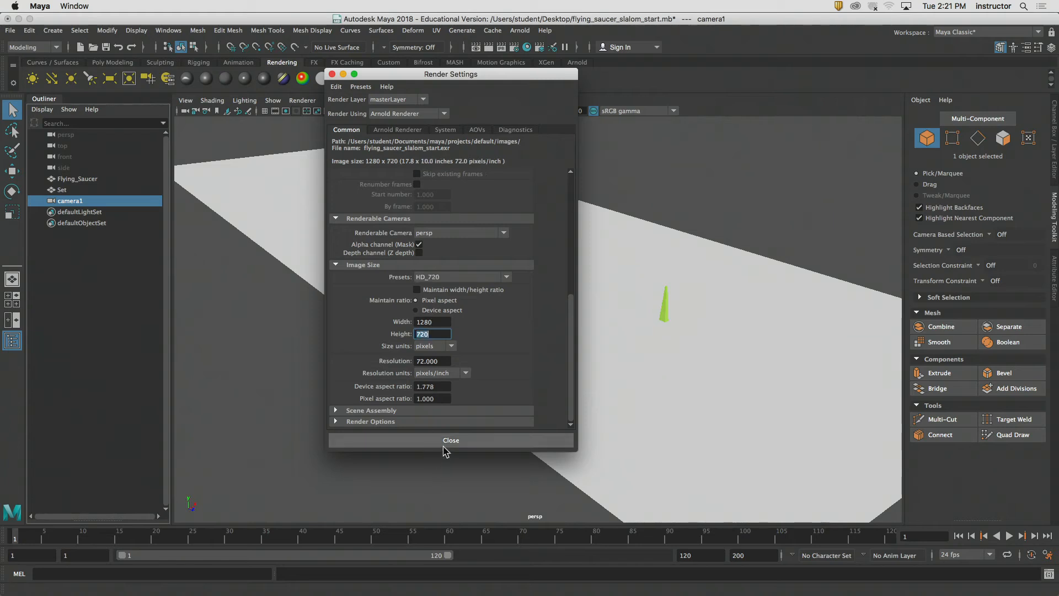
{"action": "left_click", "coordinate": [444, 440]}
- Display the resolution gate in the persp view, frame the pylon row and saucer inside it, and deselect the camera
{"action": "left_click", "coordinate": [275, 112]}
{"action": "left_click_drag", "start_coordinate": [483, 282], "coordinate": [599, 293], "text": "alt"}
{"action": "left_click", "coordinate": [286, 113]}
{"action": "middle_click_drag", "start_coordinate": [600, 292], "coordinate": [558, 276], "text": "alt"}
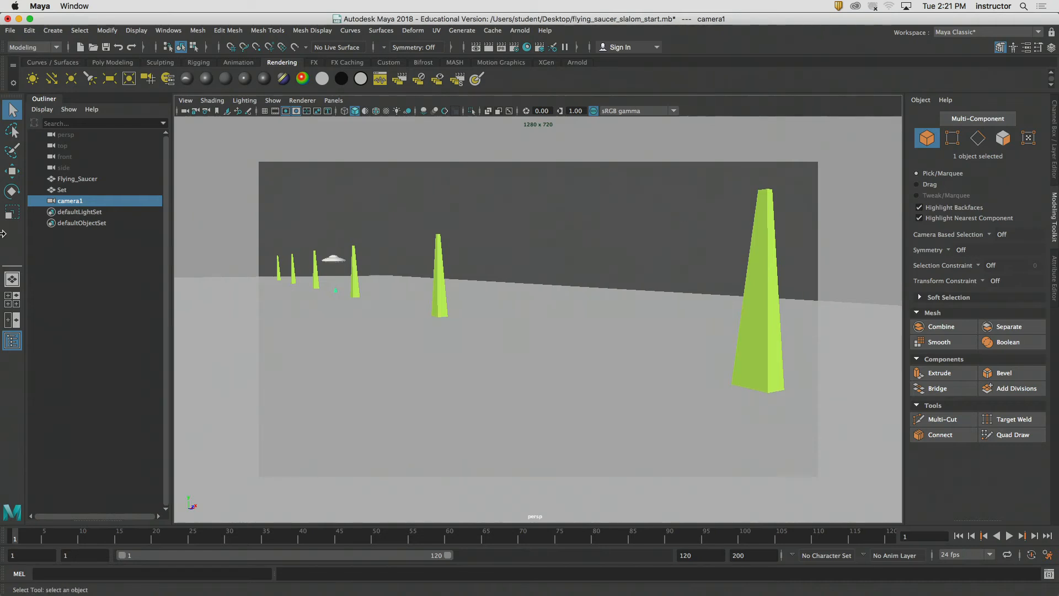
{"action": "left_click", "coordinate": [105, 242]}
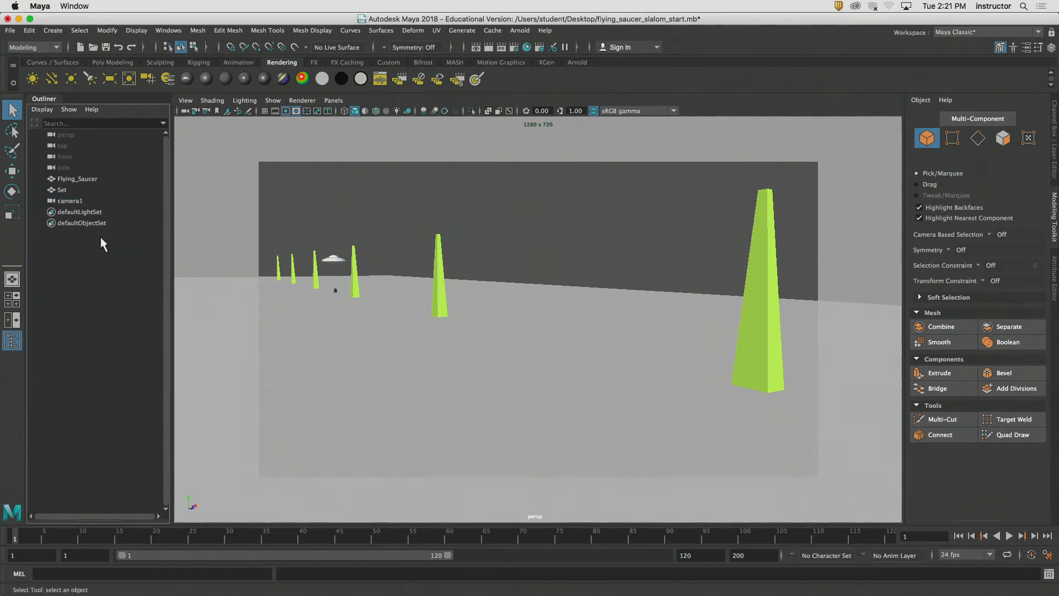
- Switch to two side-by-side views, show camera1 in place of the front view, and make the persp view the wider one
{"action": "left_click", "coordinate": [12, 320]}
{"action": "left_click", "coordinate": [333, 100]}
{"action": "mouse_move", "coordinate": [353, 112]}
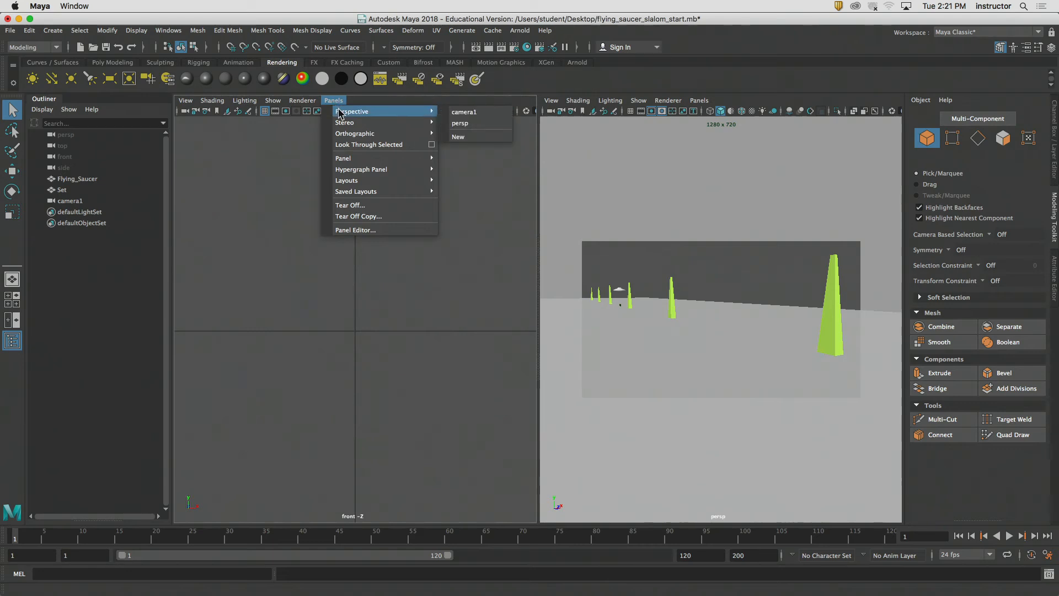
{"action": "left_click", "coordinate": [460, 112]}
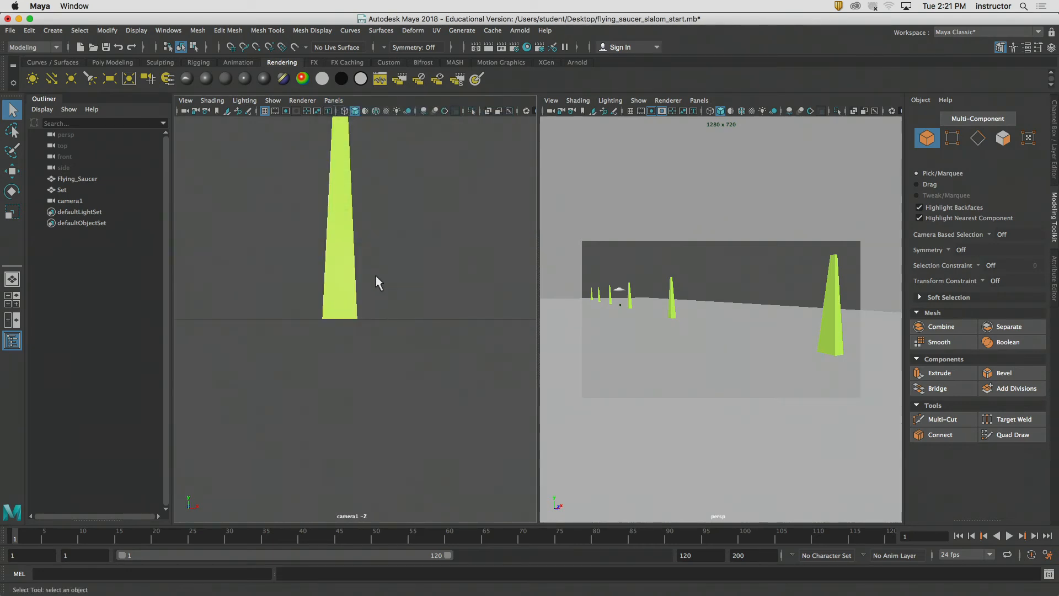
{"action": "left_click_drag", "start_coordinate": [543, 292], "coordinate": [644, 303]}
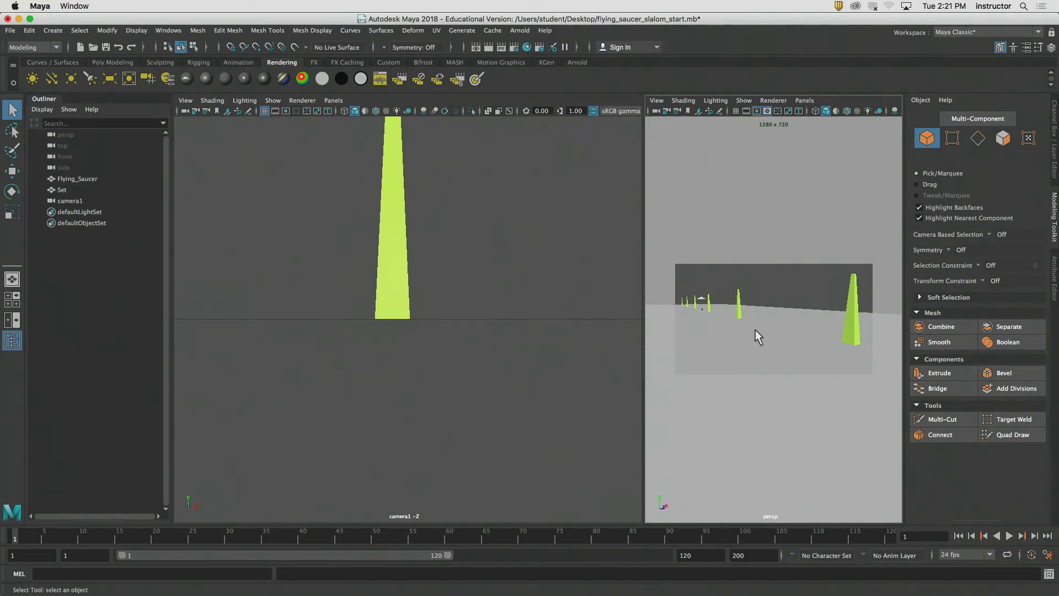
{"action": "left_click_drag", "start_coordinate": [647, 296], "coordinate": [587, 296]}
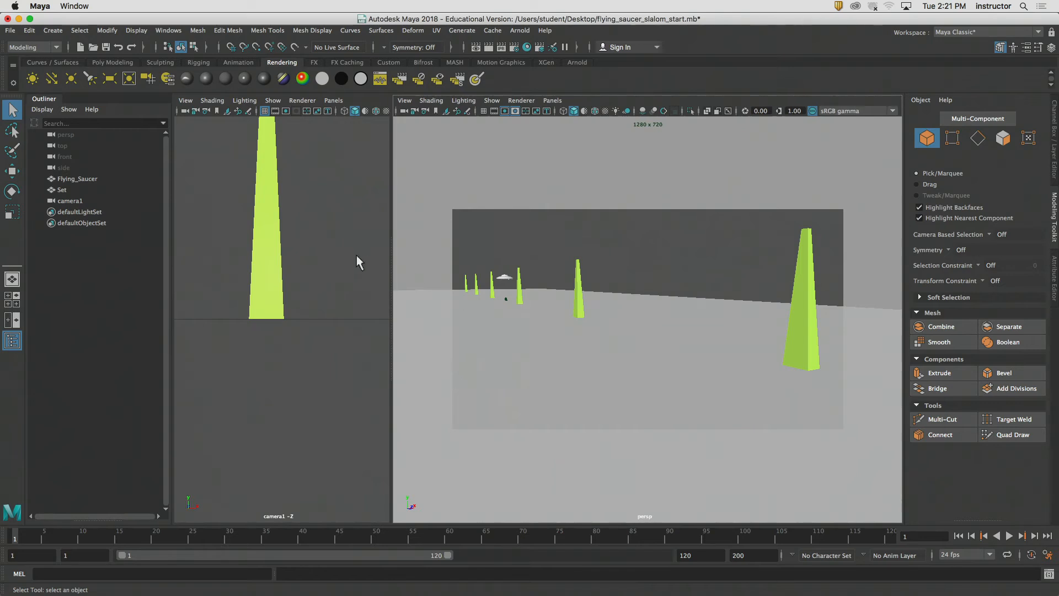
- Display the resolution gate in the camera1 view and frame the distant pylons and saucer inside it
{"action": "left_click", "coordinate": [284, 110]}
{"action": "right_click_drag", "start_coordinate": [335, 271], "coordinate": [71, 279], "text": "alt"}
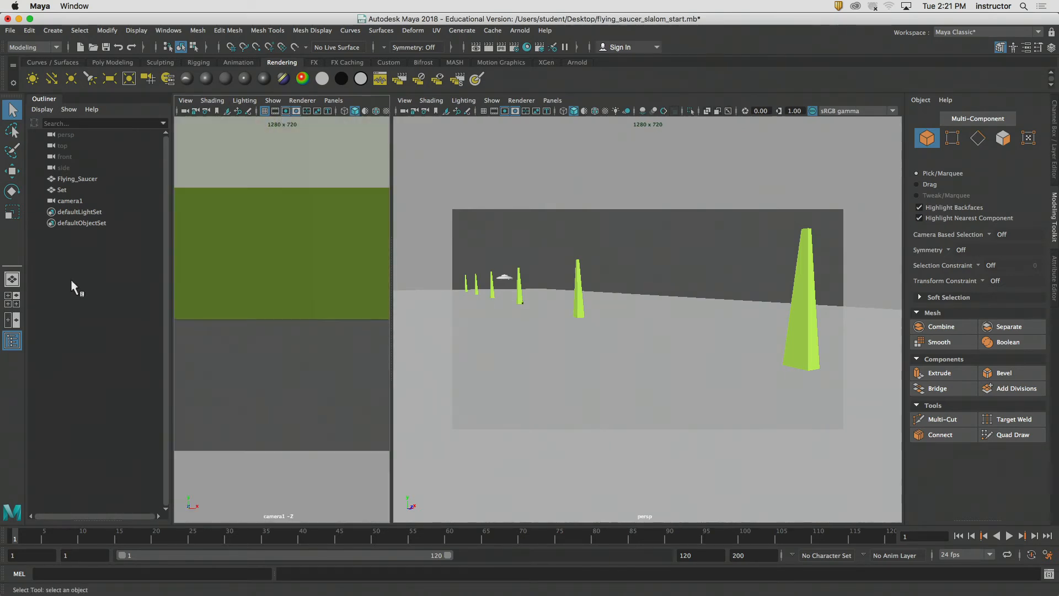
{"action": "left_click_drag", "start_coordinate": [286, 276], "coordinate": [240, 298], "text": "alt"}
{"action": "right_click_drag", "start_coordinate": [240, 298], "coordinate": [147, 286], "text": "alt"}
{"action": "left_click_drag", "start_coordinate": [315, 299], "coordinate": [267, 280], "text": "alt"}
{"action": "middle_click_drag", "start_coordinate": [275, 283], "coordinate": [236, 289], "text": "alt"}
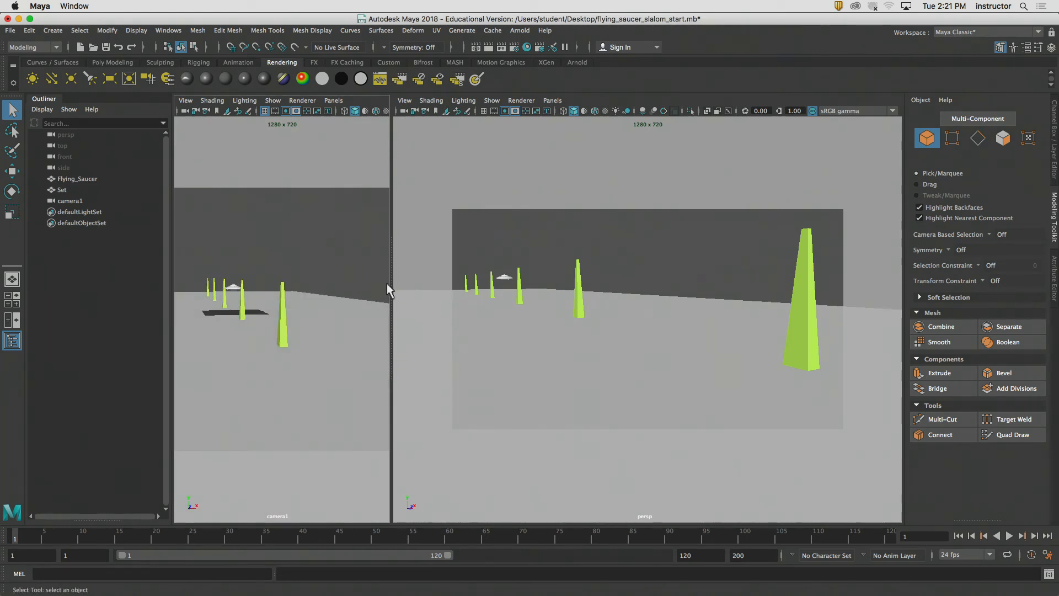
- Make the camera1 view the wider one and refine its framing so the nearest pylon also fits inside the resolution gate
{"action": "left_click_drag", "start_coordinate": [391, 287], "coordinate": [691, 325]}
{"action": "left_click_drag", "start_coordinate": [528, 332], "coordinate": [390, 307], "text": "alt"}
{"action": "right_click_drag", "start_coordinate": [390, 307], "coordinate": [463, 338], "text": "alt"}
{"action": "middle_click_drag", "start_coordinate": [463, 338], "coordinate": [437, 331], "text": "alt"}
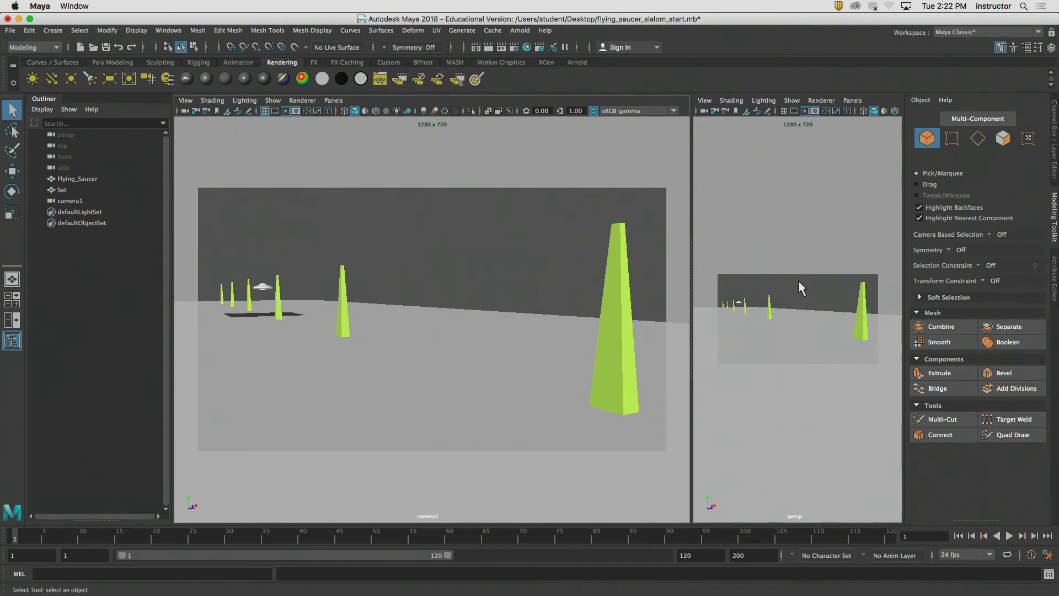
- Turn off the gate mask and resolution gate in the persp view, widen it slightly, and overlook the whole ground plane from above
{"action": "left_click", "coordinate": [815, 111]}
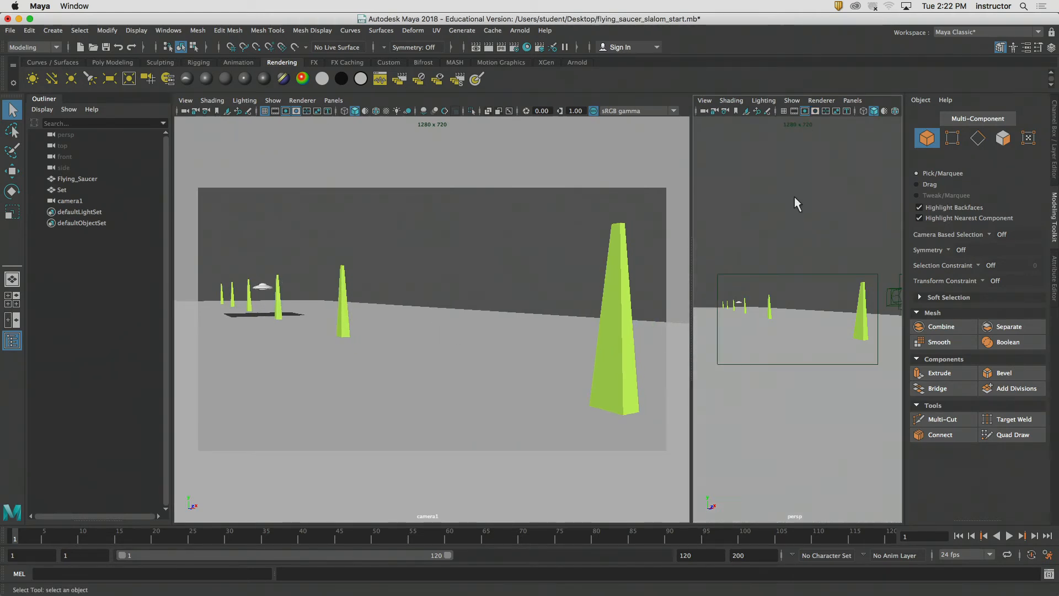
{"action": "left_click", "coordinate": [804, 111]}
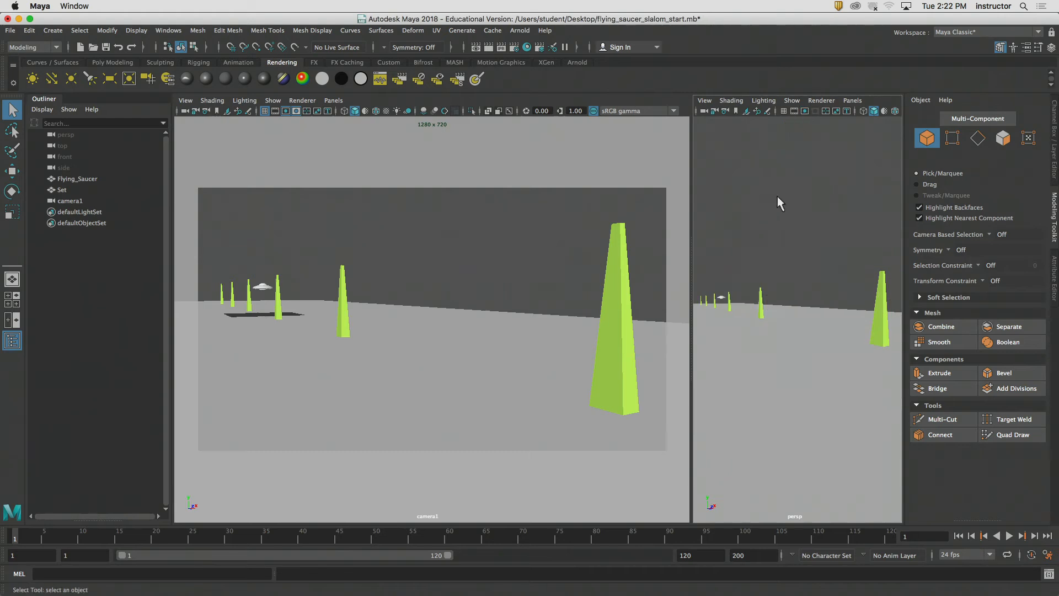
{"action": "left_click_drag", "start_coordinate": [691, 289], "coordinate": [652, 290]}
{"action": "left_click_drag", "start_coordinate": [747, 263], "coordinate": [778, 285], "text": "alt"}
{"action": "right_click_drag", "start_coordinate": [778, 284], "coordinate": [700, 285], "text": "alt"}
{"action": "left_click_drag", "start_coordinate": [706, 281], "coordinate": [748, 307], "text": "alt"}
{"action": "middle_click_drag", "start_coordinate": [749, 307], "coordinate": [732, 288], "text": "alt"}
{"action": "left_click_drag", "start_coordinate": [733, 287], "coordinate": [739, 319], "text": "alt"}
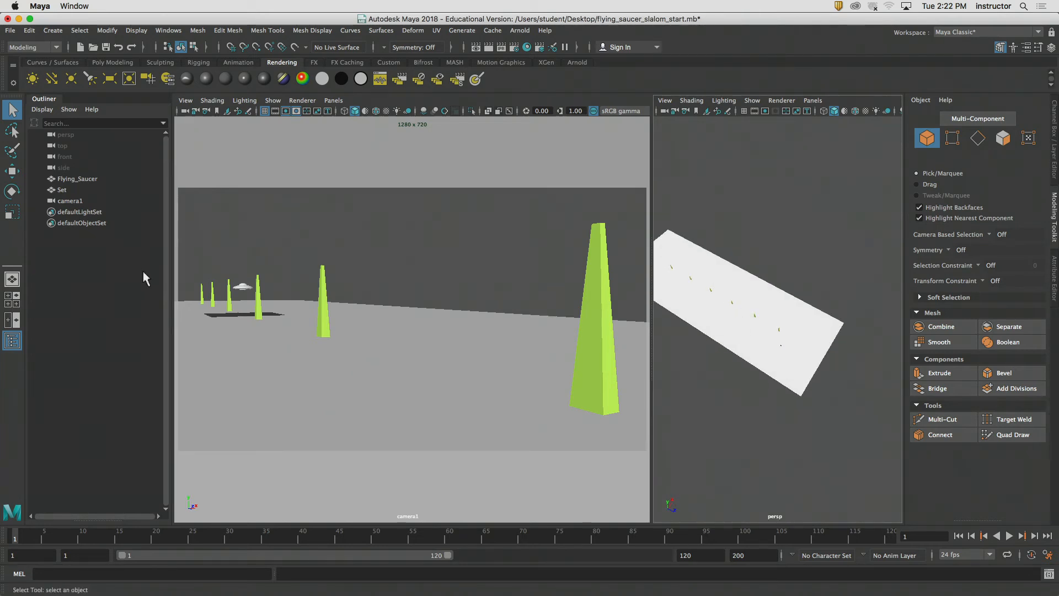
- Select Flying_Saucer and move it along the pylon row to about Z 138
{"action": "left_click", "coordinate": [78, 178]}
{"action": "key", "text": "w"}
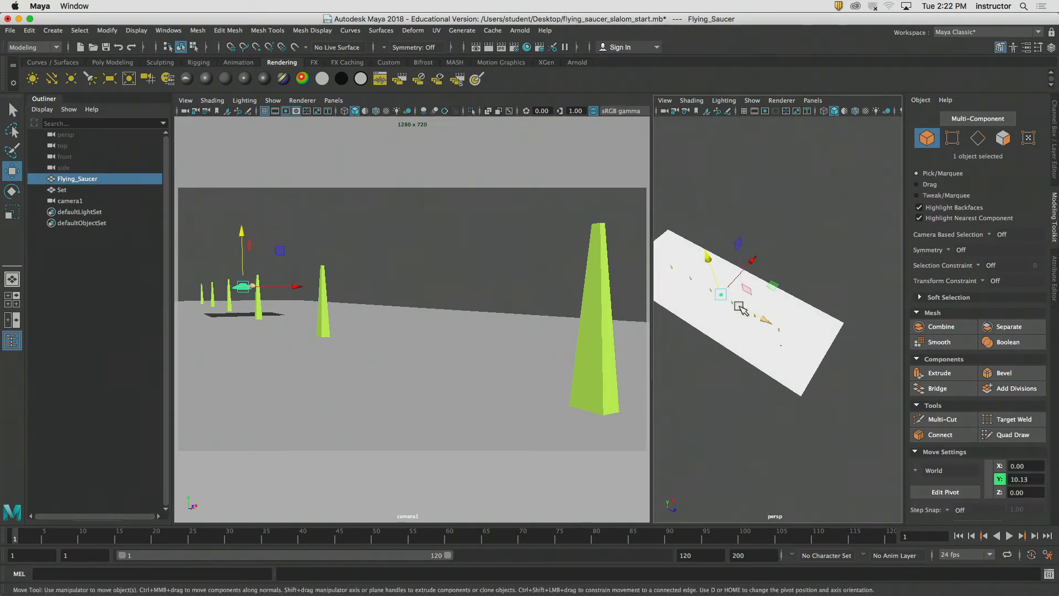
{"action": "left_click_drag", "start_coordinate": [775, 324], "coordinate": [833, 343]}
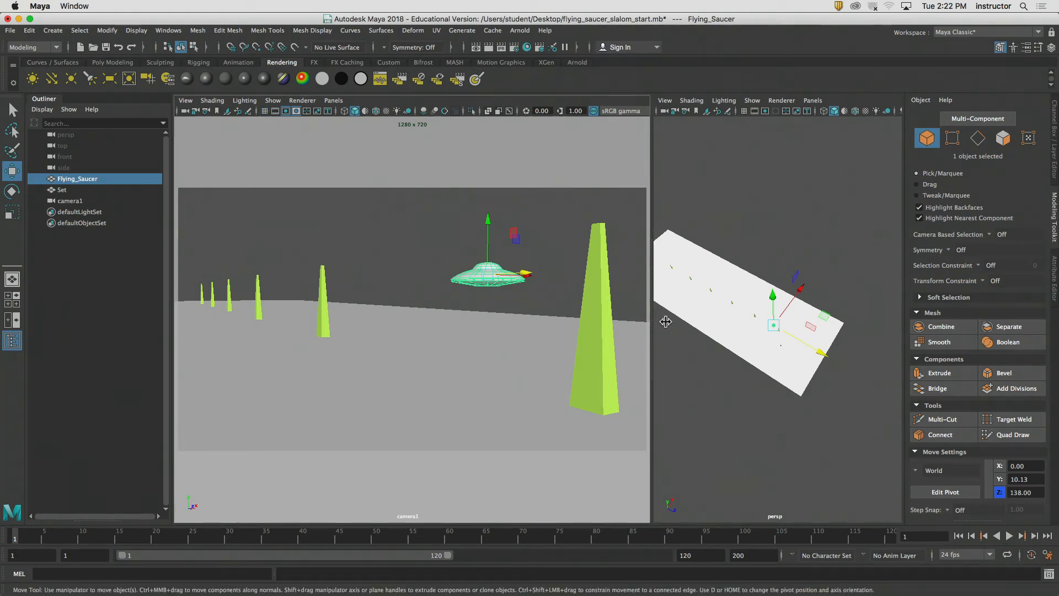
- Try moving the saucer out past the upper corner of the camera1 frame, to about X 18.53, Y 24.05, Z 144.92
{"action": "middle_click_drag", "start_coordinate": [832, 281], "coordinate": [739, 274], "text": "alt"}
{"action": "right_click_drag", "start_coordinate": [740, 274], "coordinate": [830, 288], "text": "alt"}
{"action": "middle_click_drag", "start_coordinate": [691, 251], "coordinate": [830, 309], "text": "alt"}
{"action": "right_click_drag", "start_coordinate": [829, 310], "coordinate": [772, 300], "text": "alt"}
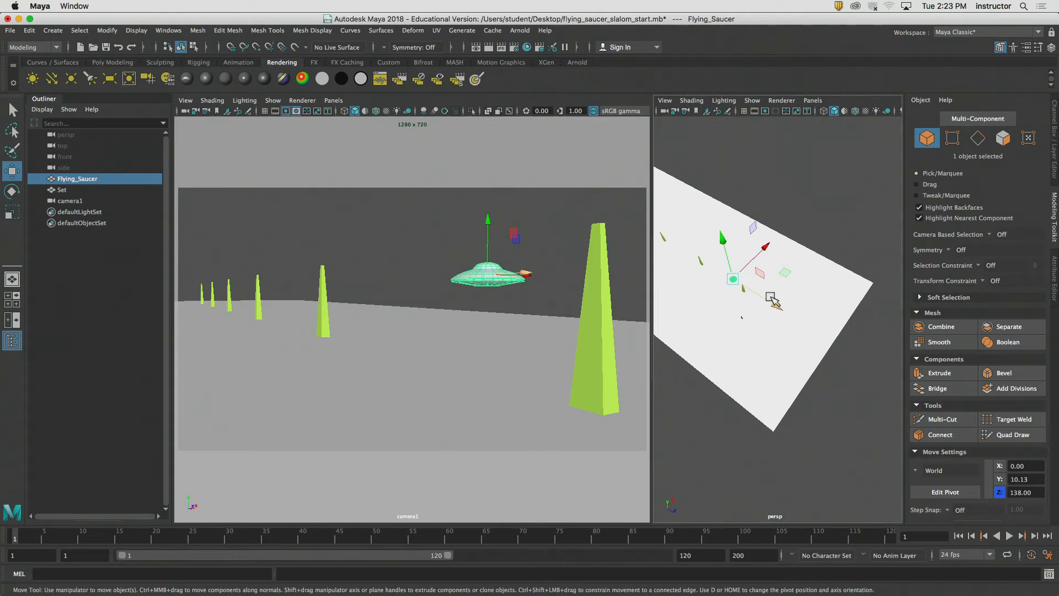
{"action": "left_click_drag", "start_coordinate": [744, 286], "coordinate": [759, 302], "text": "alt"}
{"action": "scroll", "coordinate": [796, 278], "scroll_direction": "up", "scroll_amount": 10}
{"action": "middle_click_drag", "start_coordinate": [733, 309], "coordinate": [824, 288], "text": "alt"}
{"action": "right_click_drag", "start_coordinate": [824, 288], "coordinate": [760, 285], "text": "alt"}
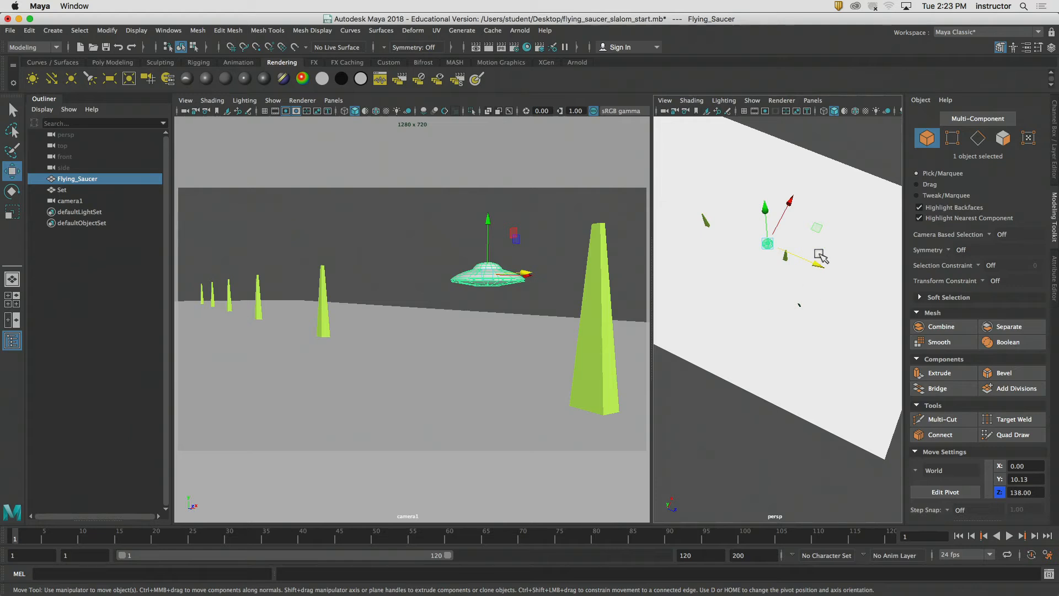
{"action": "left_click_drag", "start_coordinate": [817, 229], "coordinate": [774, 232]}
{"action": "middle_click_drag", "start_coordinate": [773, 232], "coordinate": [711, 277], "text": "alt"}
{"action": "left_click_drag", "start_coordinate": [711, 277], "coordinate": [710, 242], "text": "alt"}
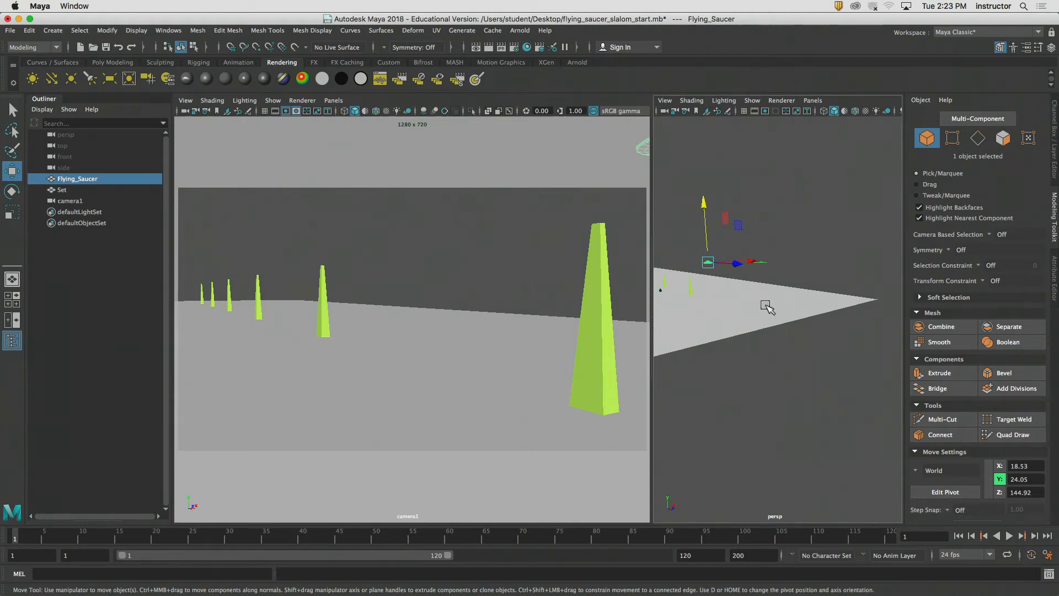
- Move the saucer down and close in front of camera1, to about X -26.32, Y 8.63, Z 167
{"action": "left_click_drag", "start_coordinate": [742, 296], "coordinate": [694, 317], "text": "alt"}
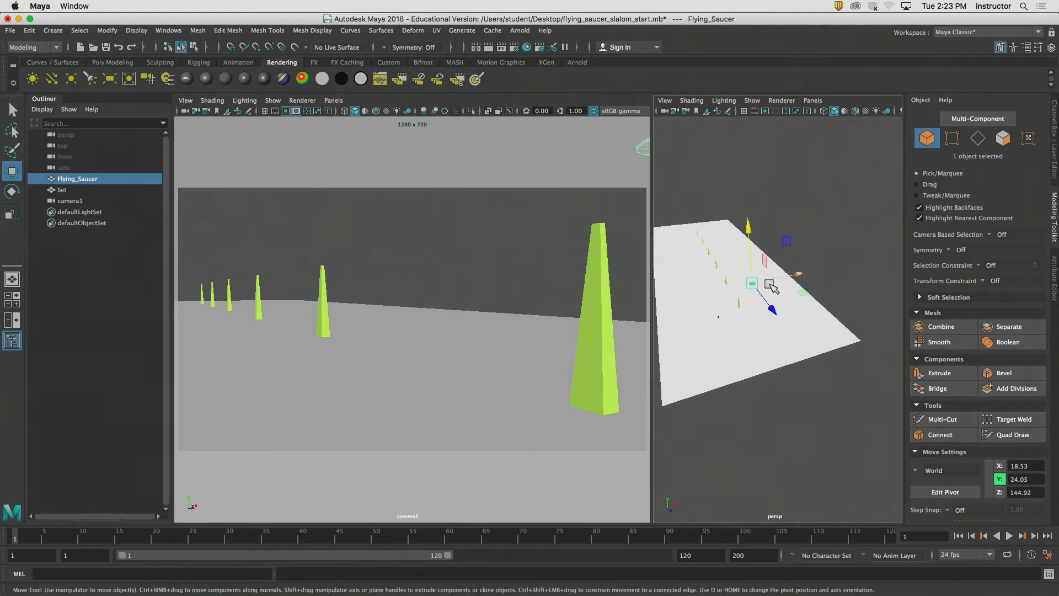
{"action": "left_click_drag", "start_coordinate": [793, 274], "coordinate": [717, 323]}
{"action": "right_click_drag", "start_coordinate": [717, 322], "coordinate": [737, 310], "text": "alt"}
{"action": "middle_click_drag", "start_coordinate": [737, 309], "coordinate": [844, 315], "text": "alt"}
{"action": "right_click_drag", "start_coordinate": [711, 313], "coordinate": [732, 313], "text": "alt"}
{"action": "left_click_drag", "start_coordinate": [732, 313], "coordinate": [846, 349], "text": "alt"}
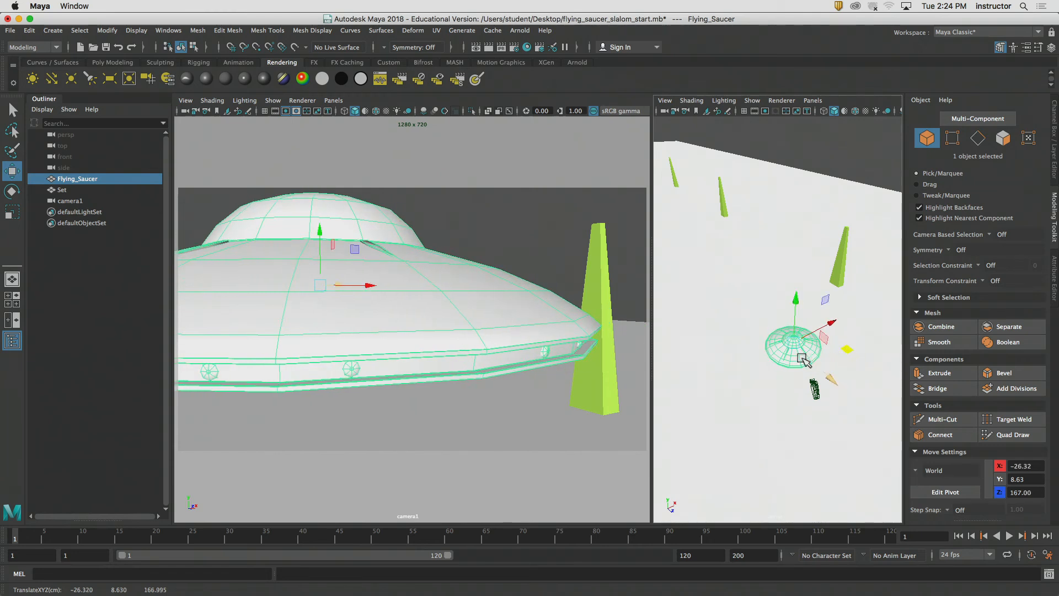
- Shift the saucer sideways beside camera1 and out of its frame, to about X -33.09, Z 167.08
{"action": "right_click_drag", "start_coordinate": [803, 358], "coordinate": [765, 351], "text": "alt"}
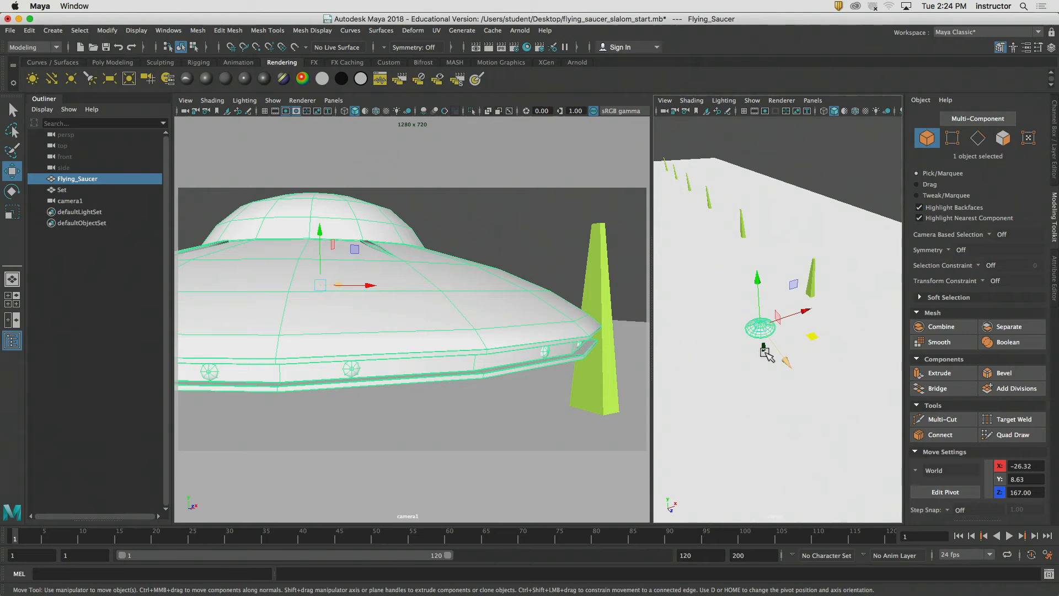
{"action": "mouse_move", "coordinate": [787, 364]}
{"action": "left_mouse_down"}
{"action": "mouse_move", "coordinate": [803, 374]}
{"action": "mouse_move", "coordinate": [789, 357]}
{"action": "left_mouse_up"}
{"action": "left_click_drag", "start_coordinate": [801, 317], "coordinate": [789, 340]}
{"action": "scroll", "coordinate": [739, 347], "scroll_direction": "down", "scroll_amount": 5}
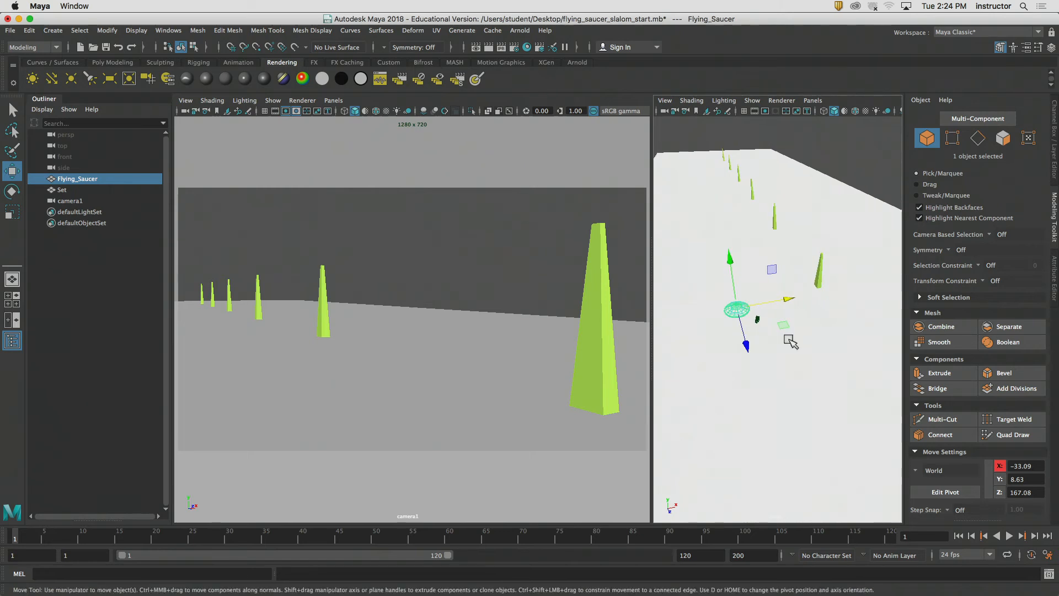
- Key the saucer's Translate X, Y and Z channels at frame 1
{"action": "left_click", "coordinate": [1054, 133]}
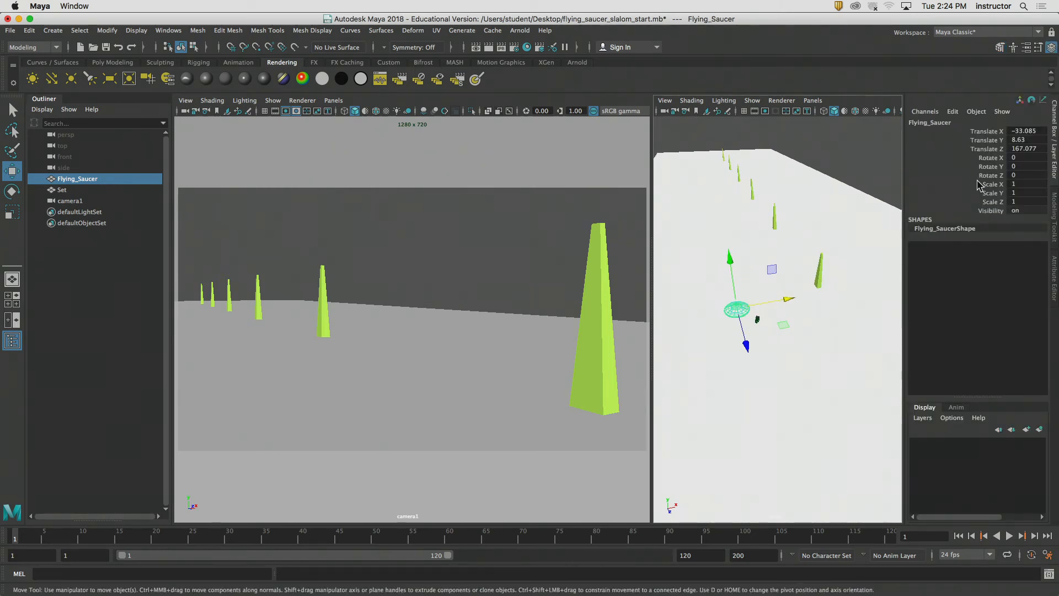
{"action": "left_click_drag", "start_coordinate": [969, 136], "coordinate": [953, 154]}
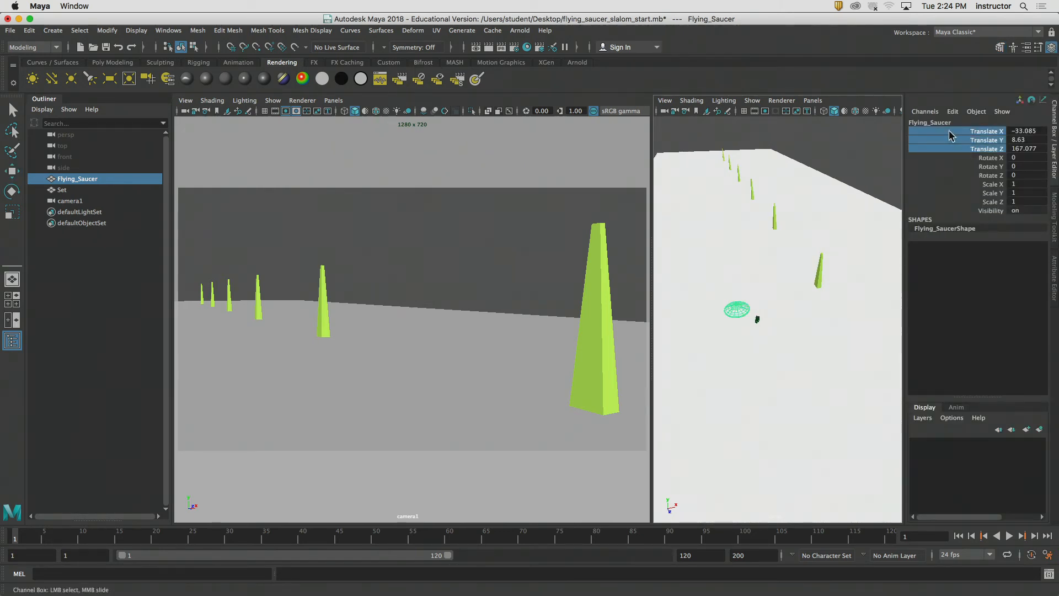
{"action": "right_click", "coordinate": [952, 136]}
{"action": "left_click", "coordinate": [956, 153]}
- Set the Time Slider preferences to a 3x key tick size and 24 fps x 1 playback speed, and save them
{"action": "left_click", "coordinate": [1047, 555]}
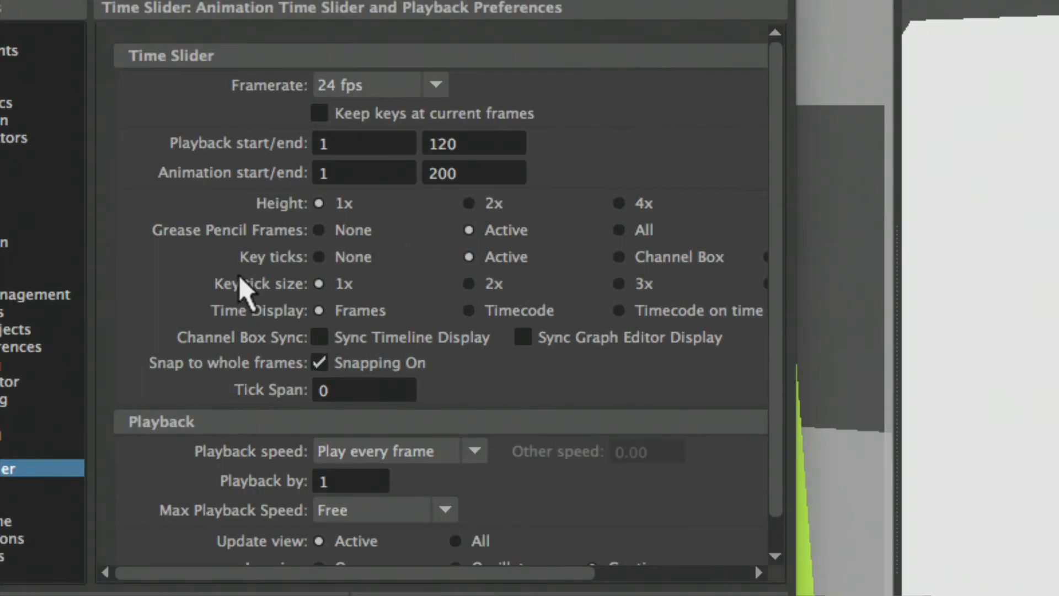
{"action": "left_click", "coordinate": [619, 283]}
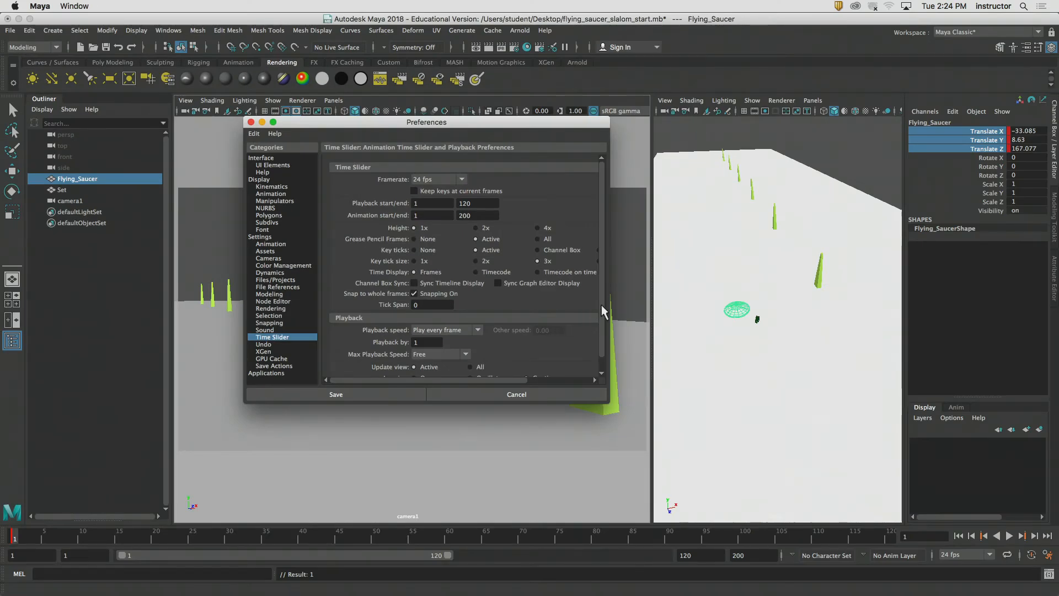
{"action": "scroll", "coordinate": [568, 331], "scroll_direction": "down", "scroll_amount": 2}
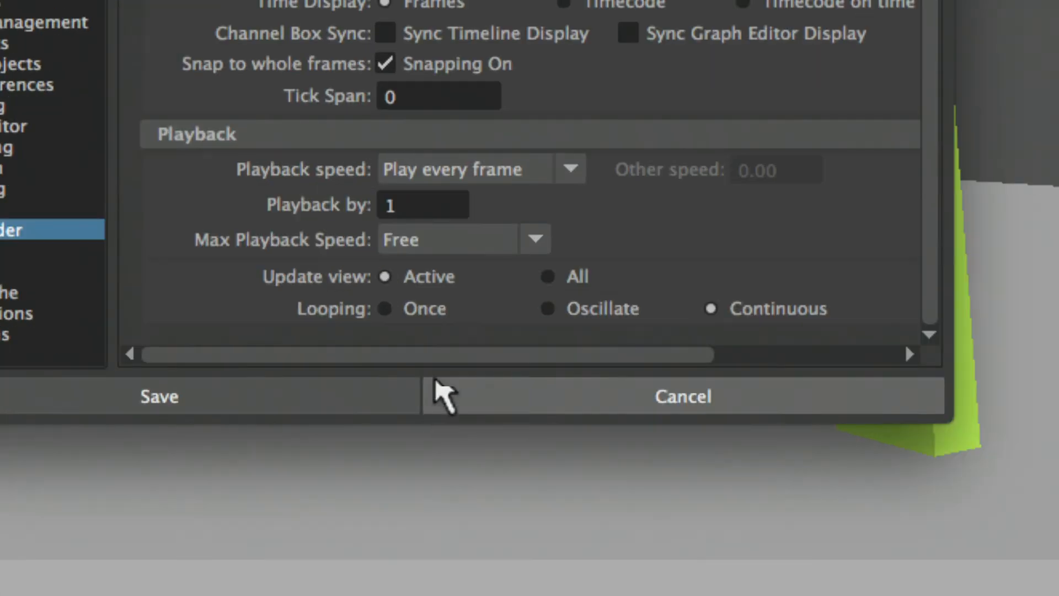
{"action": "left_click", "coordinate": [461, 277]}
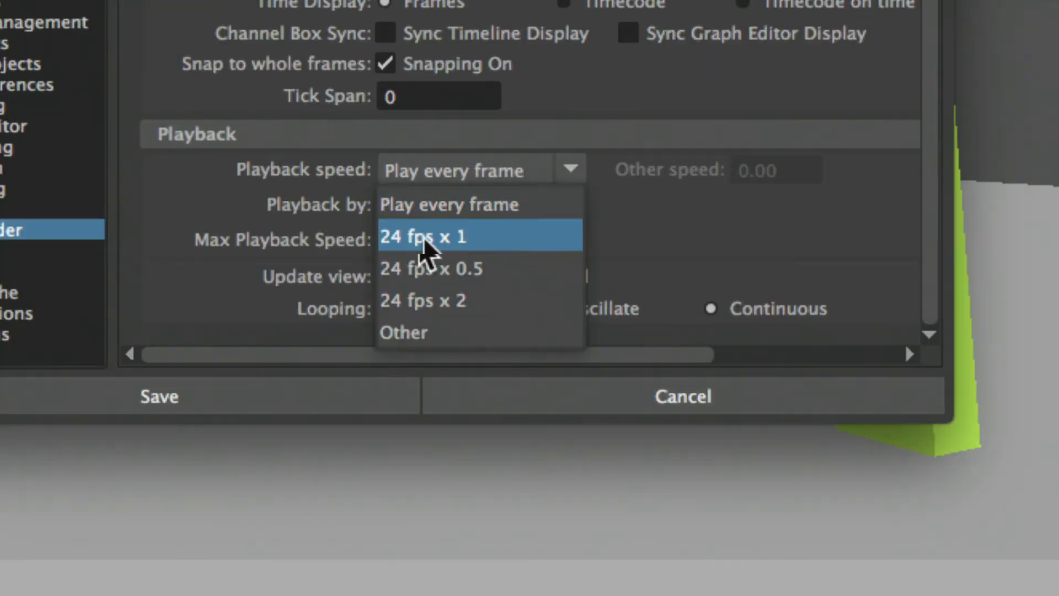
{"action": "left_click", "coordinate": [463, 242]}
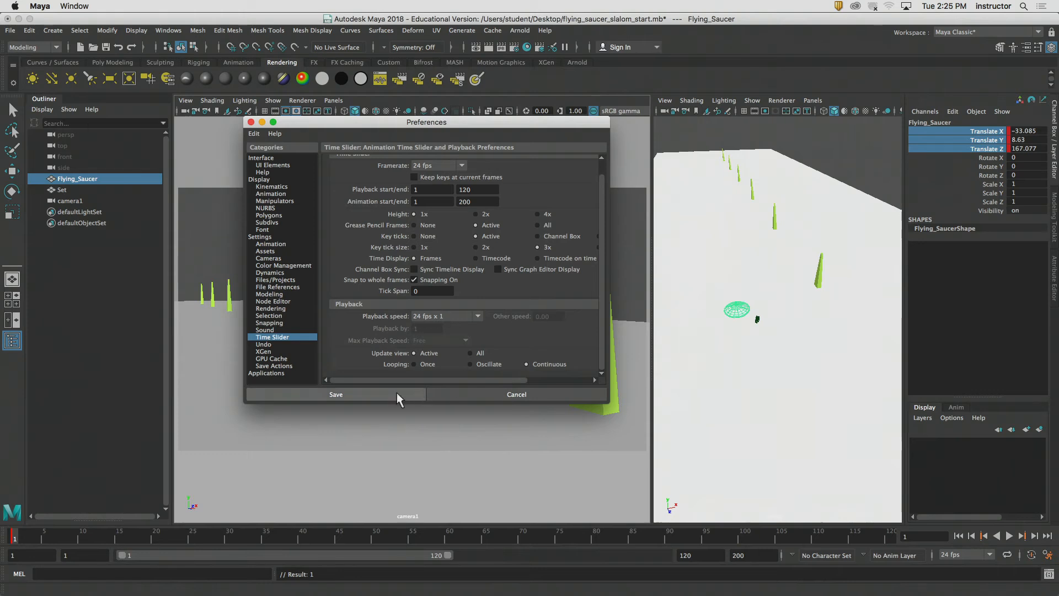
{"action": "left_click", "coordinate": [419, 381]}
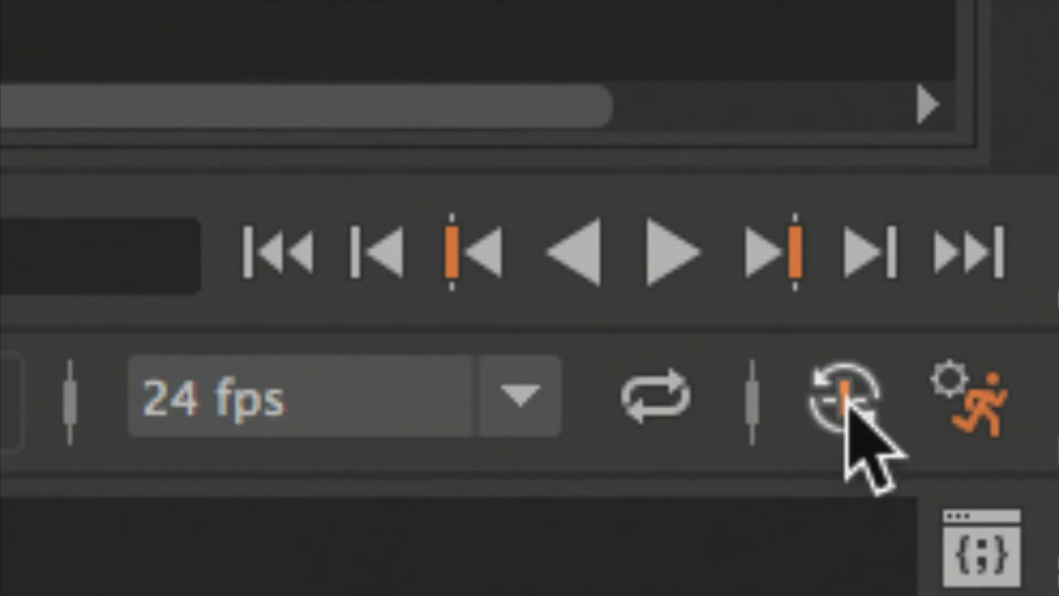
- Turn on auto keyframing and, at frame 10, move the saucer behind the nearest pylon to about X 19.96, Y 18.85, Z 126.73
{"action": "left_click", "coordinate": [846, 397]}
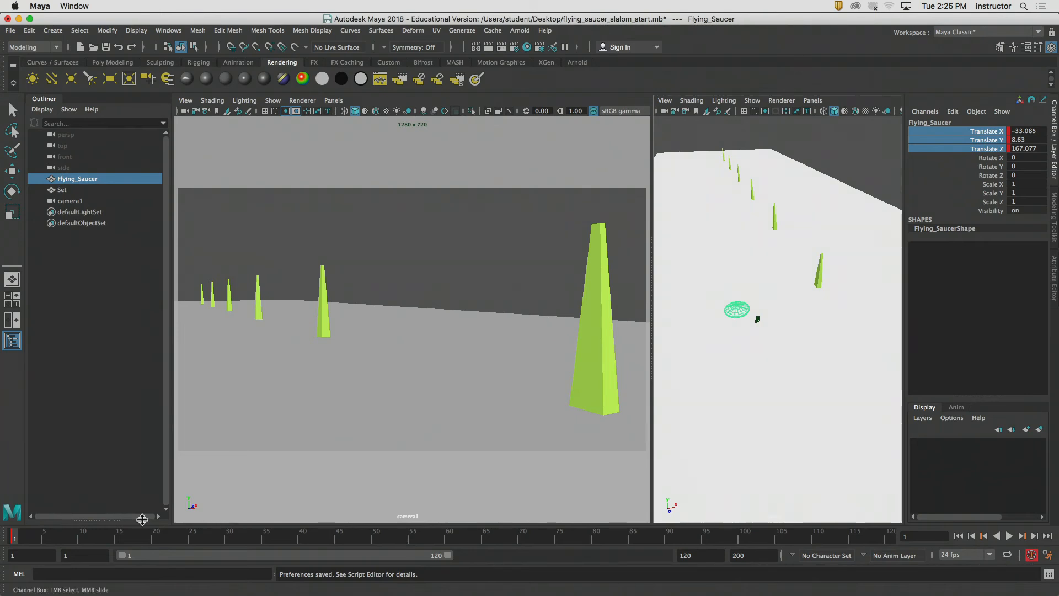
{"action": "left_click_drag", "start_coordinate": [44, 539], "coordinate": [82, 539]}
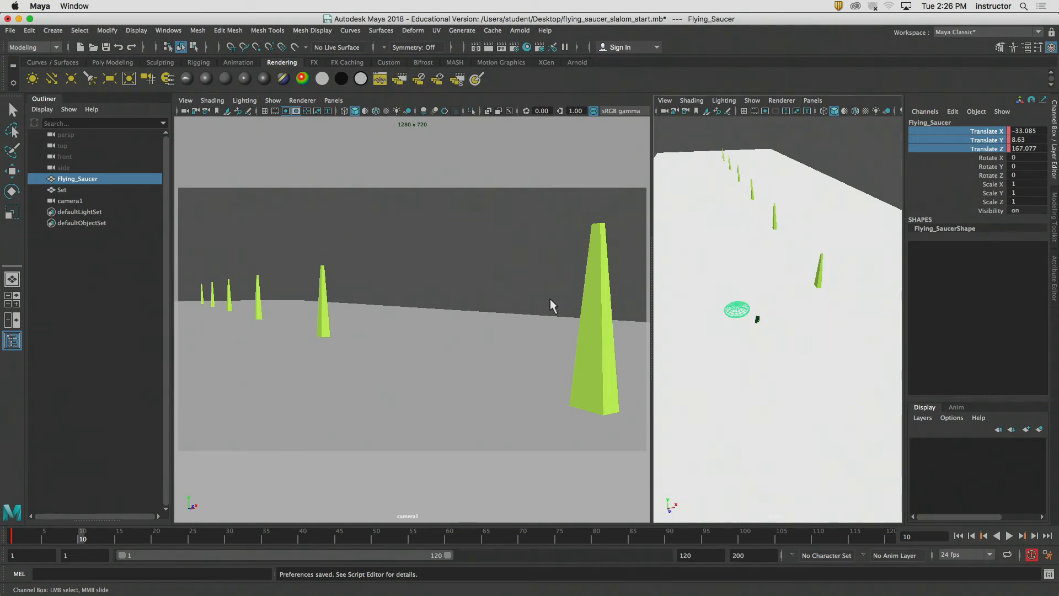
{"action": "key", "text": "w"}
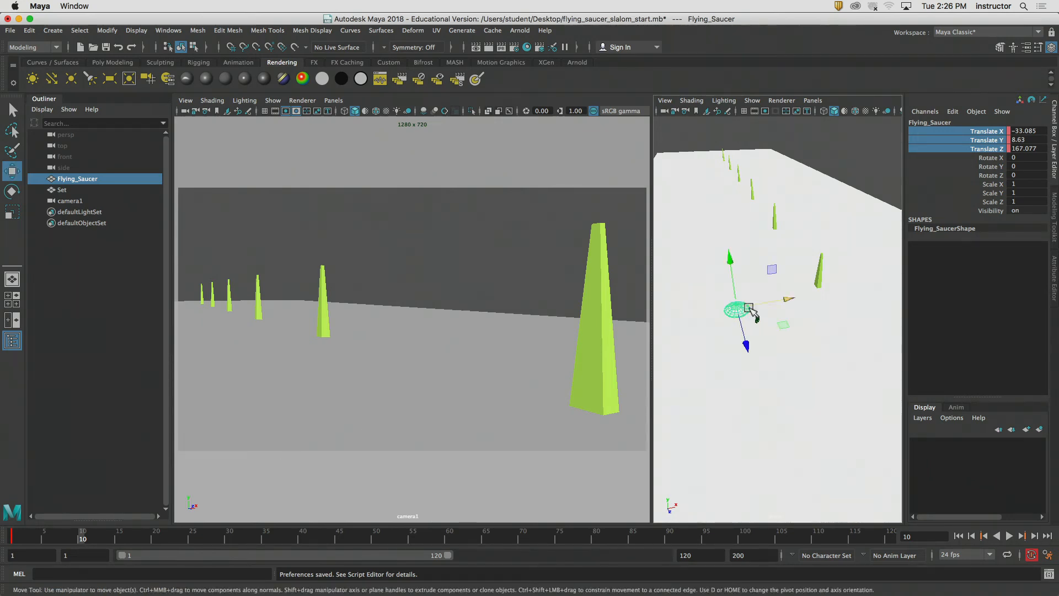
{"action": "left_click_drag", "start_coordinate": [752, 309], "coordinate": [756, 333], "text": "alt"}
{"action": "left_click_drag", "start_coordinate": [782, 437], "coordinate": [879, 317]}
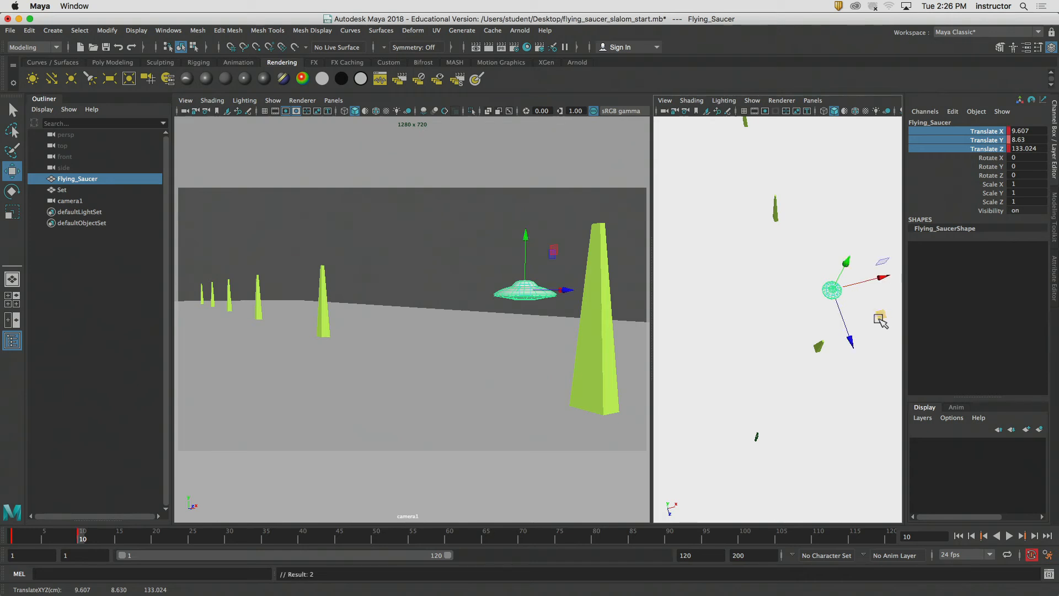
{"action": "left_click_drag", "start_coordinate": [787, 321], "coordinate": [769, 294], "text": "alt"}
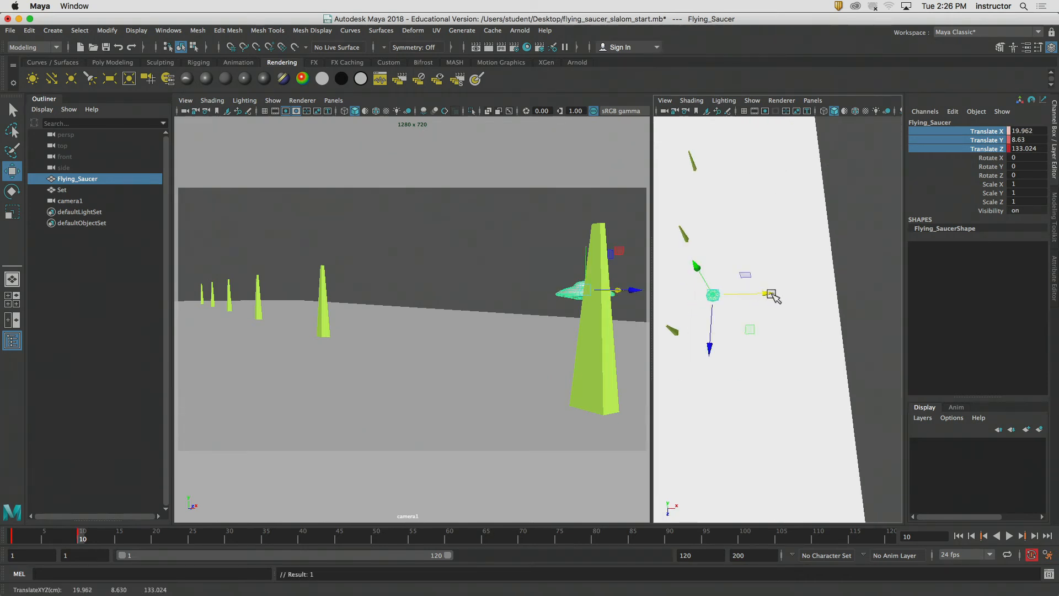
{"action": "left_click_drag", "start_coordinate": [710, 347], "coordinate": [800, 287]}
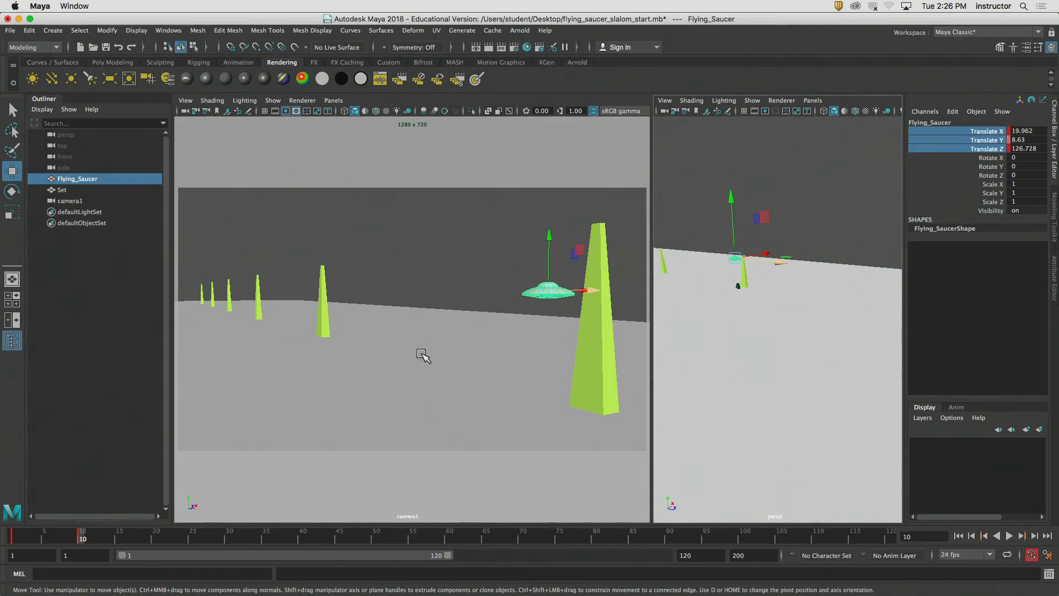
{"action": "left_click_drag", "start_coordinate": [731, 197], "coordinate": [728, 178]}
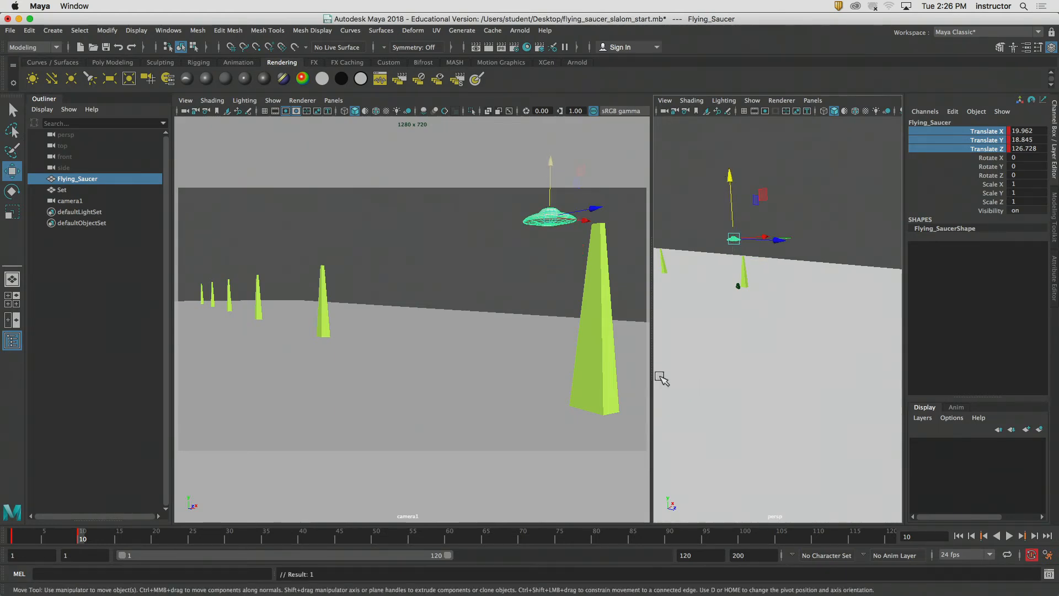
- At frame 20, move the saucer low across the other side of the pylon row, to about X -18.34, Y 4.24, Z 57.92
{"action": "left_click", "coordinate": [165, 543]}
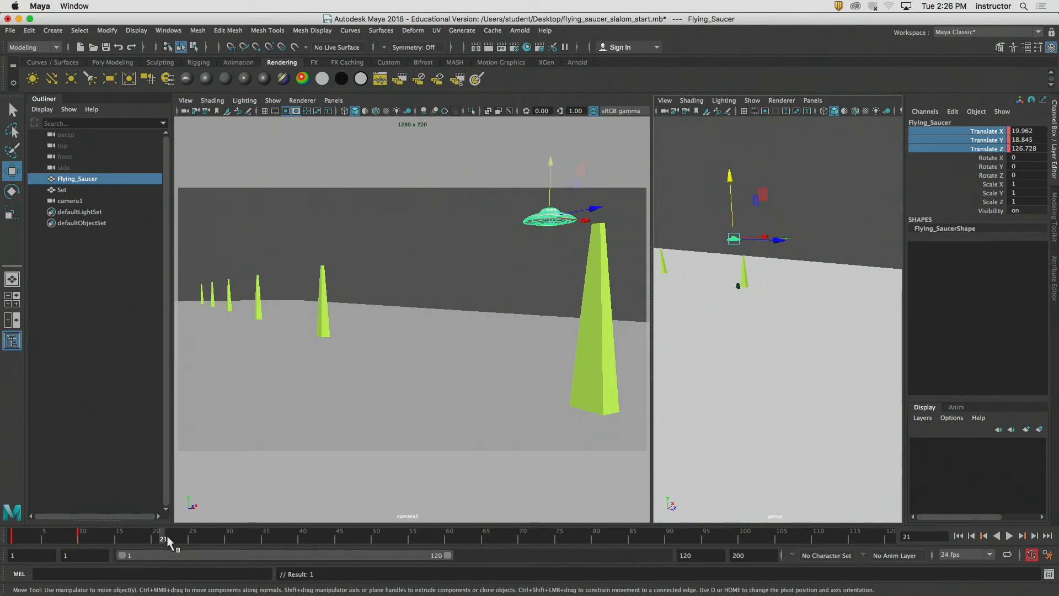
{"action": "left_click_drag", "start_coordinate": [168, 543], "coordinate": [158, 539]}
{"action": "left_click_drag", "start_coordinate": [828, 218], "coordinate": [748, 261], "text": "alt"}
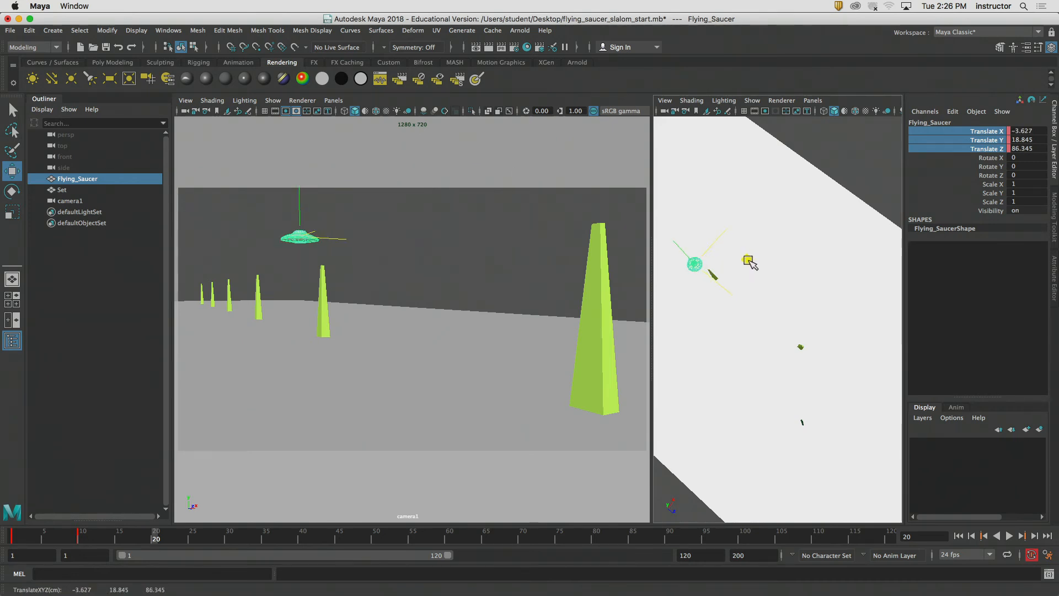
{"action": "middle_click_drag", "start_coordinate": [744, 256], "coordinate": [742, 225], "text": "alt"}
{"action": "left_click_drag", "start_coordinate": [770, 282], "coordinate": [773, 168]}
{"action": "left_click_drag", "start_coordinate": [825, 229], "coordinate": [809, 231]}
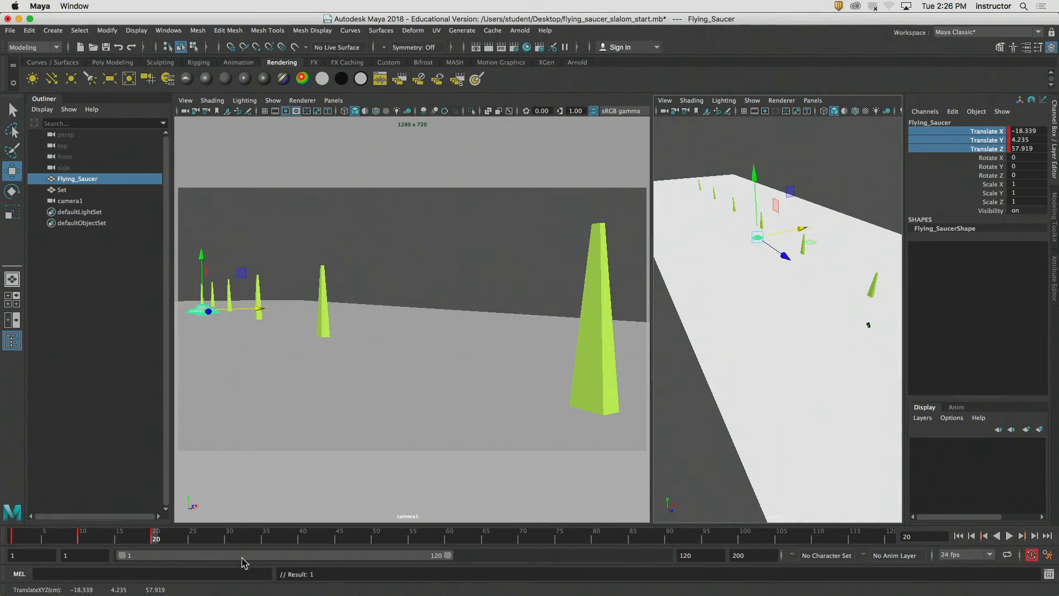
- At frame 30, move the saucer back across the pylon row to about X 5.22, Z 55.17
{"action": "left_click_drag", "start_coordinate": [231, 539], "coordinate": [229, 540]}
{"action": "left_click_drag", "start_coordinate": [746, 298], "coordinate": [726, 321], "text": "alt"}
{"action": "left_click_drag", "start_coordinate": [827, 242], "coordinate": [869, 240]}
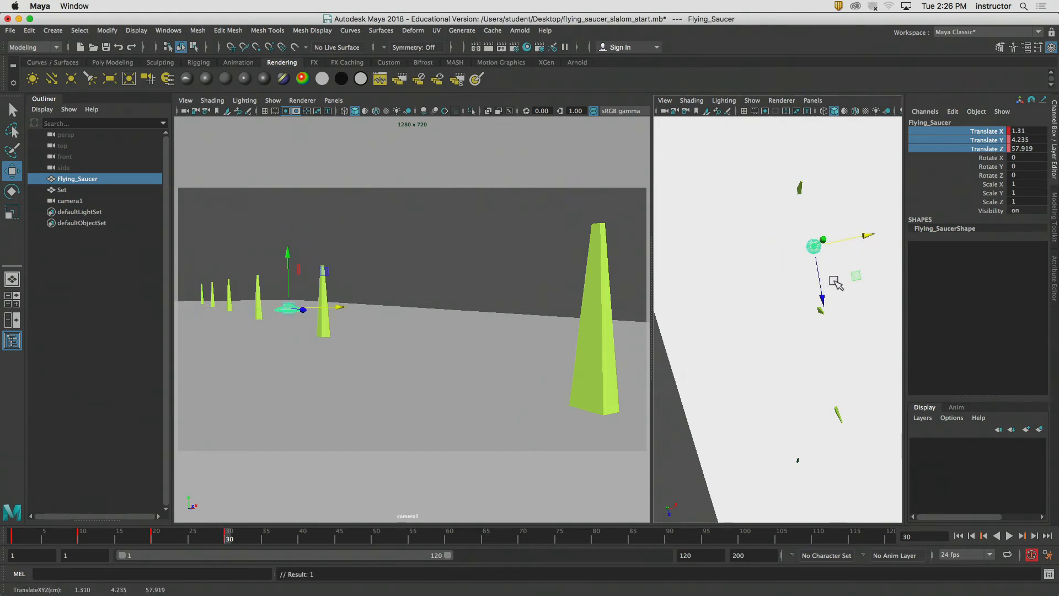
{"action": "middle_click_drag", "start_coordinate": [870, 260], "coordinate": [773, 265], "text": "alt"}
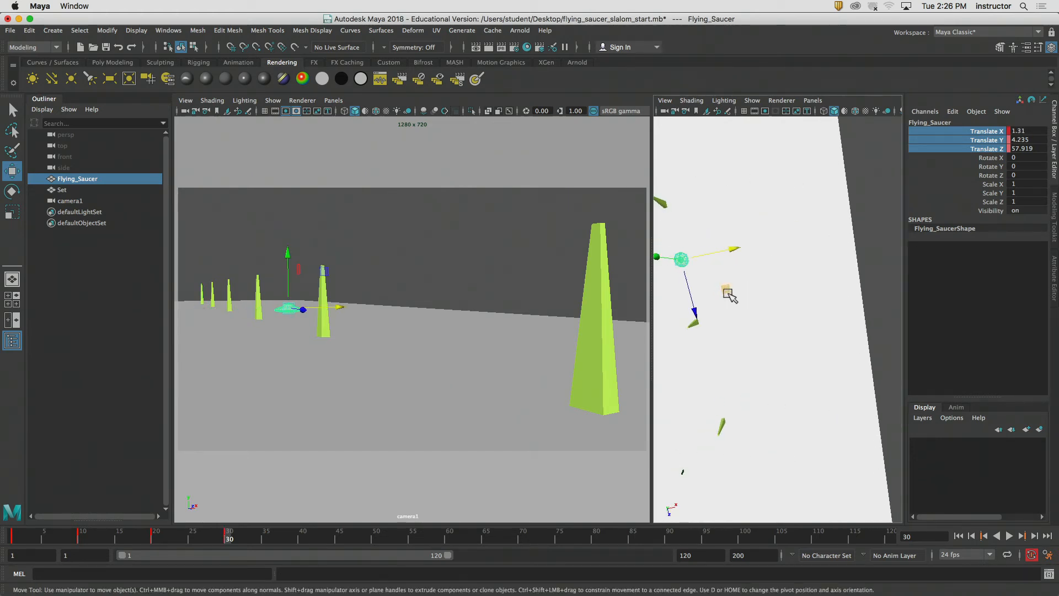
{"action": "left_click_drag", "start_coordinate": [730, 291], "coordinate": [733, 286]}
{"action": "middle_click_drag", "start_coordinate": [695, 266], "coordinate": [757, 270], "text": "alt"}
{"action": "left_click_drag", "start_coordinate": [815, 281], "coordinate": [804, 266], "text": "alt"}
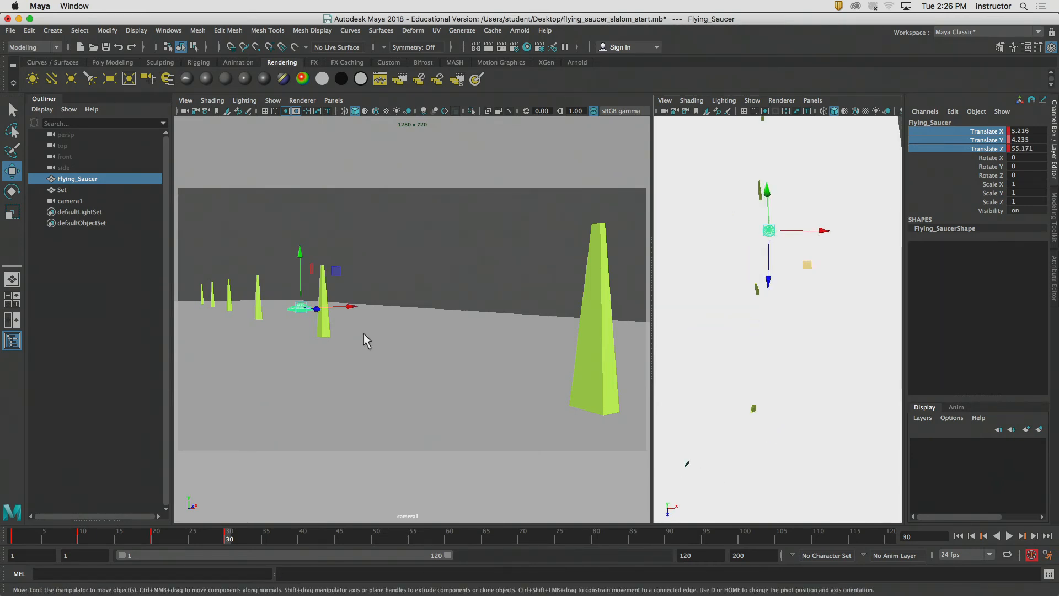
- Examine the saucer's frame 30 position relative to the neighbouring pylons in the persp view
{"action": "left_click_drag", "start_coordinate": [670, 264], "coordinate": [776, 216], "text": "alt"}
{"action": "right_click_drag", "start_coordinate": [775, 217], "coordinate": [726, 241], "text": "alt"}
{"action": "middle_click_drag", "start_coordinate": [725, 241], "coordinate": [754, 262], "text": "alt"}
{"action": "key", "text": "f"}
{"action": "left_click_drag", "start_coordinate": [730, 263], "coordinate": [728, 245], "text": "alt"}
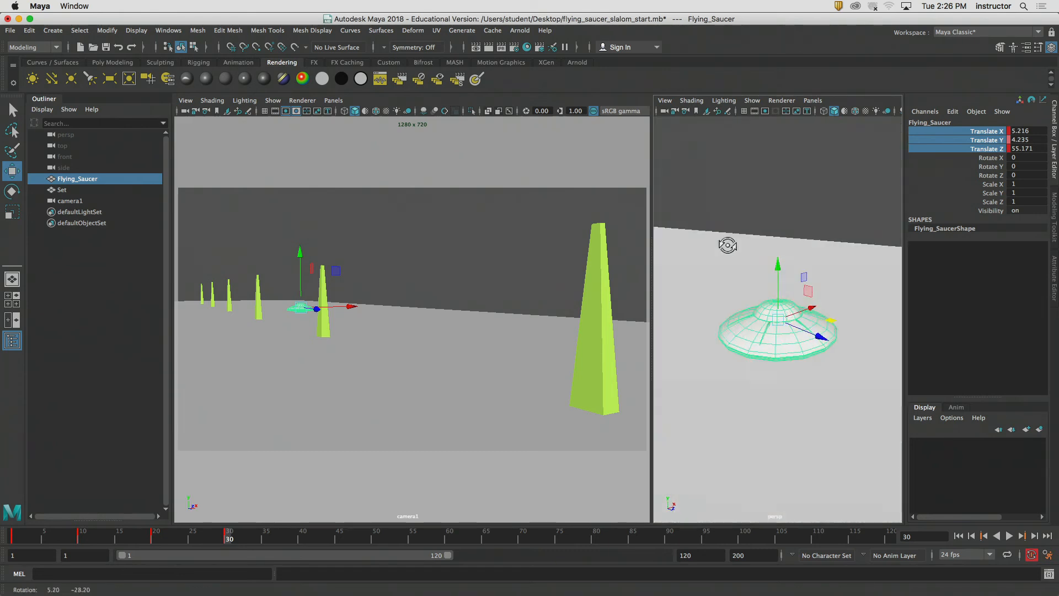
{"action": "right_click_drag", "start_coordinate": [728, 246], "coordinate": [683, 256], "text": "alt"}
{"action": "left_click_drag", "start_coordinate": [683, 255], "coordinate": [714, 258], "text": "alt"}
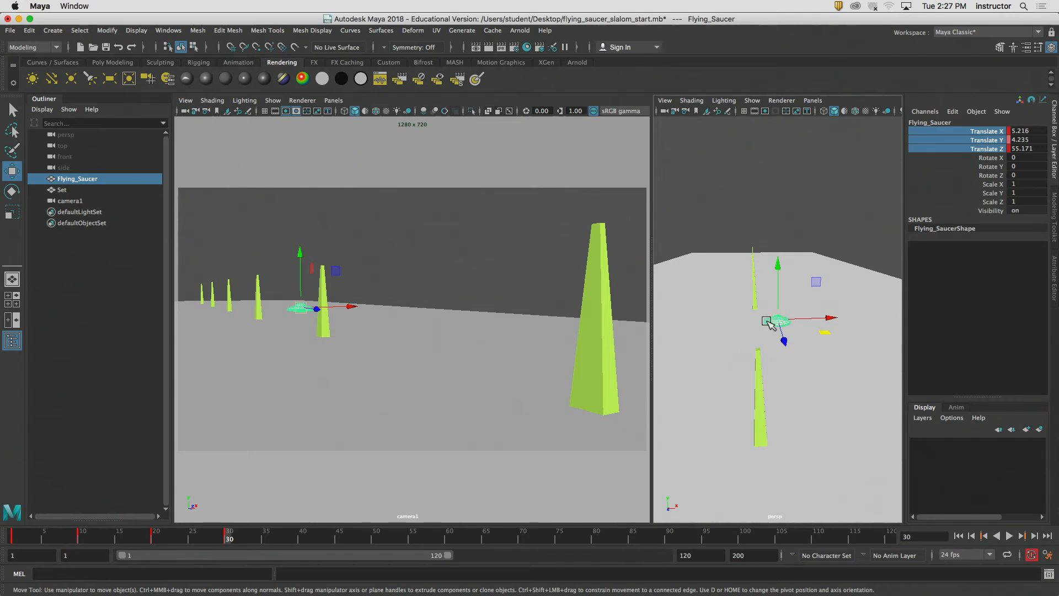
- Move the flying saucer at frame 30 to about X 7.3, Y 5.28, Z 41.05
{"action": "left_click_drag", "start_coordinate": [831, 321], "coordinate": [789, 338]}
{"action": "left_click_drag", "start_coordinate": [798, 295], "coordinate": [810, 291]}
{"action": "left_click_drag", "start_coordinate": [804, 333], "coordinate": [742, 356]}
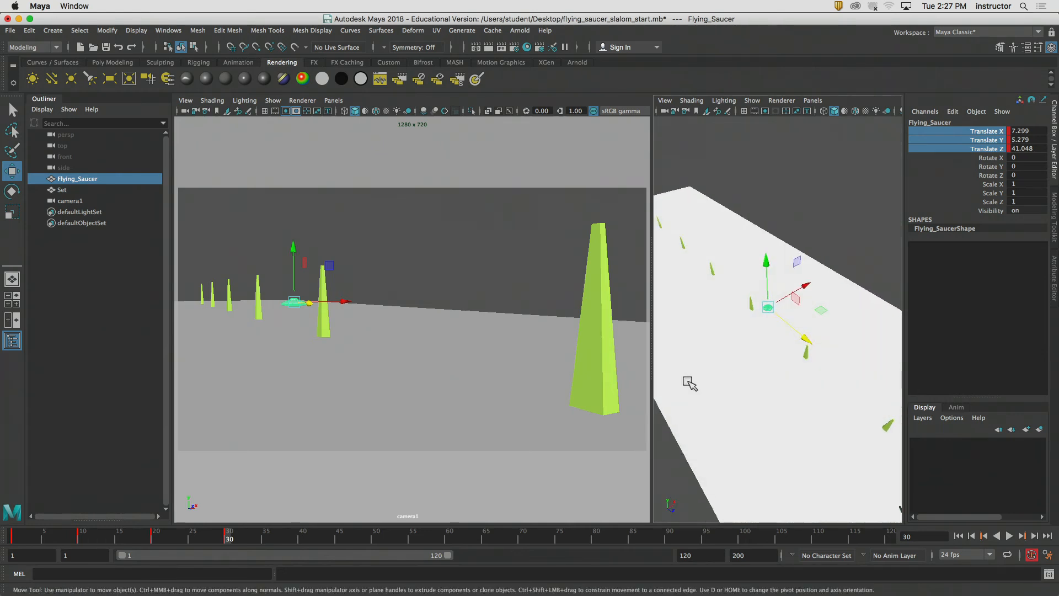
- Move the flying saucer at frame 40 farther down the course to about X -9.18, Z -11.41
{"action": "left_click", "coordinate": [306, 536]}
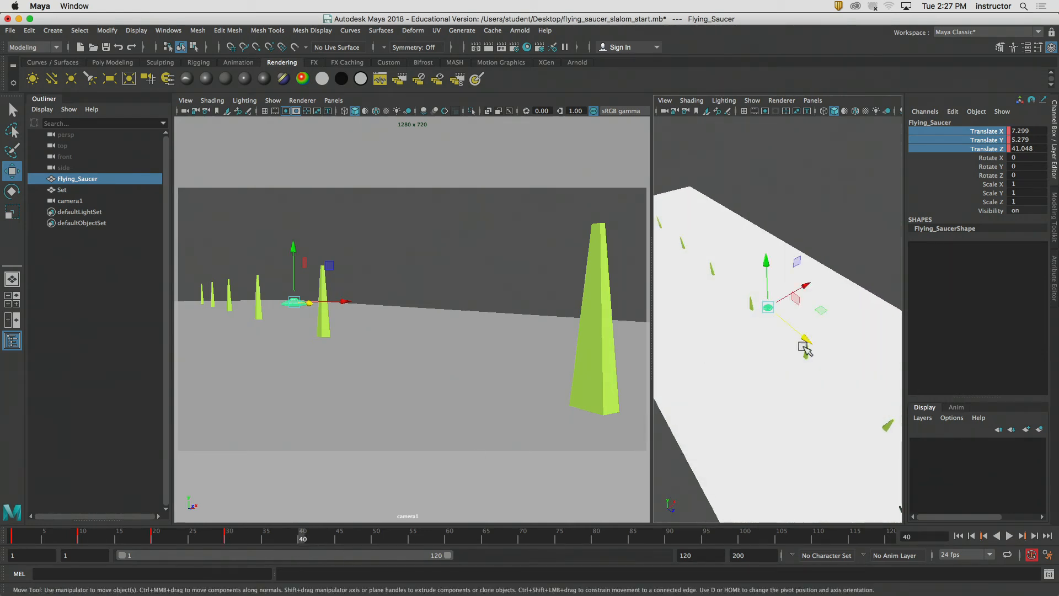
{"action": "left_click_drag", "start_coordinate": [804, 338], "coordinate": [751, 312]}
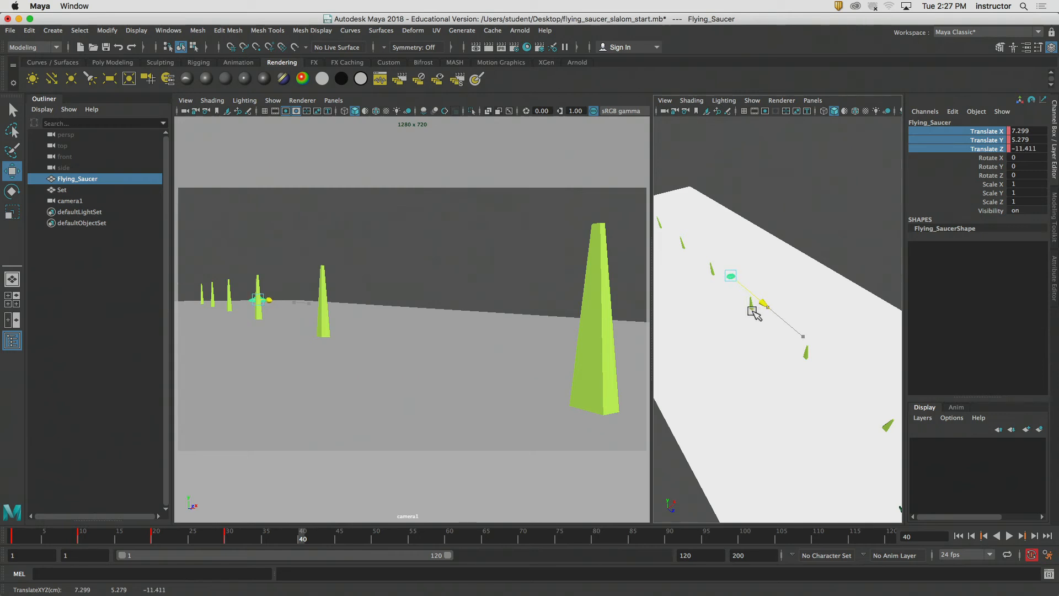
{"action": "left_click_drag", "start_coordinate": [772, 257], "coordinate": [759, 265]}
- Try moving the flying saucer at frame 50, then undo that move and the frame 40 move
{"action": "left_click", "coordinate": [376, 543]}
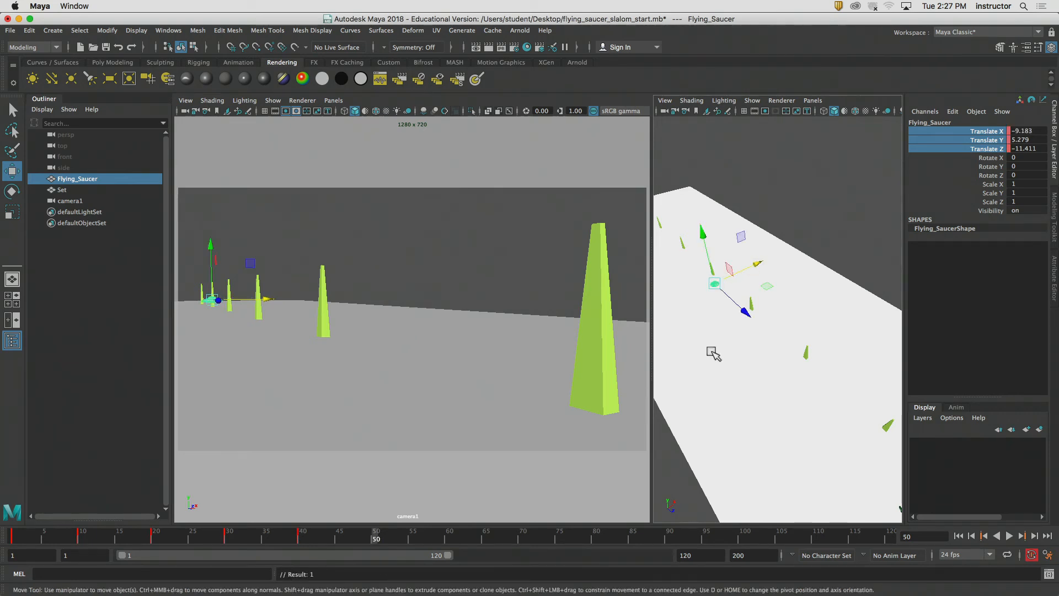
{"action": "left_click_drag", "start_coordinate": [709, 350], "coordinate": [798, 307], "text": "alt"}
{"action": "key", "text": "super+z"}
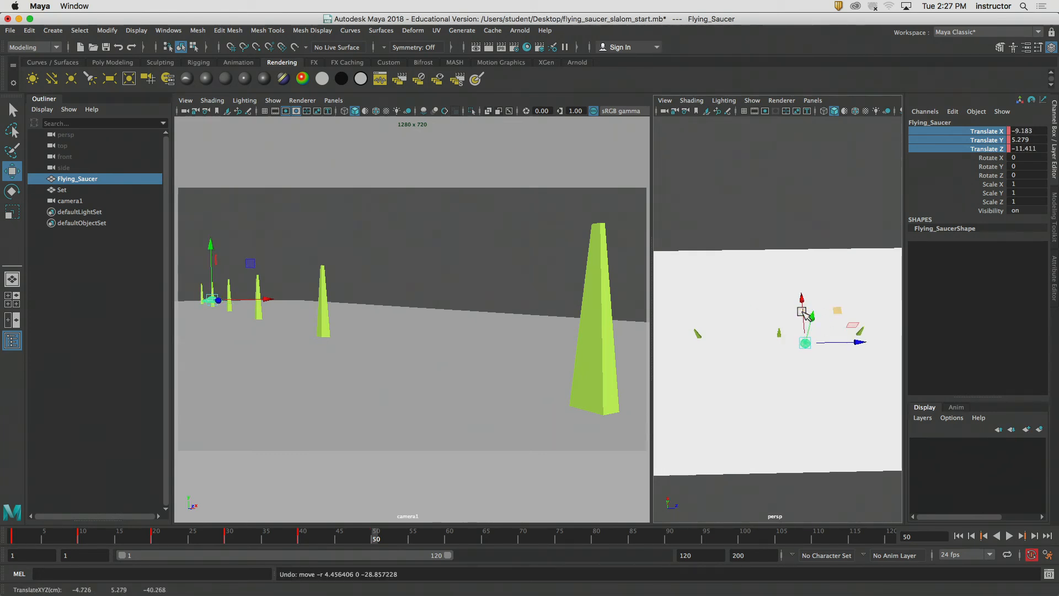
{"action": "key", "text": "super+z"}
{"action": "key", "text": "super+z"}
{"action": "key", "text": "super+z"}
{"action": "key", "text": "super+z"}
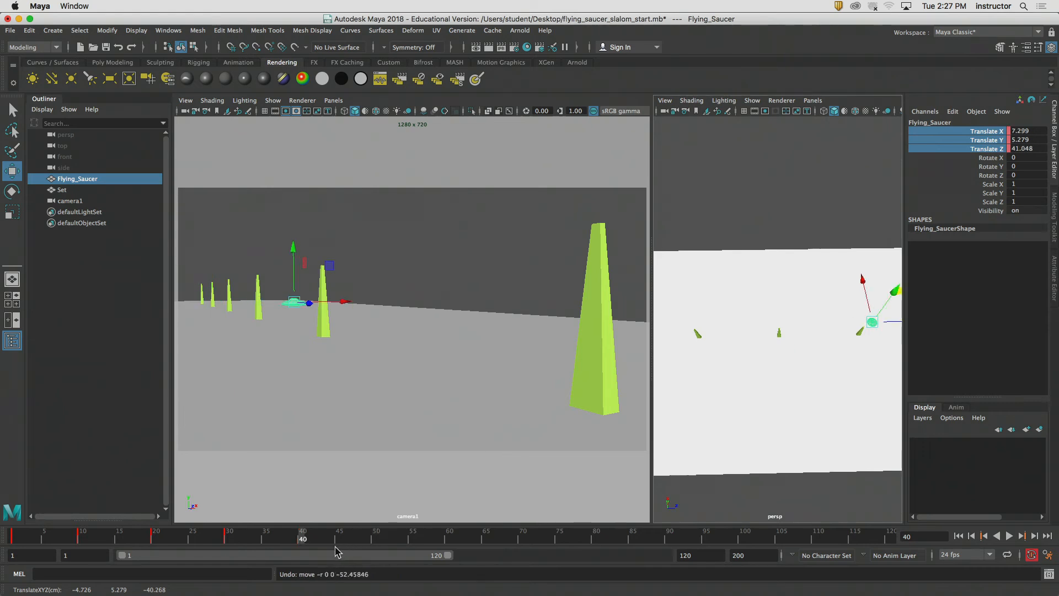
{"action": "left_click_drag", "start_coordinate": [318, 544], "coordinate": [236, 539]}
{"action": "key", "text": "f"}
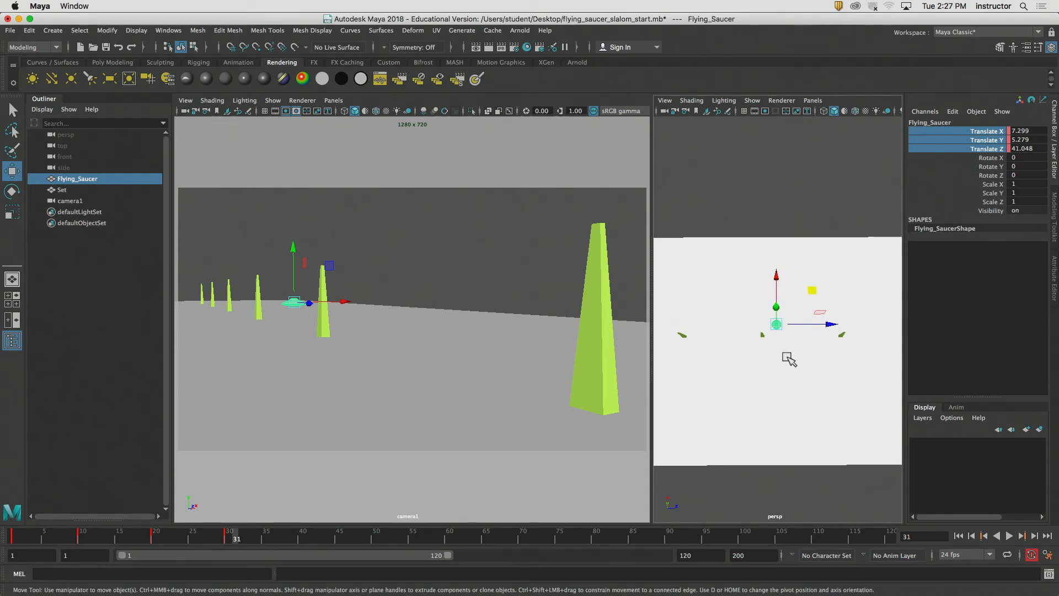
{"action": "left_click_drag", "start_coordinate": [777, 278], "coordinate": [805, 314]}
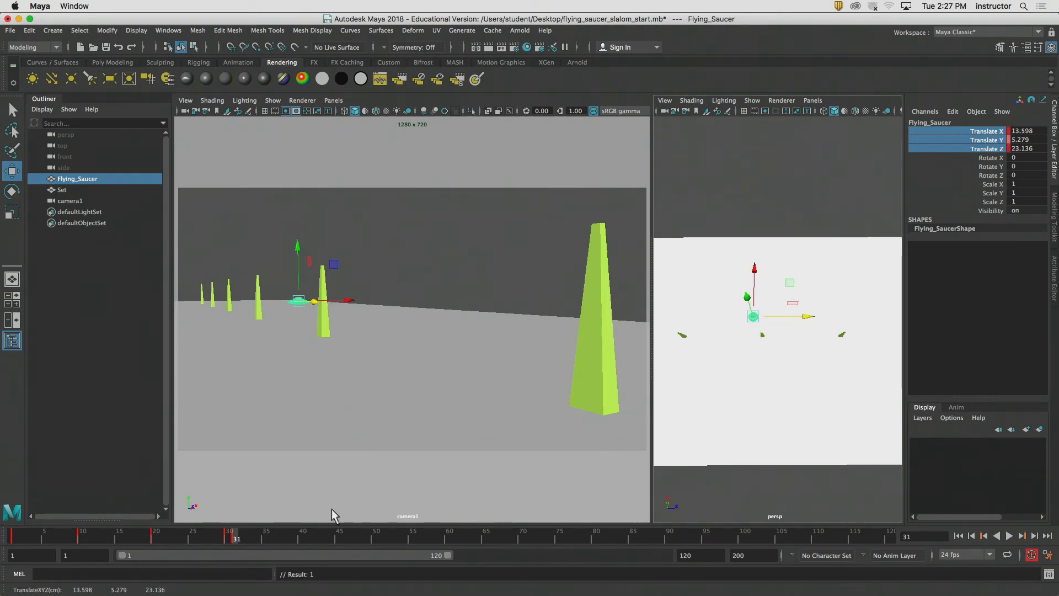
{"action": "key", "text": "ctrl+z"}
{"action": "key", "text": "ctrl+z"}
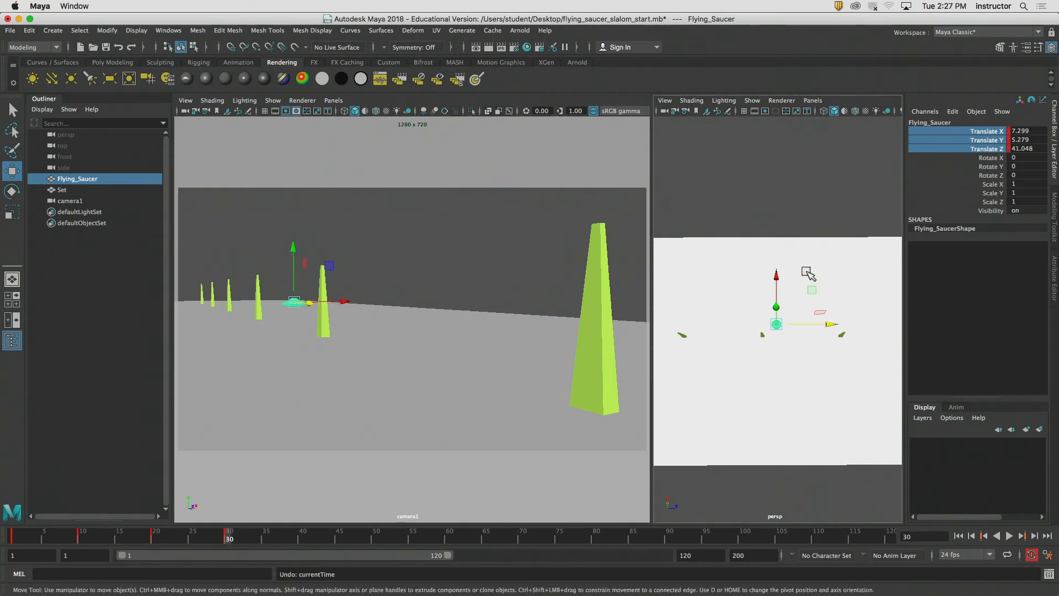
- Move the flying saucer at frame 30 past the middle cone to about X 21.87, Z -4.19
{"action": "mouse_move", "coordinate": [832, 326]}
{"action": "left_mouse_down"}
{"action": "mouse_move", "coordinate": [814, 329]}
{"action": "mouse_move", "coordinate": [827, 327]}
{"action": "left_mouse_up"}
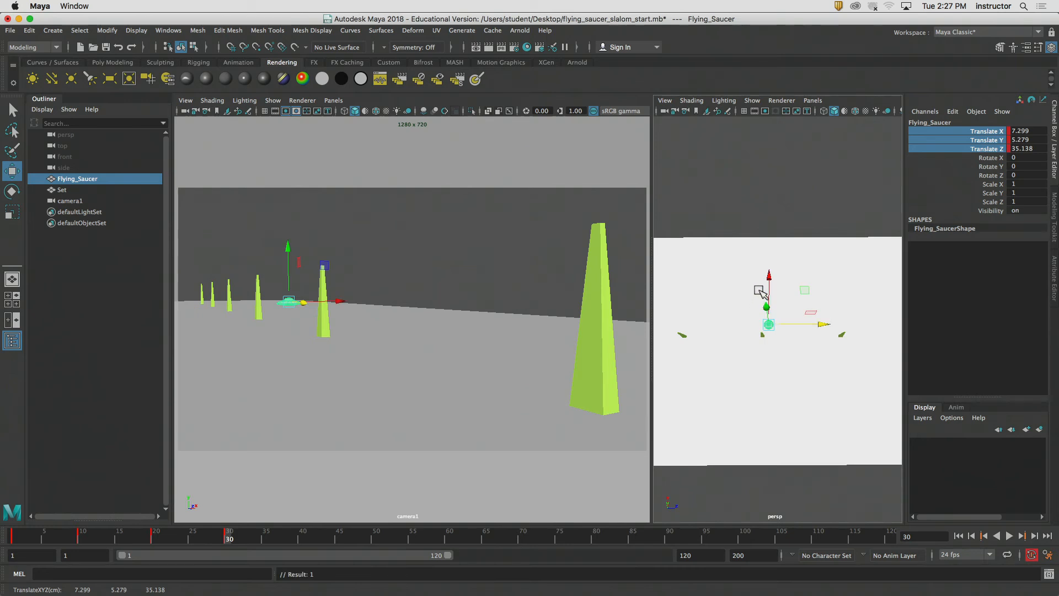
{"action": "left_click_drag", "start_coordinate": [769, 279], "coordinate": [770, 261]}
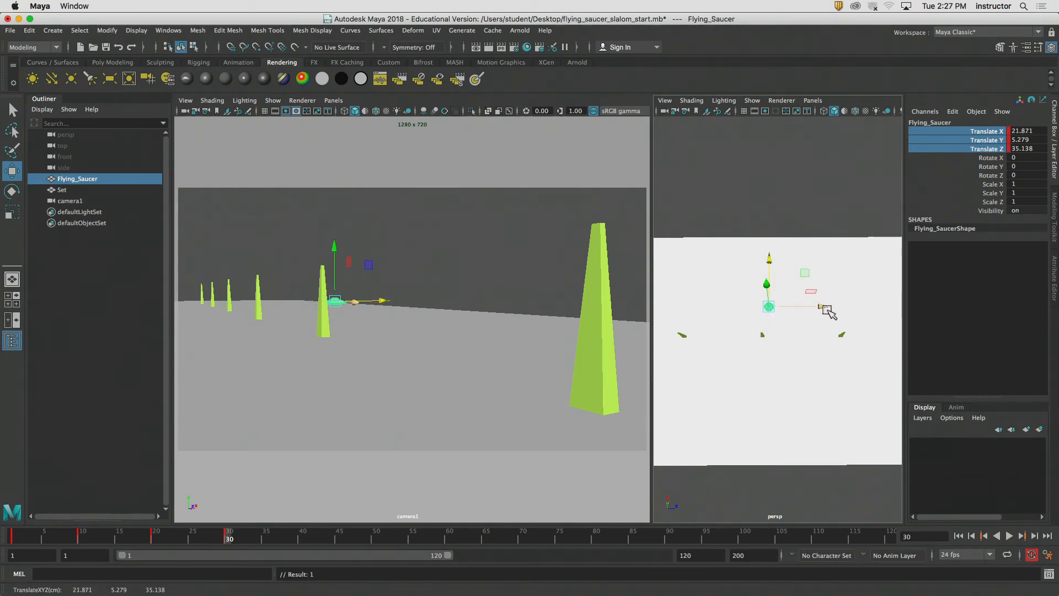
{"action": "left_click_drag", "start_coordinate": [826, 307], "coordinate": [775, 311]}
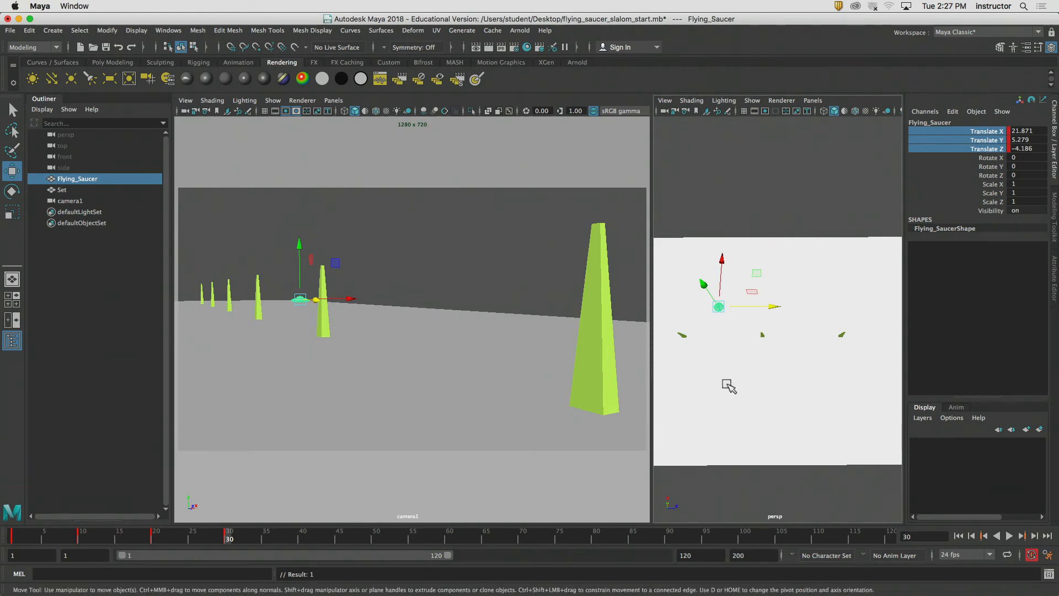
- Undo the recent frame 30 moves of the flying saucer, including its height and depth changes
{"action": "key", "text": "ctrl+z"}
{"action": "key", "text": "ctrl+z"}
{"action": "key", "text": "ctrl+z"}
{"action": "key", "text": "ctrl+z"}
{"action": "key", "text": "ctrl+z"}
{"action": "key", "text": "ctrl+z"}
{"action": "key", "text": "ctrl+z"}
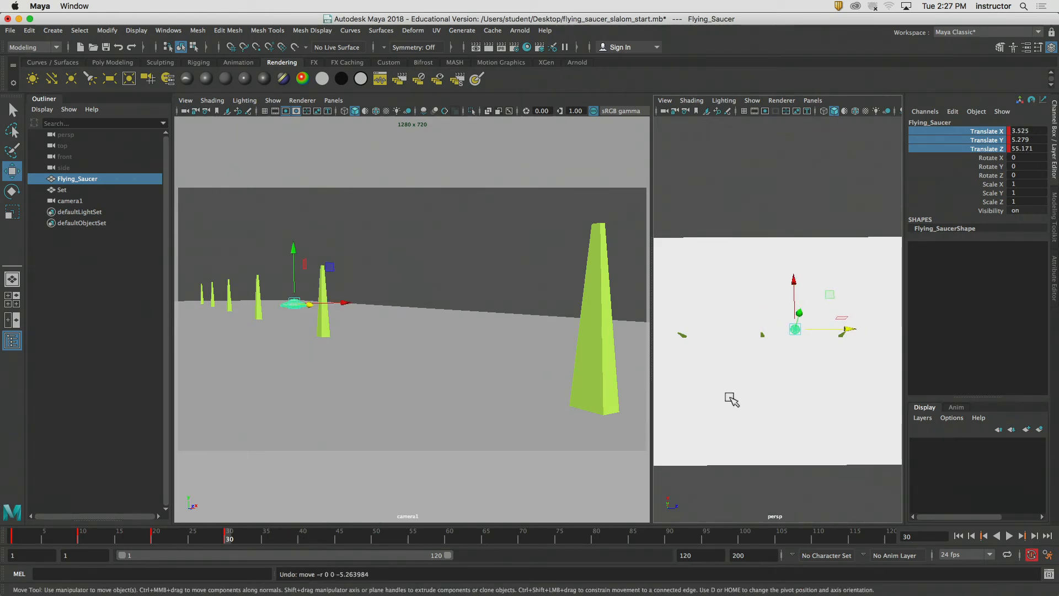
- Move the flying saucer sideways at frame 30 to about X 19.88
{"action": "left_click_drag", "start_coordinate": [751, 392], "coordinate": [811, 366], "text": "alt"}
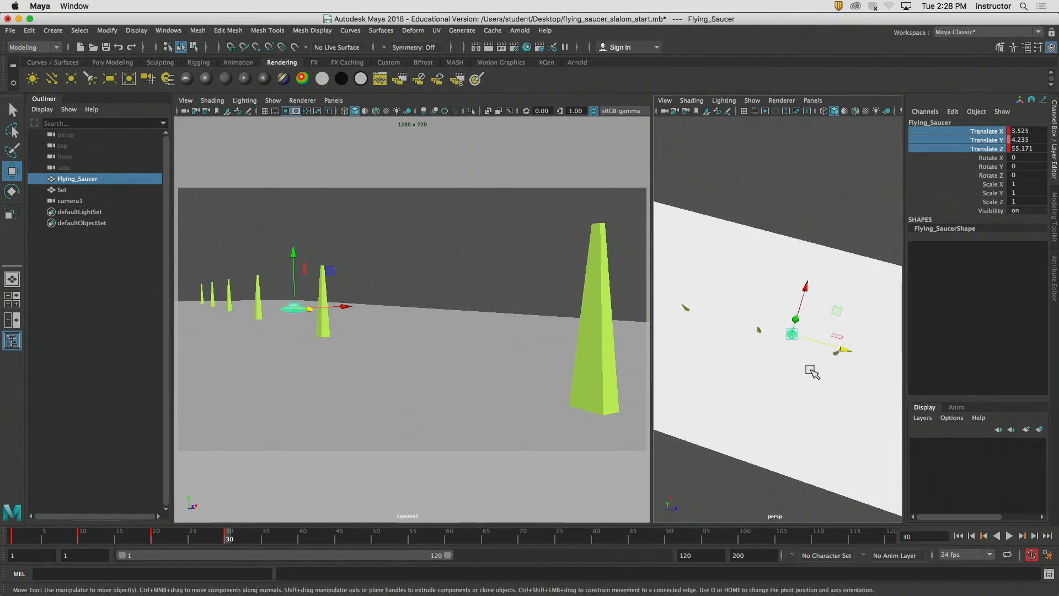
{"action": "left_click_drag", "start_coordinate": [808, 287], "coordinate": [816, 268]}
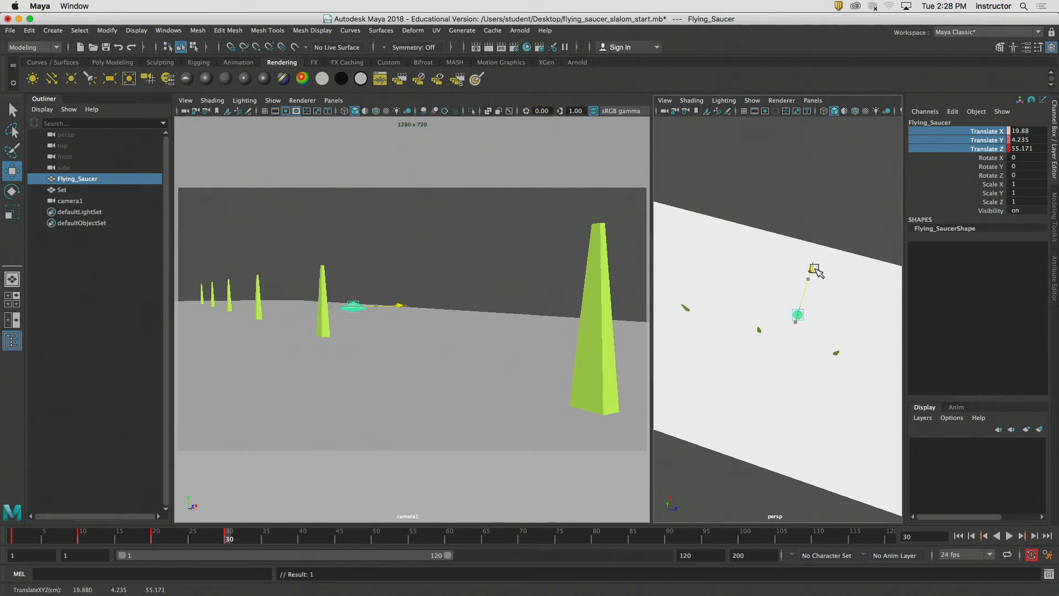
- Key the flying saucer at frame 40 on the opposite side of the cones, at about X -16.8, Z -5.97
{"action": "left_click_drag", "start_coordinate": [305, 539], "coordinate": [302, 538]}
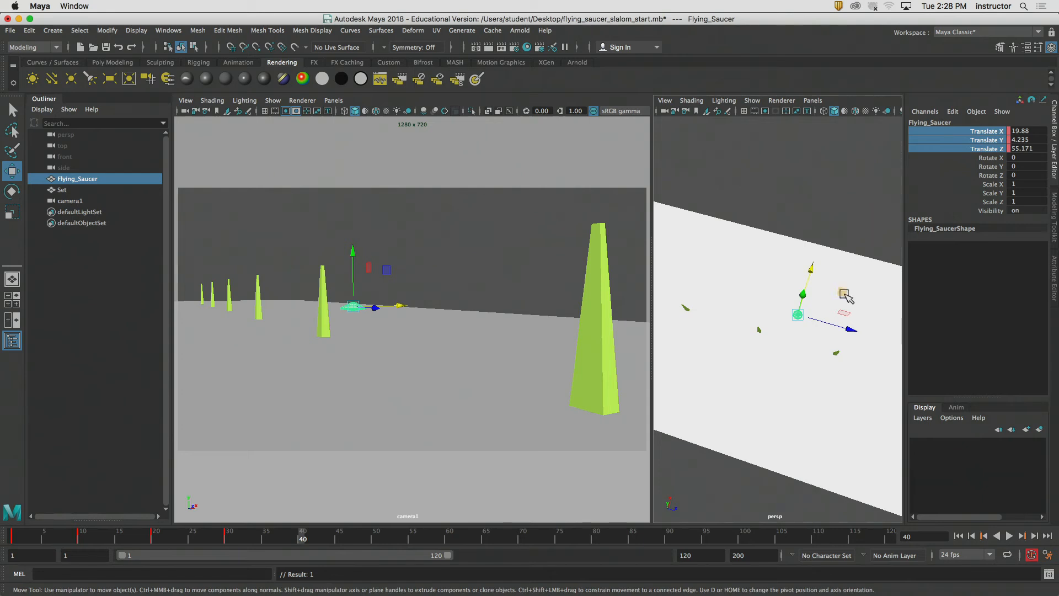
{"action": "left_click_drag", "start_coordinate": [838, 290], "coordinate": [756, 310]}
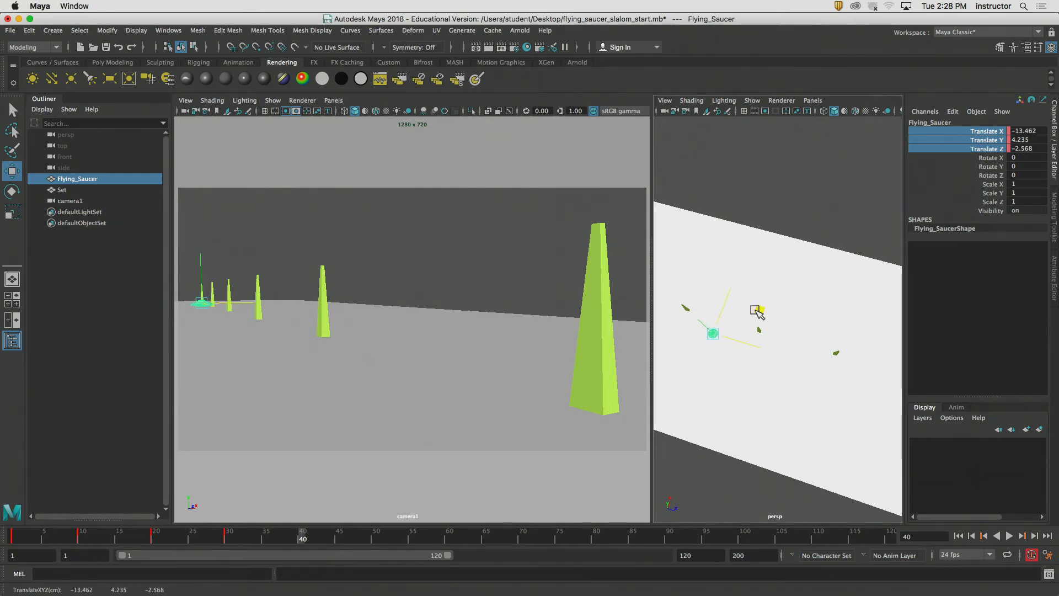
{"action": "key", "text": "s"}
{"action": "middle_click_drag", "start_coordinate": [744, 329], "coordinate": [805, 317], "text": "alt"}
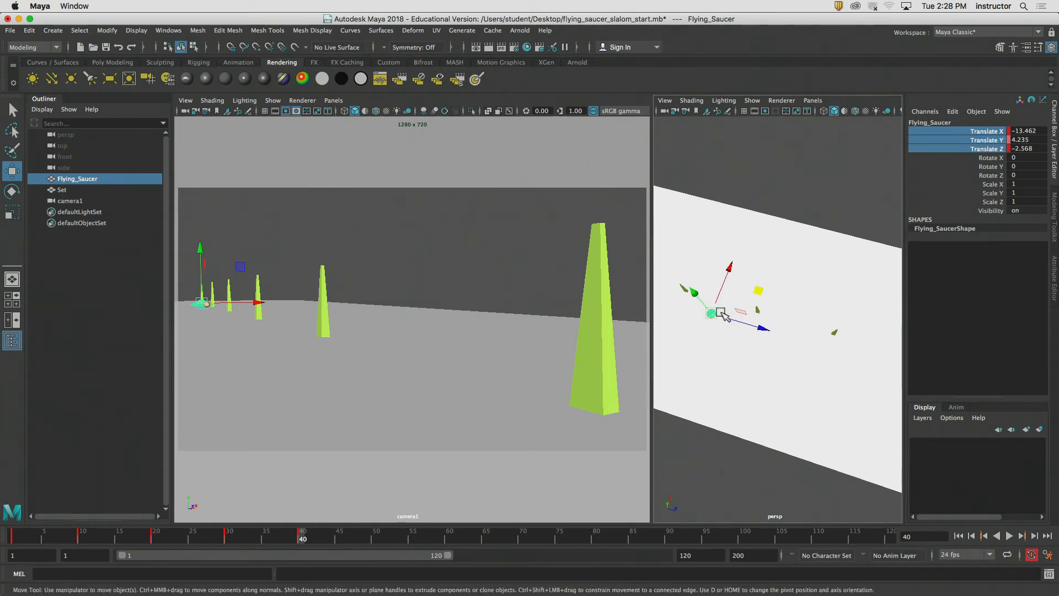
{"action": "middle_click_drag", "start_coordinate": [695, 314], "coordinate": [844, 339], "text": "alt"}
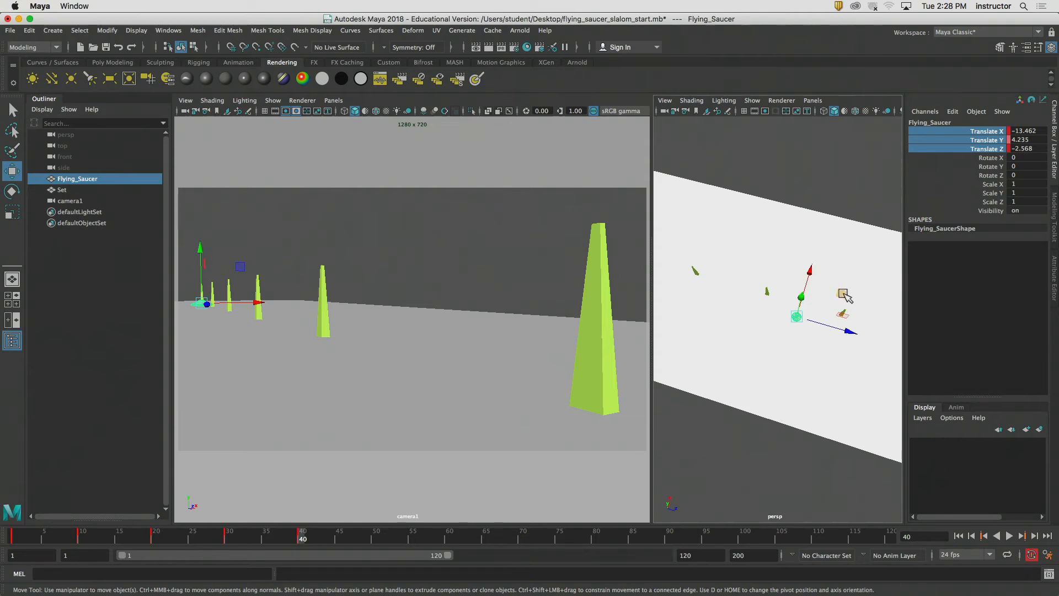
{"action": "left_click_drag", "start_coordinate": [842, 293], "coordinate": [835, 297]}
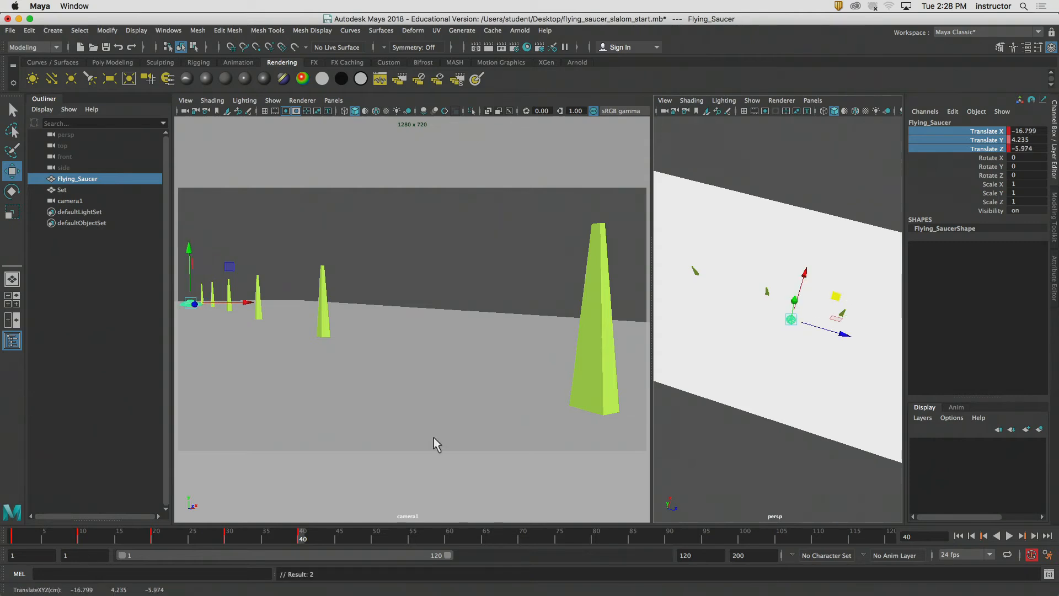
- Move the flying saucer farther down the course and raise it above the ground at frame 50
{"action": "left_click", "coordinate": [380, 536]}
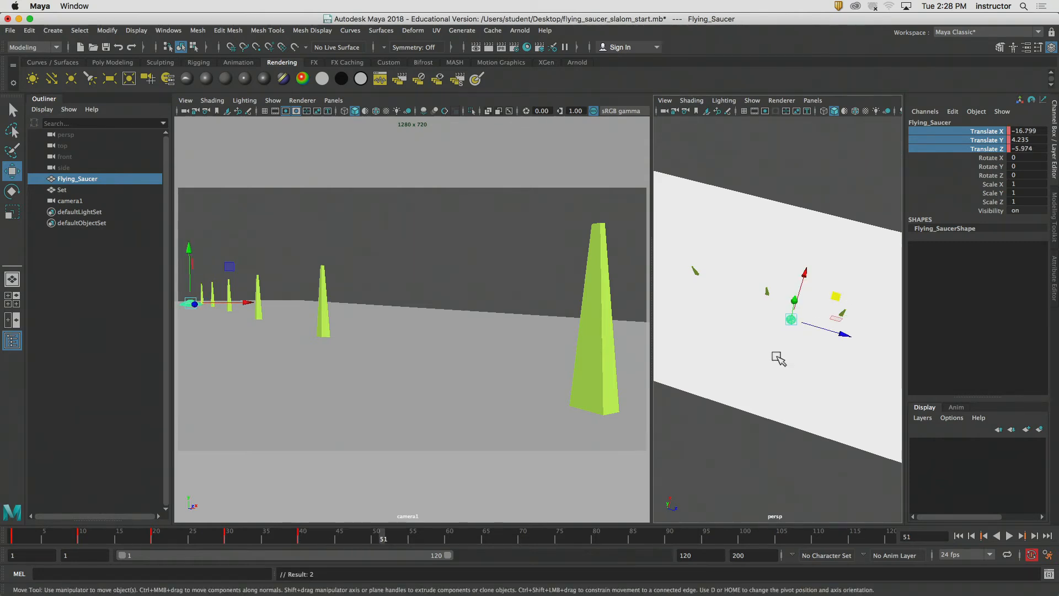
{"action": "left_click", "coordinate": [374, 542]}
{"action": "left_click_drag", "start_coordinate": [836, 296], "coordinate": [736, 269]}
{"action": "left_click_drag", "start_coordinate": [735, 272], "coordinate": [751, 151]}
- Move the flying saucer at frame 61 to about X 87.29, Y 61.17, Z -88.18, high above the end of the course
{"action": "left_click", "coordinate": [462, 531]}
{"action": "left_click_drag", "start_coordinate": [816, 222], "coordinate": [731, 234]}
{"action": "mouse_move", "coordinate": [731, 234]}
{"action": "left_mouse_down", "text": "alt"}
{"action": "mouse_move", "coordinate": [785, 225]}
{"action": "mouse_move", "coordinate": [713, 243]}
{"action": "mouse_move", "coordinate": [739, 243]}
{"action": "left_mouse_up", "text": "alt"}
{"action": "right_click_drag", "start_coordinate": [740, 243], "coordinate": [633, 237], "text": "alt"}
{"action": "left_click_drag", "start_coordinate": [741, 257], "coordinate": [745, 217], "text": "alt"}
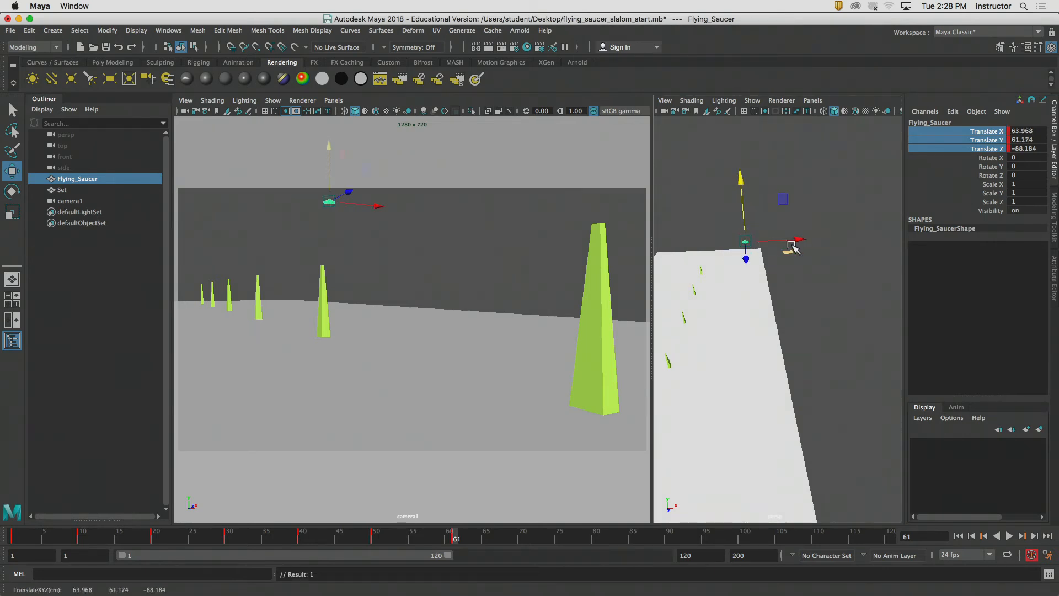
{"action": "mouse_move", "coordinate": [794, 239]}
{"action": "left_mouse_down"}
{"action": "mouse_move", "coordinate": [873, 239]}
{"action": "mouse_move", "coordinate": [805, 239]}
{"action": "left_mouse_up"}
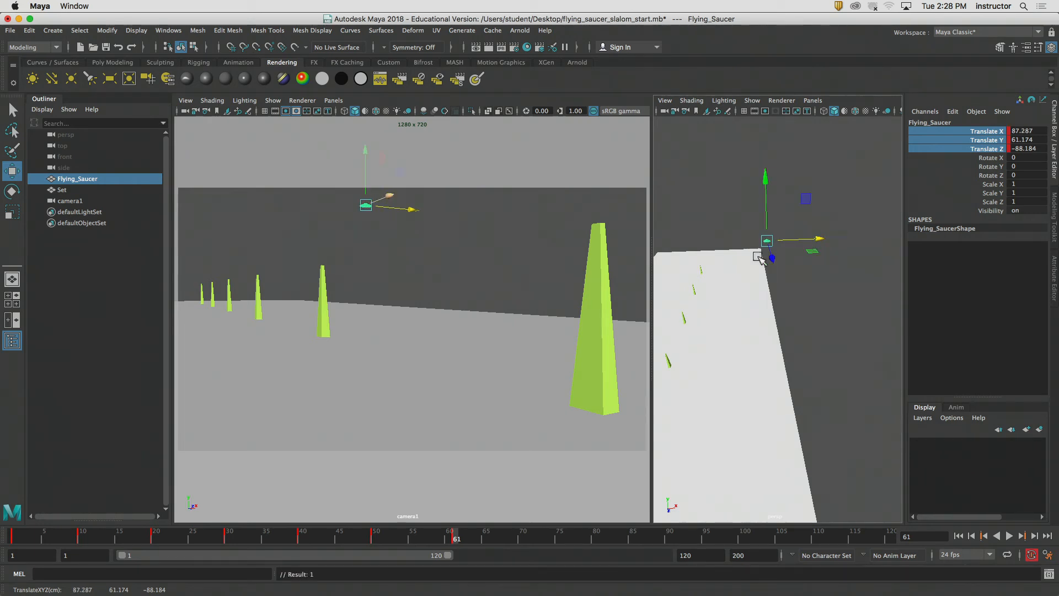
- Send the flying saucer out of the camera frame at frame 70, to about X 178.67, Y 86.49
{"action": "left_click", "coordinate": [522, 537]}
{"action": "left_click_drag", "start_coordinate": [808, 238], "coordinate": [889, 238]}
{"action": "left_click_drag", "start_coordinate": [756, 254], "coordinate": [737, 197], "text": "alt"}
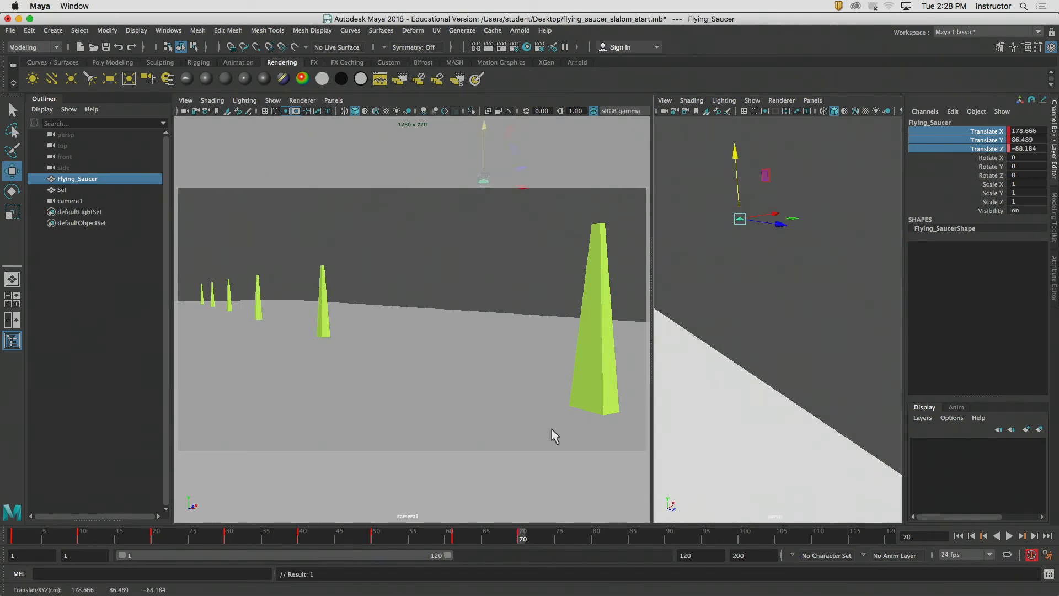
- Play the saucer animation from frame 1 and stop it partway to check the motion
{"action": "left_click_drag", "start_coordinate": [496, 534], "coordinate": [9, 545]}
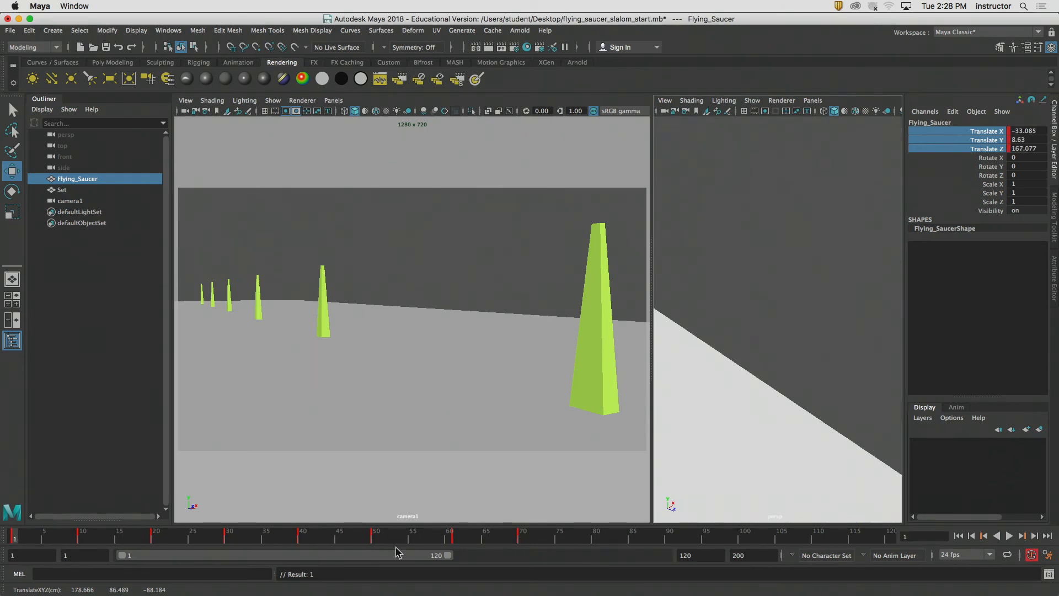
{"action": "left_click", "coordinate": [1009, 535]}
{"action": "key", "text": "Escape"}
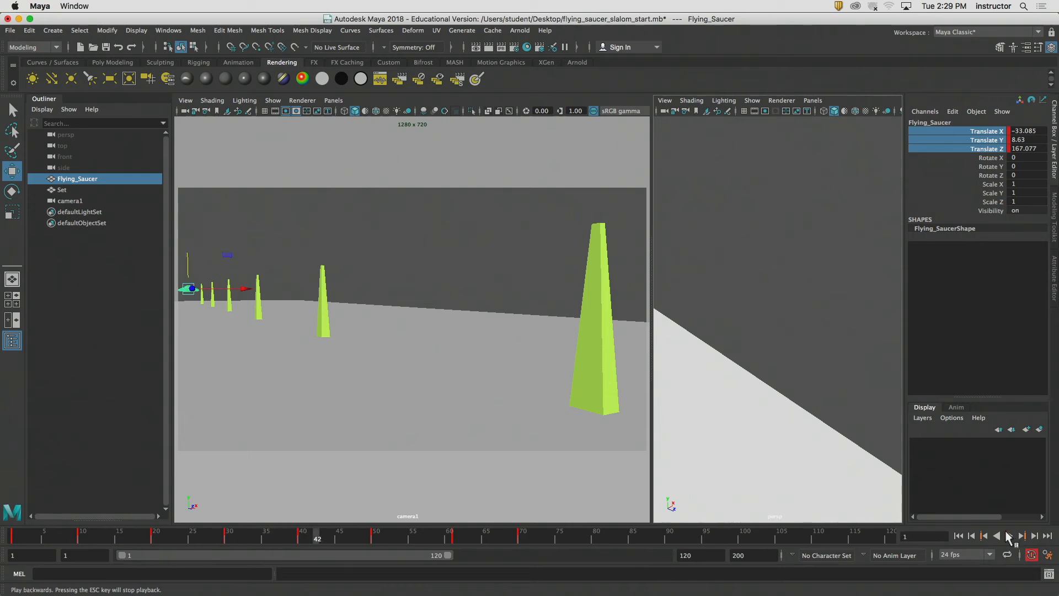
- Frame the row of cones in the perspective view and deselect the flying saucer
{"action": "right_click_drag", "start_coordinate": [671, 501], "coordinate": [724, 307], "text": "alt"}
{"action": "left_click_drag", "start_coordinate": [723, 307], "coordinate": [772, 355], "text": "alt"}
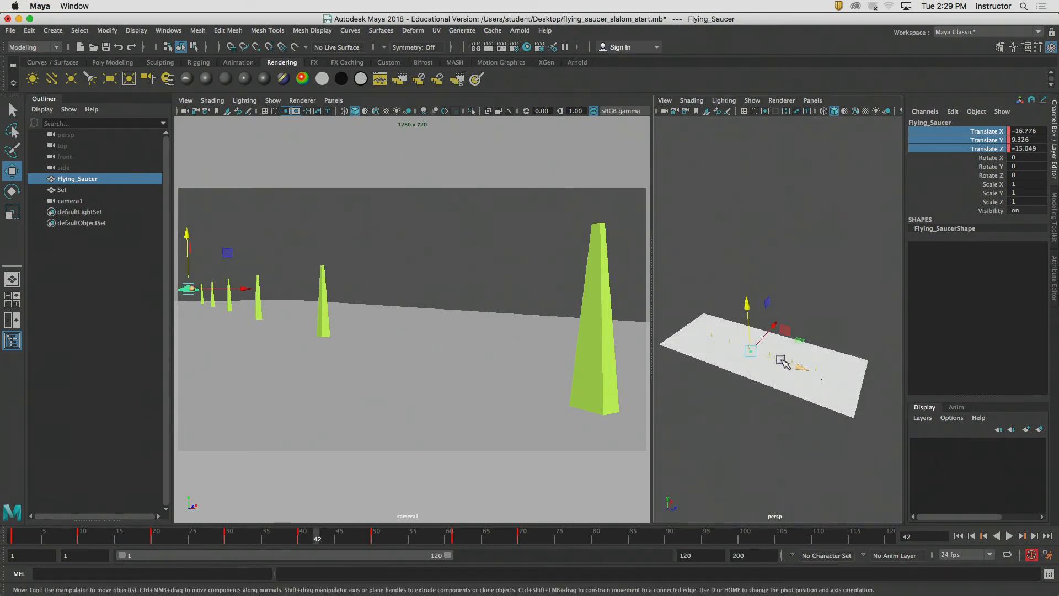
{"action": "key", "text": "q"}
{"action": "left_click", "coordinate": [811, 253]}
{"action": "left_click_drag", "start_coordinate": [810, 254], "coordinate": [727, 310], "text": "alt"}
{"action": "right_click_drag", "start_coordinate": [727, 309], "coordinate": [596, 345], "text": "alt"}
{"action": "left_click", "coordinate": [58, 180]}
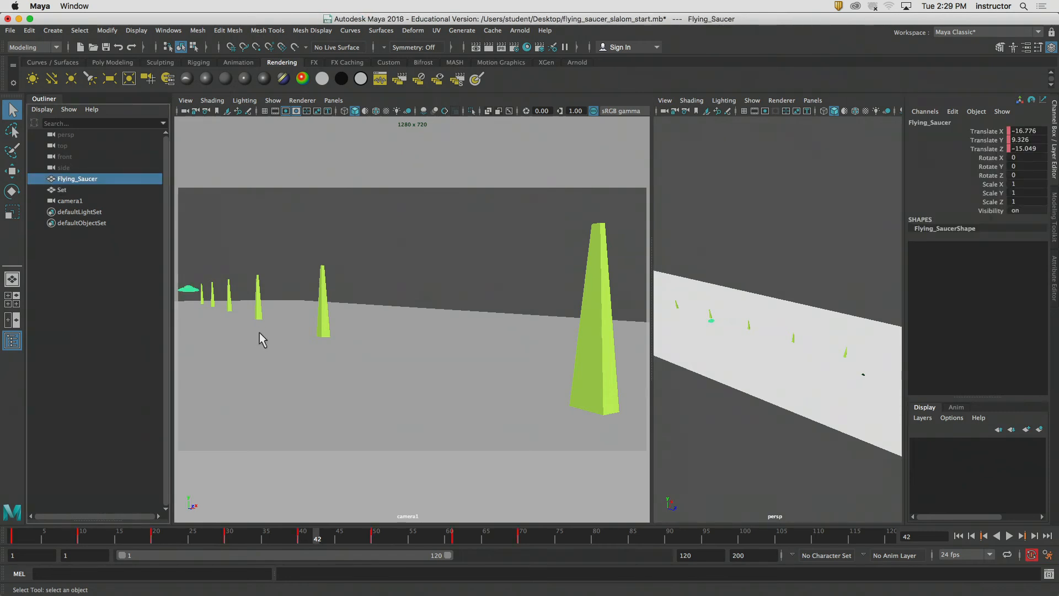
{"action": "left_click", "coordinate": [277, 354]}
{"action": "left_click", "coordinate": [319, 476]}
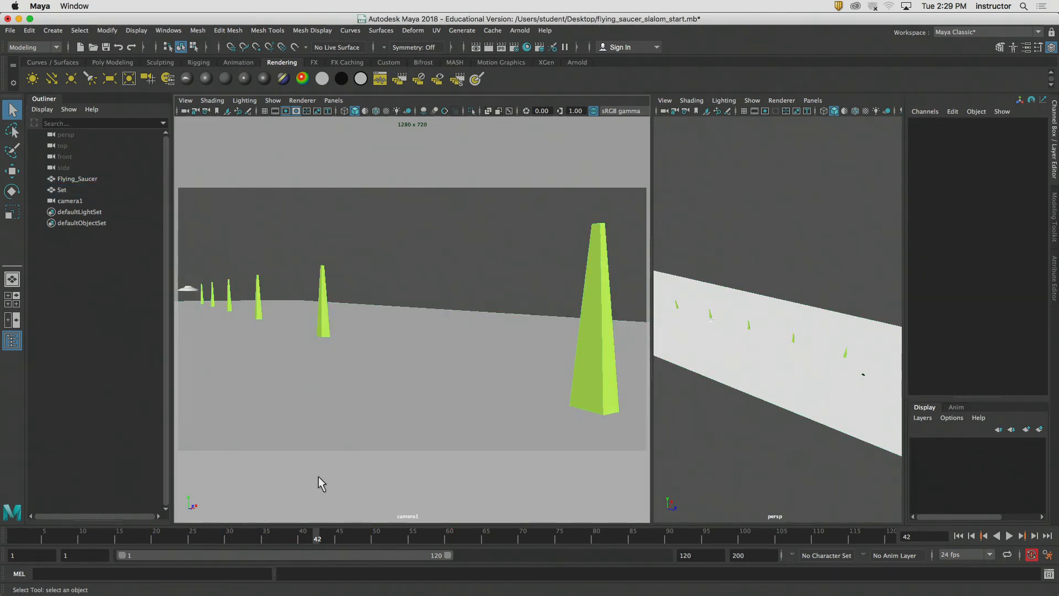
- Replay the animation from frame 1 with nothing selected, then turn off automatic keyframing
{"action": "left_click_drag", "start_coordinate": [317, 539], "coordinate": [14, 537]}
{"action": "left_click", "coordinate": [1009, 536]}
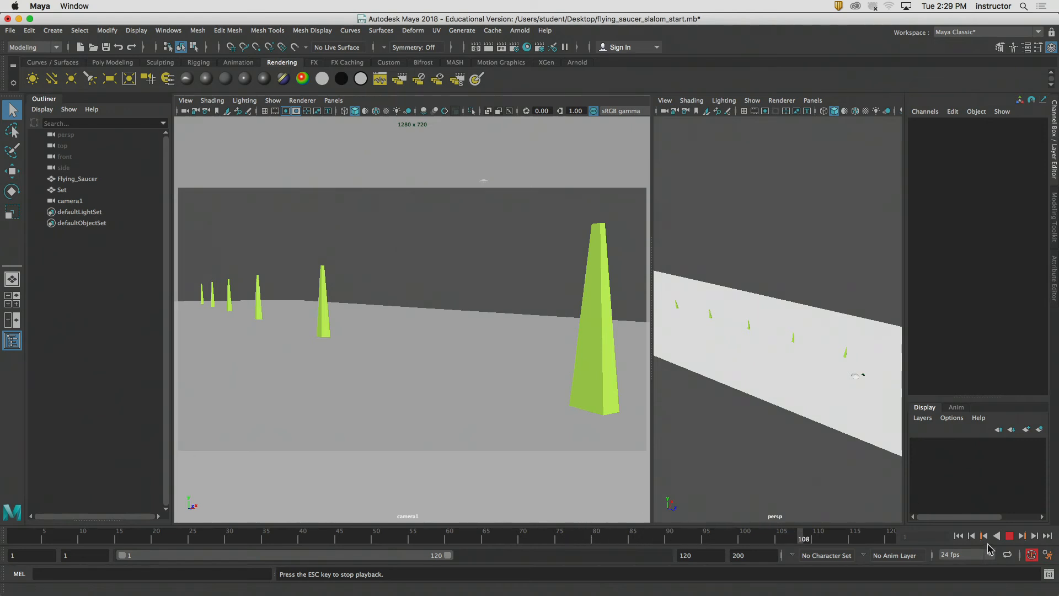
{"action": "left_click", "coordinate": [1009, 536]}
{"action": "left_click", "coordinate": [1031, 557]}
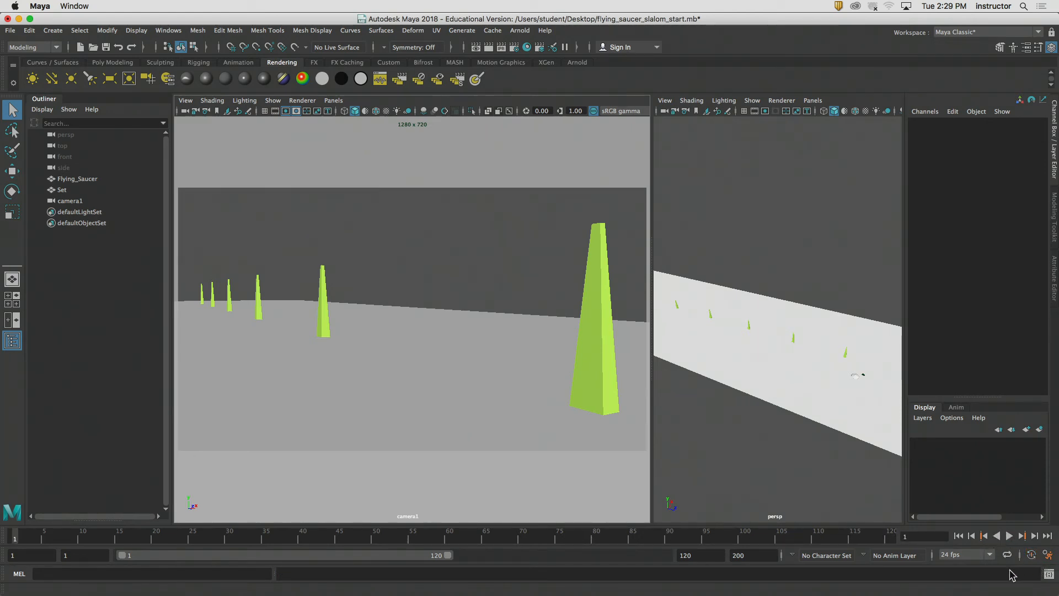
- Scrub through the opening frames up to frame 12, then play the animation again from frame 1
{"action": "key", "text": "alt+v"}
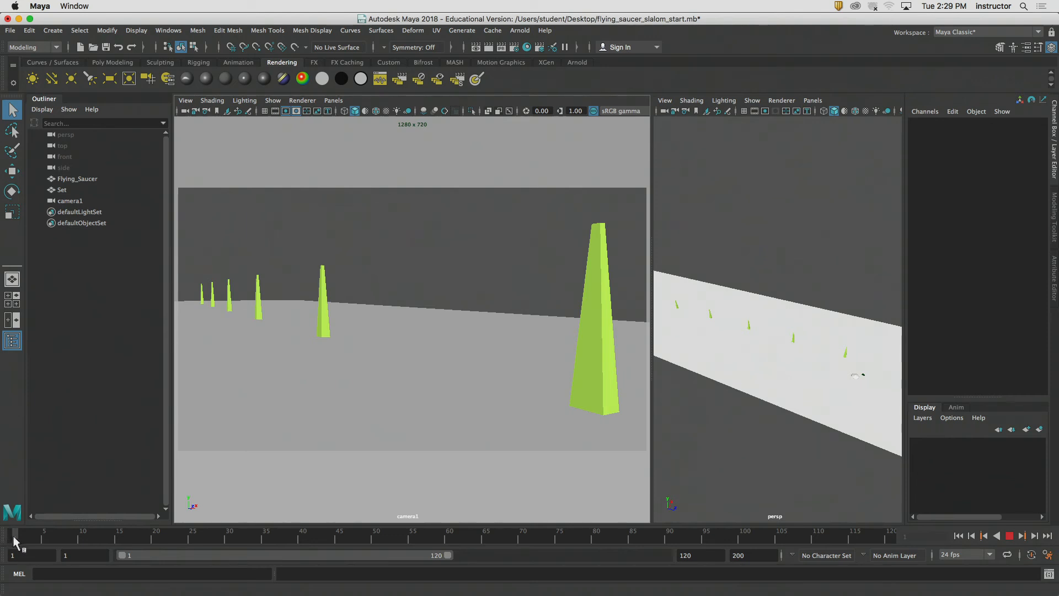
{"action": "left_click_drag", "start_coordinate": [12, 538], "coordinate": [98, 498]}
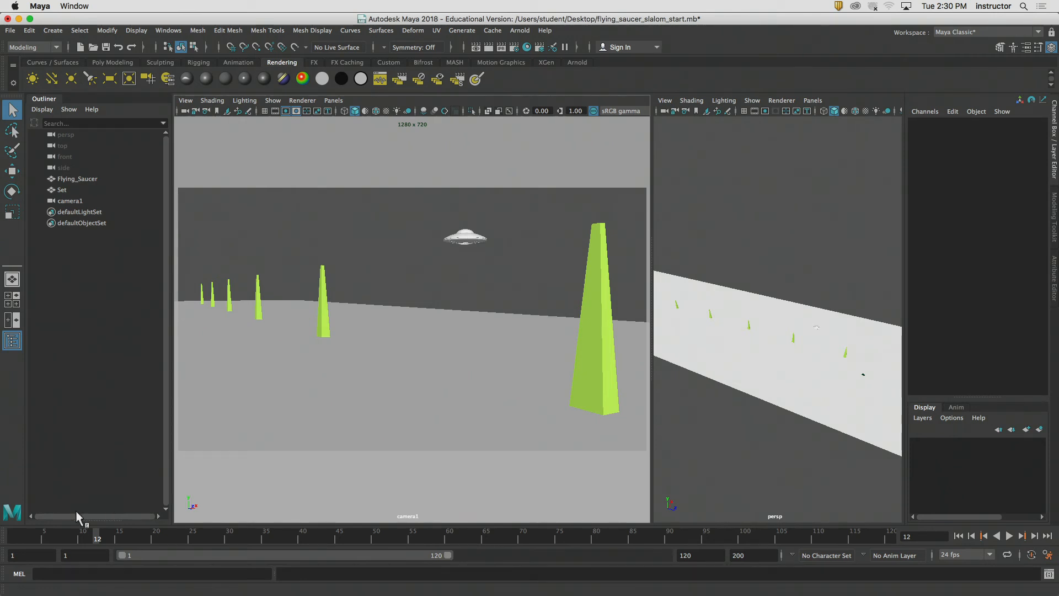
{"action": "left_click_drag", "start_coordinate": [97, 538], "coordinate": [12, 538]}
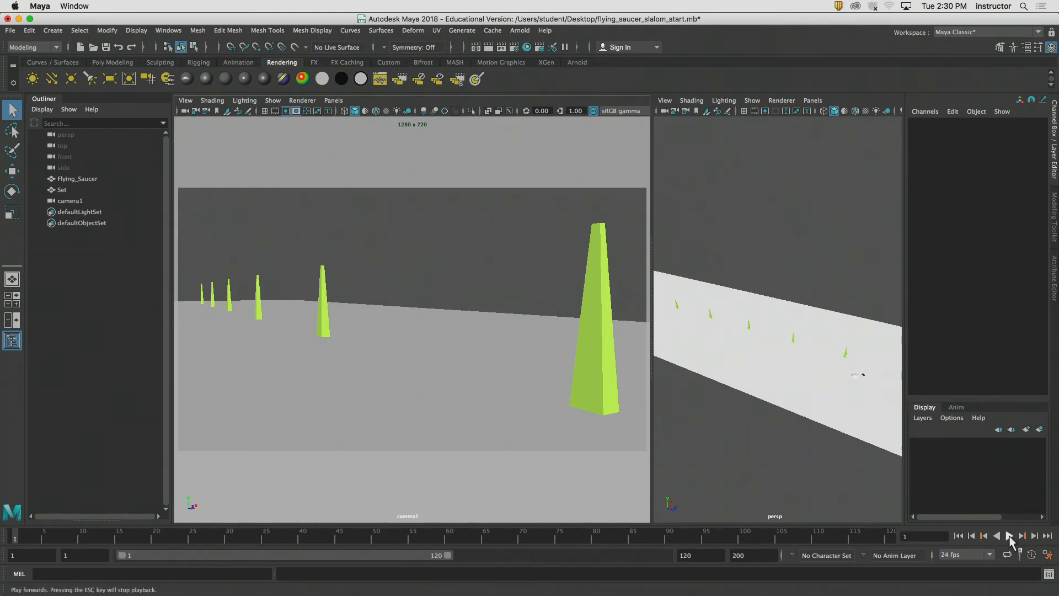
{"action": "left_click", "coordinate": [1009, 536]}
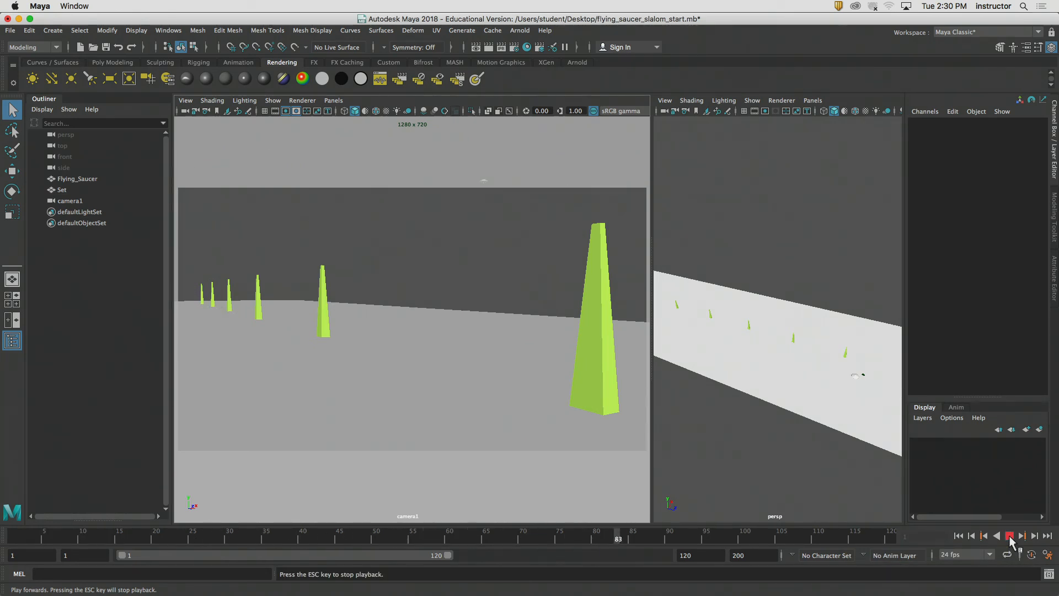
- Play the saucer animation again from frame 1 and stop it at frame 37
{"action": "left_click", "coordinate": [1009, 536]}
{"action": "left_click", "coordinate": [521, 538]}
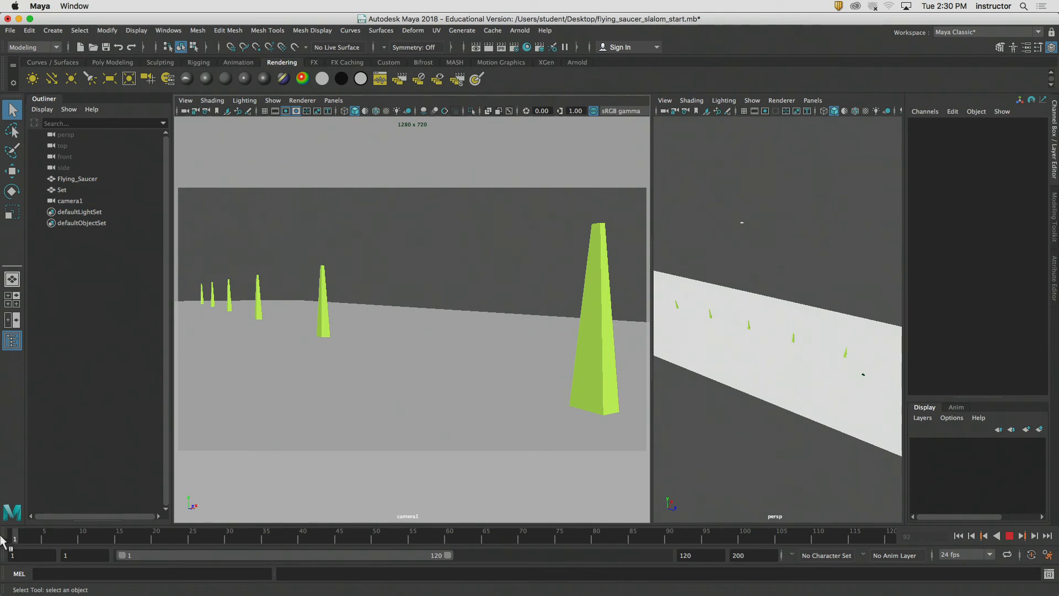
{"action": "left_click", "coordinate": [958, 536]}
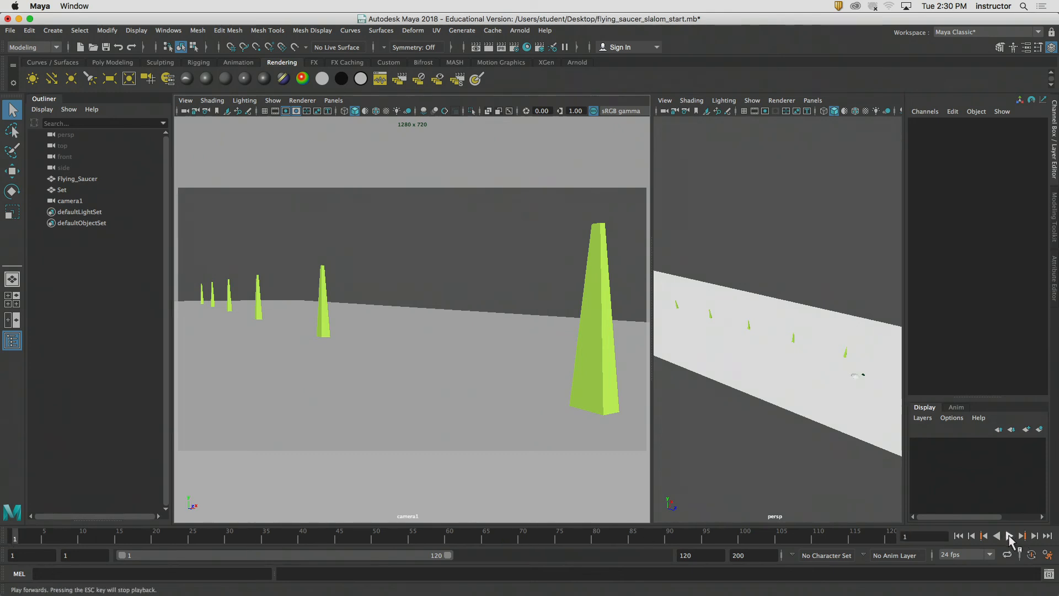
{"action": "left_click", "coordinate": [1009, 536]}
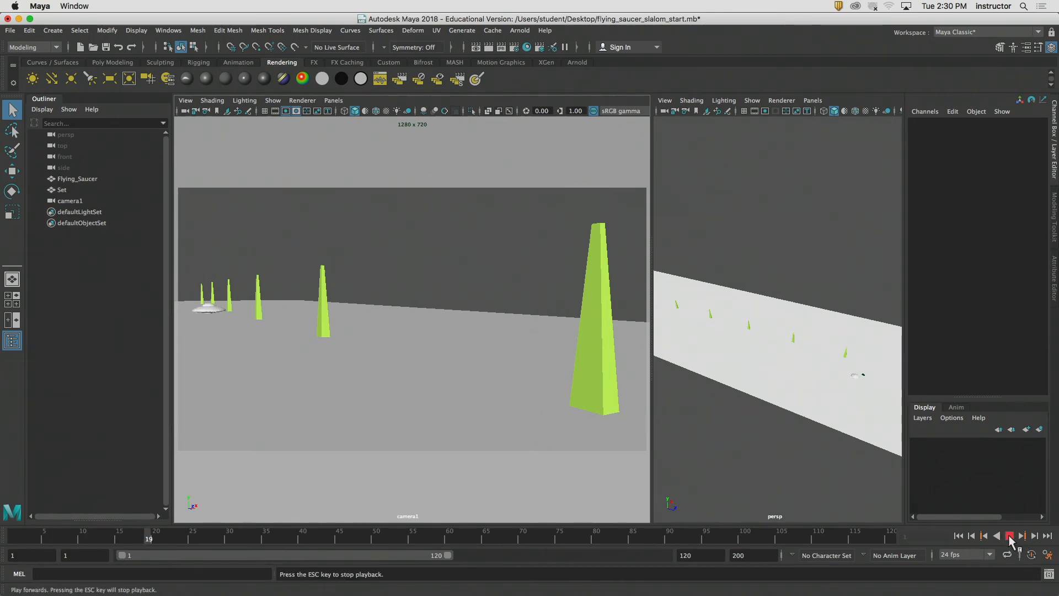
{"action": "left_click", "coordinate": [1009, 536]}
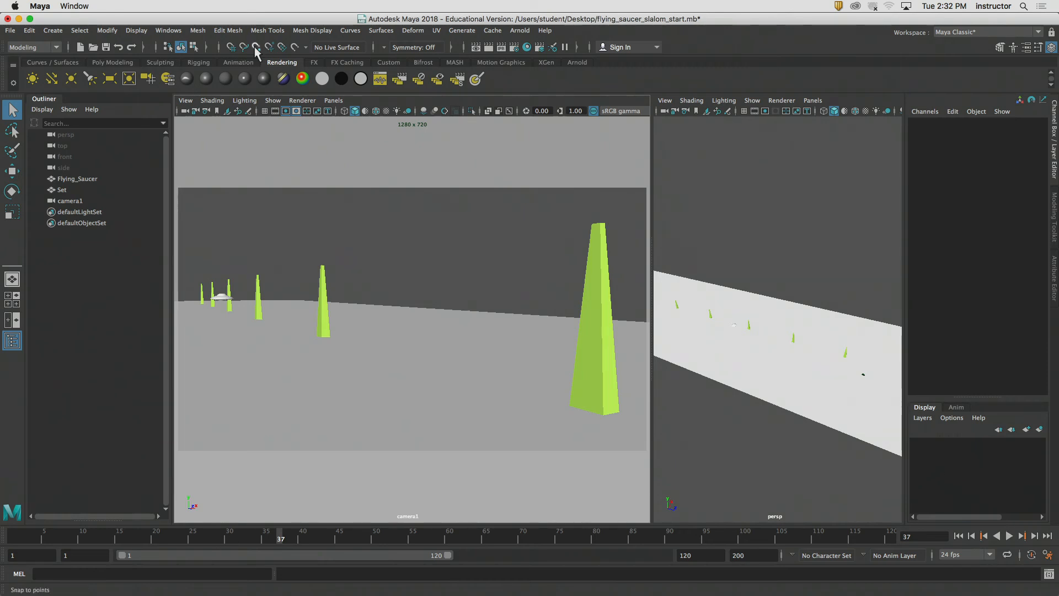
{"action": "left_click", "coordinate": [217, 31]}
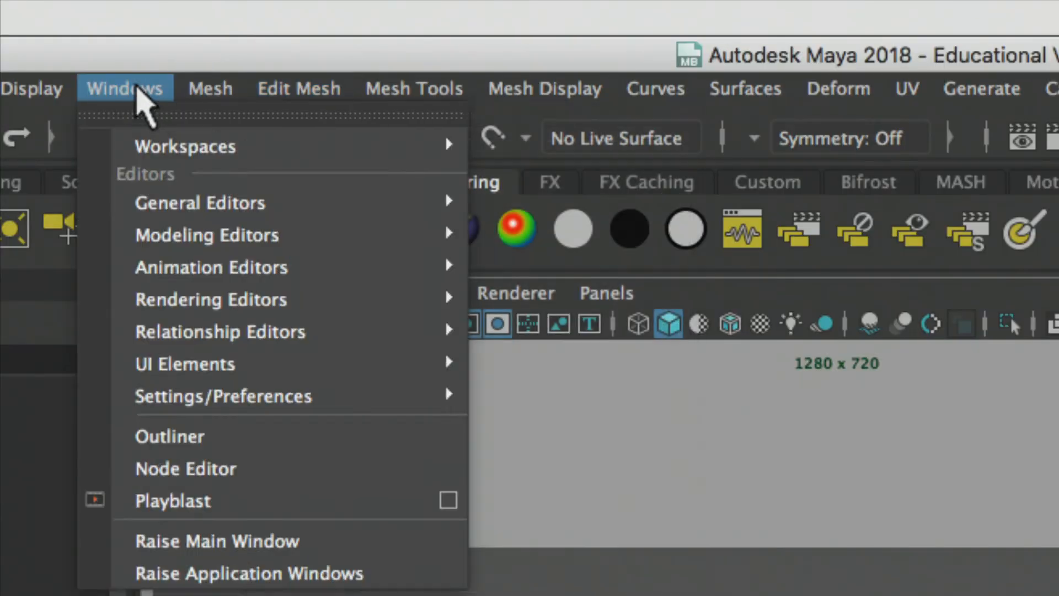
{"action": "left_click", "coordinate": [165, 40]}
{"action": "left_click", "coordinate": [165, 40]}
{"action": "mouse_move", "coordinate": [177, 265]}
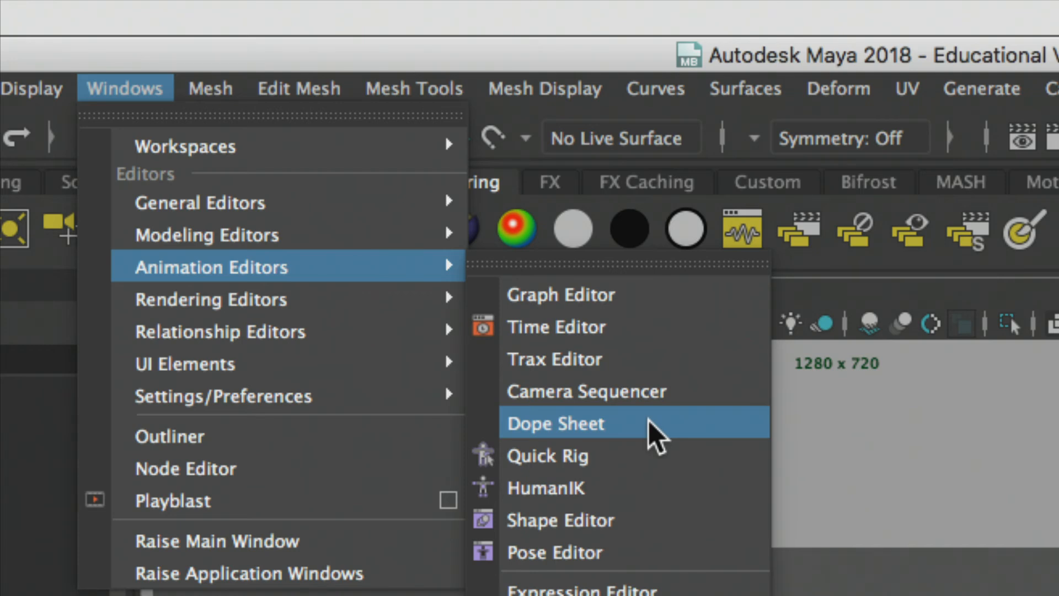
{"action": "left_click", "coordinate": [653, 435]}
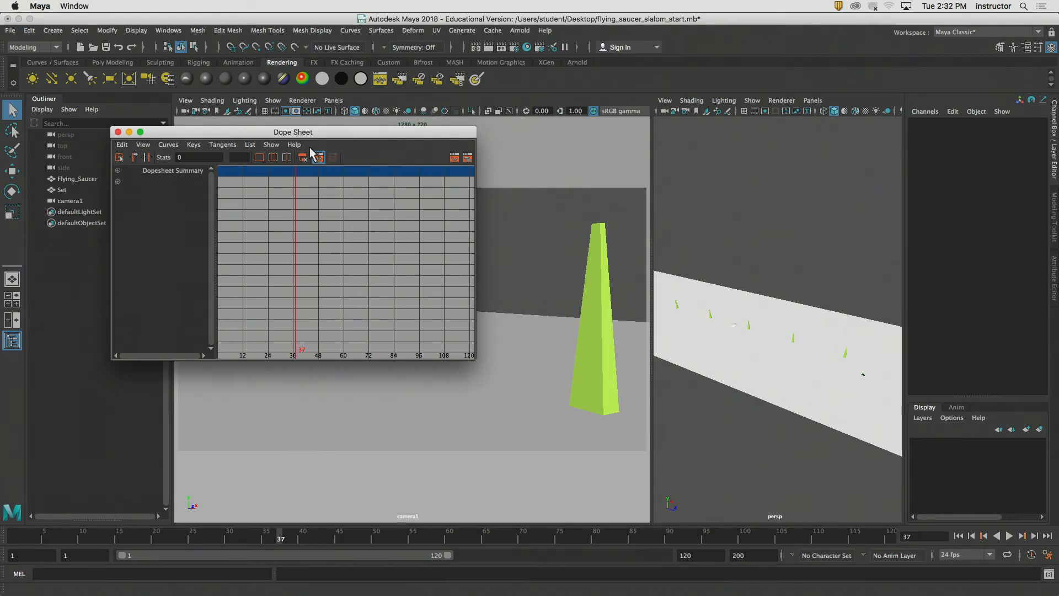
{"action": "left_click", "coordinate": [117, 132]}
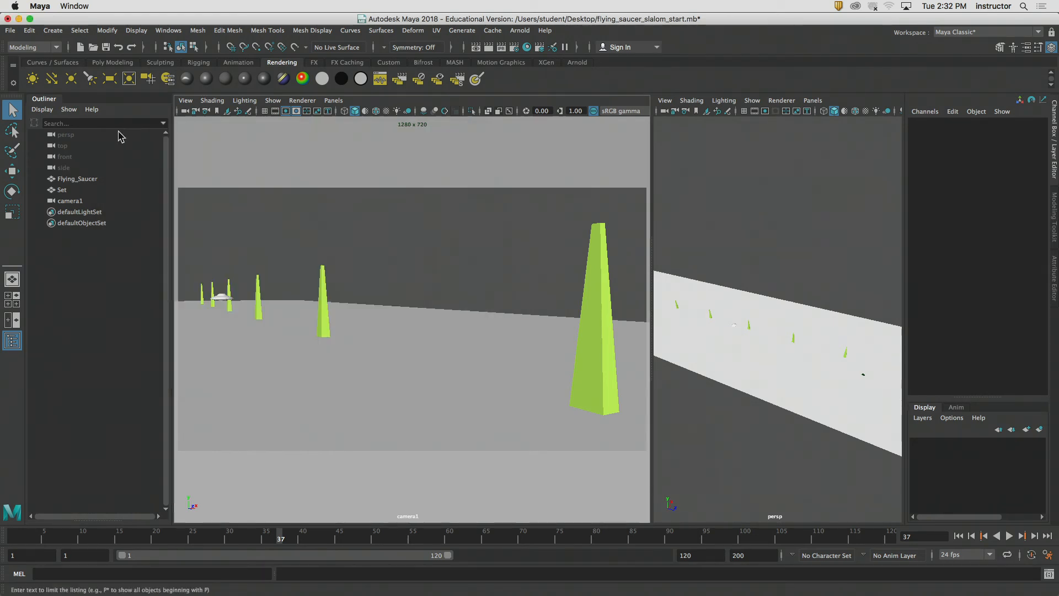
- Open the Dope Sheet, enlarge its window beside the camera view, and load the Flying_Saucer's keys into it
{"action": "left_click", "coordinate": [165, 30]}
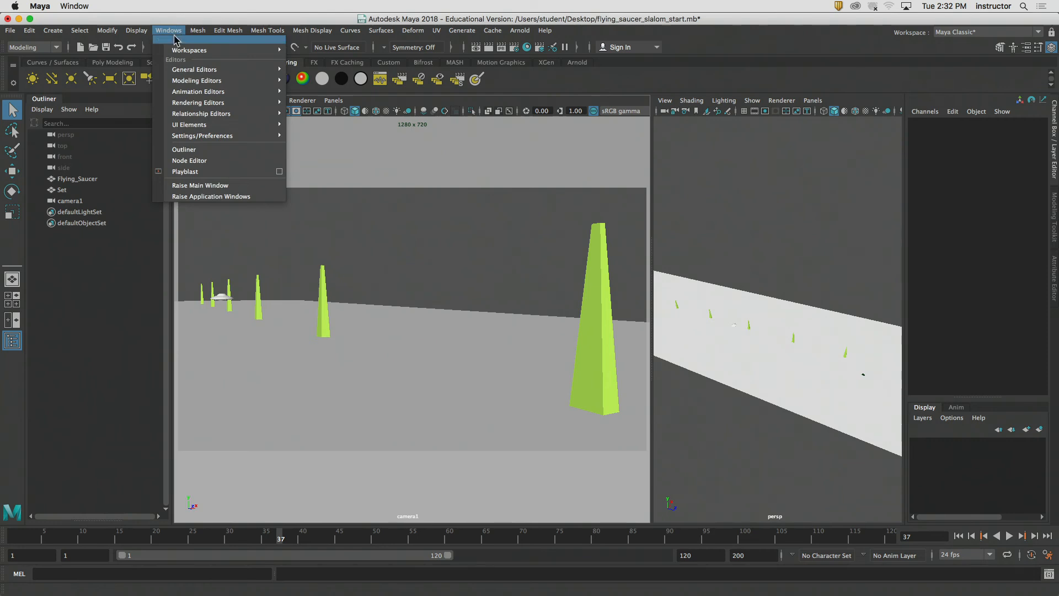
{"action": "mouse_move", "coordinate": [197, 93]}
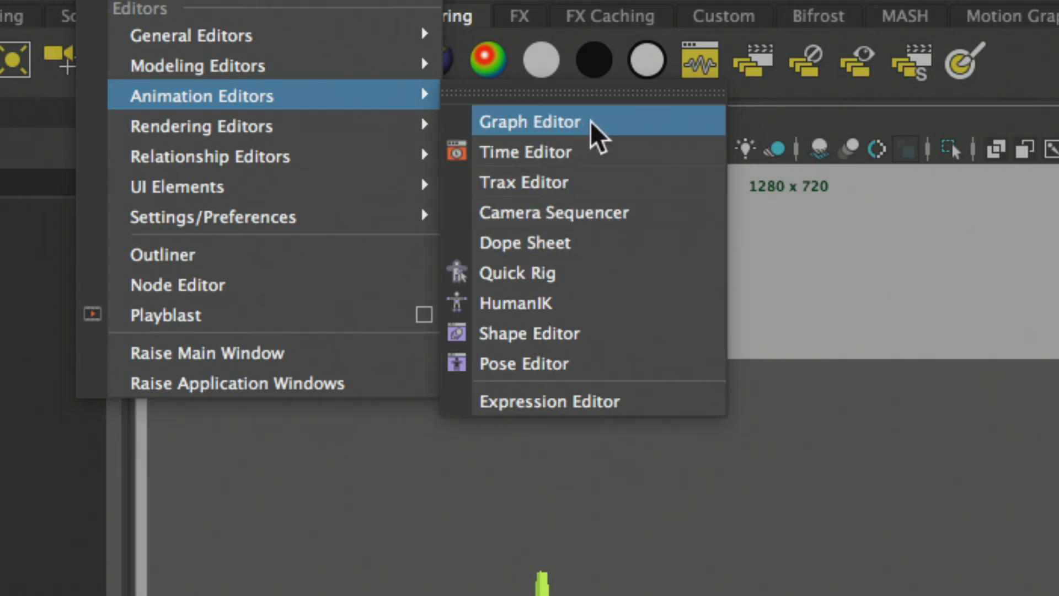
{"action": "left_click", "coordinate": [579, 241]}
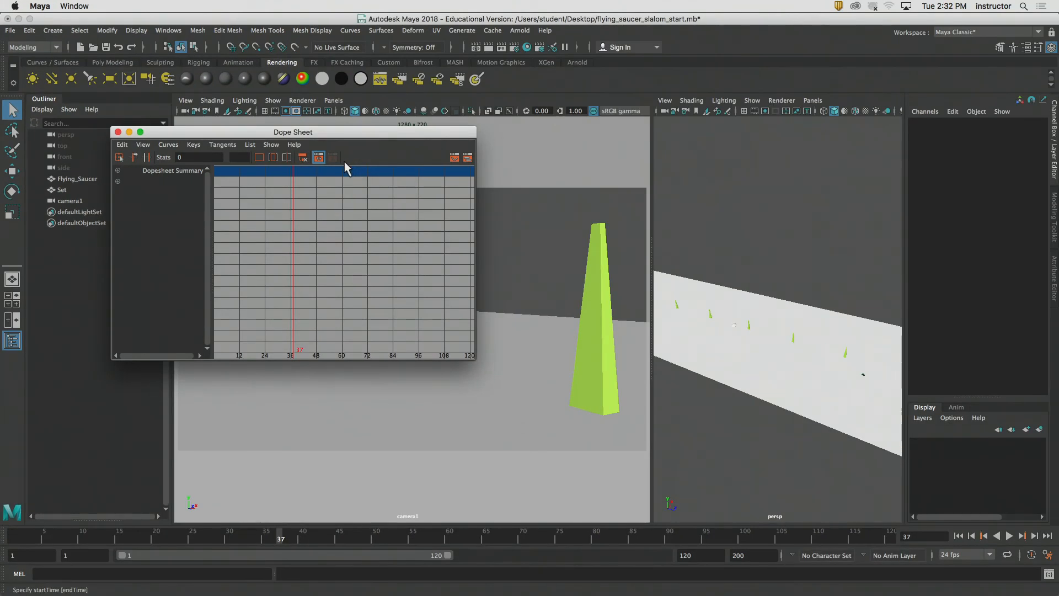
{"action": "left_click_drag", "start_coordinate": [276, 132], "coordinate": [635, 117]}
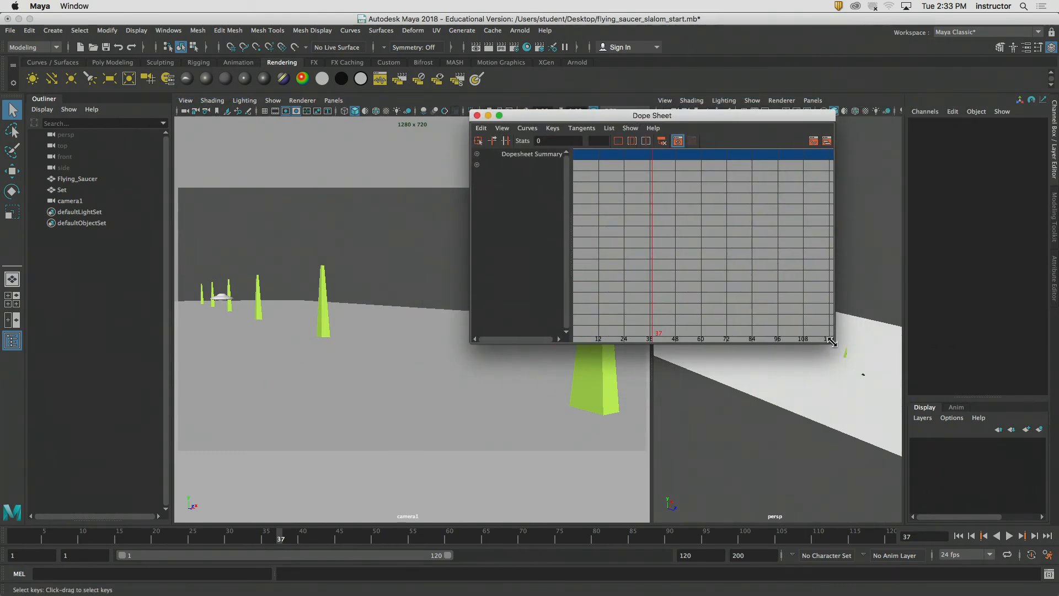
{"action": "left_click_drag", "start_coordinate": [831, 342], "coordinate": [1056, 434]}
{"action": "left_click", "coordinate": [97, 180]}
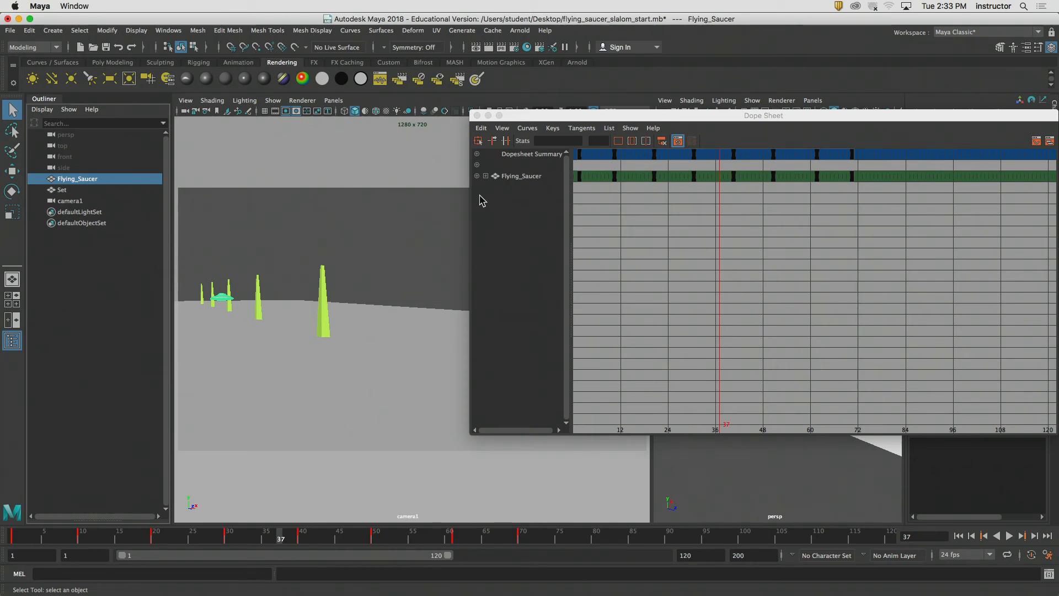
- Examine the saucer's summary keys up close, selecting the one at frame 40 and then the one at frame 50
{"action": "middle_click_drag", "start_coordinate": [708, 223], "coordinate": [728, 244], "text": "alt"}
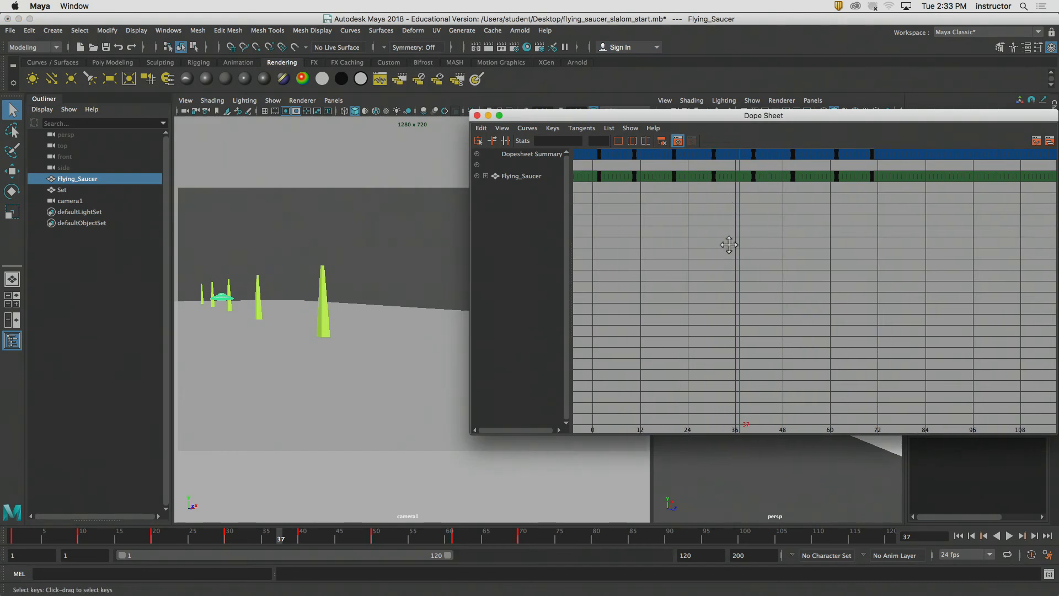
{"action": "right_click_drag", "start_coordinate": [728, 245], "coordinate": [763, 203], "text": "alt"}
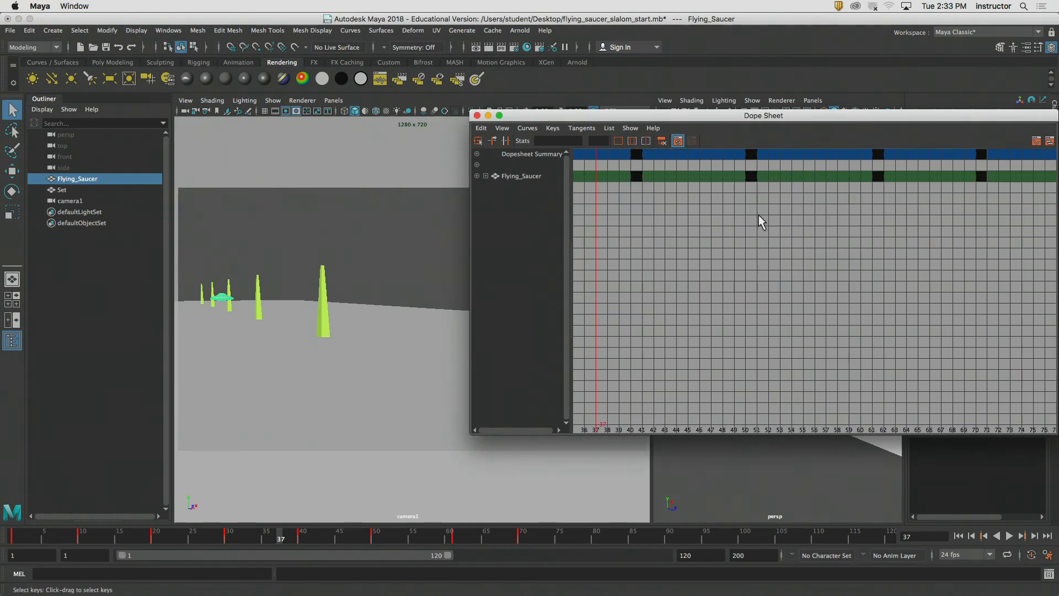
{"action": "middle_click_drag", "start_coordinate": [758, 216], "coordinate": [754, 238], "text": "alt"}
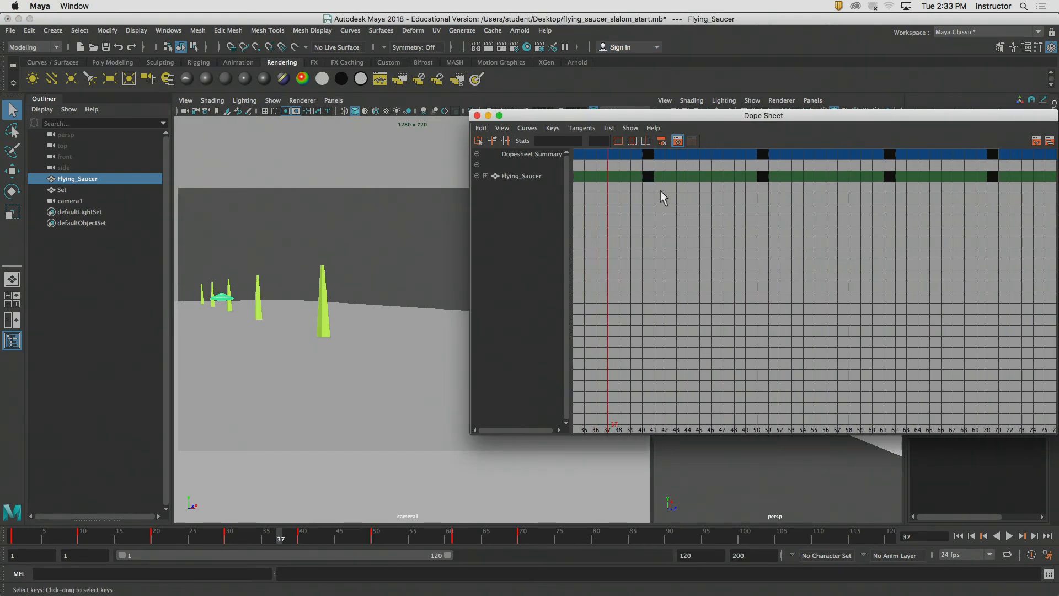
{"action": "left_click", "coordinate": [644, 174]}
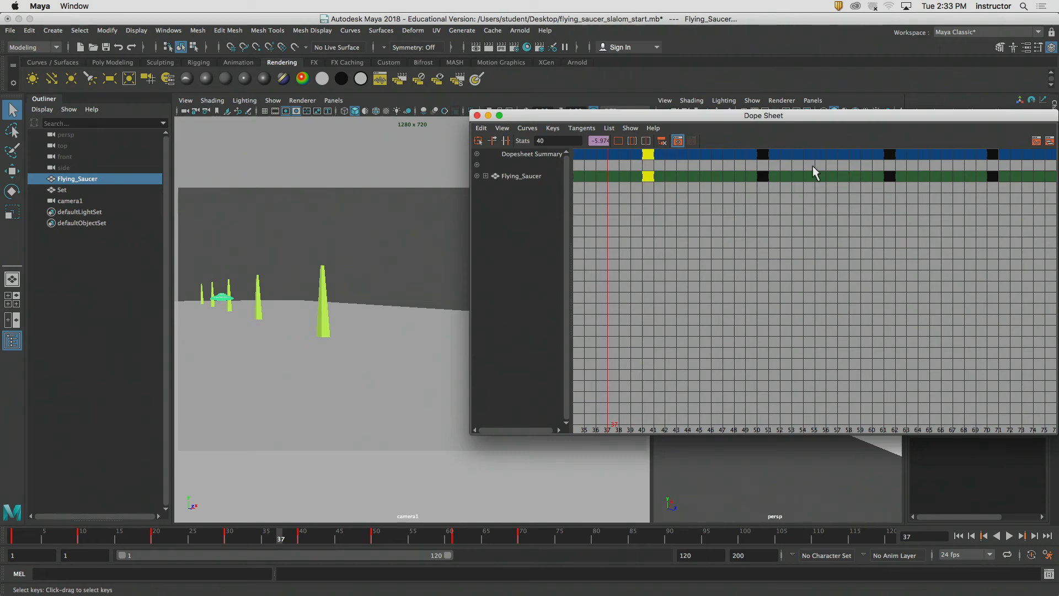
{"action": "left_click", "coordinate": [771, 196]}
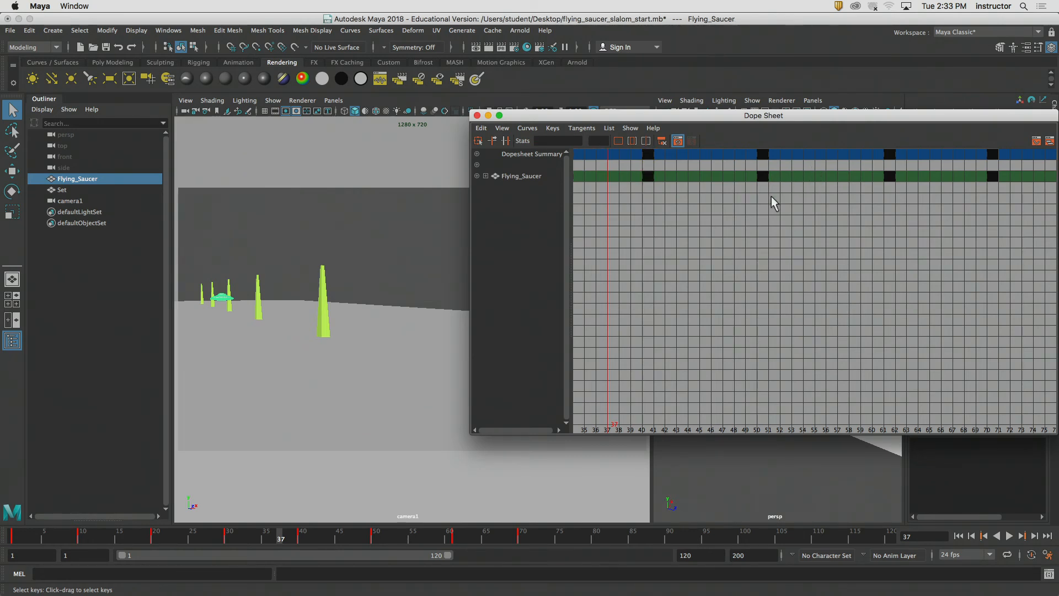
{"action": "left_click", "coordinate": [762, 176]}
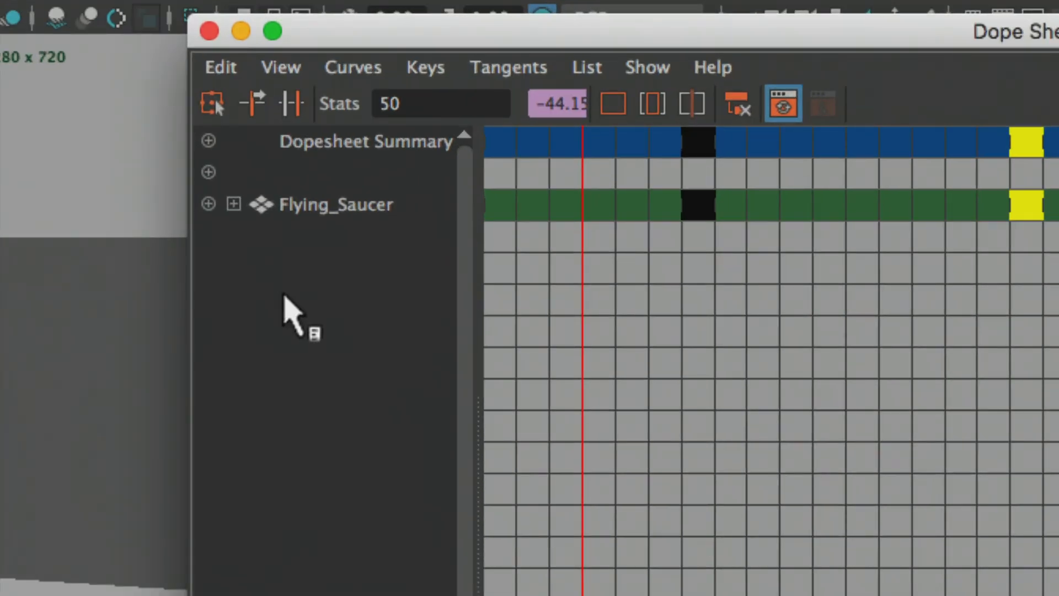
- Reveal and select the saucer's shape node in the Dope Sheet, and widen the window for a larger frame grid
{"action": "left_click", "coordinate": [233, 203]}
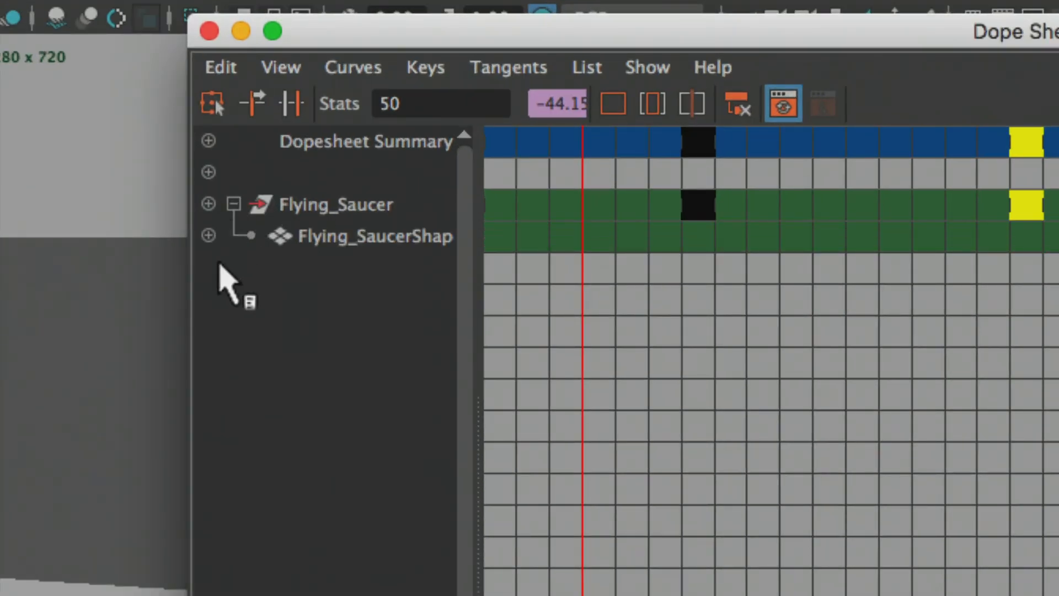
{"action": "left_click", "coordinate": [355, 236]}
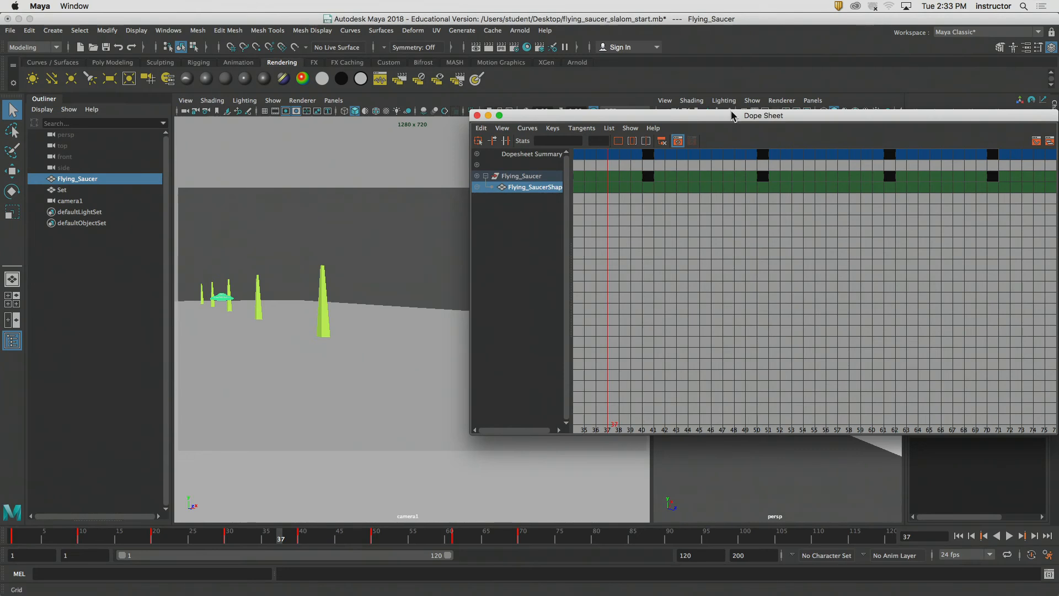
{"action": "left_click_drag", "start_coordinate": [696, 134], "coordinate": [409, 139]}
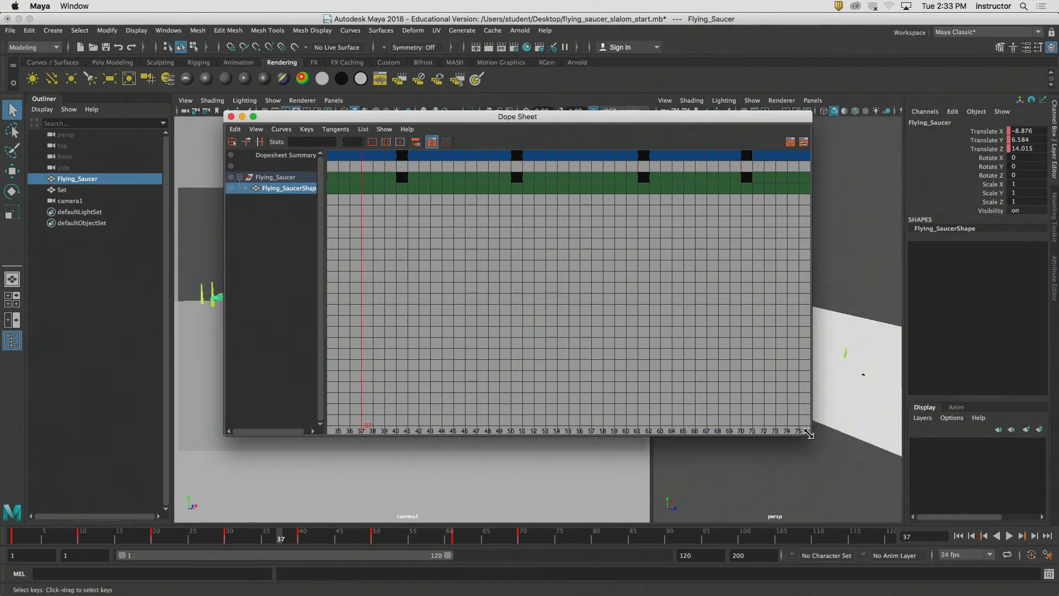
{"action": "left_click_drag", "start_coordinate": [810, 435], "coordinate": [1021, 452]}
{"action": "mouse_move", "coordinate": [775, 243]}
{"action": "right_mouse_down", "text": "alt"}
{"action": "mouse_move", "coordinate": [709, 243]}
{"action": "mouse_move", "coordinate": [772, 246]}
{"action": "right_mouse_up", "text": "alt"}
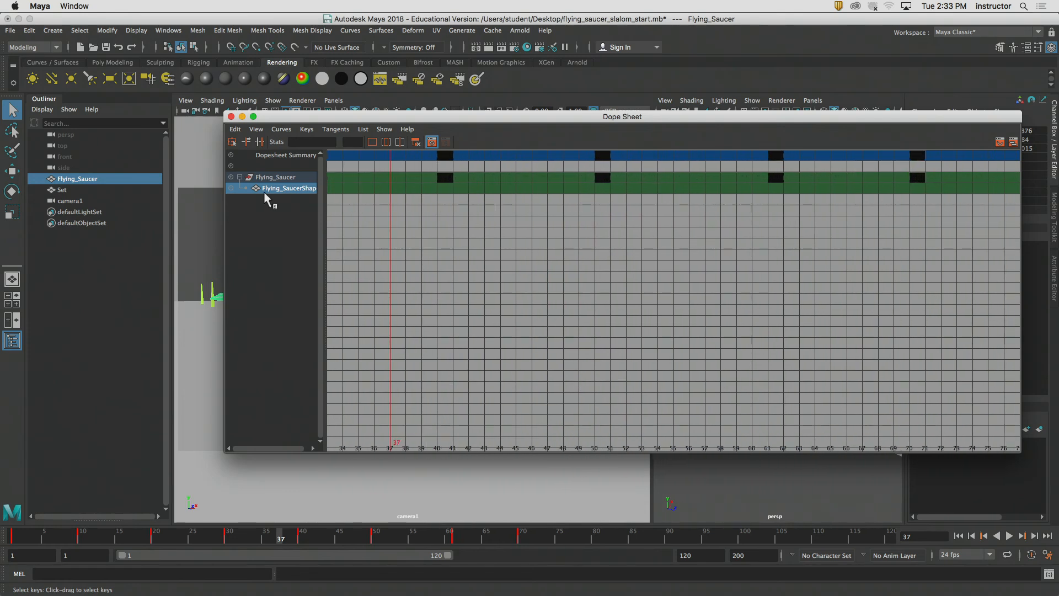
- Expand the saucer's Translate channels and compare the keys of Translate X, Y and Z individually
{"action": "left_click", "coordinate": [230, 177]}
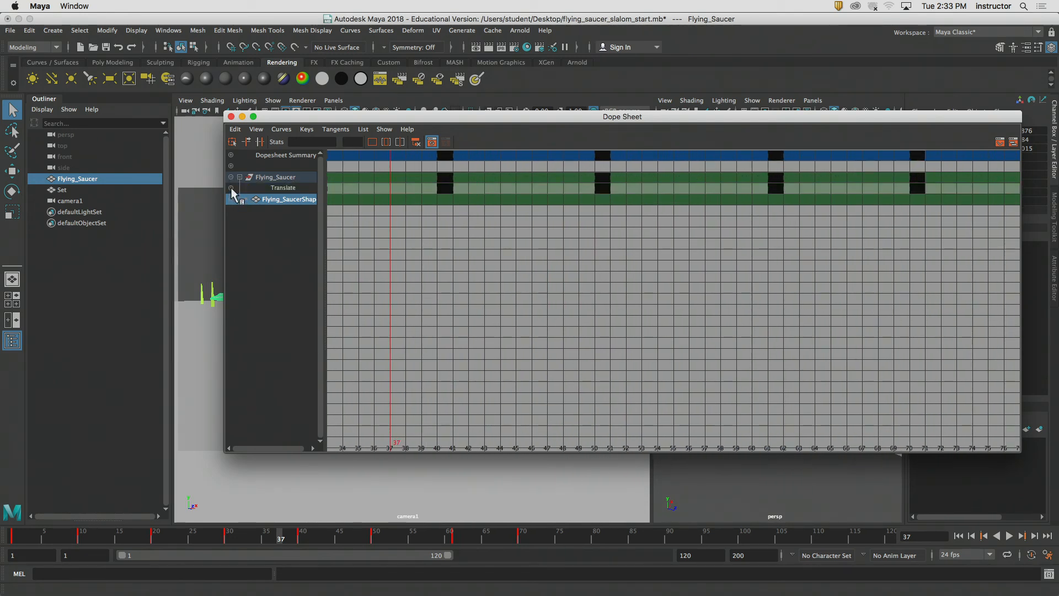
{"action": "left_click", "coordinate": [231, 188]}
{"action": "left_click", "coordinate": [289, 199]}
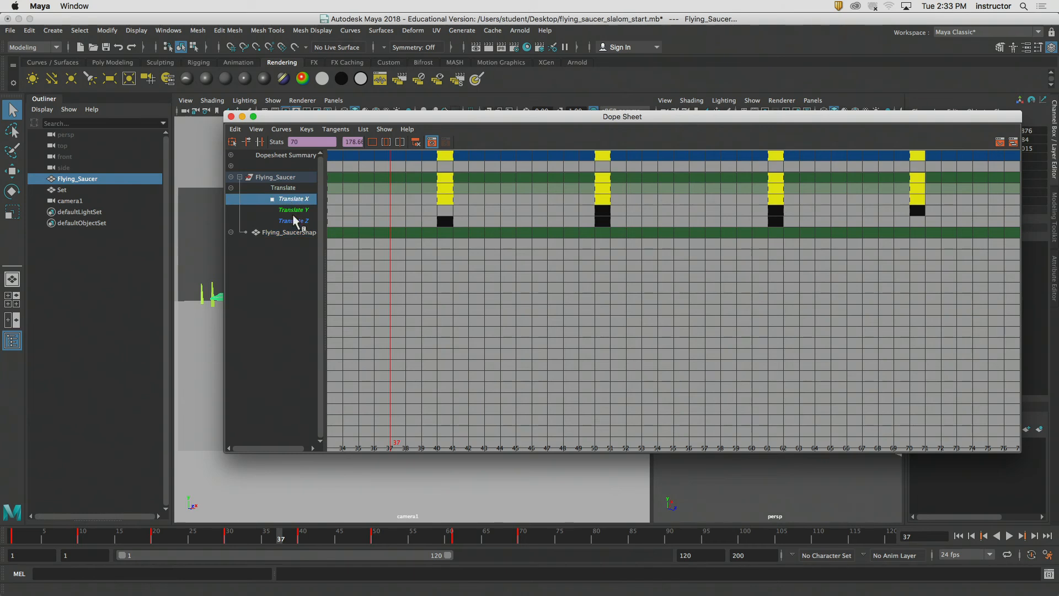
{"action": "left_click", "coordinate": [293, 209]}
{"action": "left_click", "coordinate": [295, 221]}
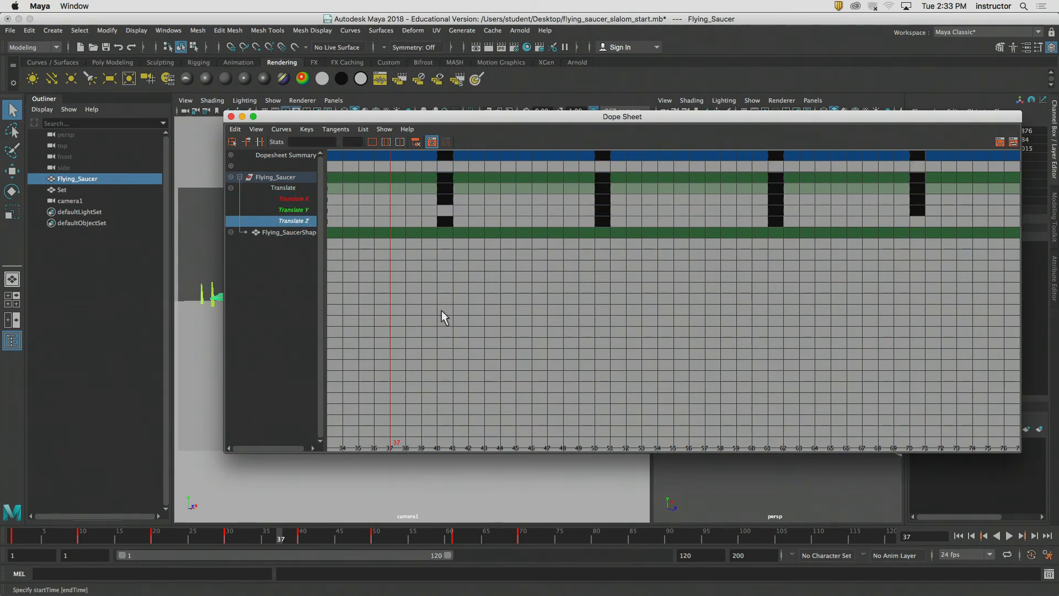
{"action": "left_click", "coordinate": [299, 210]}
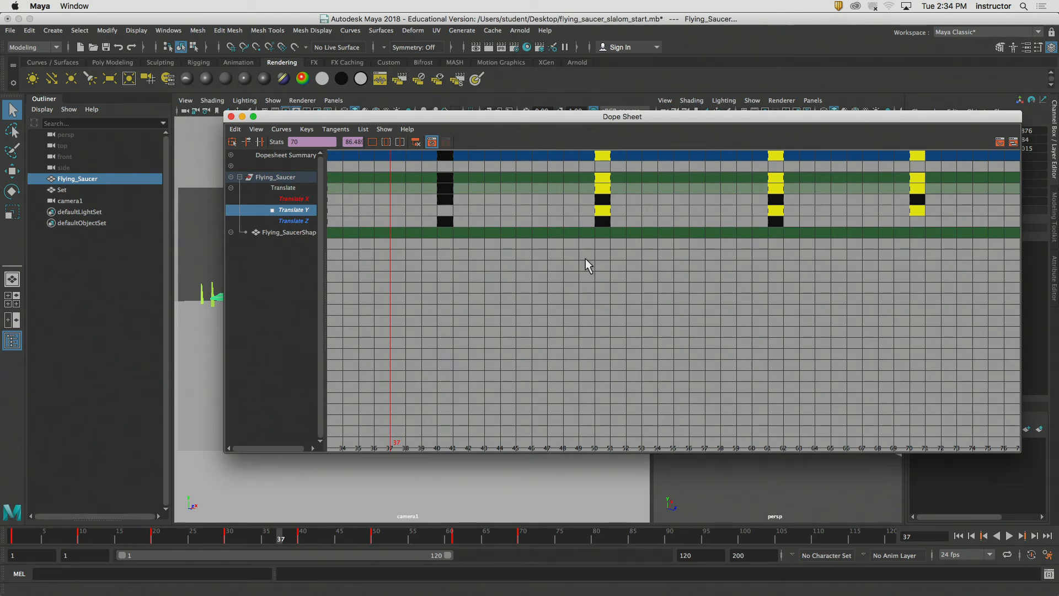
- Collapse the Translate channels and shape node back into the single Flying_Saucer row and select that row
{"action": "left_click", "coordinate": [240, 177]}
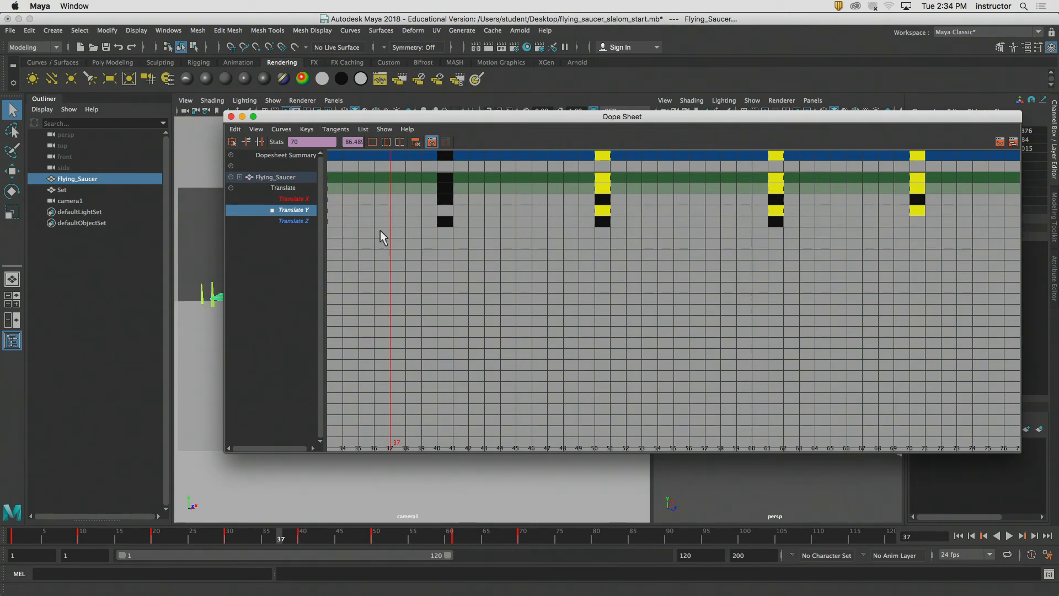
{"action": "left_click", "coordinate": [231, 187]}
{"action": "left_click", "coordinate": [270, 188]}
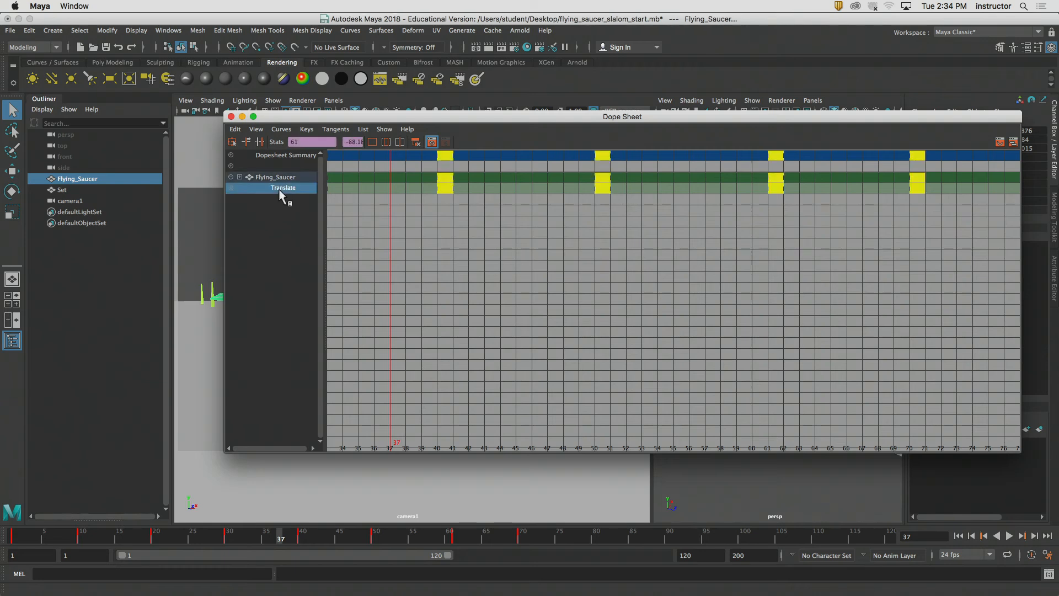
{"action": "left_click", "coordinate": [230, 177]}
{"action": "left_click", "coordinate": [271, 184]}
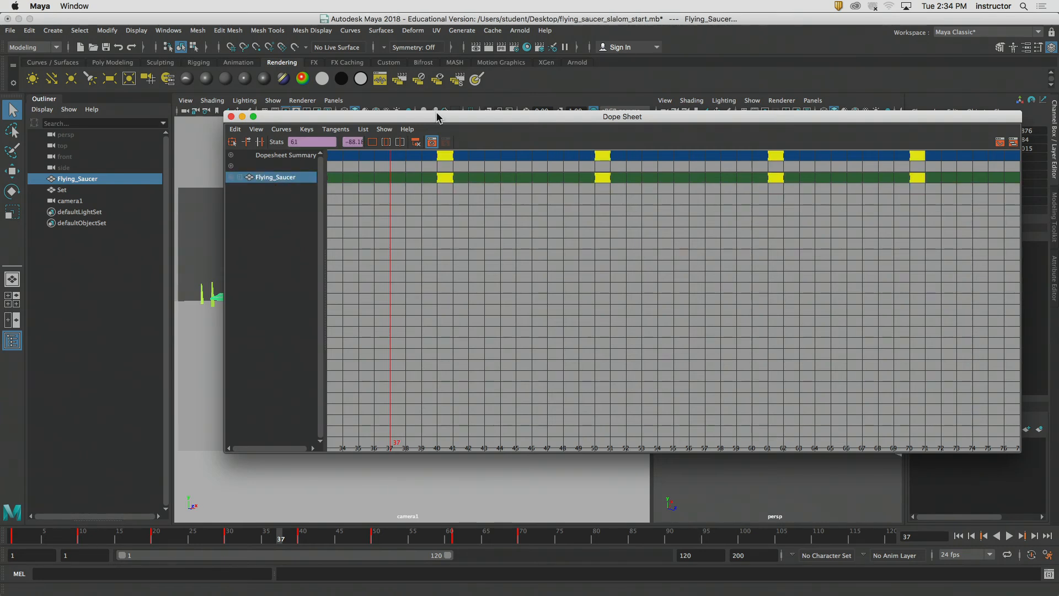
- Shrink the Dope Sheet window and place it over the perspective view, clear of the camera view
{"action": "left_click_drag", "start_coordinate": [436, 117], "coordinate": [277, 164]}
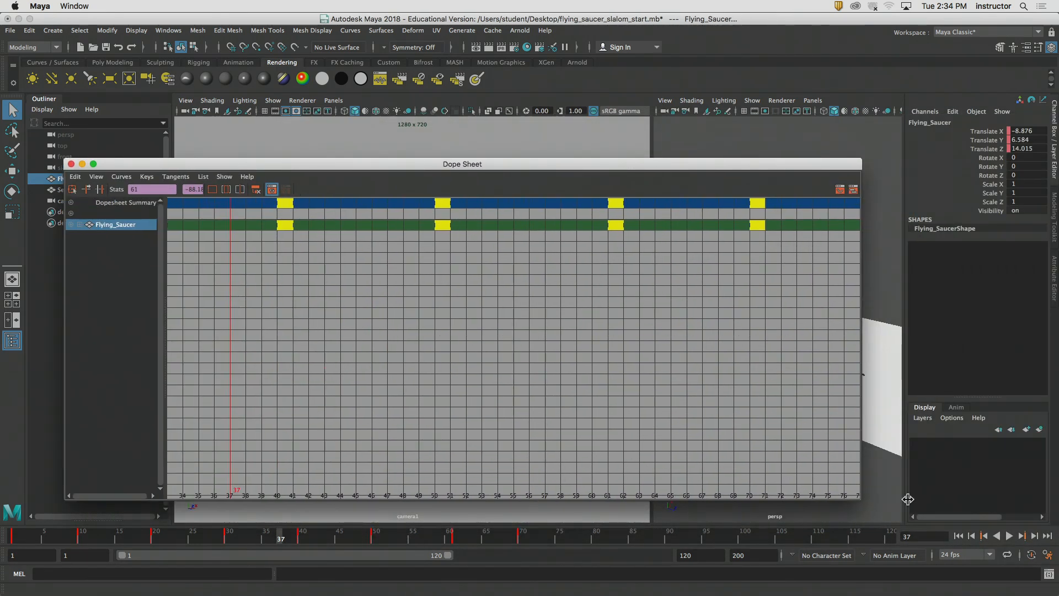
{"action": "left_click_drag", "start_coordinate": [860, 499], "coordinate": [462, 457]}
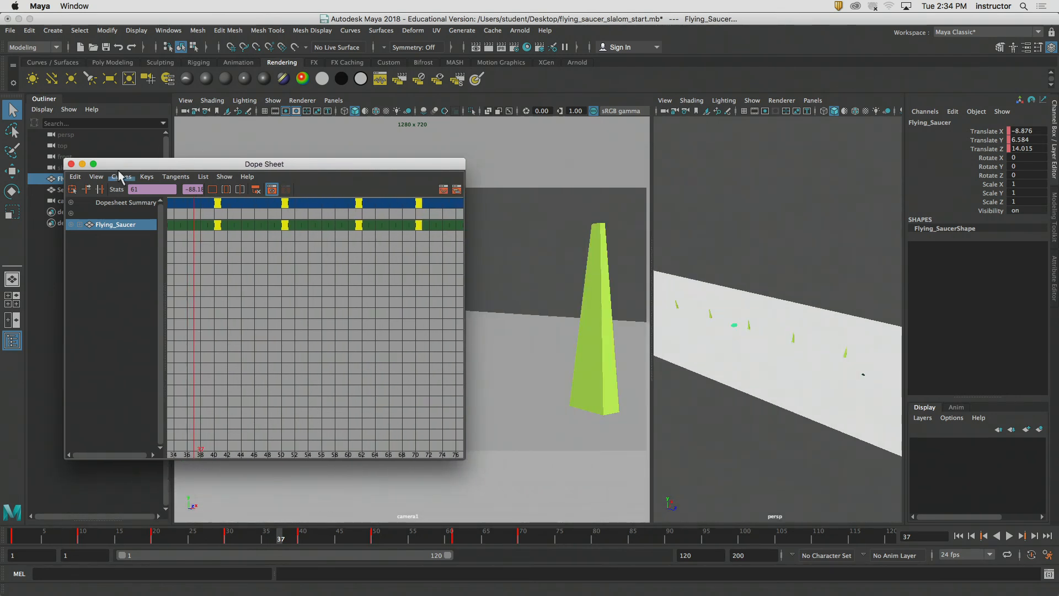
{"action": "left_click_drag", "start_coordinate": [133, 167], "coordinate": [718, 150]}
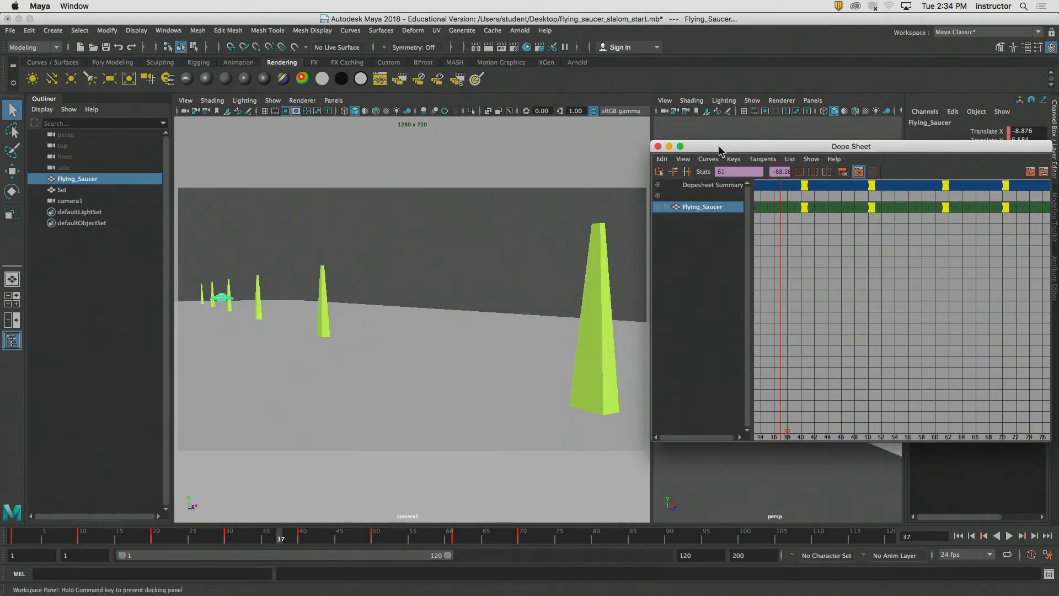
- Clear the key selection and select only the saucer's key at frame 50 in the Dope Sheet
{"action": "right_click_drag", "start_coordinate": [808, 217], "coordinate": [835, 207], "text": "alt"}
{"action": "left_click", "coordinate": [846, 243]}
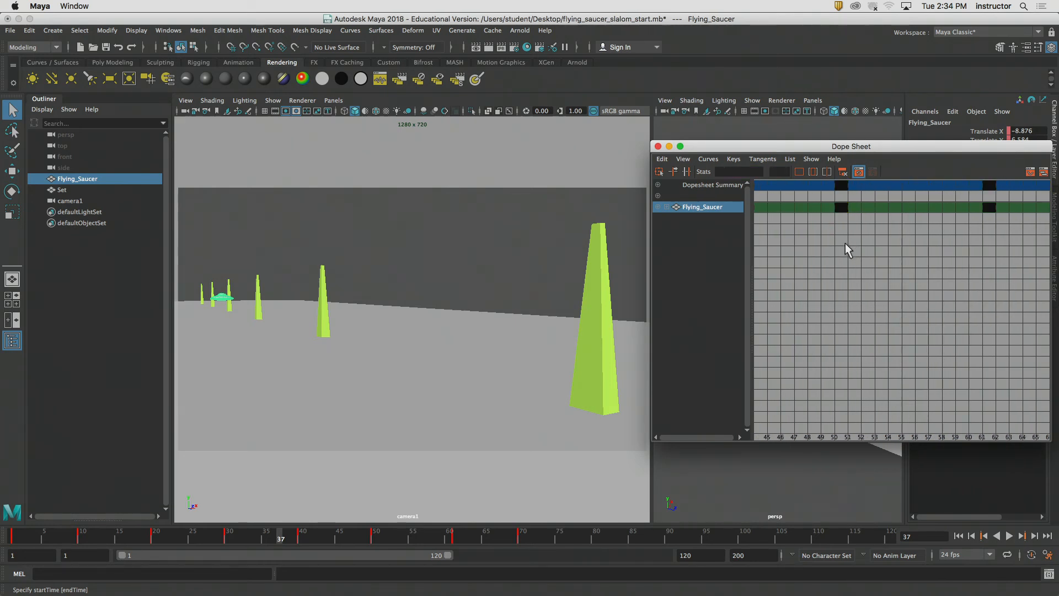
{"action": "left_click", "coordinate": [839, 206]}
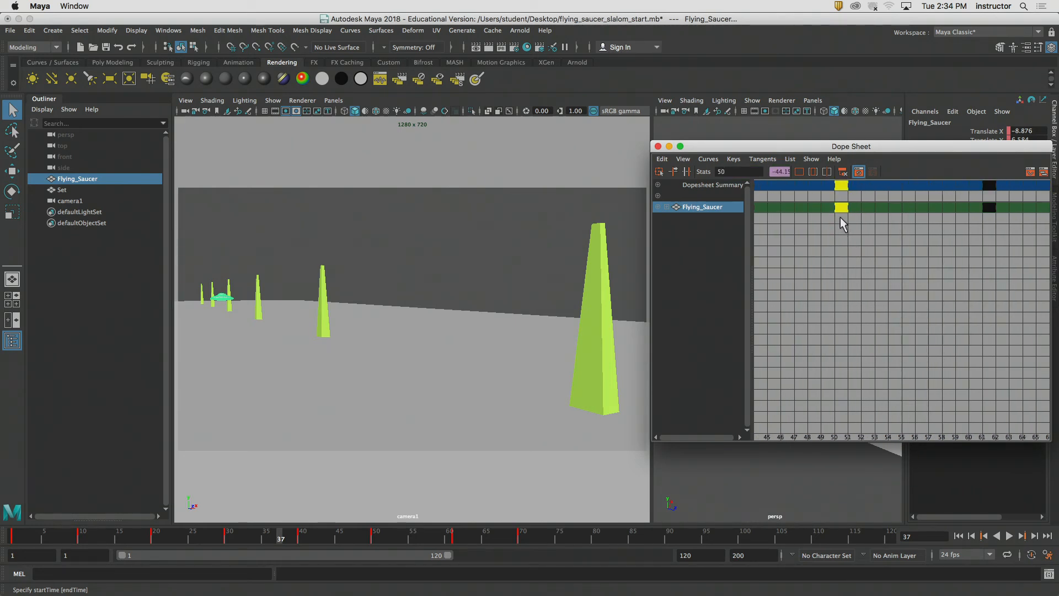
- Reselect the saucer's key at frame 50 in the Dope Sheet and shift the window towards the camera view
{"action": "left_click", "coordinate": [862, 210]}
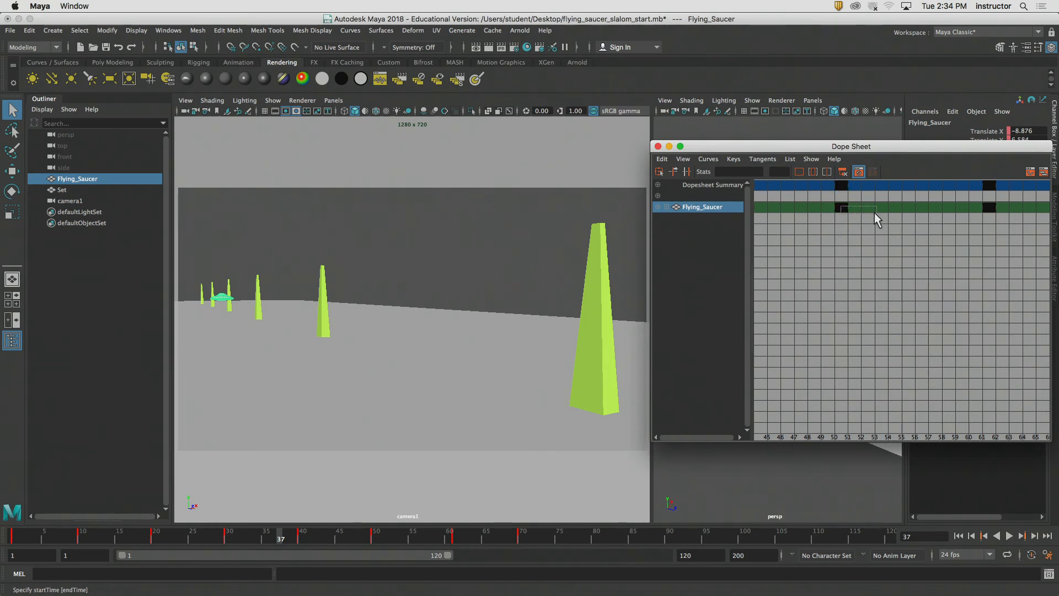
{"action": "left_click_drag", "start_coordinate": [875, 213], "coordinate": [861, 211]}
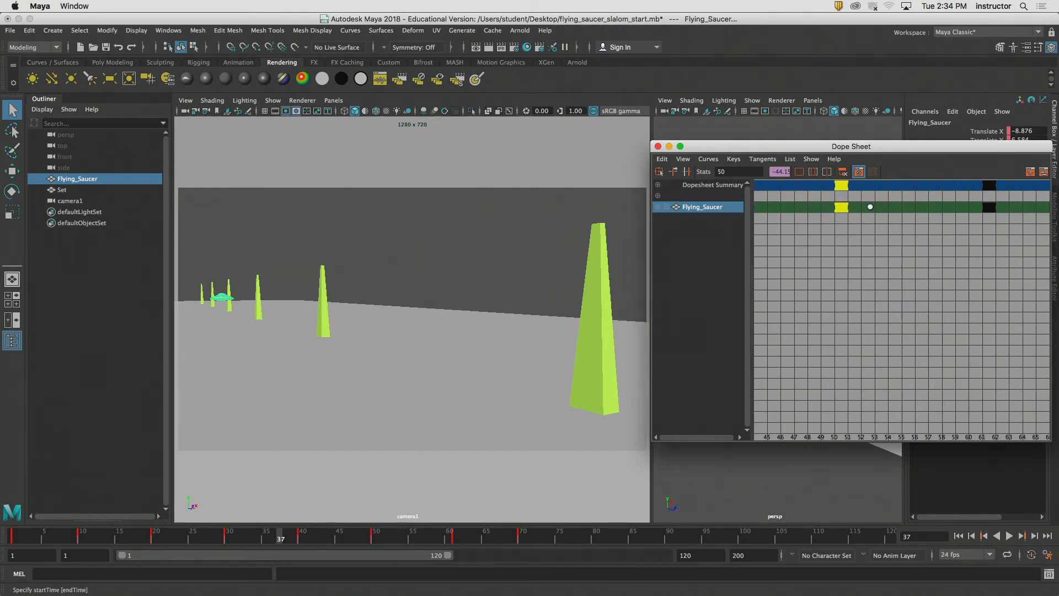
{"action": "left_click_drag", "start_coordinate": [821, 146], "coordinate": [774, 142]}
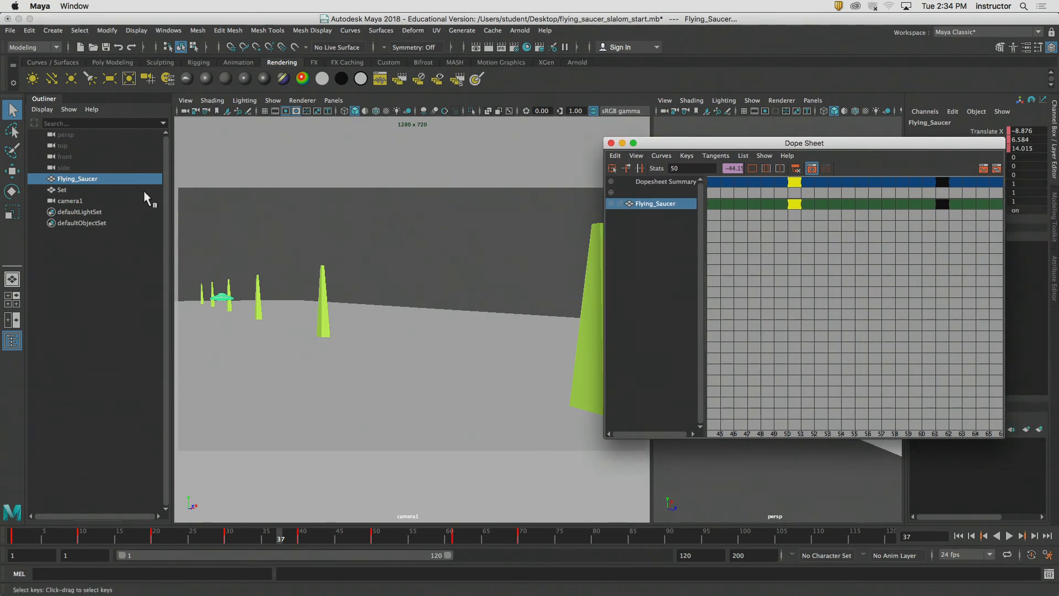
- Expand the Flying_Saucer row to show Translate, clear the key selection, and select only the Translate key at frame 50
{"action": "left_click", "coordinate": [611, 203]}
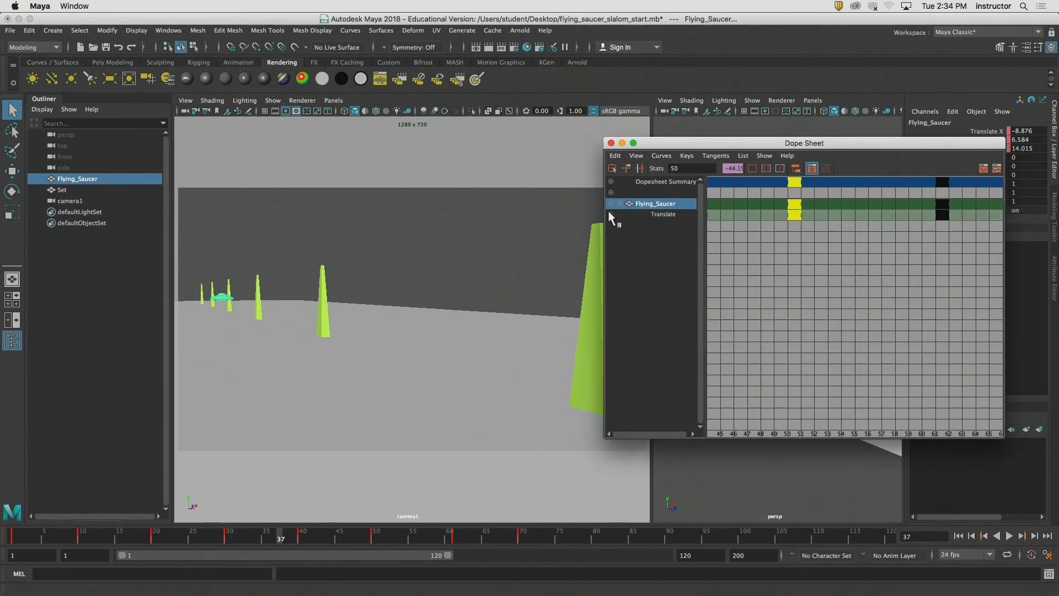
{"action": "left_click", "coordinate": [658, 212]}
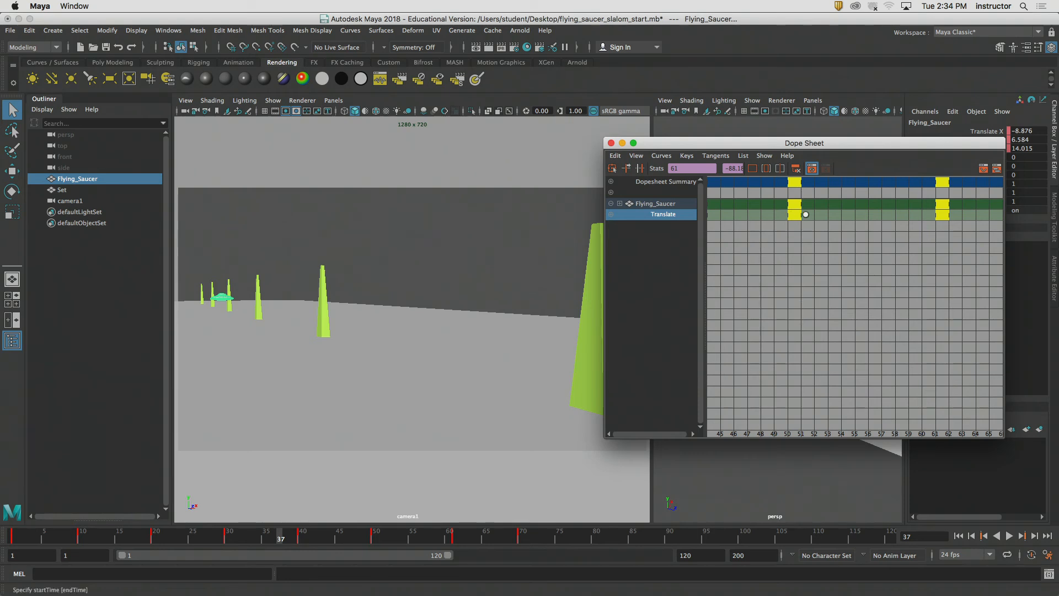
{"action": "left_click", "coordinate": [779, 255]}
{"action": "left_click_drag", "start_coordinate": [790, 144], "coordinate": [585, 144]}
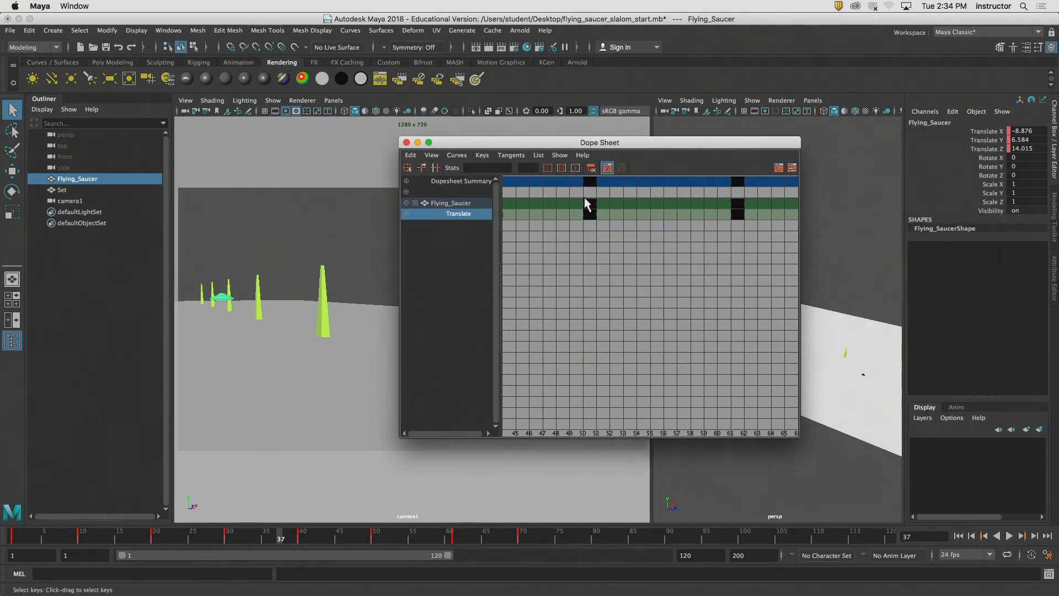
{"action": "left_click", "coordinate": [589, 214]}
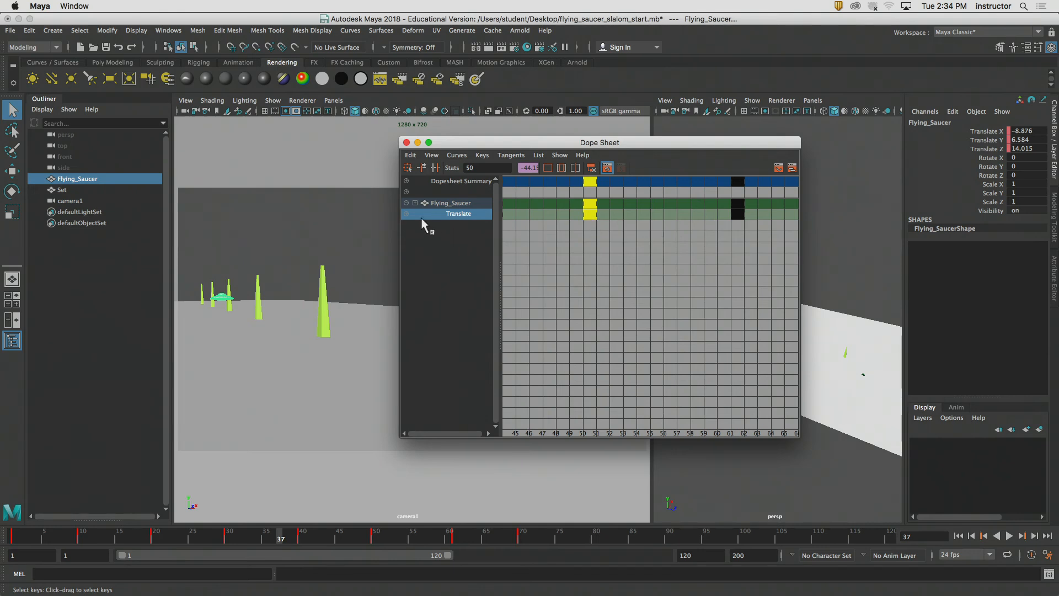
- Expand Translate into its separate channels and select only the Translate X key at frame 50
{"action": "left_click", "coordinate": [405, 214]}
{"action": "left_click", "coordinate": [466, 225]}
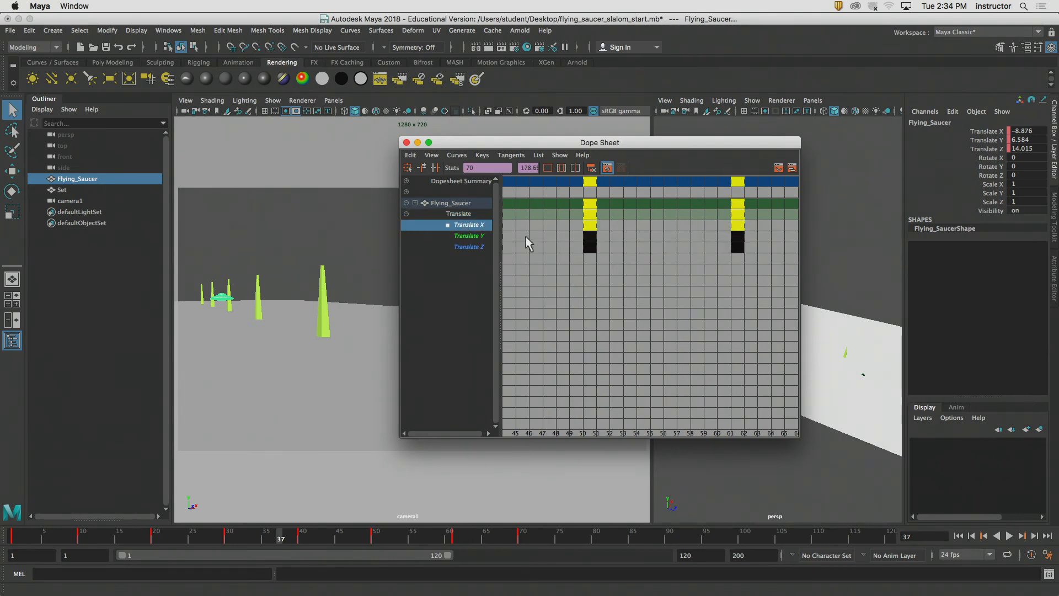
{"action": "left_click", "coordinate": [590, 225]}
{"action": "right_click", "coordinate": [590, 223]}
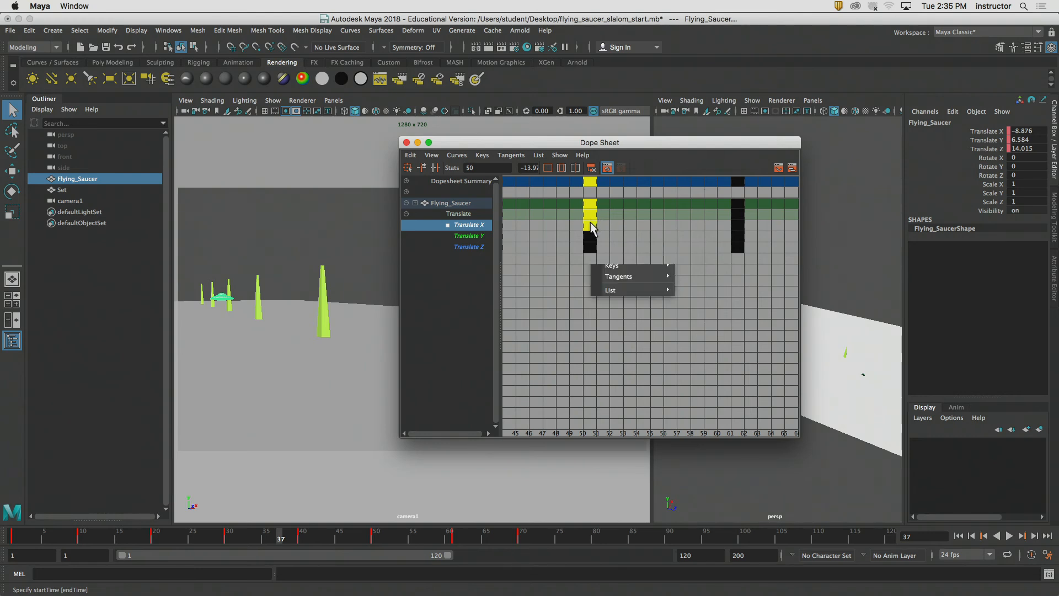
{"action": "left_click", "coordinate": [518, 259]}
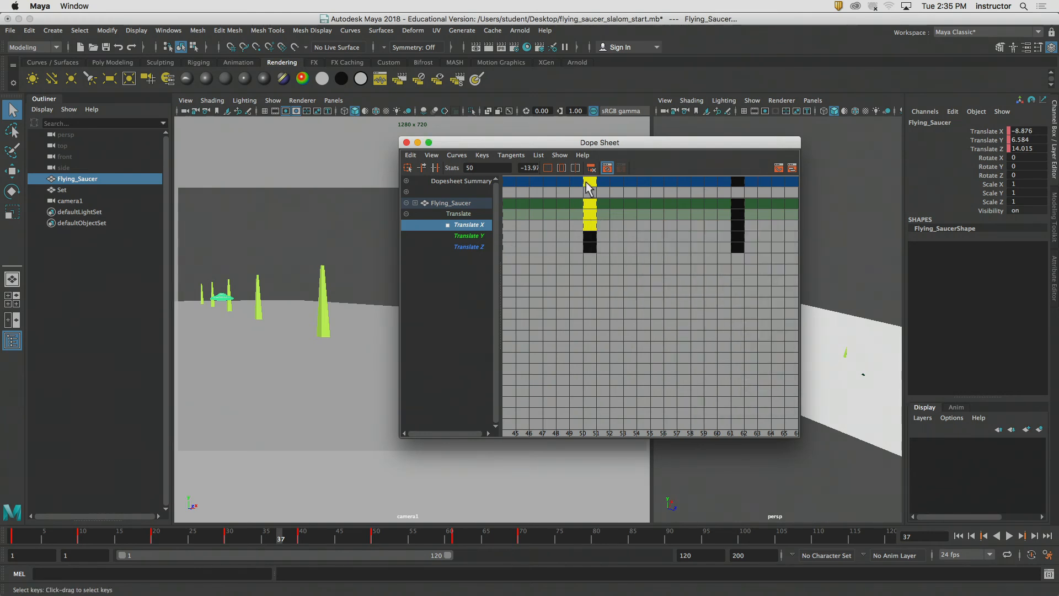
- Widen the Dope Sheet window to spread out its frame columns and reposition it over the viewports
{"action": "left_click_drag", "start_coordinate": [524, 142], "coordinate": [483, 140]}
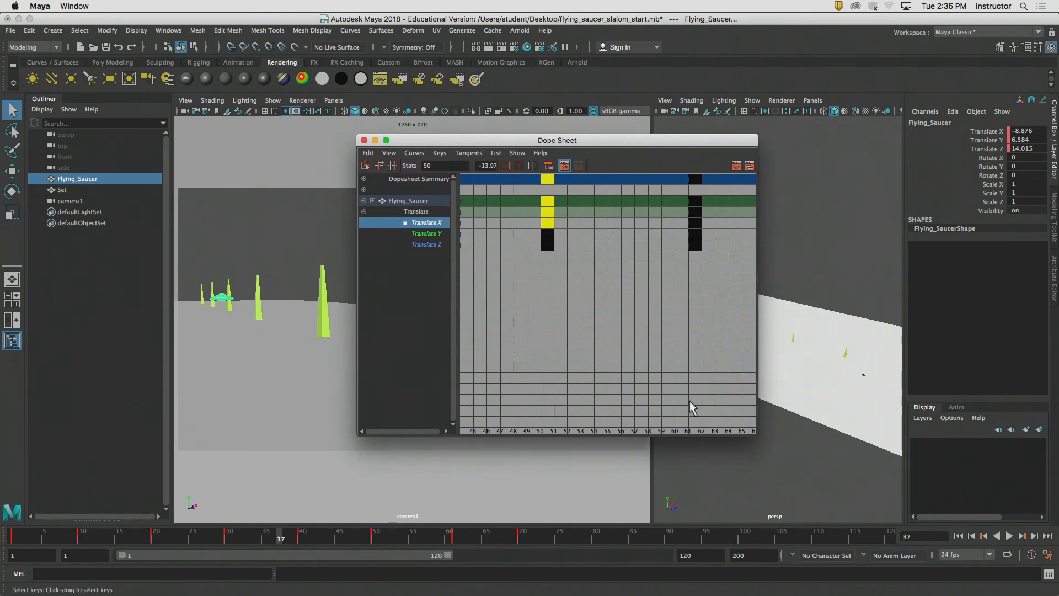
{"action": "left_click_drag", "start_coordinate": [757, 435], "coordinate": [969, 440]}
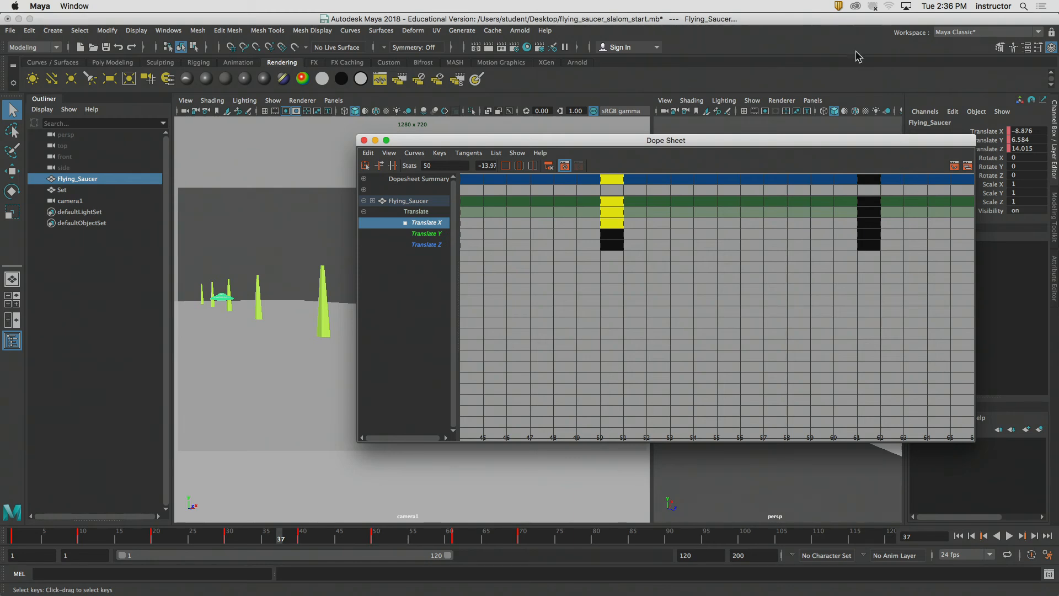
{"action": "left_click_drag", "start_coordinate": [633, 146], "coordinate": [629, 188]}
- Pick the frame 50 keys of the Translate X, Y and Z channels individually, combining them into one selection
{"action": "left_click", "coordinate": [607, 278]}
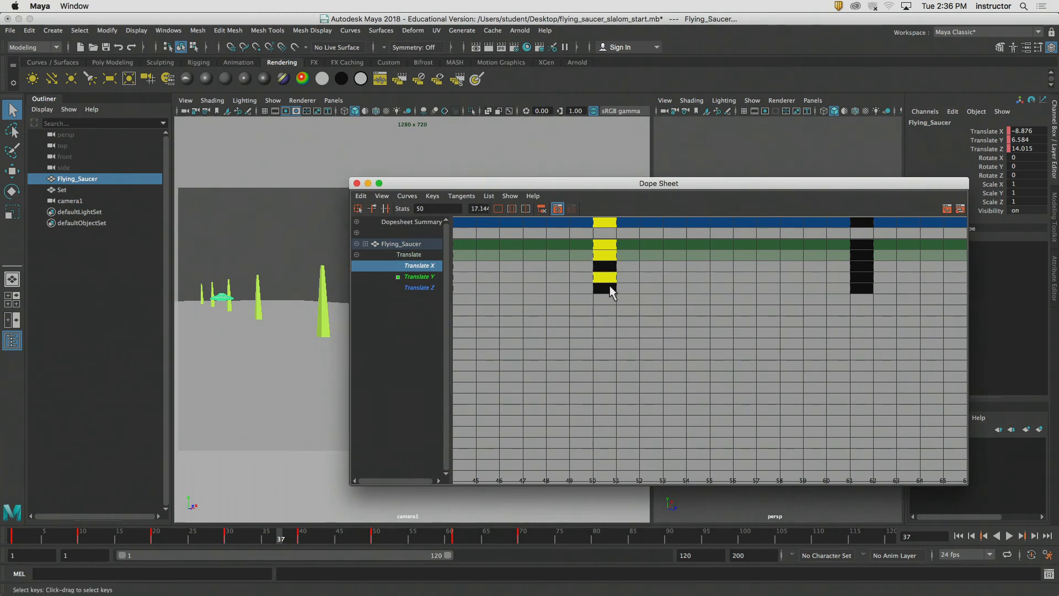
{"action": "left_click", "coordinate": [609, 286]}
{"action": "left_click", "coordinate": [602, 267], "text": "shift"}
{"action": "left_click", "coordinate": [606, 277], "text": "shift"}
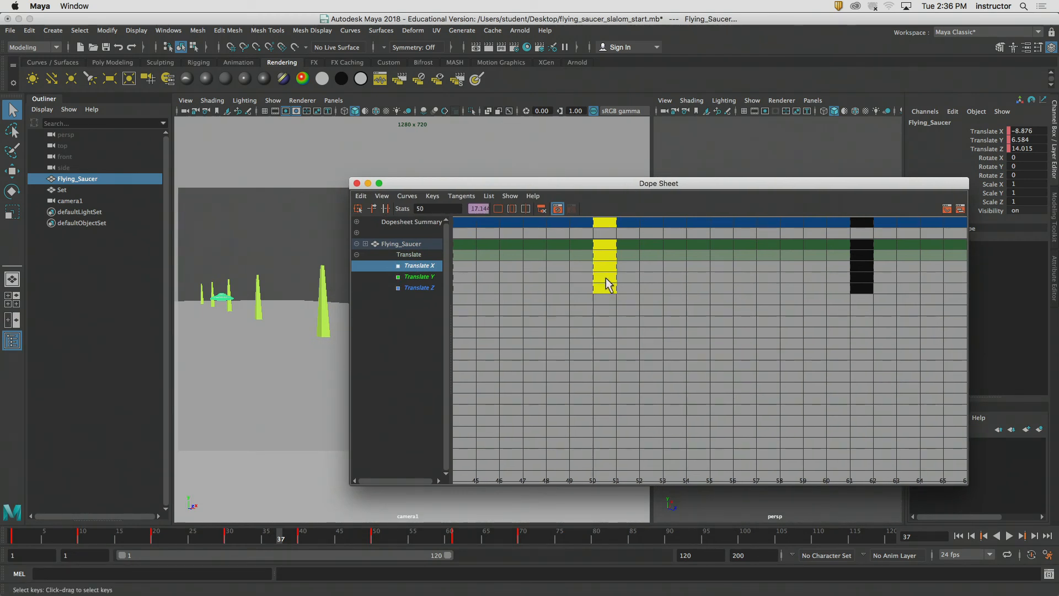
{"action": "right_click_drag", "start_coordinate": [604, 280], "coordinate": [626, 285]}
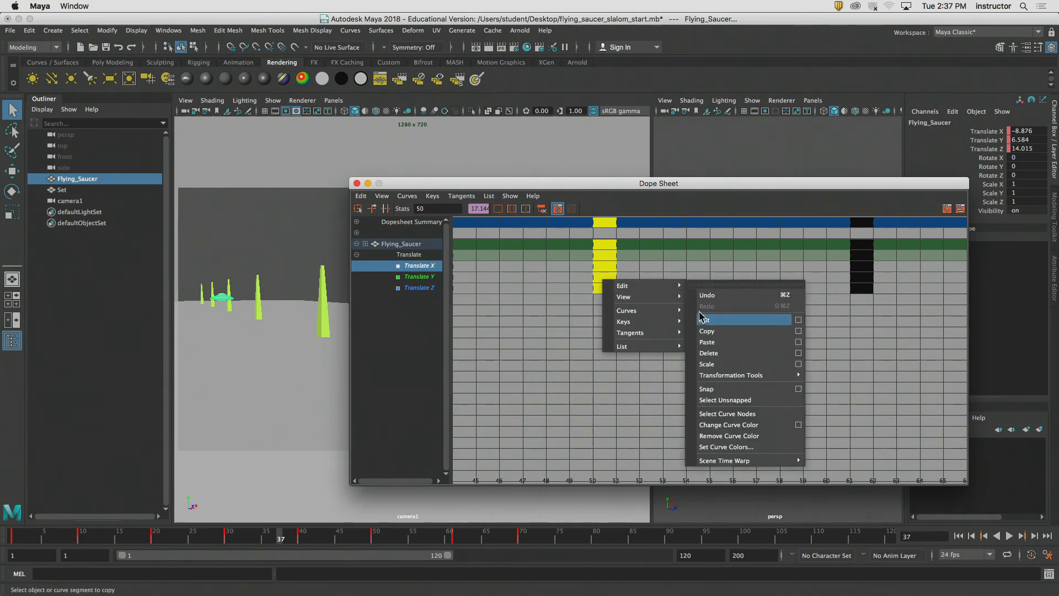
{"action": "left_click", "coordinate": [767, 375]}
{"action": "left_click", "coordinate": [681, 334]}
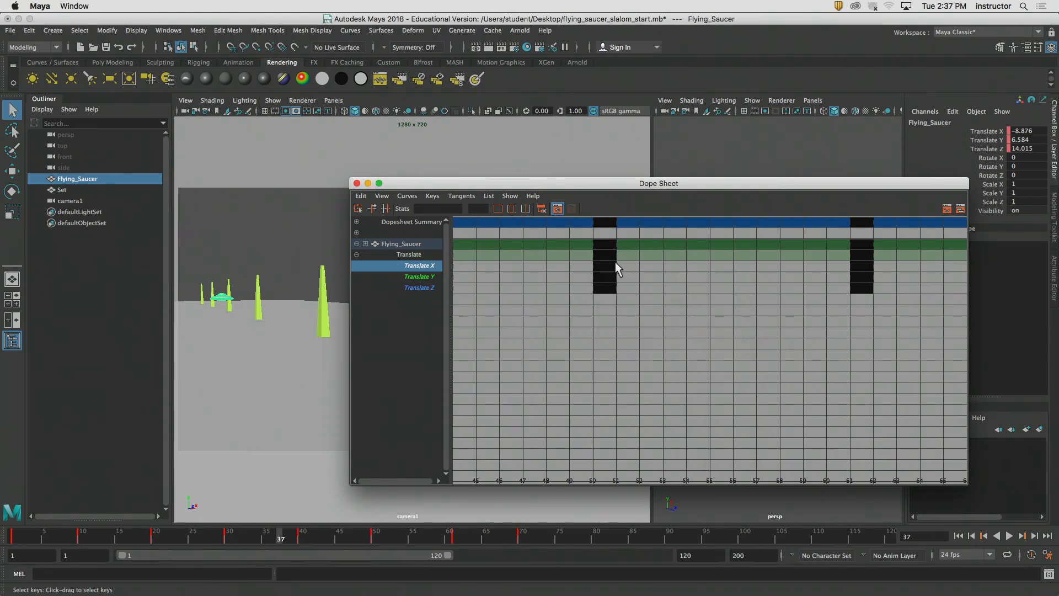
- Select the saucer's Translate keys at frame 50, switch the selection to those at frame 61, and reposition the Dope Sheet window
{"action": "left_click", "coordinate": [600, 251]}
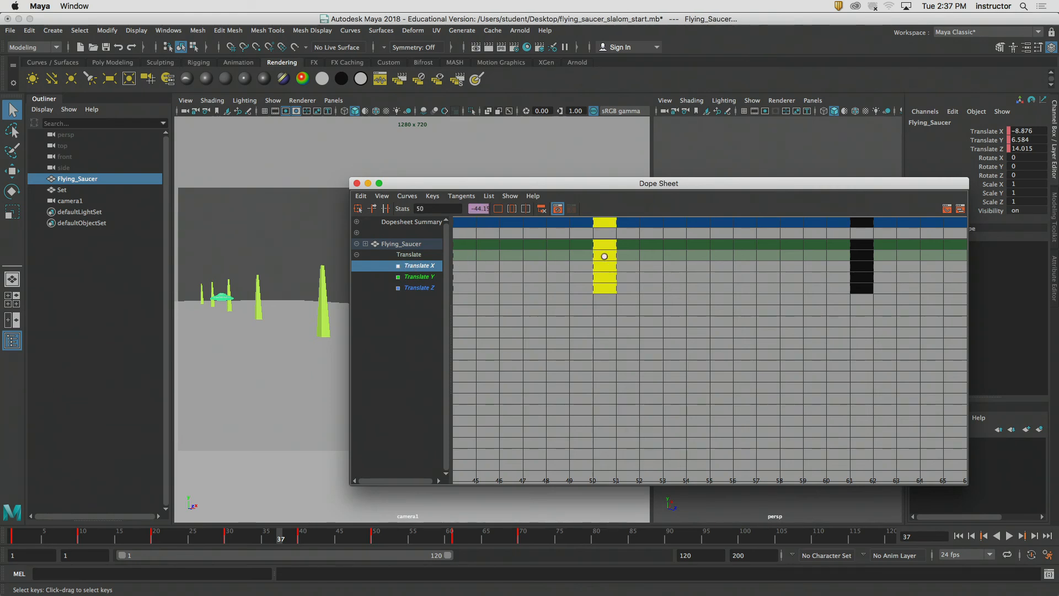
{"action": "left_click", "coordinate": [857, 266]}
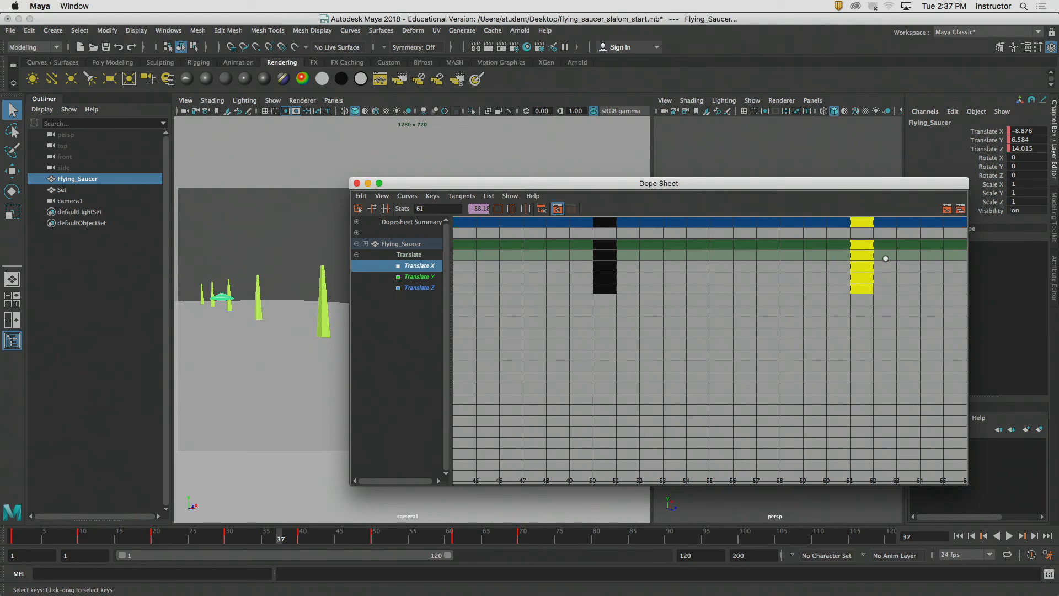
{"action": "left_click_drag", "start_coordinate": [783, 183], "coordinate": [710, 173]}
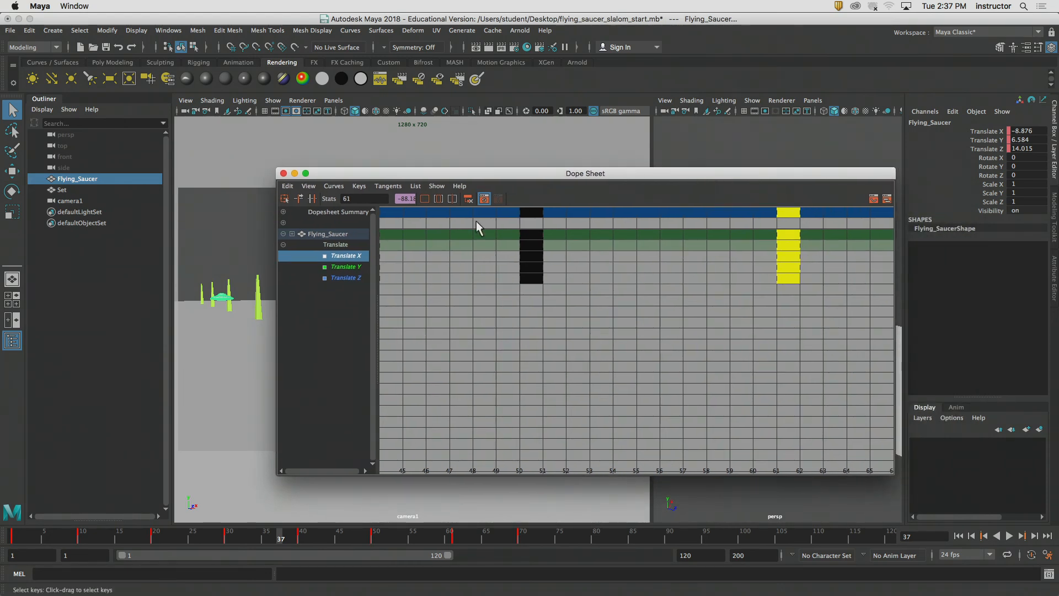
- Select the saucer's frame 50 key with the Select Keyframe Tool, stretch the region to frame 55, and clear the selection
{"action": "left_click", "coordinate": [285, 199]}
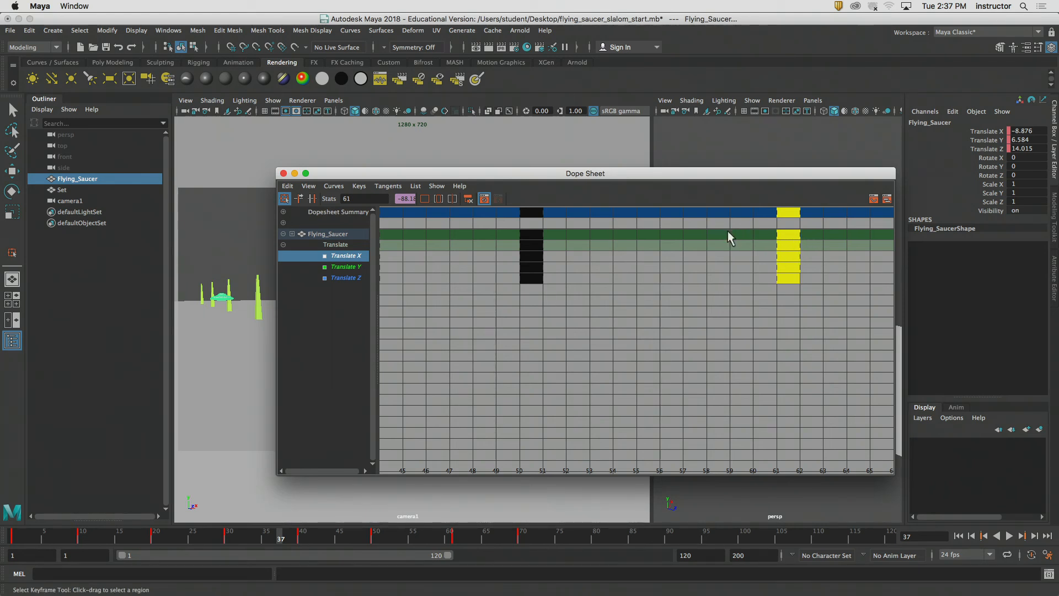
{"action": "right_click", "coordinate": [535, 232]}
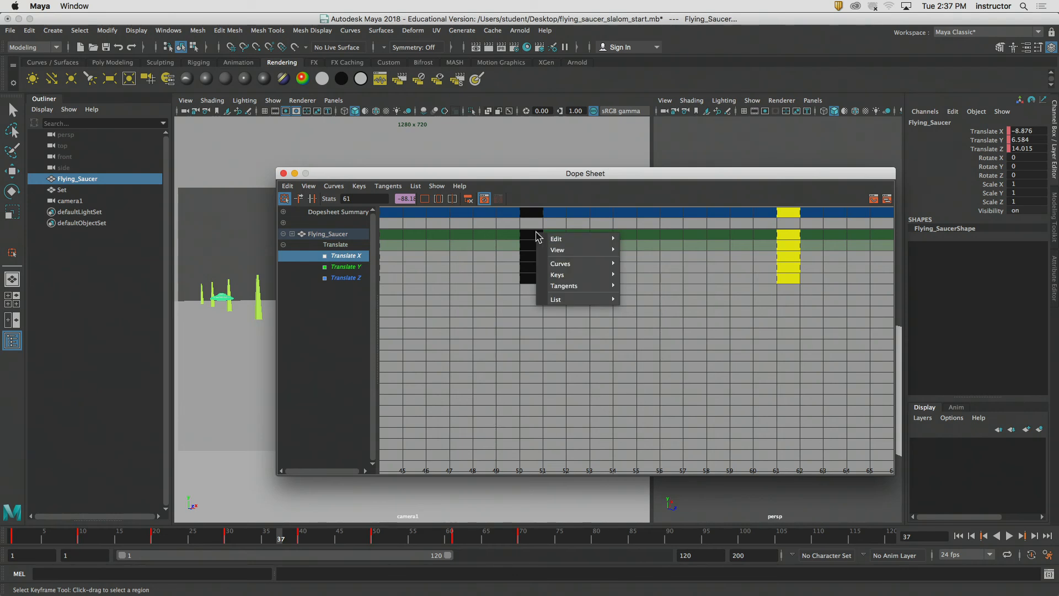
{"action": "left_click", "coordinate": [531, 223]}
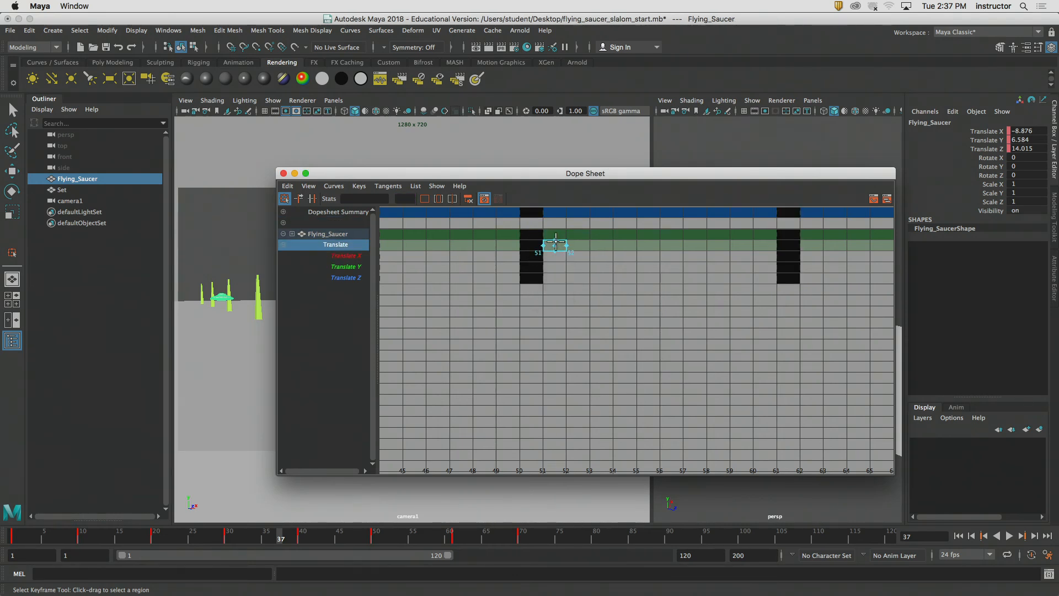
{"action": "left_click", "coordinate": [533, 243]}
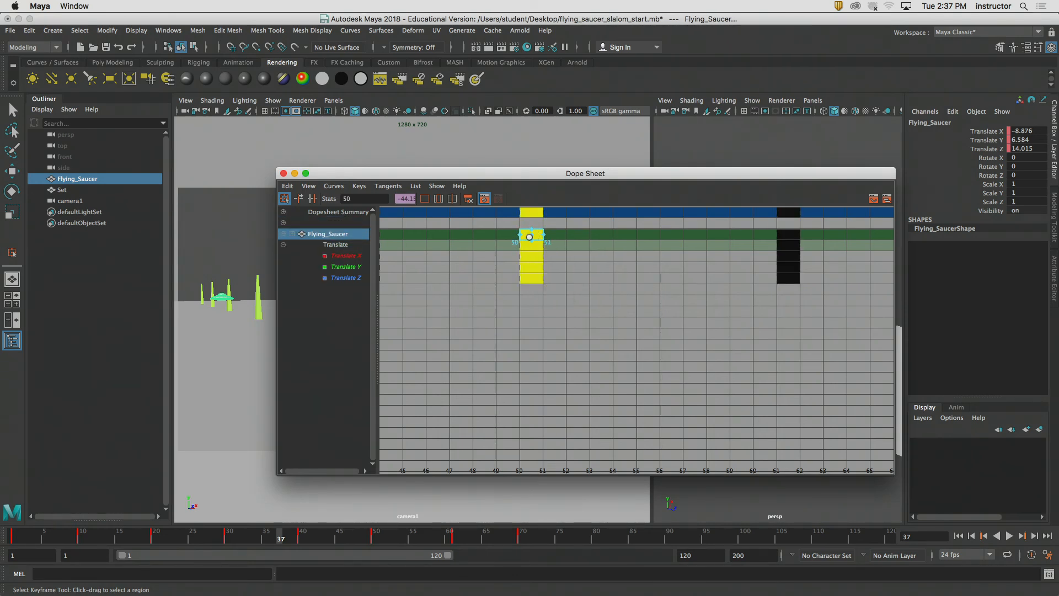
{"action": "left_click_drag", "start_coordinate": [544, 235], "coordinate": [635, 236]}
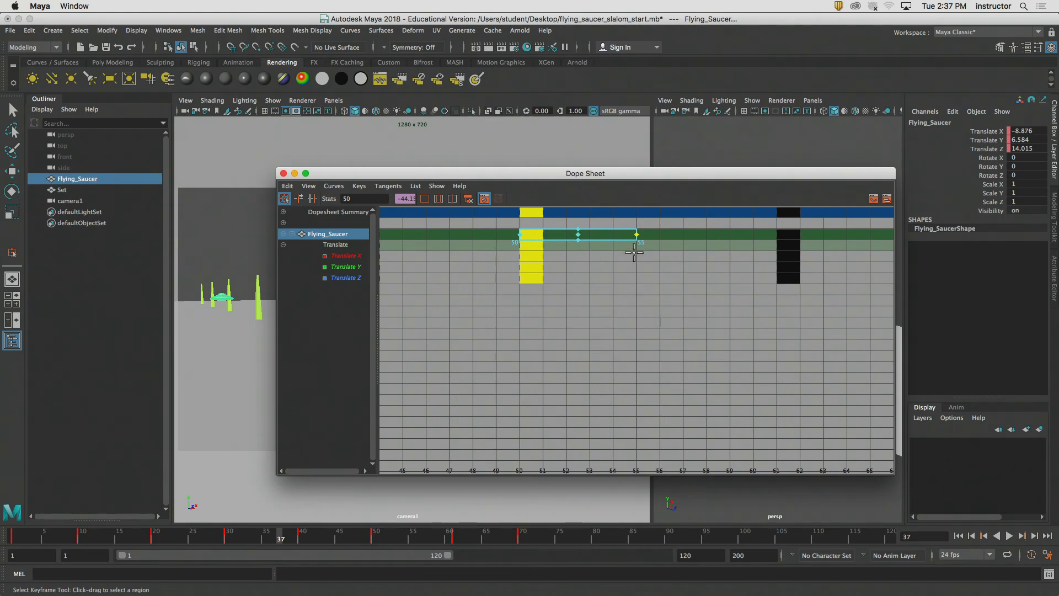
{"action": "left_click", "coordinate": [528, 341]}
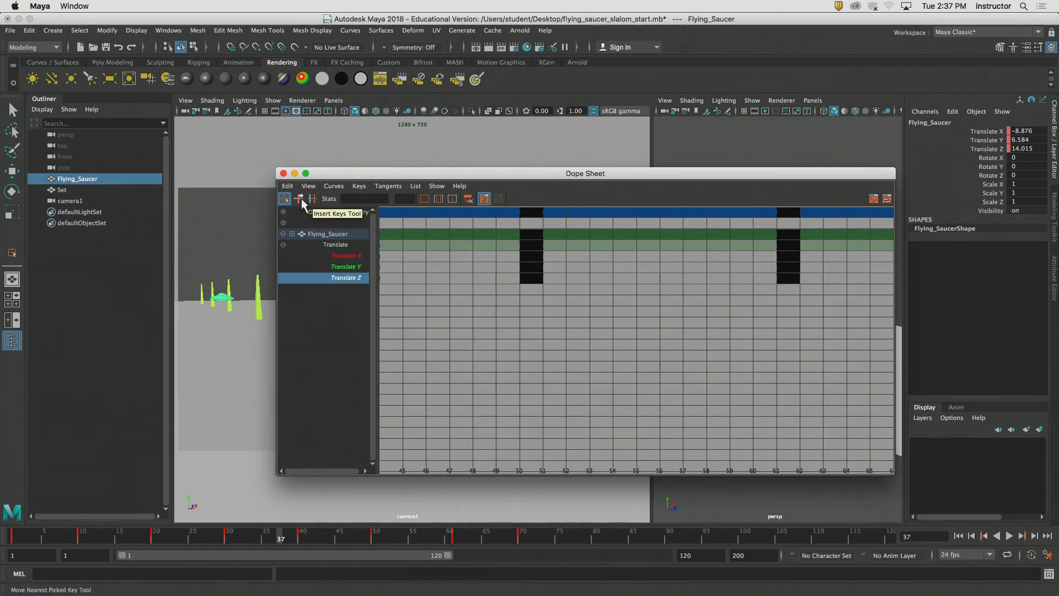
- Try to shift the saucer's frame 50 key in time with the Move Nearest Picked Key Tool
{"action": "left_click", "coordinate": [301, 200]}
{"action": "left_click", "coordinate": [531, 234]}
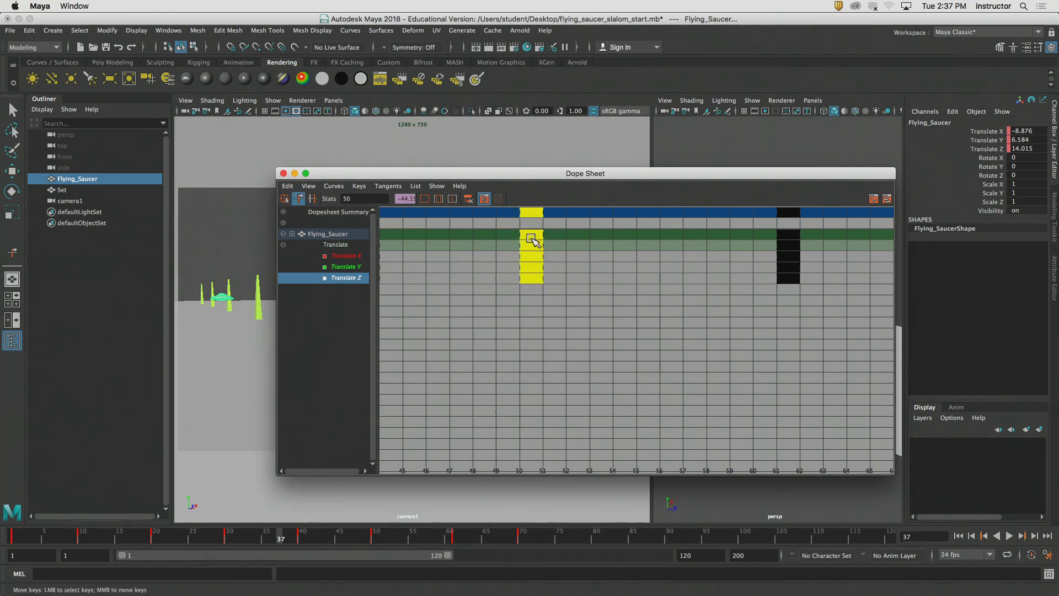
{"action": "left_click", "coordinate": [567, 235]}
{"action": "left_click", "coordinate": [537, 236]}
{"action": "mouse_move", "coordinate": [536, 235]}
{"action": "middle_mouse_down"}
{"action": "mouse_move", "coordinate": [553, 235]}
{"action": "mouse_move", "coordinate": [526, 235]}
{"action": "middle_mouse_up"}
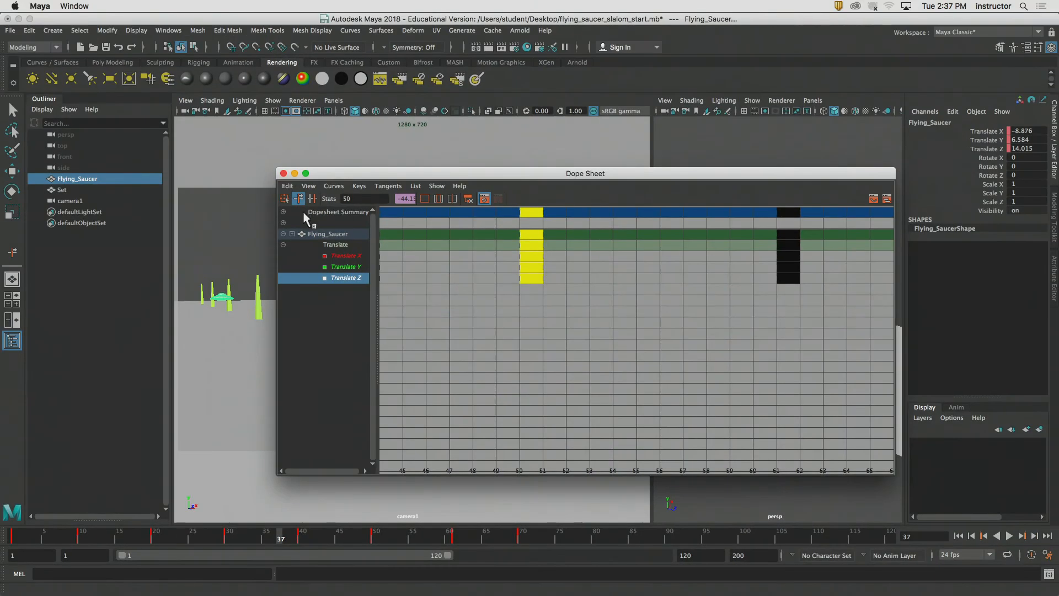
{"action": "mouse_move", "coordinate": [534, 236]}
{"action": "middle_mouse_down"}
{"action": "mouse_move", "coordinate": [511, 240]}
{"action": "mouse_move", "coordinate": [522, 242]}
{"action": "middle_mouse_up"}
- Fit the saucer's full range of keys in the Dope Sheet and scrub the animation back to frame 1
{"action": "left_click_drag", "start_coordinate": [585, 173], "coordinate": [877, 125]}
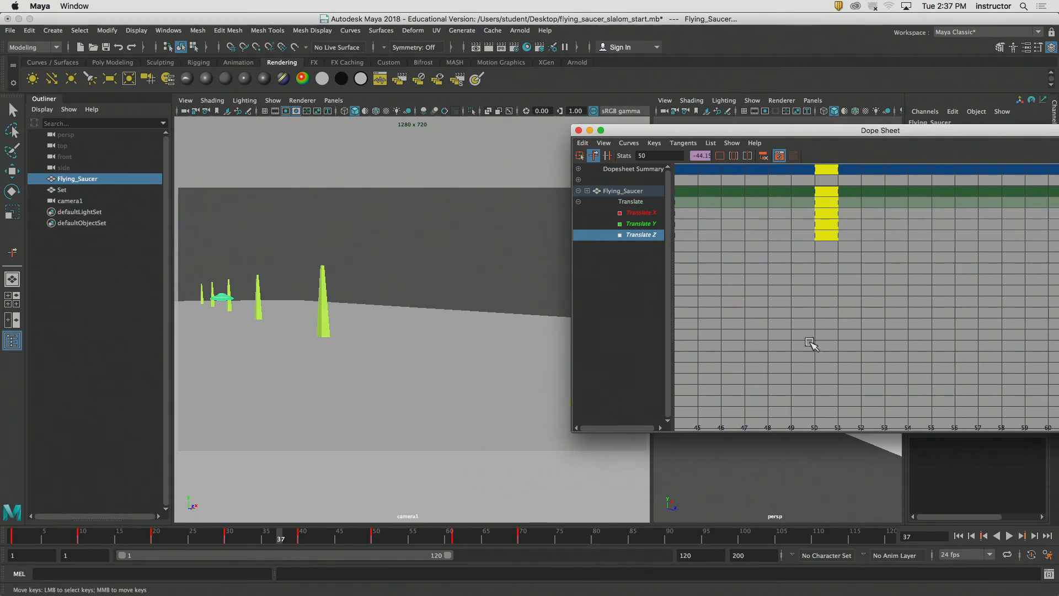
{"action": "scroll", "coordinate": [882, 299], "scroll_direction": "down", "scroll_amount": 5}
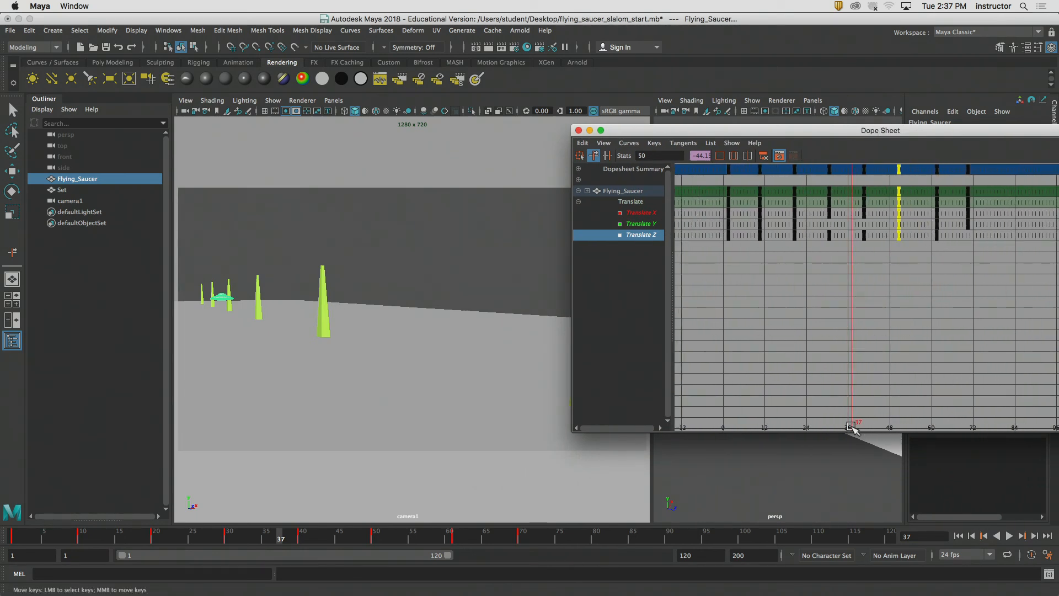
{"action": "left_click_drag", "start_coordinate": [303, 535], "coordinate": [15, 538]}
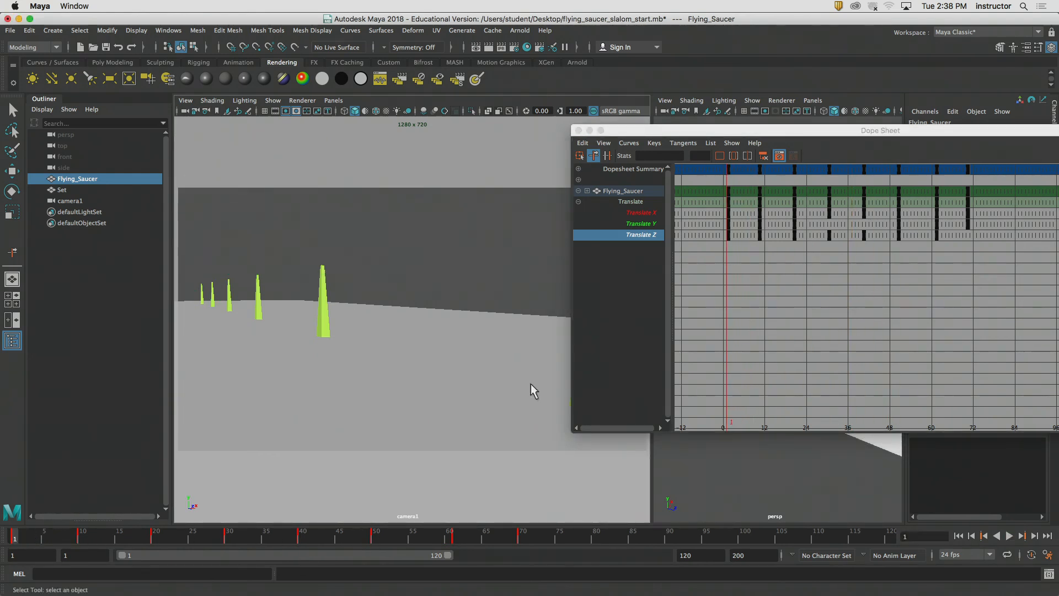
{"action": "left_click", "coordinate": [812, 289]}
{"action": "middle_click_drag", "start_coordinate": [810, 288], "coordinate": [793, 300], "text": "alt"}
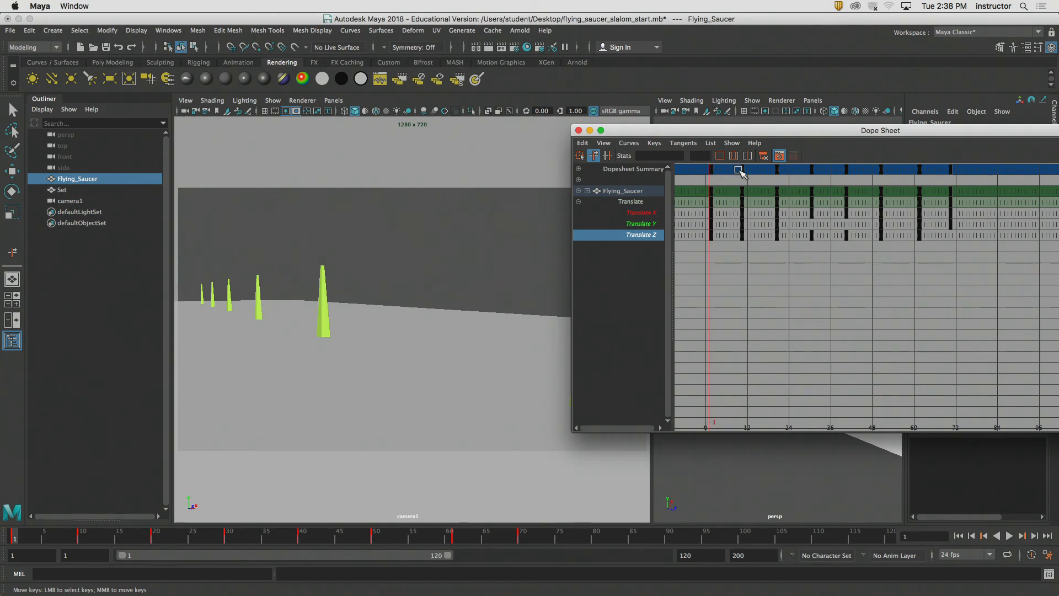
- Shrink the Dope Sheet window, place it clear of the camera view, and scrub the animation back to frame 1
{"action": "left_click_drag", "start_coordinate": [899, 131], "coordinate": [742, 159]}
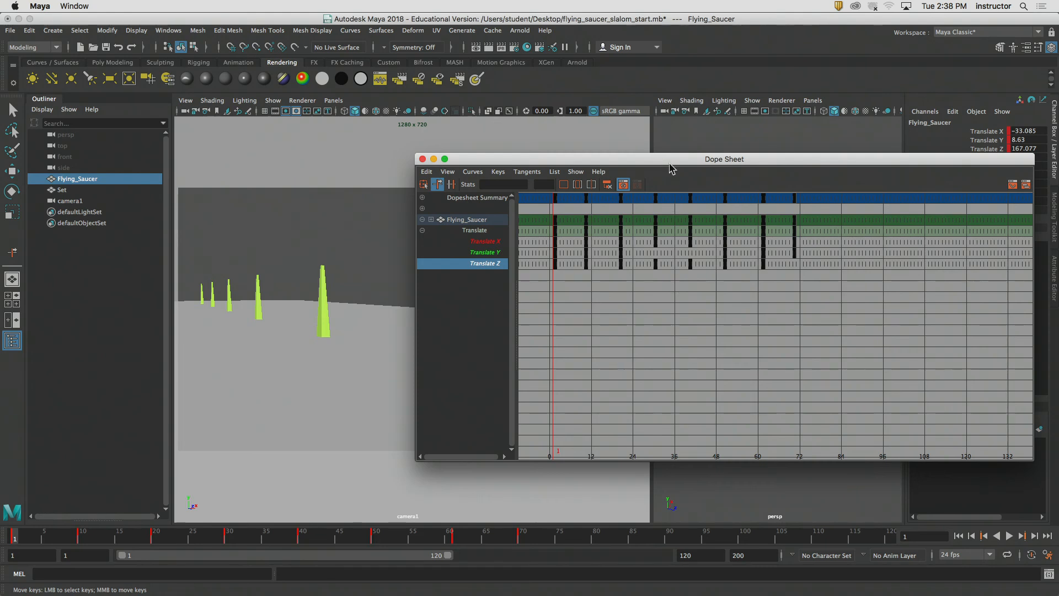
{"action": "left_click_drag", "start_coordinate": [667, 160], "coordinate": [425, 135]}
{"action": "left_click_drag", "start_coordinate": [794, 432], "coordinate": [556, 410]}
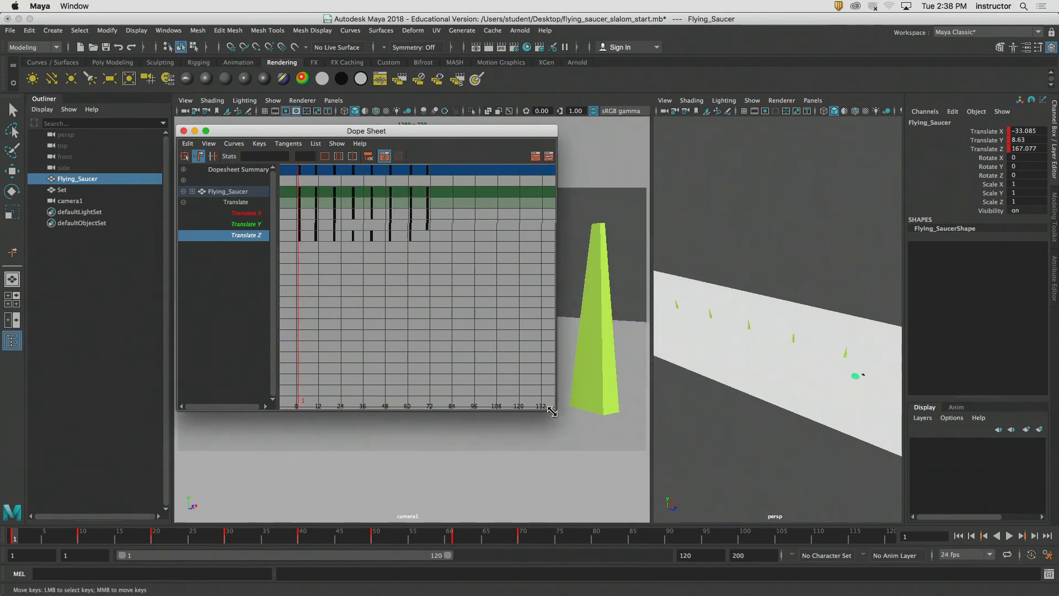
{"action": "left_click_drag", "start_coordinate": [294, 135], "coordinate": [791, 122]}
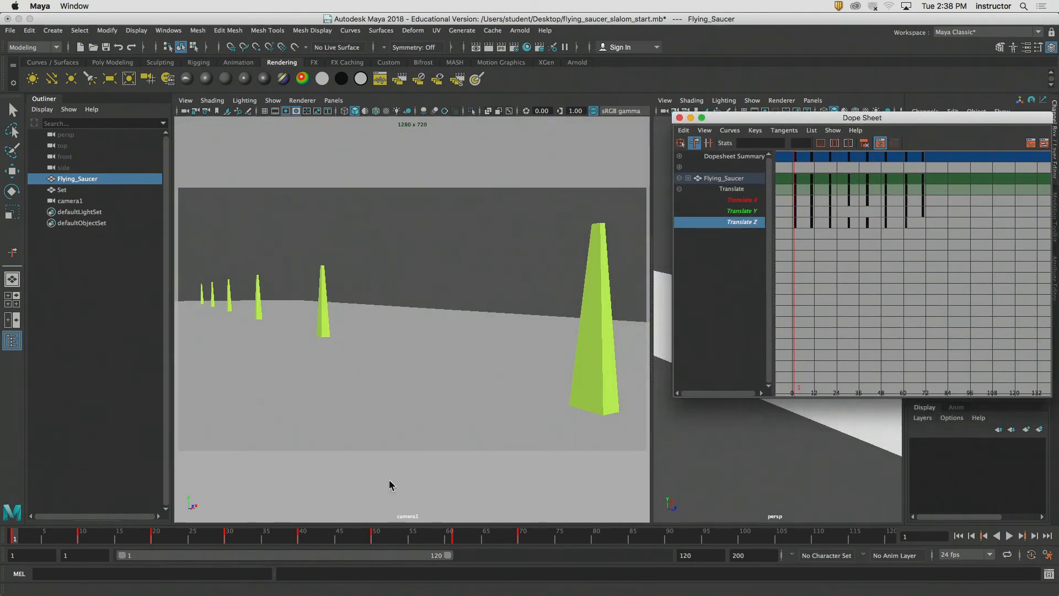
{"action": "left_click_drag", "start_coordinate": [136, 538], "coordinate": [12, 536]}
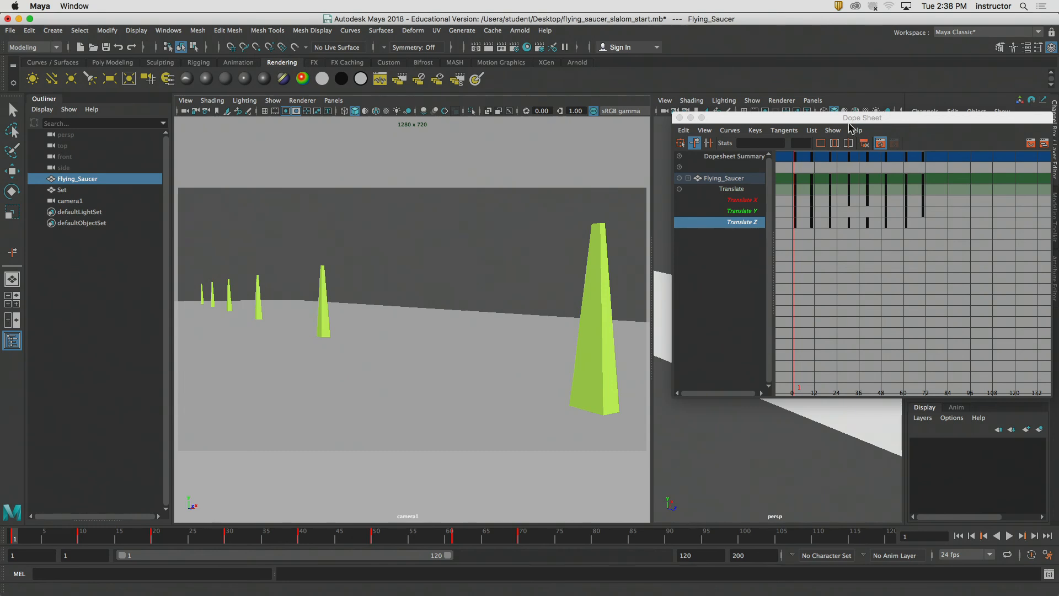
- Place the Dope Sheet window below the viewport's menus, trial-select the saucer's keys after frame 1, and clear the selection
{"action": "left_click_drag", "start_coordinate": [844, 118], "coordinate": [855, 97]}
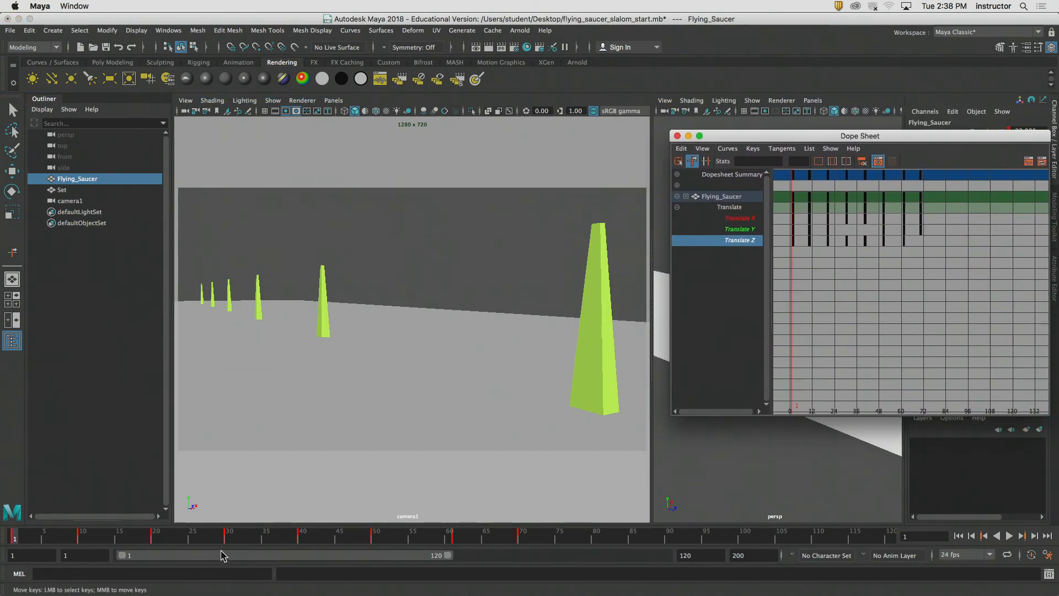
{"action": "left_click_drag", "start_coordinate": [140, 537], "coordinate": [17, 537]}
{"action": "left_click_drag", "start_coordinate": [968, 204], "coordinate": [804, 282]}
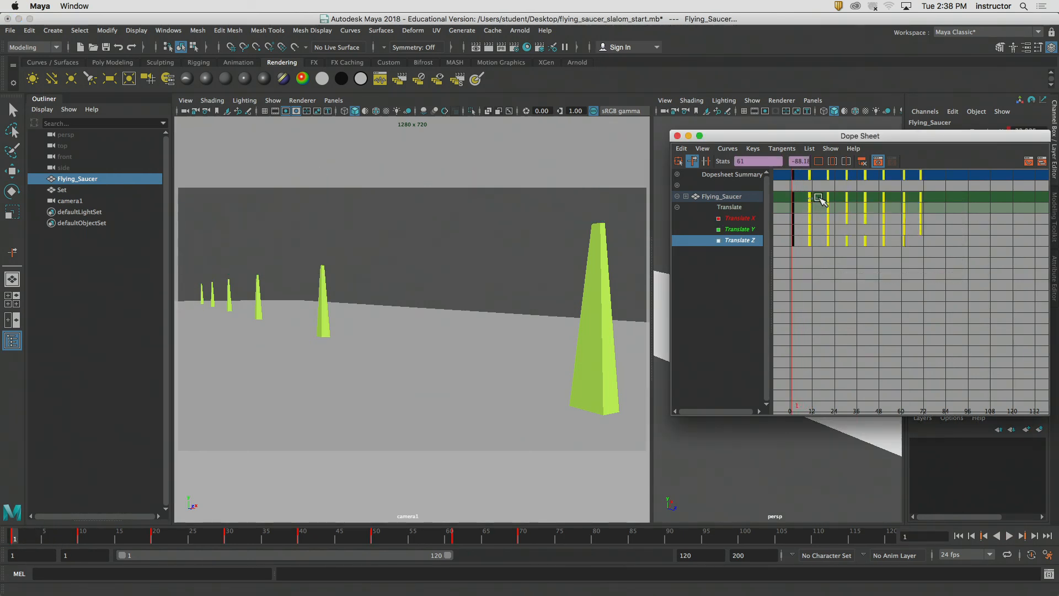
{"action": "left_click", "coordinate": [915, 277]}
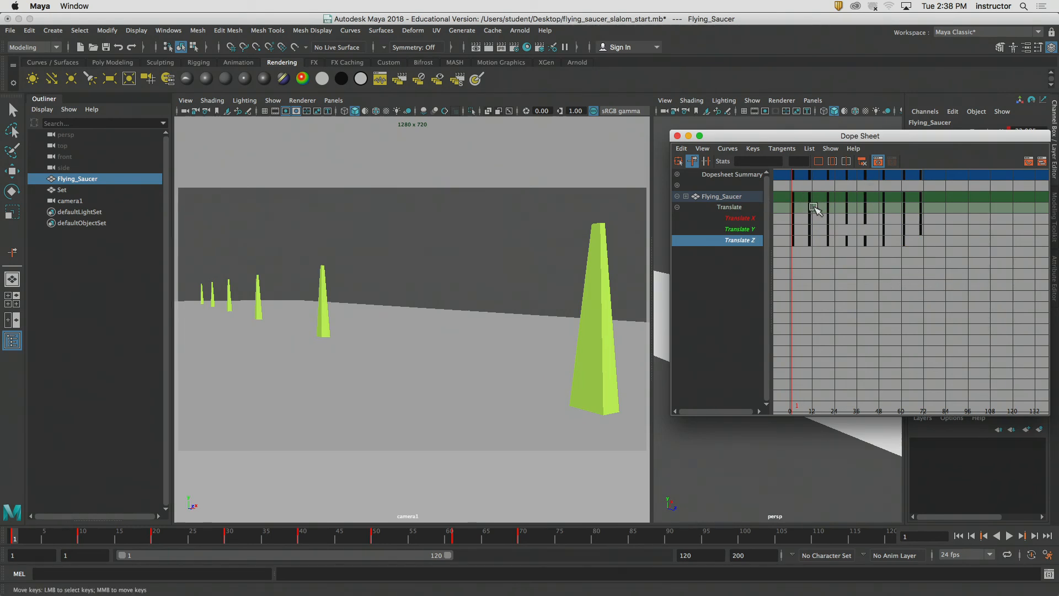
- Select the saucer's frame 10 key in the Dope Sheet and move it to frame 11
{"action": "right_click_drag", "start_coordinate": [814, 208], "coordinate": [1026, 234], "text": "alt"}
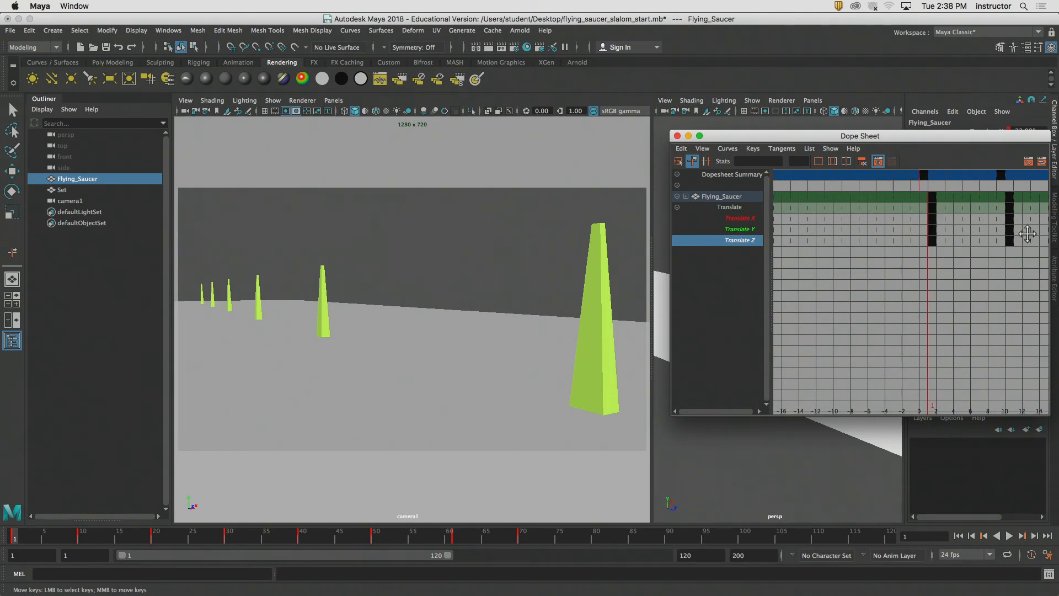
{"action": "middle_click_drag", "start_coordinate": [1027, 233], "coordinate": [943, 207], "text": "alt"}
{"action": "left_click", "coordinate": [948, 207]}
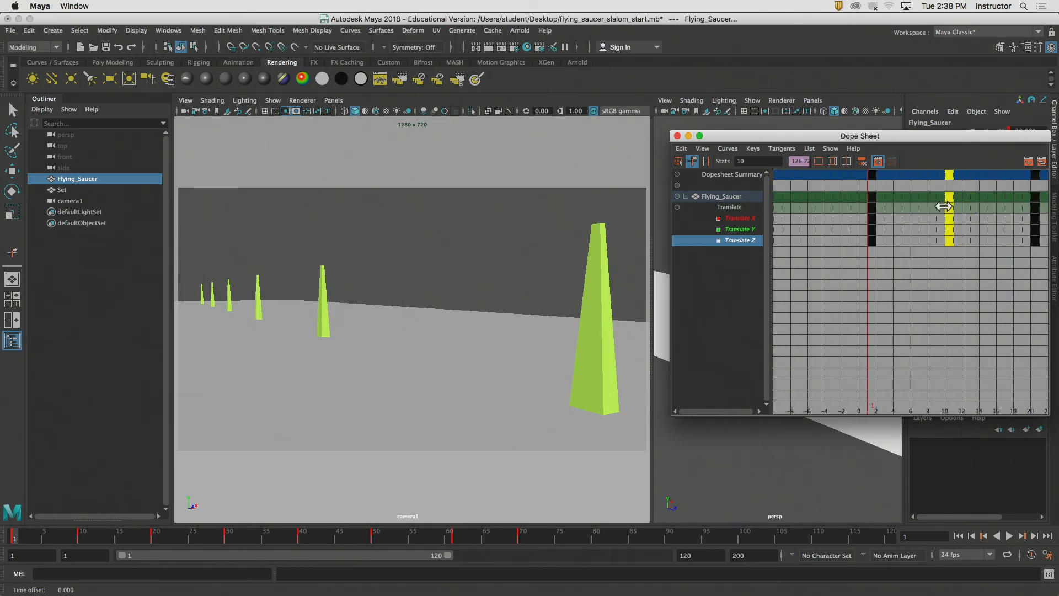
{"action": "right_click_drag", "start_coordinate": [962, 273], "coordinate": [1001, 271], "text": "alt"}
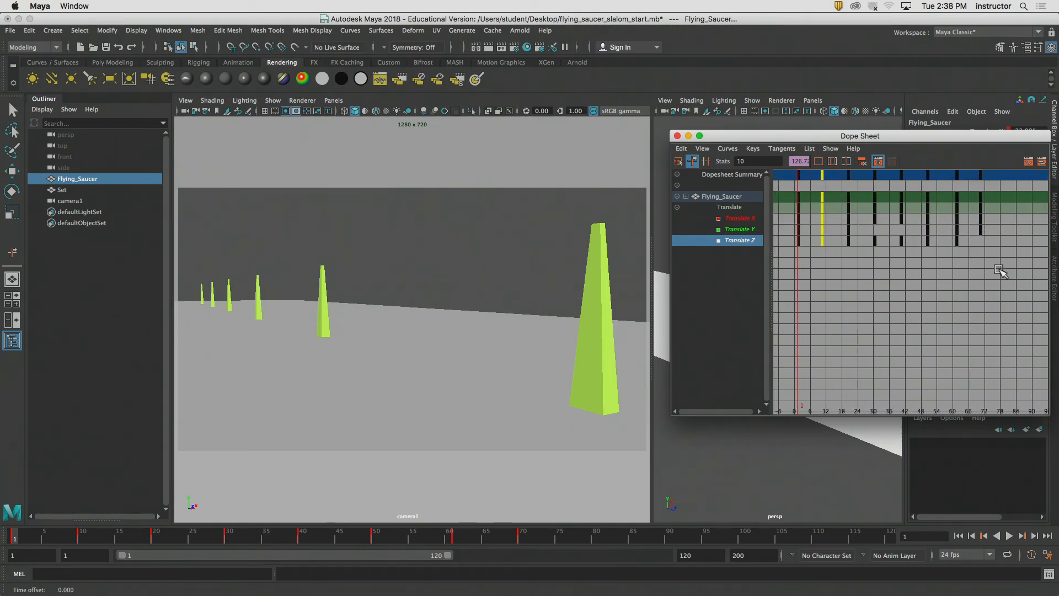
{"action": "left_click_drag", "start_coordinate": [821, 248], "coordinate": [822, 199]}
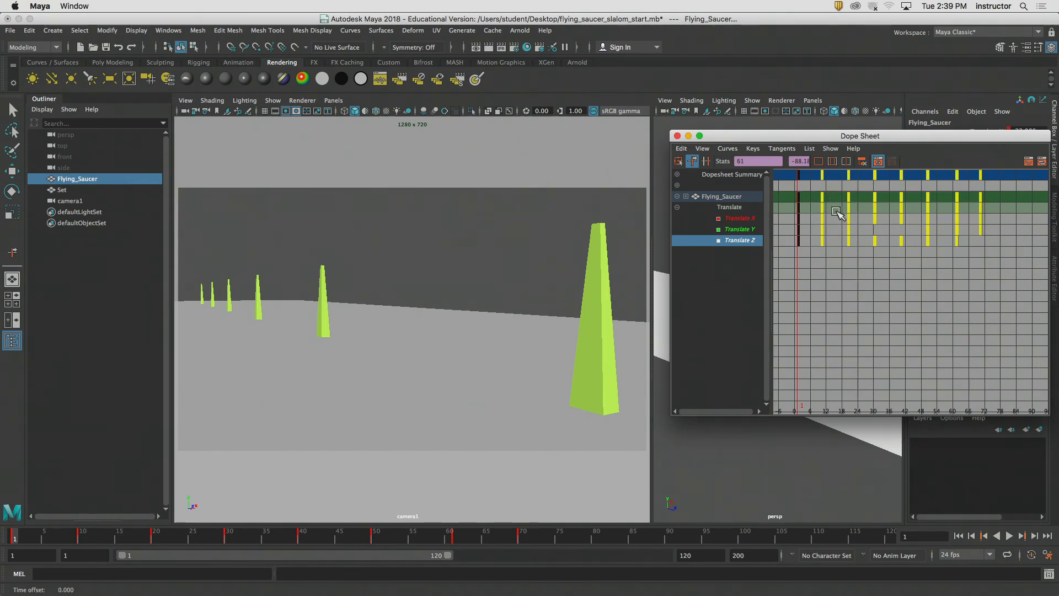
{"action": "left_click", "coordinate": [822, 197]}
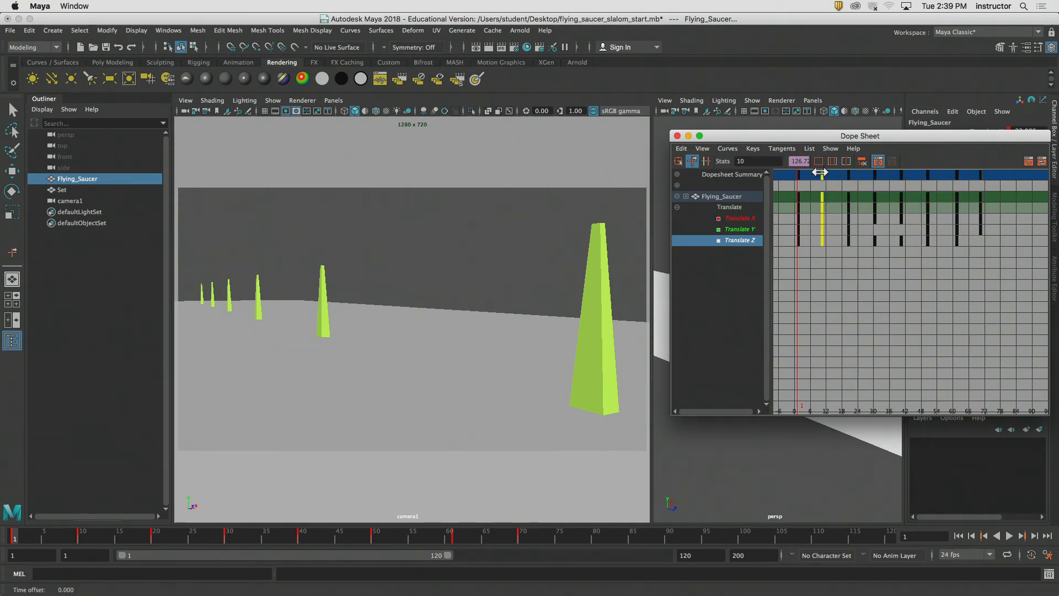
{"action": "right_click_drag", "start_coordinate": [827, 204], "coordinate": [980, 255], "text": "alt"}
{"action": "middle_click_drag", "start_coordinate": [979, 255], "coordinate": [880, 246], "text": "alt"}
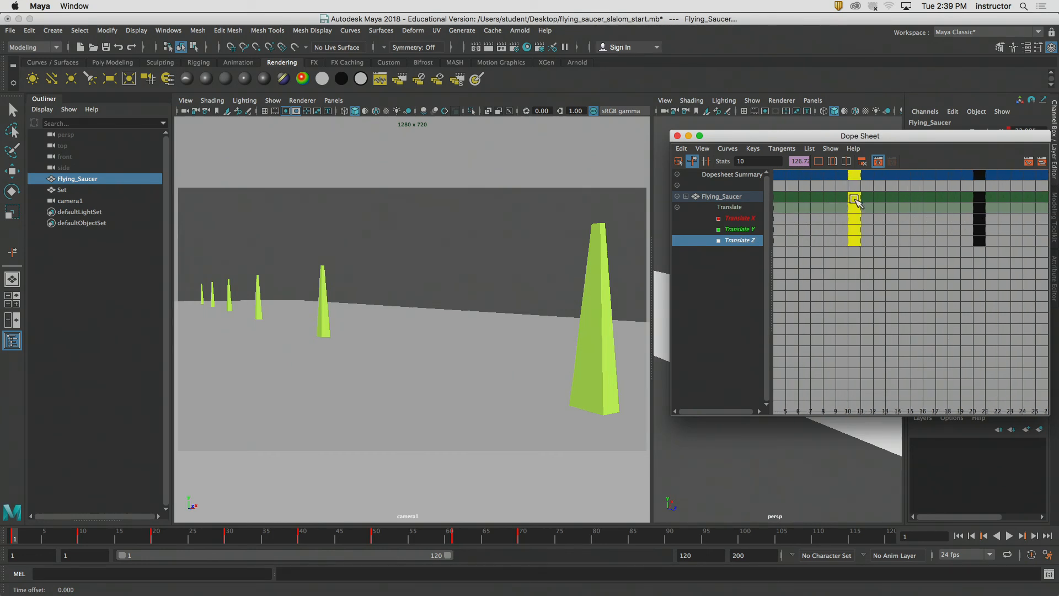
{"action": "mouse_move", "coordinate": [855, 199]}
{"action": "middle_mouse_down"}
{"action": "mouse_move", "coordinate": [866, 198]}
{"action": "mouse_move", "coordinate": [845, 200]}
{"action": "mouse_move", "coordinate": [854, 200]}
{"action": "middle_mouse_up"}
{"action": "mouse_move", "coordinate": [910, 212]}
{"action": "right_mouse_down", "text": "alt"}
{"action": "mouse_move", "coordinate": [868, 205]}
{"action": "mouse_move", "coordinate": [908, 202]}
{"action": "right_mouse_up", "text": "alt"}
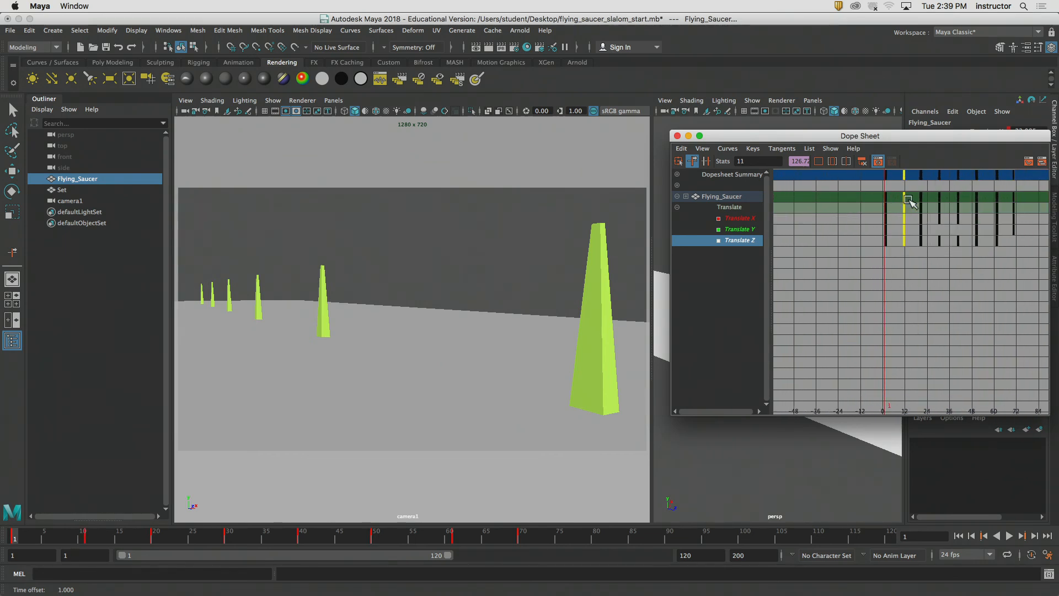
- Move the saucer's frame 11 key to frame 12 in the Dope Sheet
{"action": "middle_click_drag", "start_coordinate": [908, 199], "coordinate": [897, 202], "text": "alt"}
{"action": "right_click_drag", "start_coordinate": [898, 203], "coordinate": [968, 206], "text": "alt"}
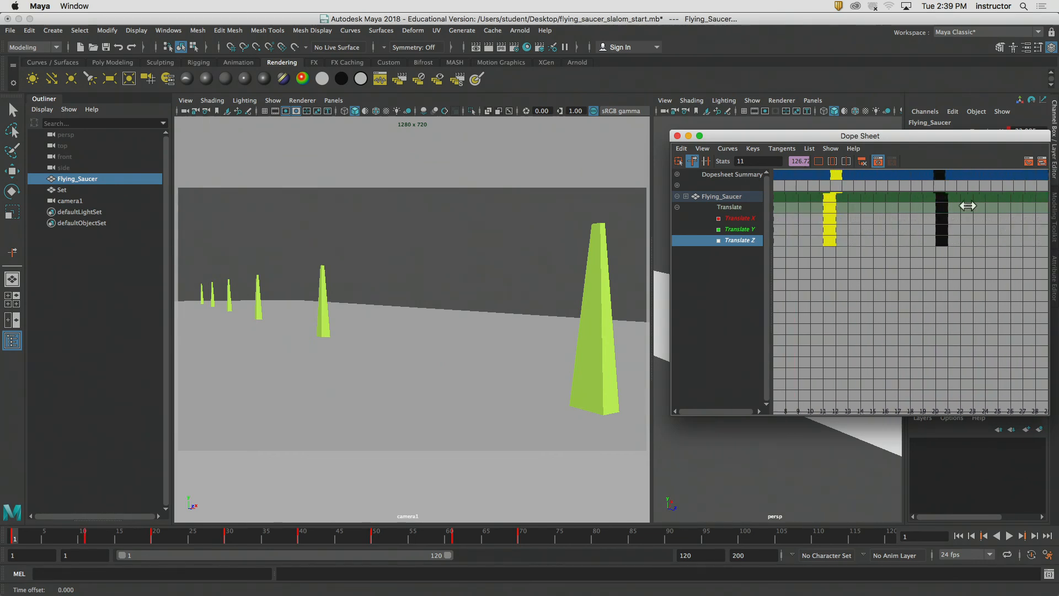
{"action": "middle_click_drag", "start_coordinate": [894, 212], "coordinate": [915, 220], "text": "alt"}
{"action": "right_click_drag", "start_coordinate": [915, 220], "coordinate": [896, 214], "text": "alt"}
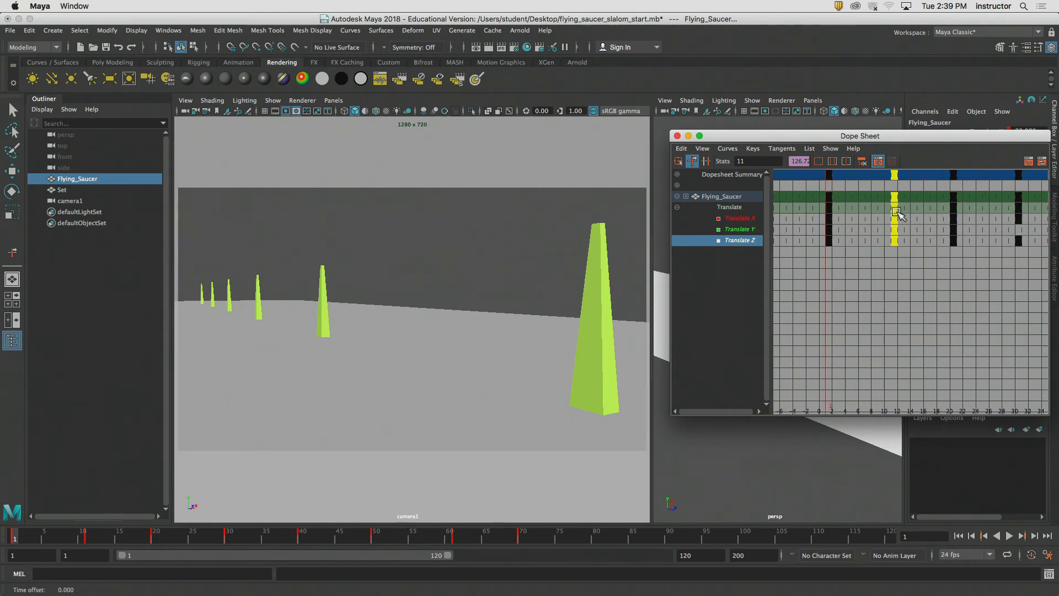
{"action": "middle_click_drag", "start_coordinate": [889, 200], "coordinate": [891, 203]}
{"action": "right_click_drag", "start_coordinate": [912, 211], "coordinate": [849, 205], "text": "alt"}
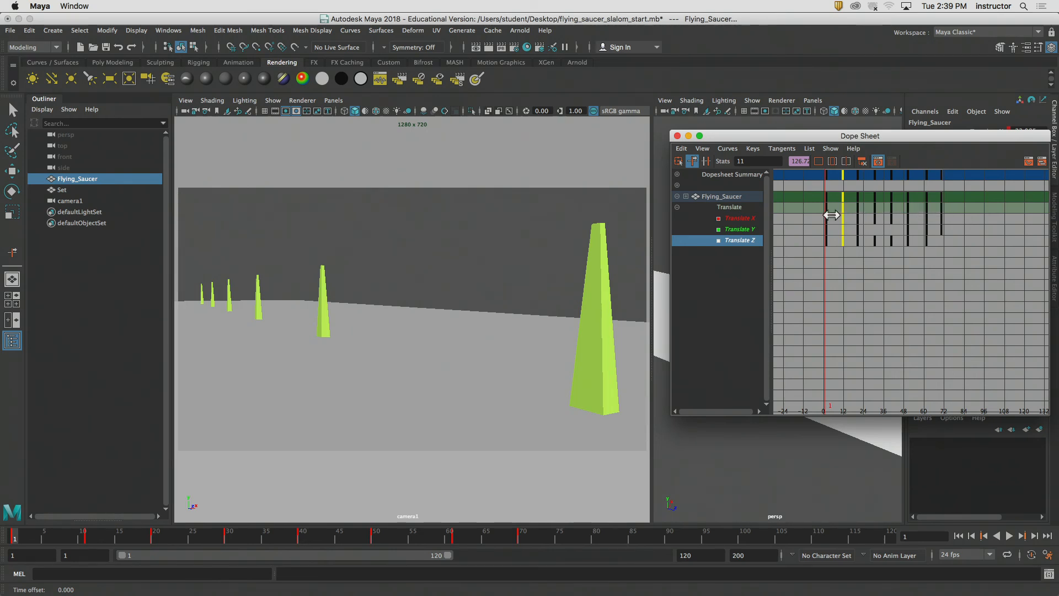
{"action": "scroll", "coordinate": [836, 197], "scroll_direction": "up", "scroll_amount": 10}
{"action": "middle_click_drag", "start_coordinate": [838, 197], "coordinate": [967, 225], "text": "alt"}
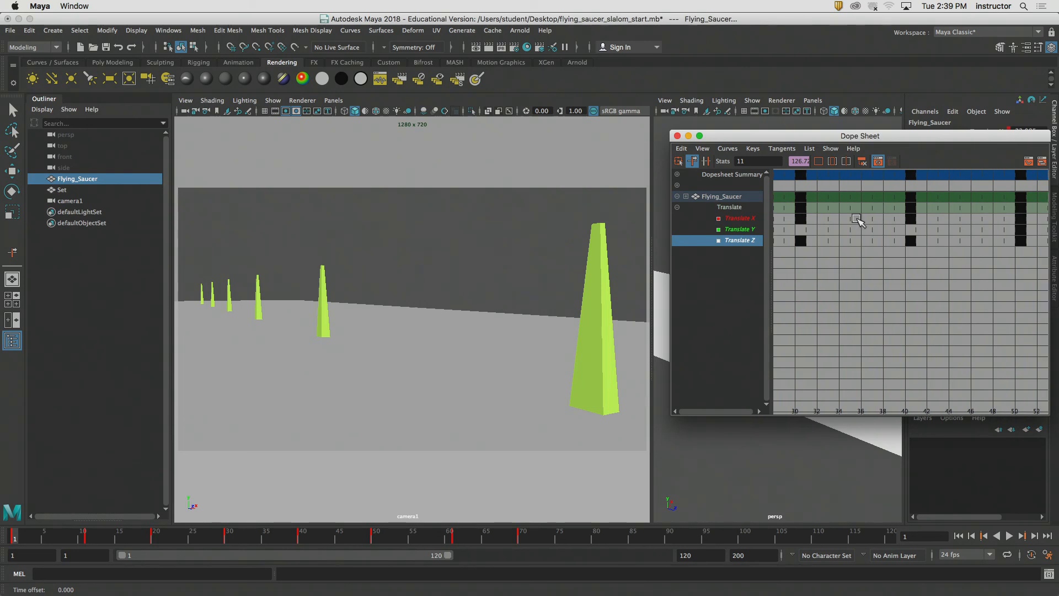
{"action": "mouse_move", "coordinate": [859, 218]}
{"action": "middle_mouse_down", "text": "alt"}
{"action": "mouse_move", "coordinate": [958, 222]}
{"action": "mouse_move", "coordinate": [875, 206]}
{"action": "middle_mouse_up", "text": "alt"}
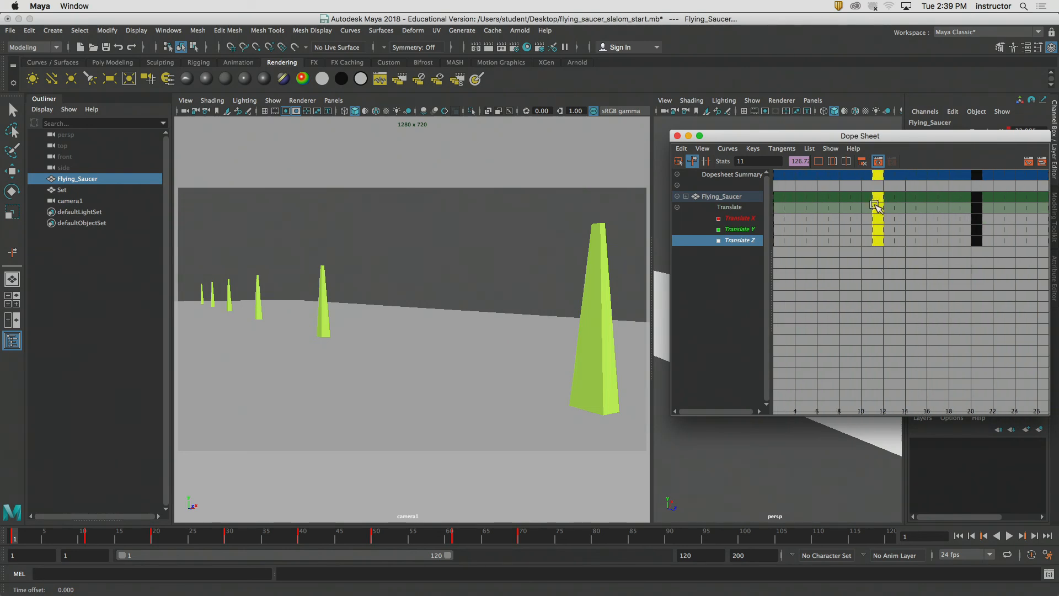
{"action": "mouse_move", "coordinate": [875, 206]}
{"action": "right_mouse_down", "text": "alt"}
{"action": "mouse_move", "coordinate": [892, 200]}
{"action": "mouse_move", "coordinate": [871, 204]}
{"action": "right_mouse_up", "text": "alt"}
{"action": "mouse_move", "coordinate": [878, 200]}
{"action": "middle_mouse_down"}
{"action": "mouse_move", "coordinate": [898, 204]}
{"action": "mouse_move", "coordinate": [842, 209]}
{"action": "mouse_move", "coordinate": [884, 213]}
{"action": "middle_mouse_up"}
{"action": "right_click_drag", "start_coordinate": [971, 324], "coordinate": [911, 296], "text": "alt"}
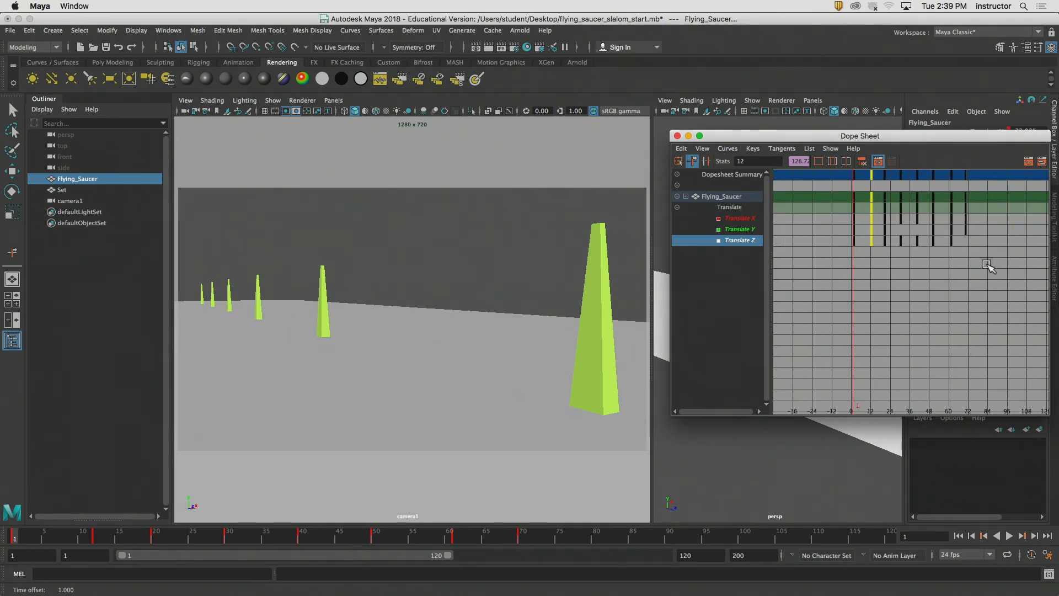
- Select all the saucer's keys after frame 1 and shift its frame 12 key to frame 14
{"action": "left_click_drag", "start_coordinate": [987, 265], "coordinate": [865, 175]}
{"action": "middle_click_drag", "start_coordinate": [866, 198], "coordinate": [876, 198], "text": "alt"}
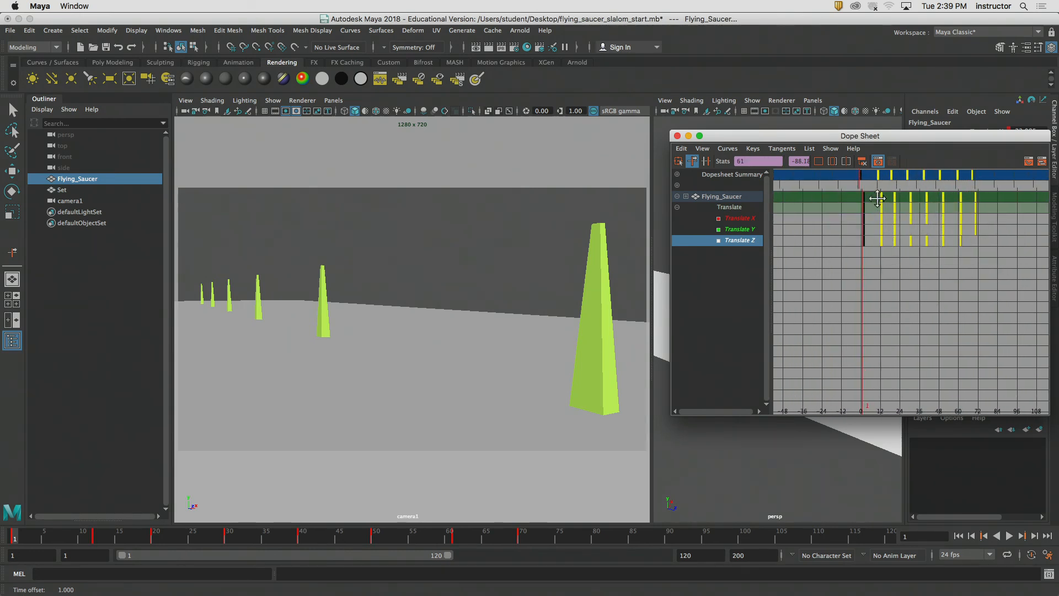
{"action": "right_click_drag", "start_coordinate": [877, 198], "coordinate": [1011, 229], "text": "alt"}
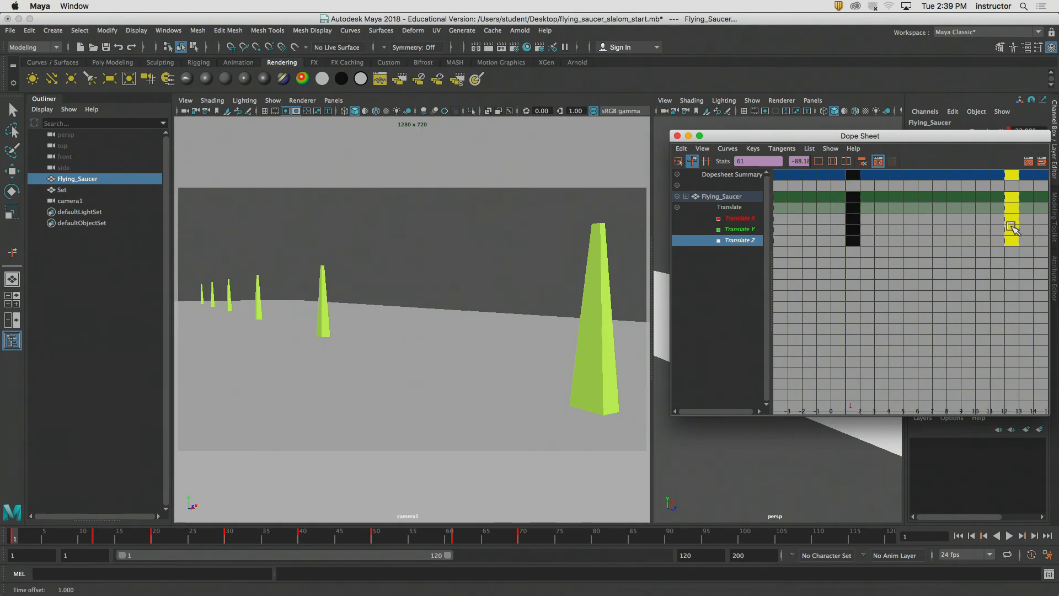
{"action": "middle_click_drag", "start_coordinate": [1012, 229], "coordinate": [954, 204], "text": "alt"}
{"action": "left_click_drag", "start_coordinate": [951, 196], "coordinate": [972, 228]}
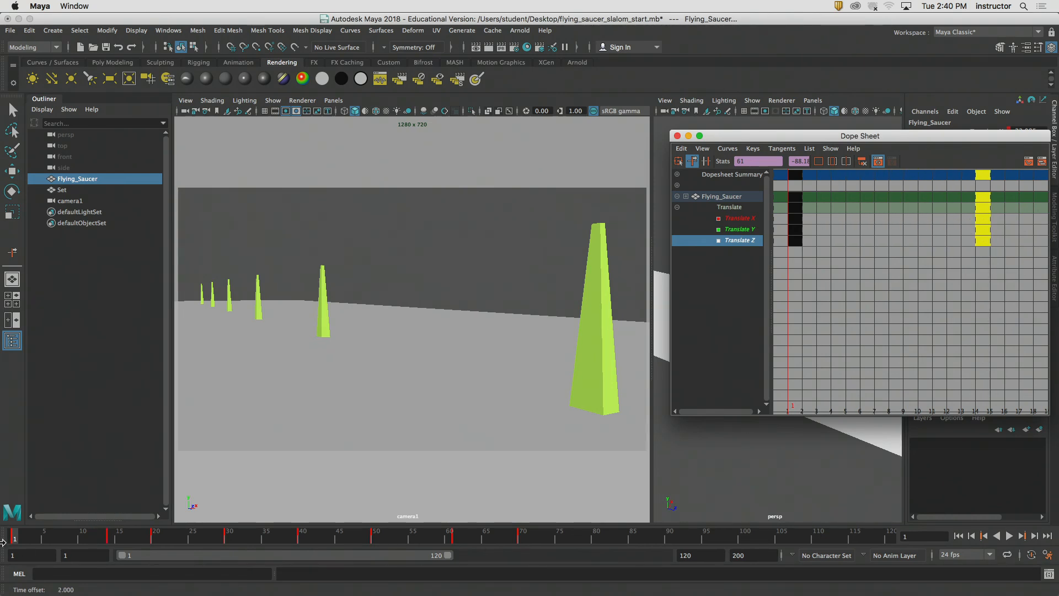
- Preview the animation from frame 1, move the saucer's frame 14 key to frame 18, and return to frame 1
{"action": "mouse_move", "coordinate": [3, 542]}
{"action": "left_mouse_down"}
{"action": "mouse_move", "coordinate": [168, 536]}
{"action": "mouse_move", "coordinate": [14, 544]}
{"action": "left_mouse_up"}
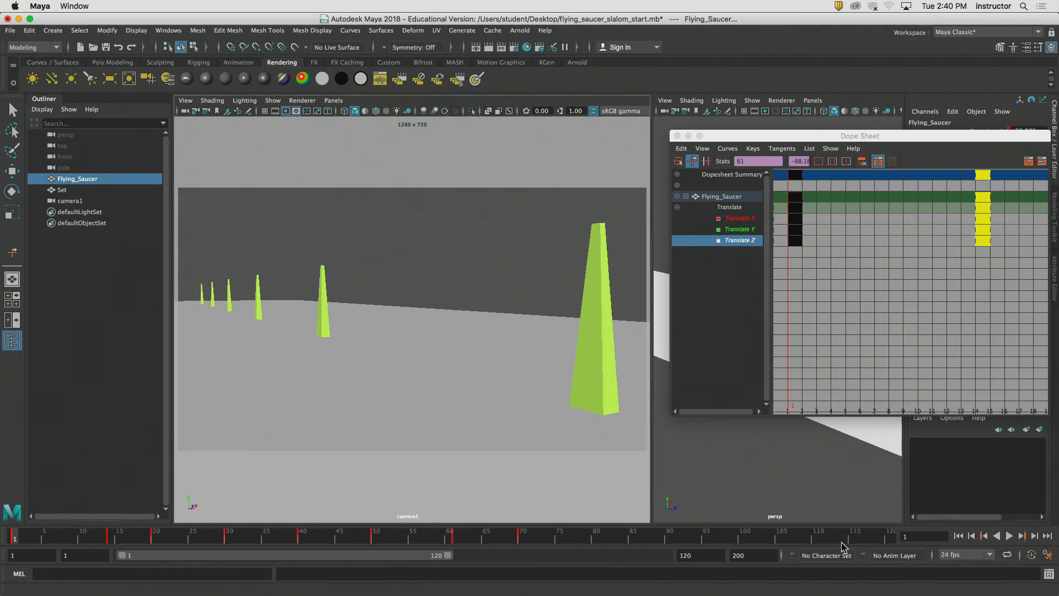
{"action": "left_click", "coordinate": [1008, 536]}
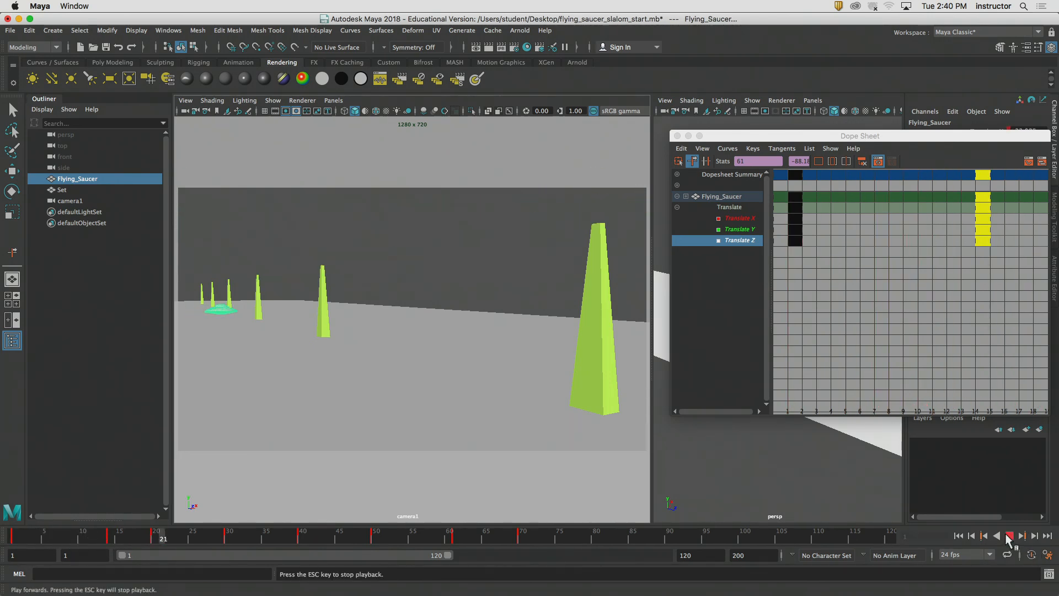
{"action": "key", "text": "Escape"}
{"action": "left_click_drag", "start_coordinate": [987, 198], "coordinate": [1032, 197]}
{"action": "left_click_drag", "start_coordinate": [167, 537], "coordinate": [12, 537]}
- Move the saucer's frame 20 key to frame 28 and its frame 18 key to frame 24 in the Dope Sheet
{"action": "scroll", "coordinate": [915, 283], "scroll_direction": "down", "scroll_amount": 5}
{"action": "scroll", "coordinate": [914, 283], "scroll_direction": "down", "scroll_amount": 6}
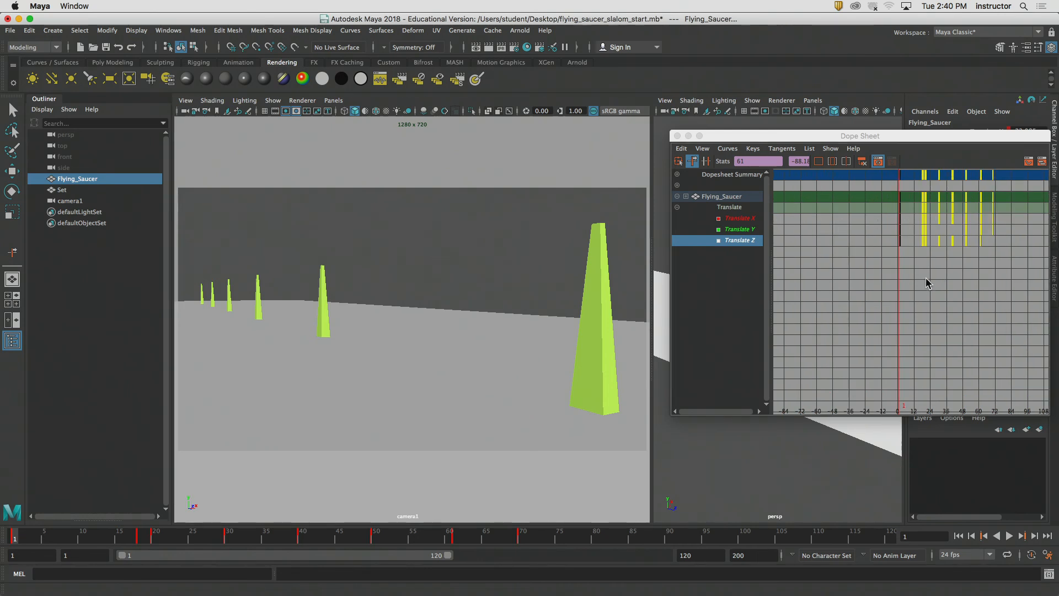
{"action": "scroll", "coordinate": [827, 201], "scroll_direction": "up", "scroll_amount": 6}
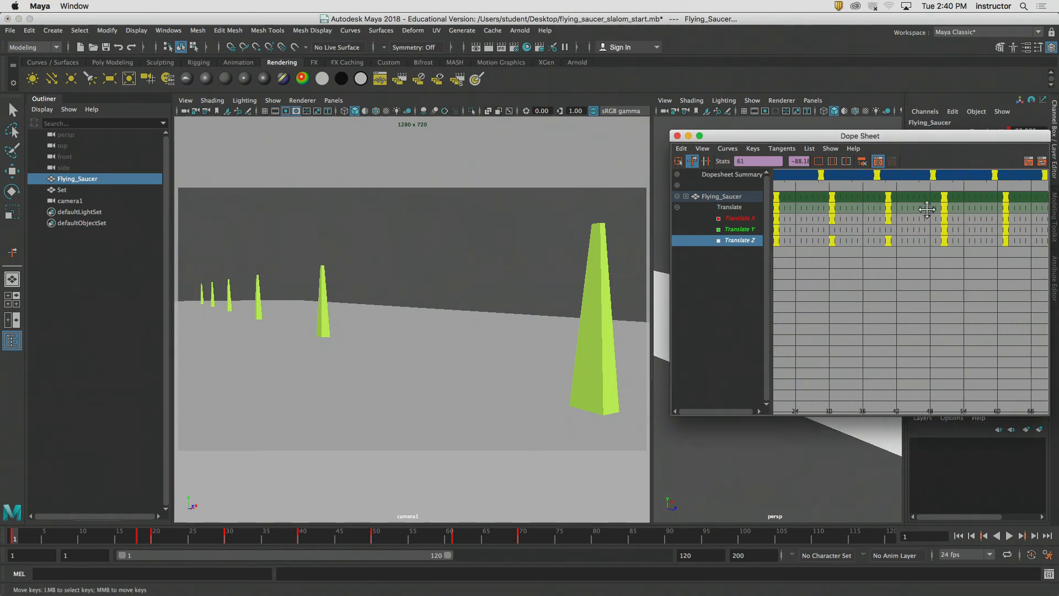
{"action": "middle_click_drag", "start_coordinate": [792, 199], "coordinate": [820, 199]}
{"action": "left_click", "coordinate": [847, 311]}
{"action": "left_click", "coordinate": [825, 196]}
{"action": "left_click_drag", "start_coordinate": [873, 135], "coordinate": [858, 137]}
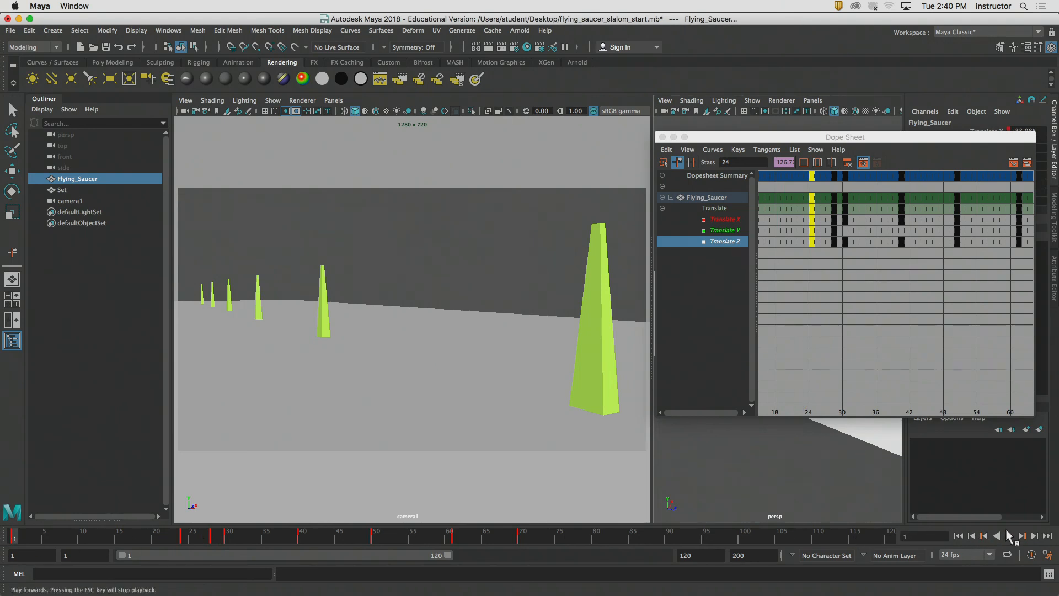
- Play the animation up to frame 35, clear the key selection, and scrub back to frame 1
{"action": "left_click", "coordinate": [1009, 536]}
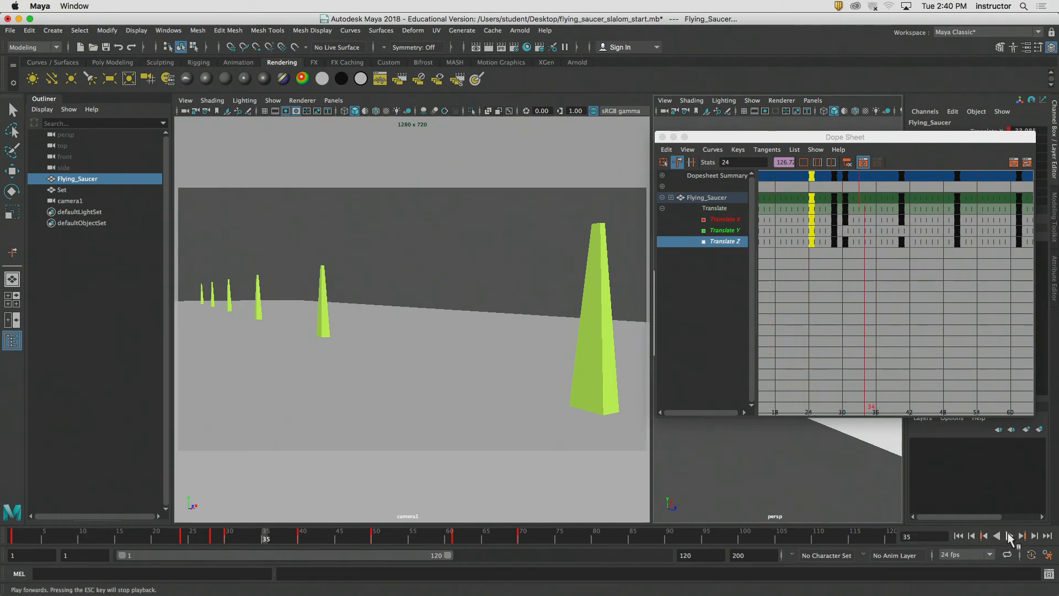
{"action": "left_click", "coordinate": [1010, 536]}
{"action": "left_click", "coordinate": [872, 401]}
{"action": "left_click", "coordinate": [871, 391]}
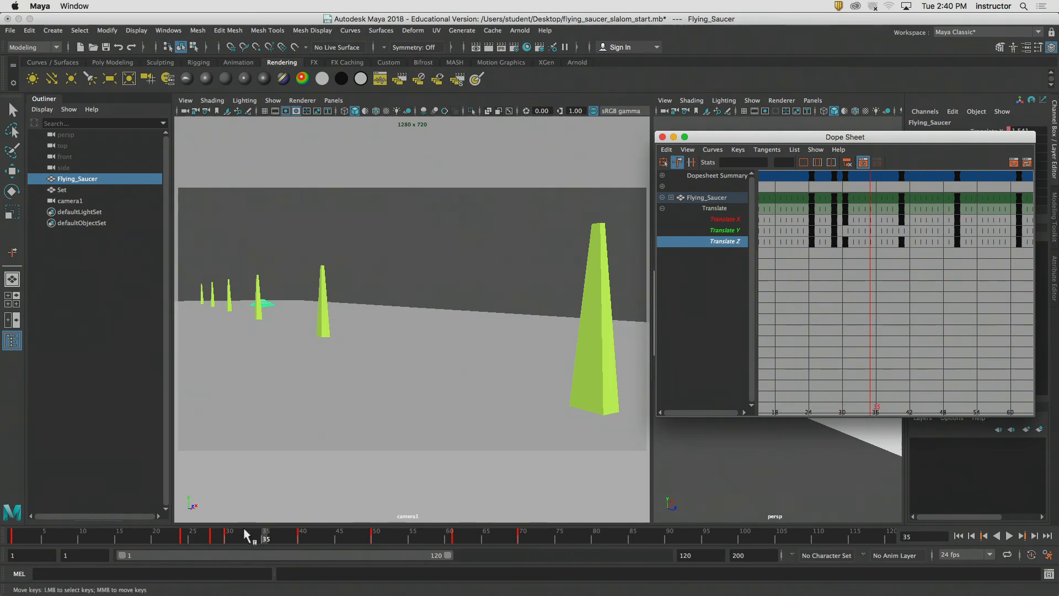
{"action": "left_click_drag", "start_coordinate": [244, 534], "coordinate": [16, 536]}
- Select the Set object and replay the animation from frame 1 to check the saucer's motion, stopping at frame 30
{"action": "left_click", "coordinate": [337, 383]}
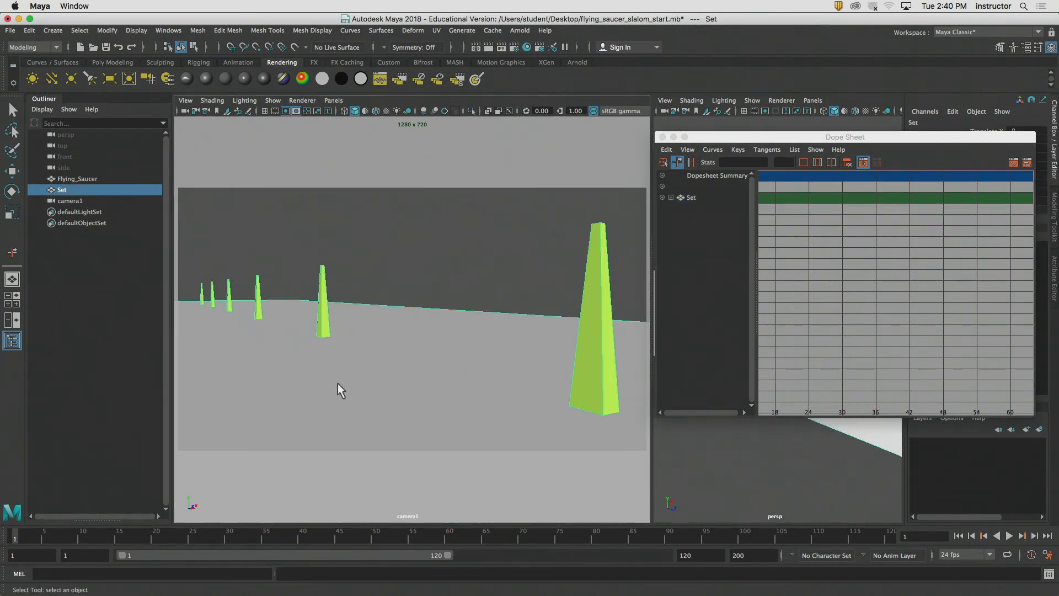
{"action": "left_click_drag", "start_coordinate": [81, 534], "coordinate": [15, 534]}
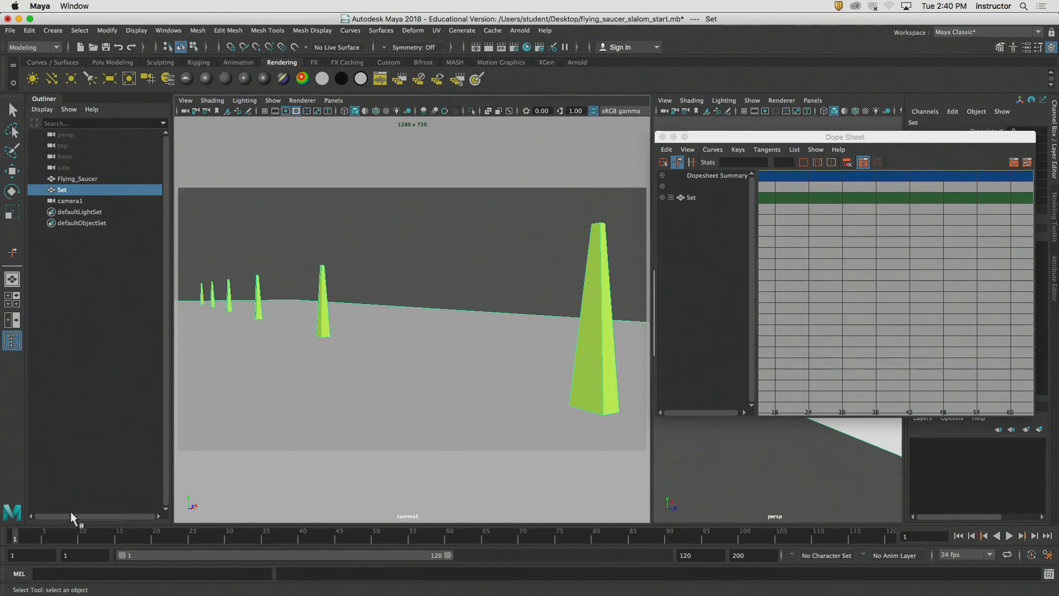
{"action": "left_click", "coordinate": [1009, 535]}
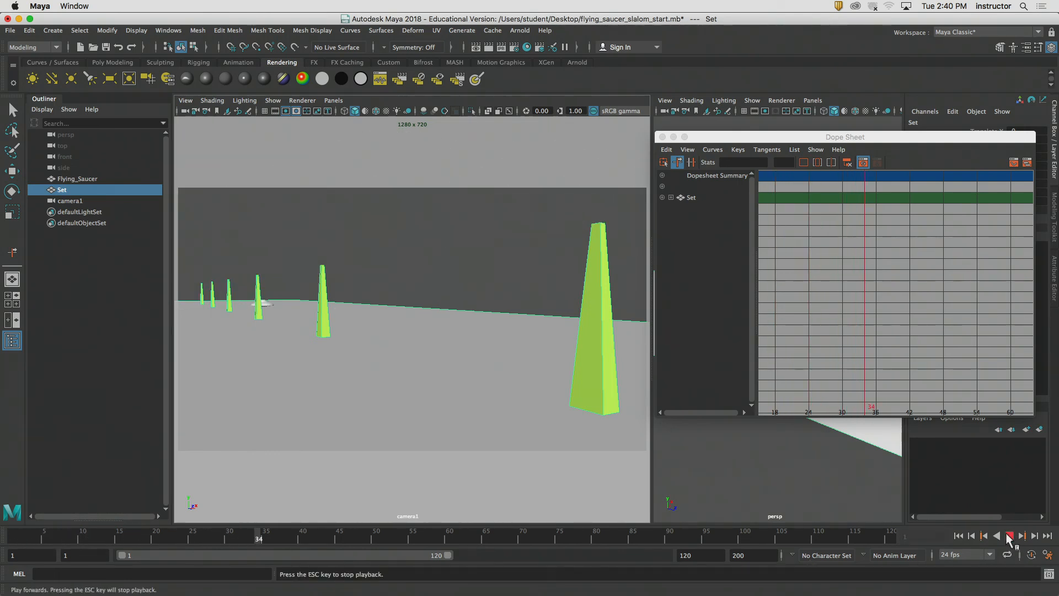
{"action": "left_click_drag", "start_coordinate": [244, 537], "coordinate": [13, 530]}
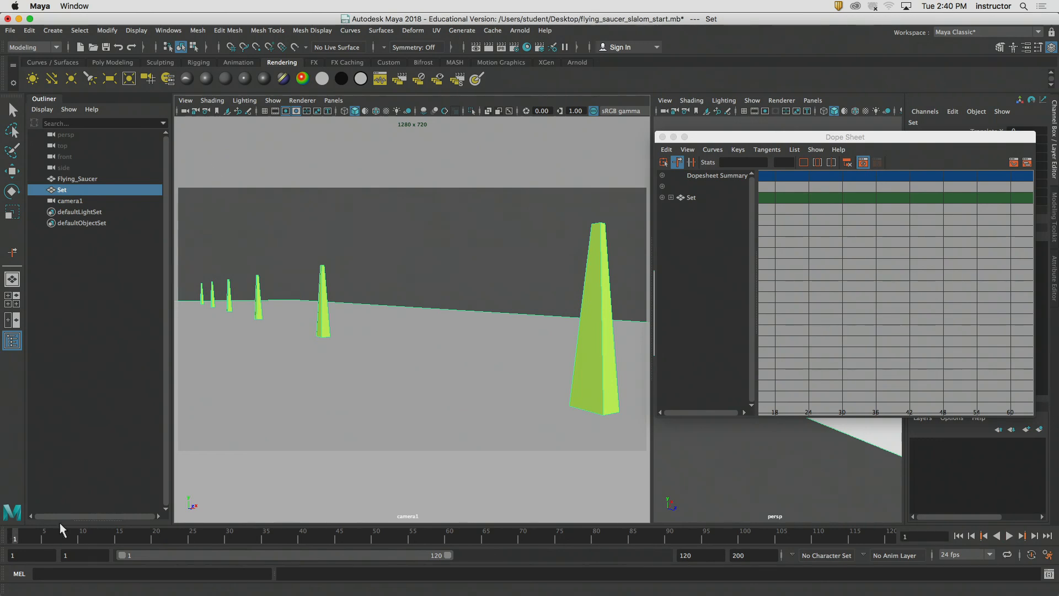
{"action": "left_click", "coordinate": [1009, 536]}
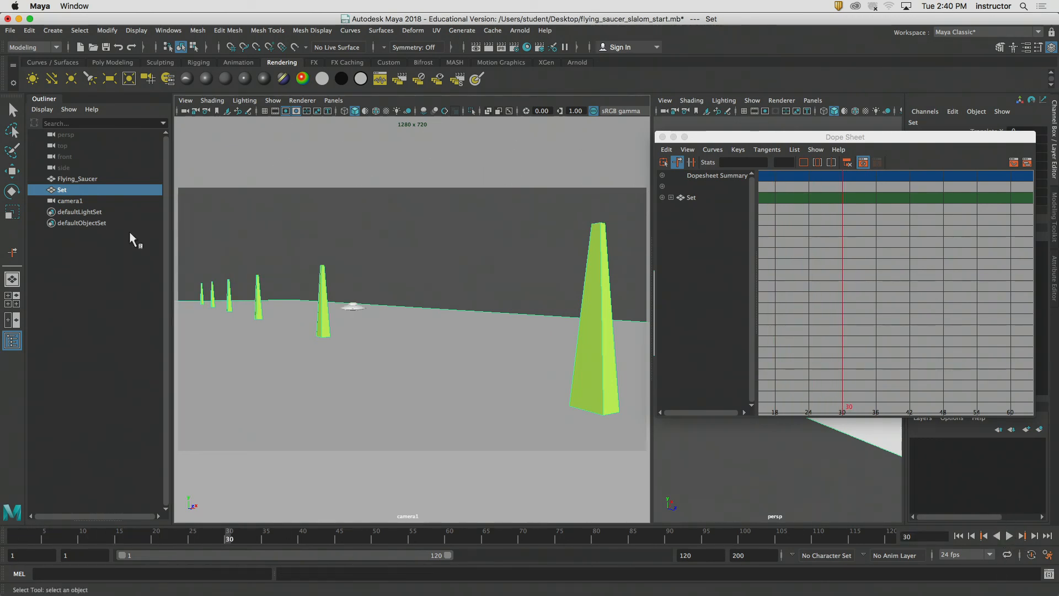
- Reselect Flying_Saucer and move its frame 30 key to frame 35 in the Dope Sheet
{"action": "left_click", "coordinate": [86, 180]}
{"action": "left_click", "coordinate": [846, 199]}
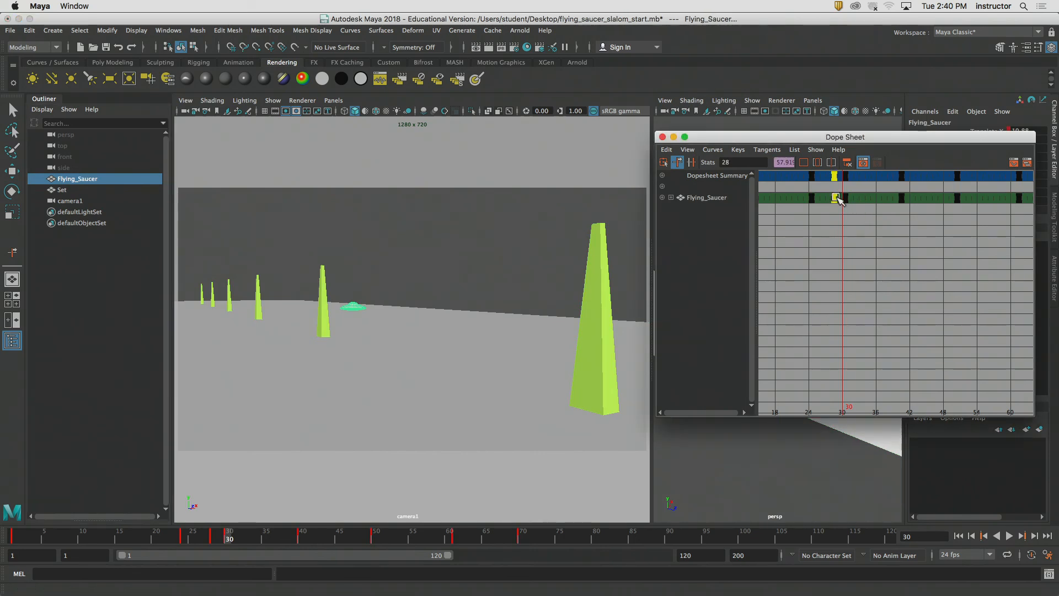
{"action": "left_click_drag", "start_coordinate": [846, 180], "coordinate": [868, 180]}
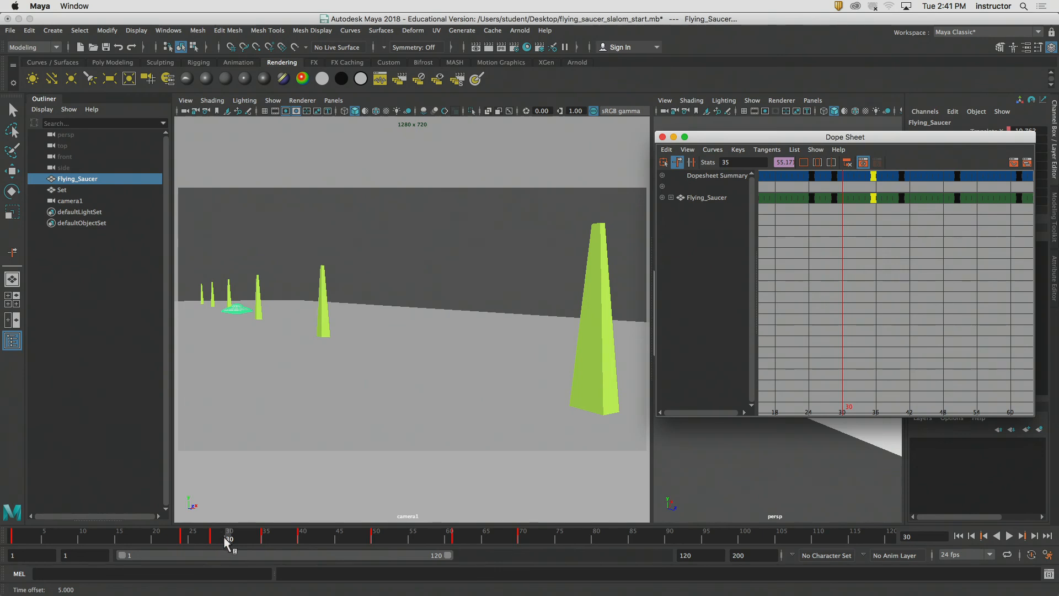
- Scrub to frame 28 and move the saucer's frame 28 key to frame 33 in the Dope Sheet
{"action": "mouse_move", "coordinate": [227, 540]}
{"action": "left_mouse_down"}
{"action": "mouse_move", "coordinate": [35, 540]}
{"action": "mouse_move", "coordinate": [212, 550]}
{"action": "left_mouse_up"}
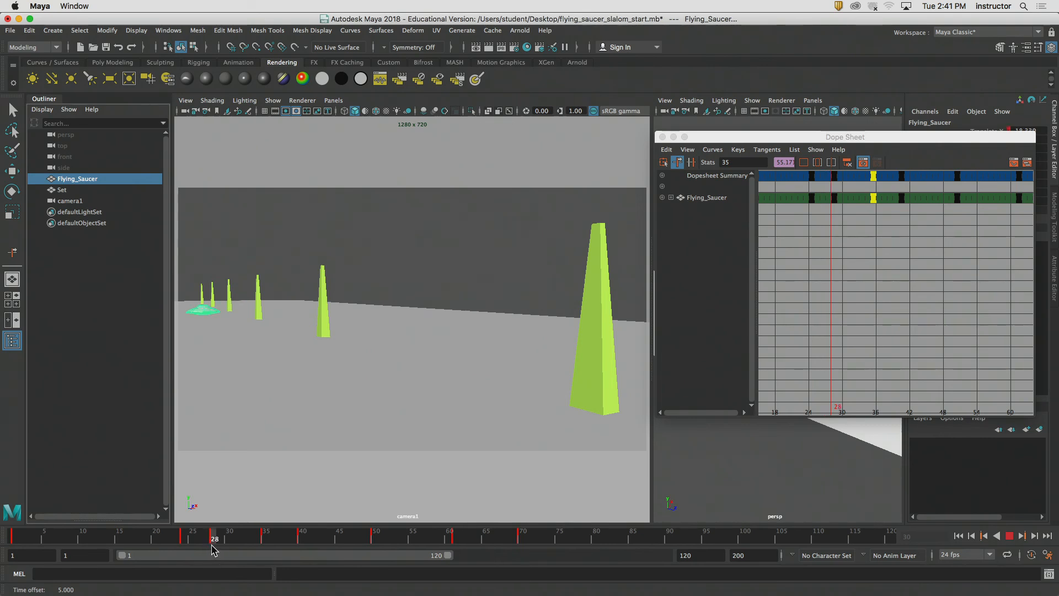
{"action": "left_click", "coordinate": [835, 202]}
{"action": "middle_click_drag", "start_coordinate": [834, 203], "coordinate": [880, 212]}
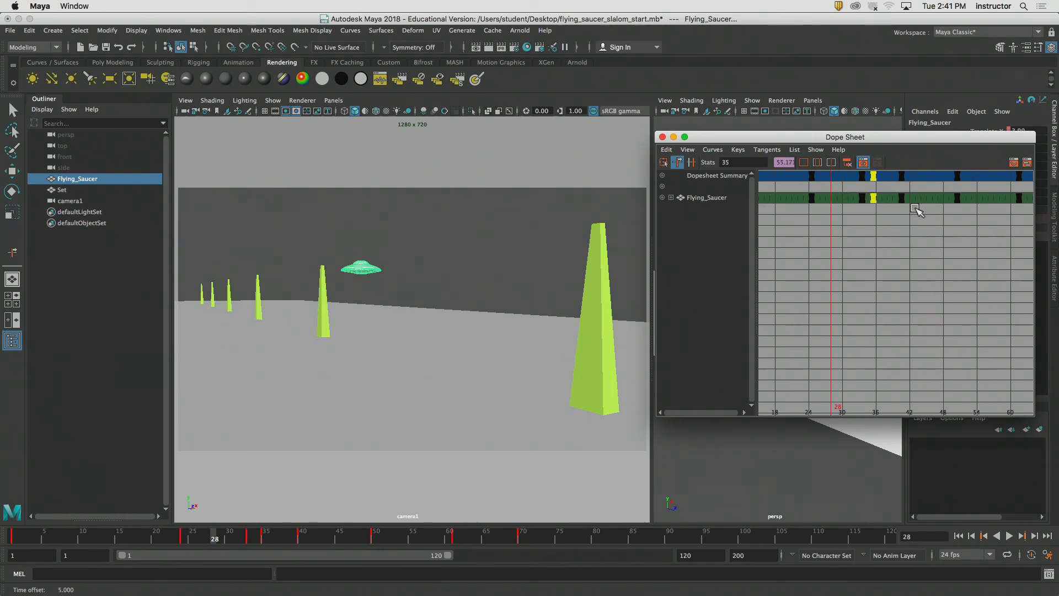
{"action": "left_click_drag", "start_coordinate": [870, 194], "coordinate": [869, 195]}
{"action": "mouse_move", "coordinate": [871, 198]}
{"action": "middle_mouse_down"}
{"action": "mouse_move", "coordinate": [883, 196]}
{"action": "mouse_move", "coordinate": [872, 197]}
{"action": "middle_mouse_up"}
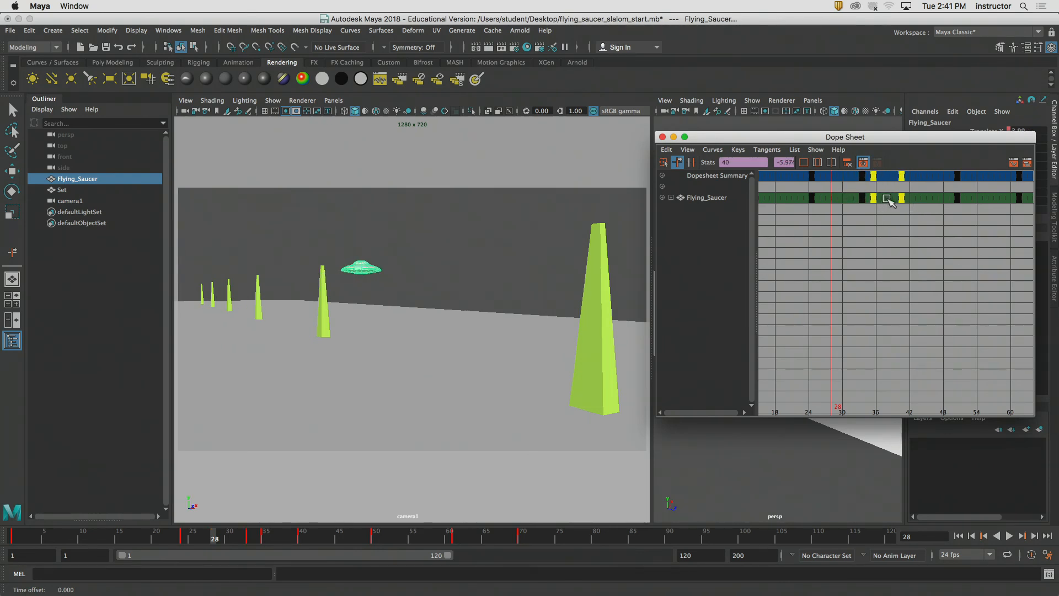
{"action": "left_click", "coordinate": [885, 236]}
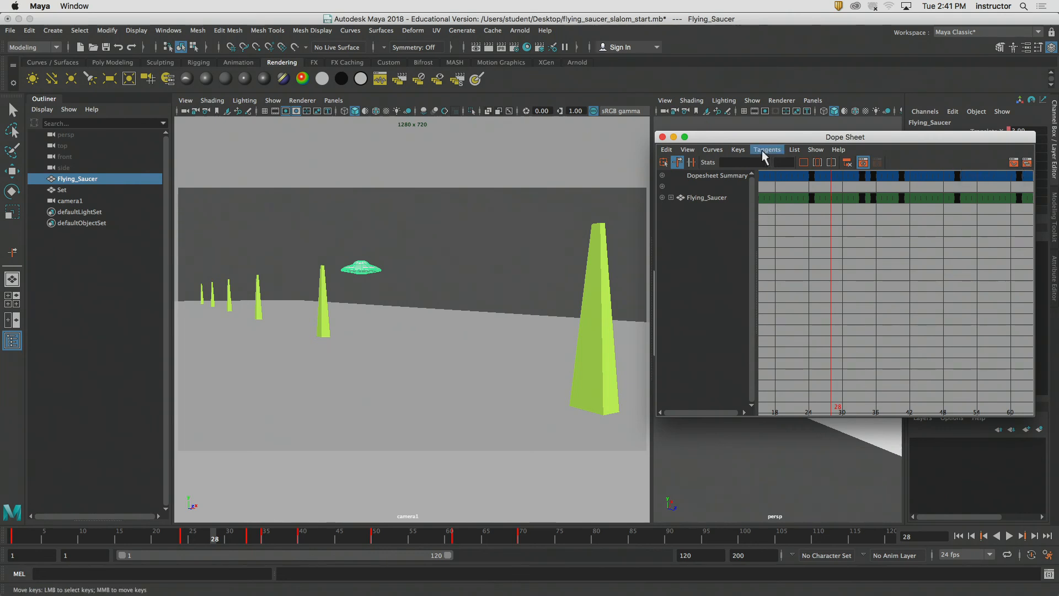
- Try the Move Keys Tool on the saucer's keys from frame 33 to 40, clear the selection, and restore the Dope Sheet's own key-moving tool
{"action": "left_click", "coordinate": [738, 151]}
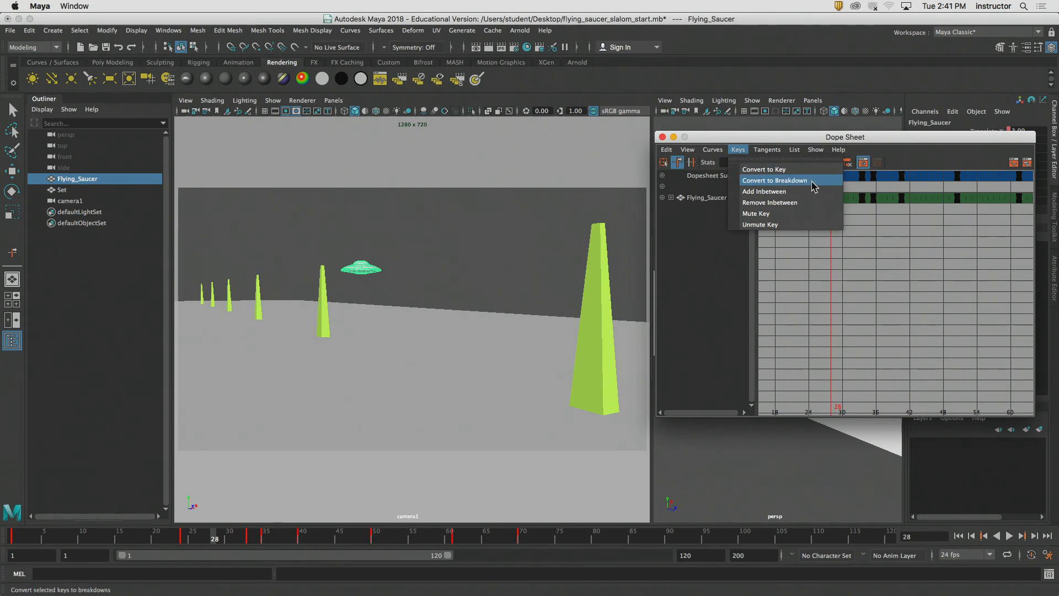
{"action": "left_click", "coordinate": [771, 148]}
{"action": "mouse_move", "coordinate": [804, 152]}
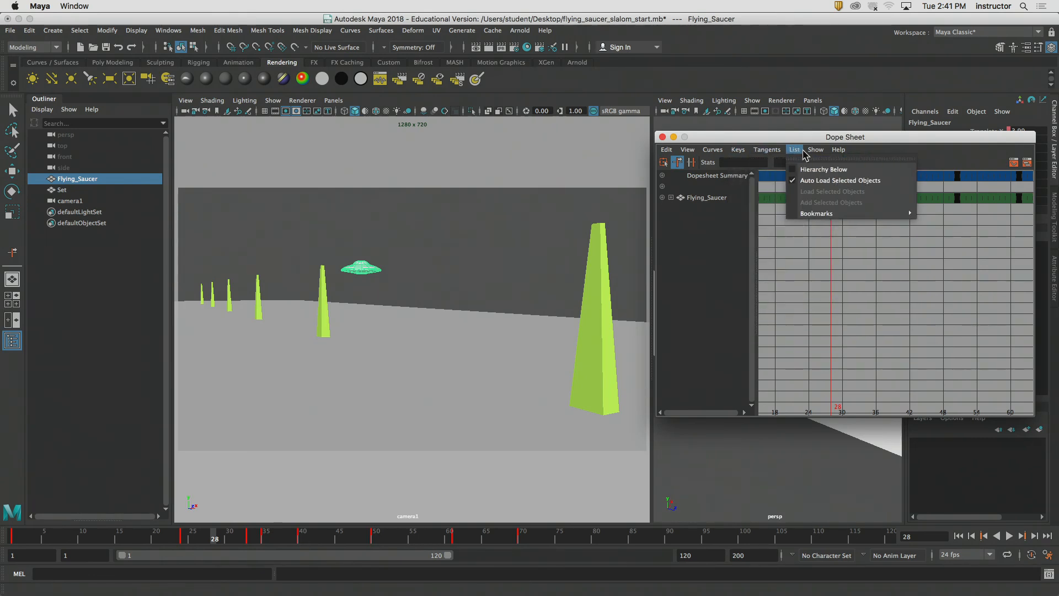
{"action": "mouse_move", "coordinate": [690, 151]}
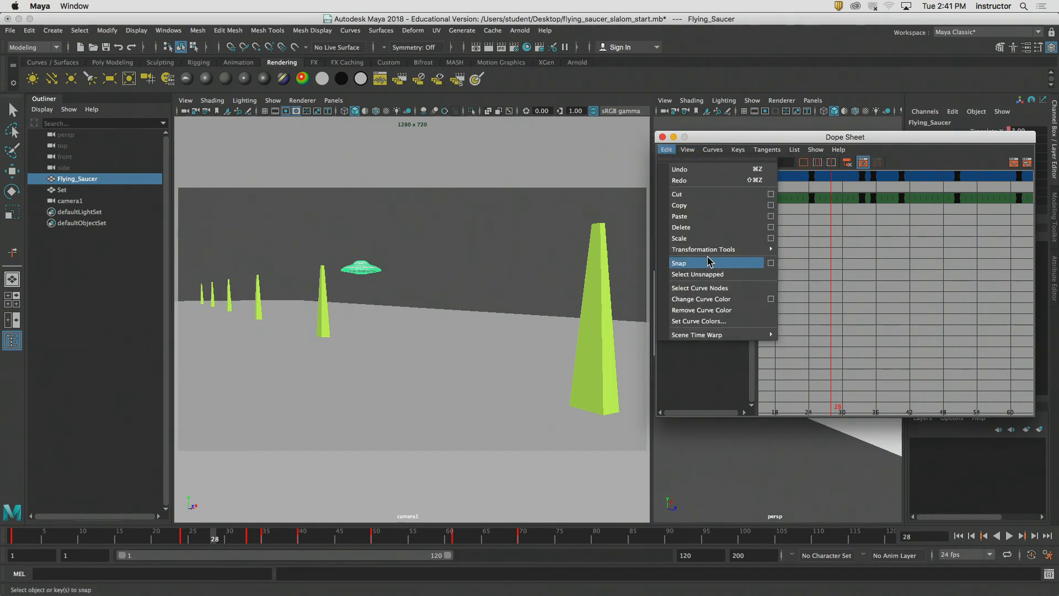
{"action": "mouse_move", "coordinate": [709, 251]}
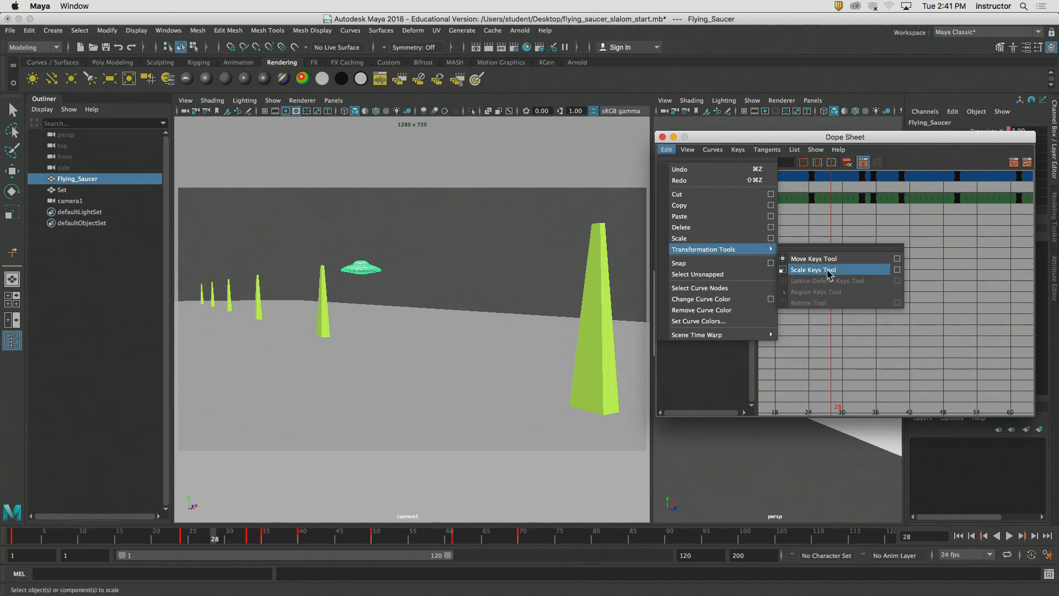
{"action": "left_click", "coordinate": [811, 258]}
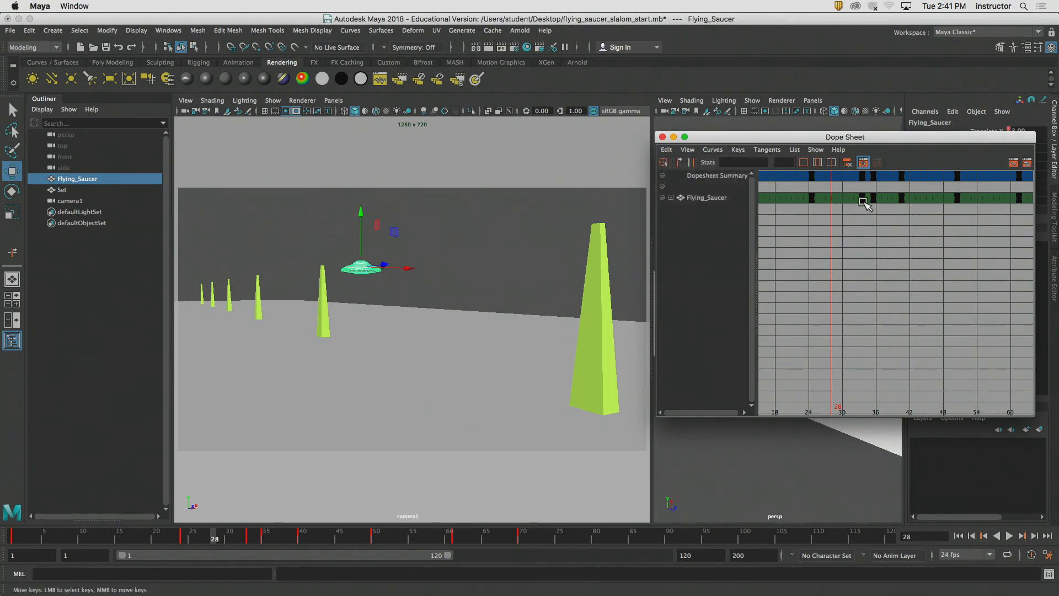
{"action": "left_click_drag", "start_coordinate": [872, 217], "coordinate": [930, 197]}
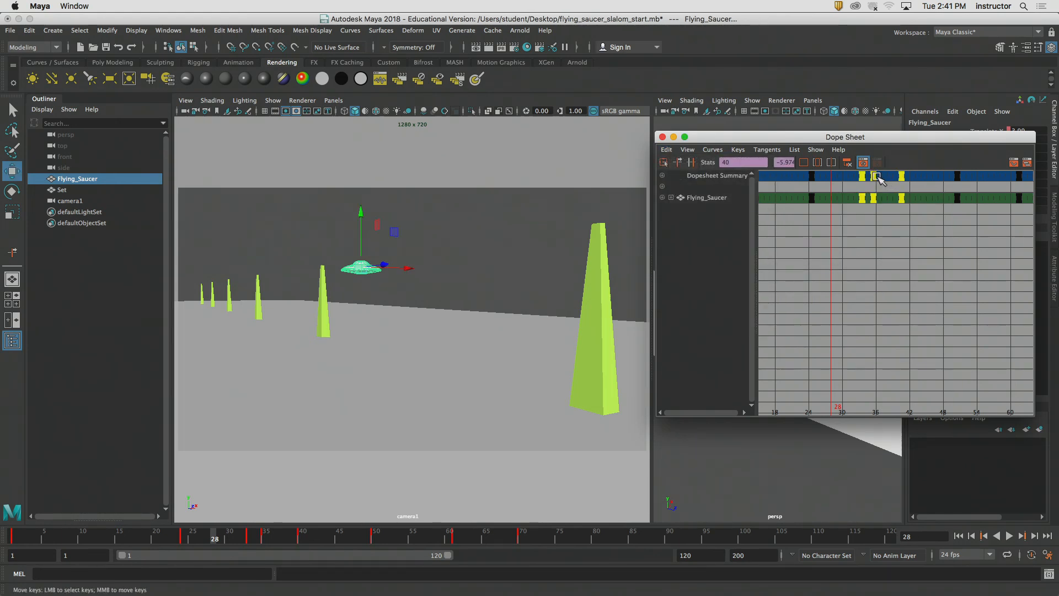
{"action": "left_click", "coordinate": [885, 207]}
{"action": "left_click", "coordinate": [678, 162]}
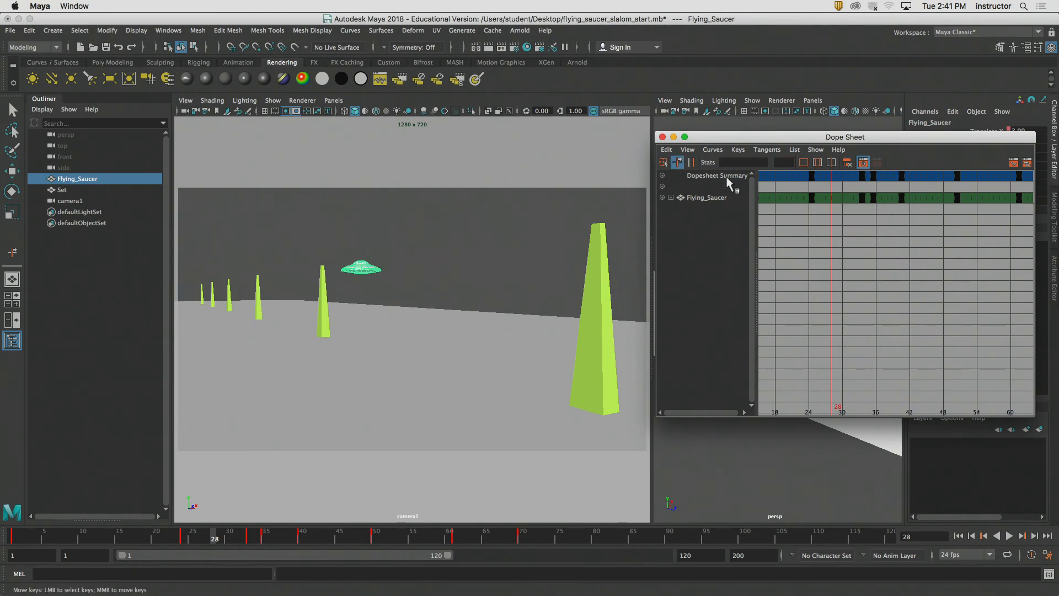
- Move the saucer's keys at frames 33, 35 and 40 to frames 38, 43 and 48 in the Dope Sheet
{"action": "left_click", "coordinate": [859, 197]}
{"action": "middle_click_drag", "start_coordinate": [863, 176], "coordinate": [871, 176]}
{"action": "mouse_move", "coordinate": [885, 174]}
{"action": "middle_mouse_down"}
{"action": "mouse_move", "coordinate": [937, 175]}
{"action": "mouse_move", "coordinate": [863, 176]}
{"action": "mouse_move", "coordinate": [885, 179]}
{"action": "middle_mouse_up"}
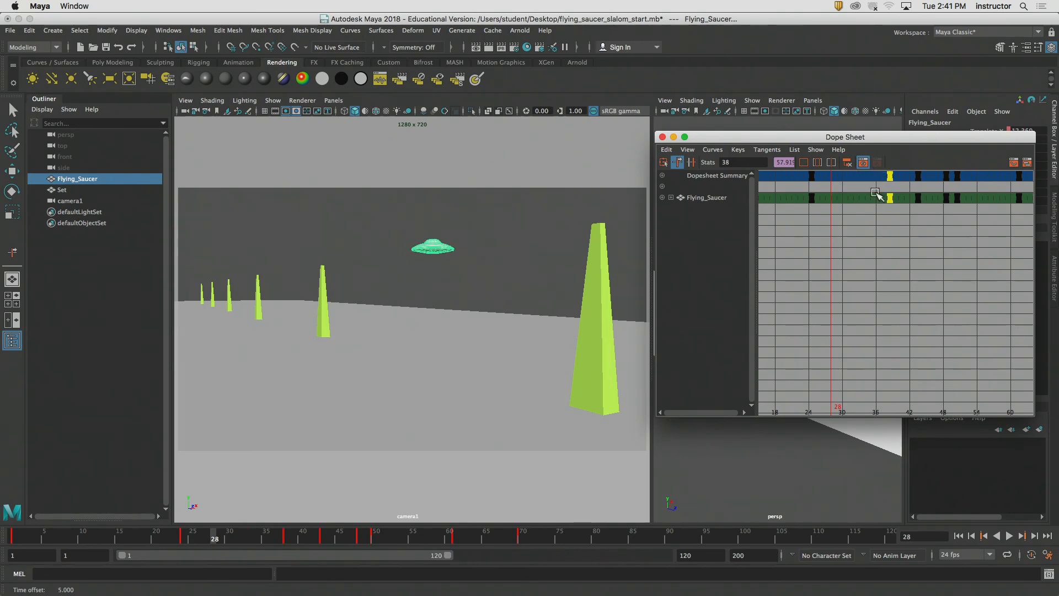
- Replay the animation several times from the start to check the saucer's timing, stopping at frame 57
{"action": "left_click", "coordinate": [180, 542]}
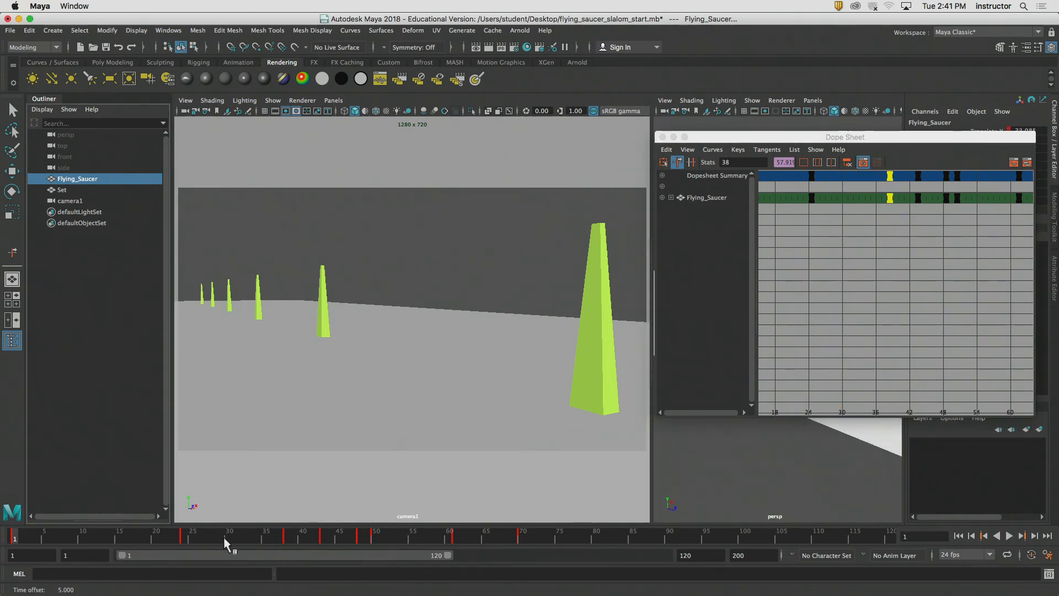
{"action": "left_click", "coordinate": [1009, 536]}
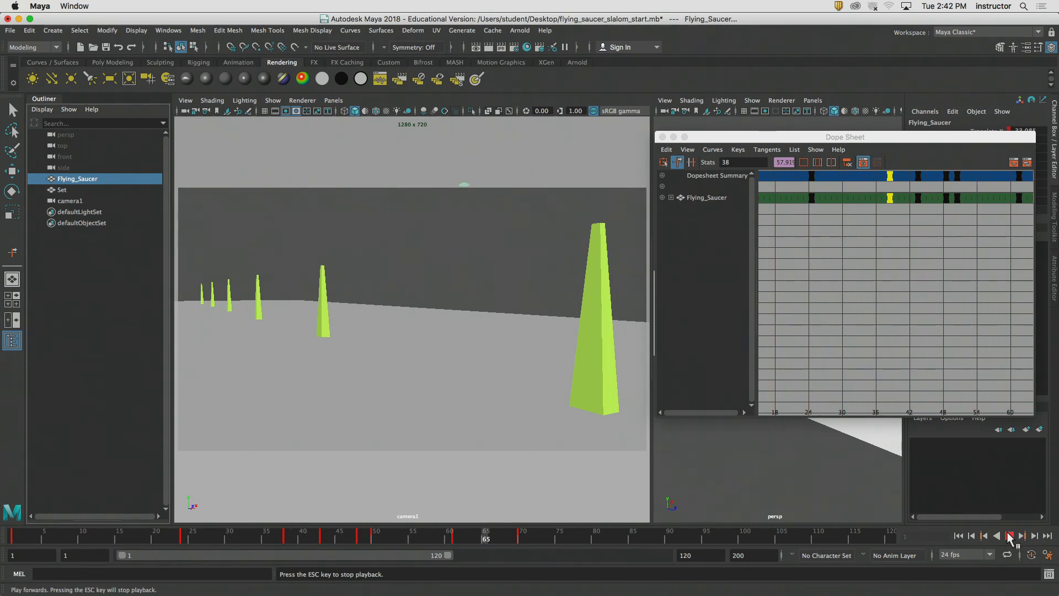
{"action": "key", "text": "Escape"}
{"action": "left_click_drag", "start_coordinate": [584, 538], "coordinate": [11, 538]}
{"action": "left_click", "coordinate": [1009, 536]}
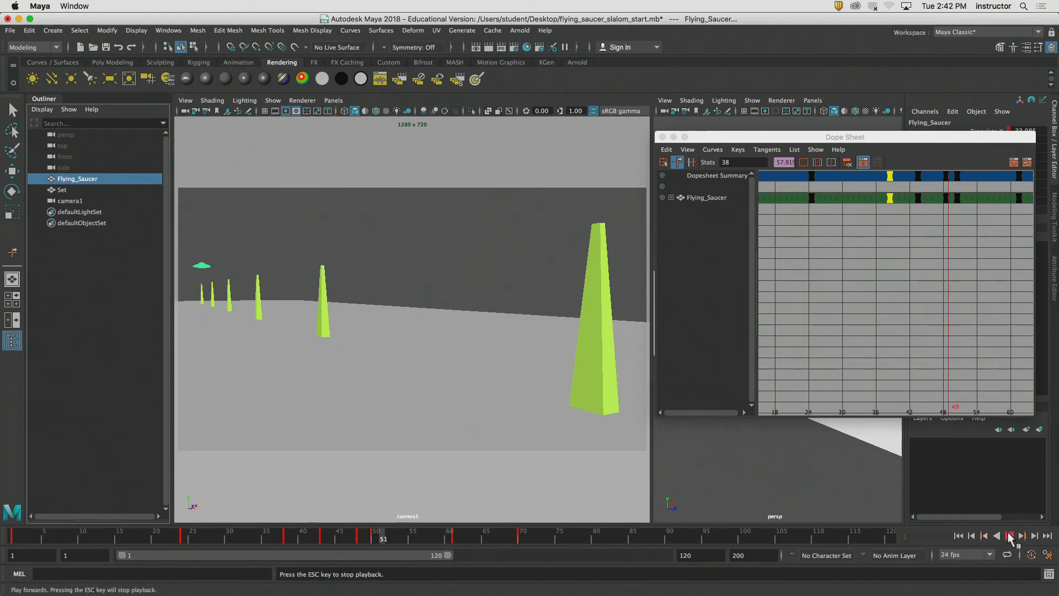
{"action": "left_click", "coordinate": [1009, 536]}
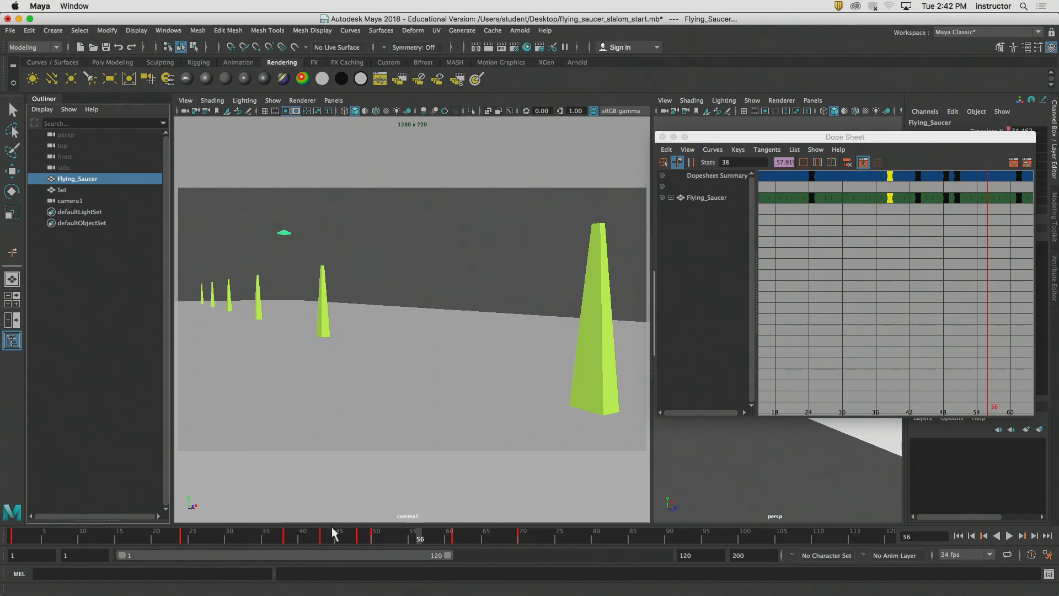
{"action": "left_click_drag", "start_coordinate": [415, 534], "coordinate": [11, 521]}
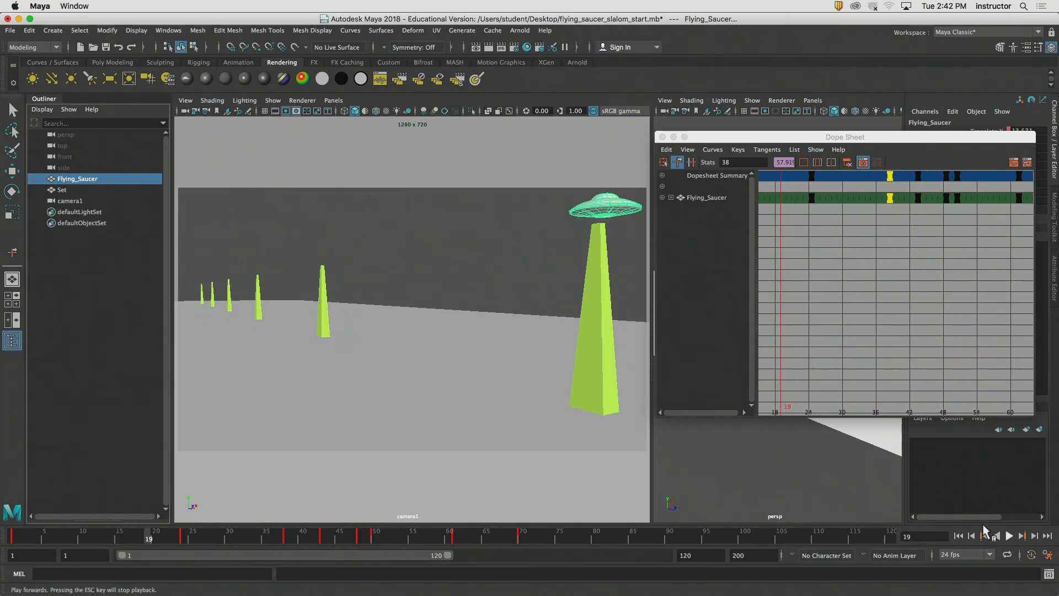
{"action": "left_click", "coordinate": [1009, 536]}
{"action": "left_click", "coordinate": [1009, 536]}
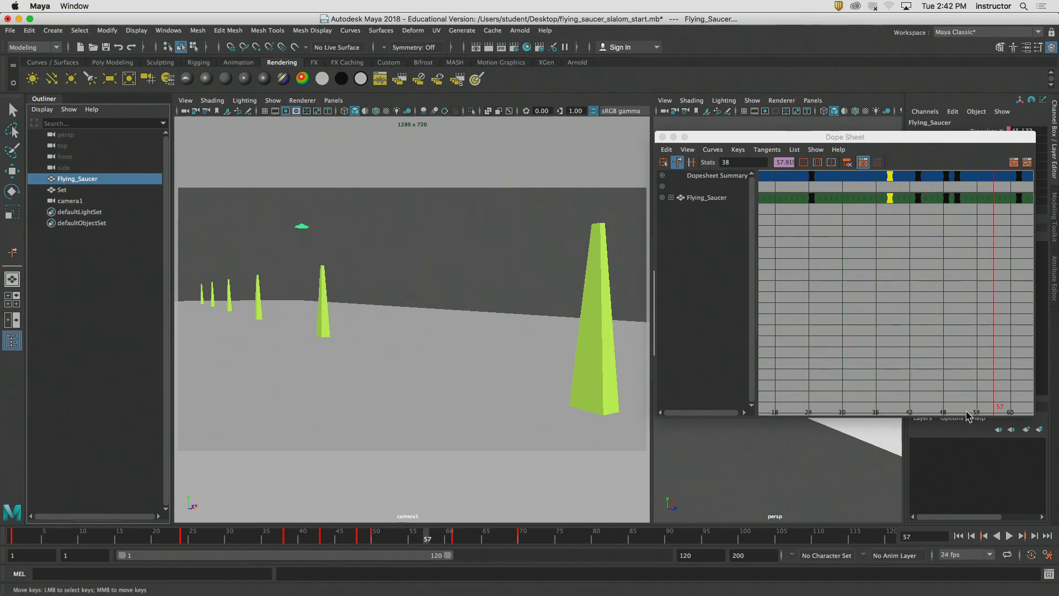
- Scrub to frame 43 and move the saucer's keys at frames 43, 48 and 50 to frames 49, 55 and 57
{"action": "middle_click_drag", "start_coordinate": [925, 257], "coordinate": [786, 257], "text": "alt"}
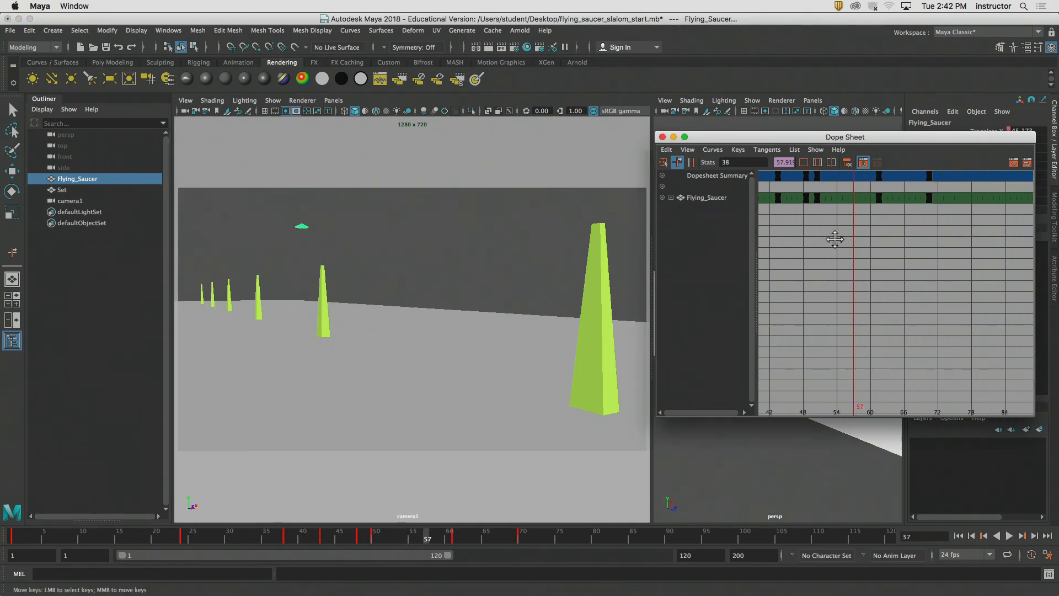
{"action": "left_click", "coordinate": [816, 198]}
{"action": "left_click_drag", "start_coordinate": [429, 538], "coordinate": [324, 554]}
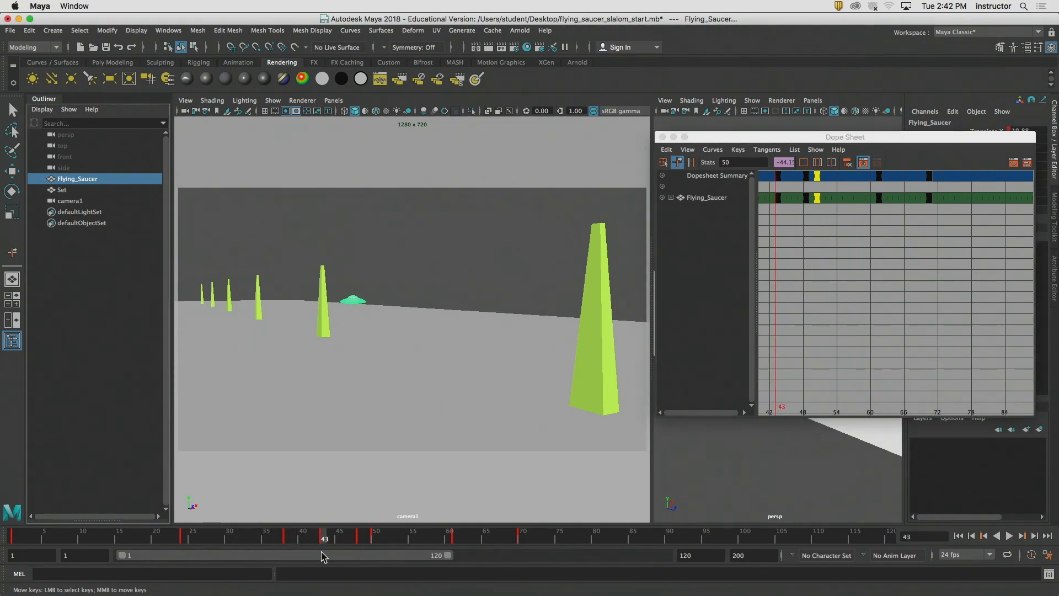
{"action": "left_click", "coordinate": [879, 283]}
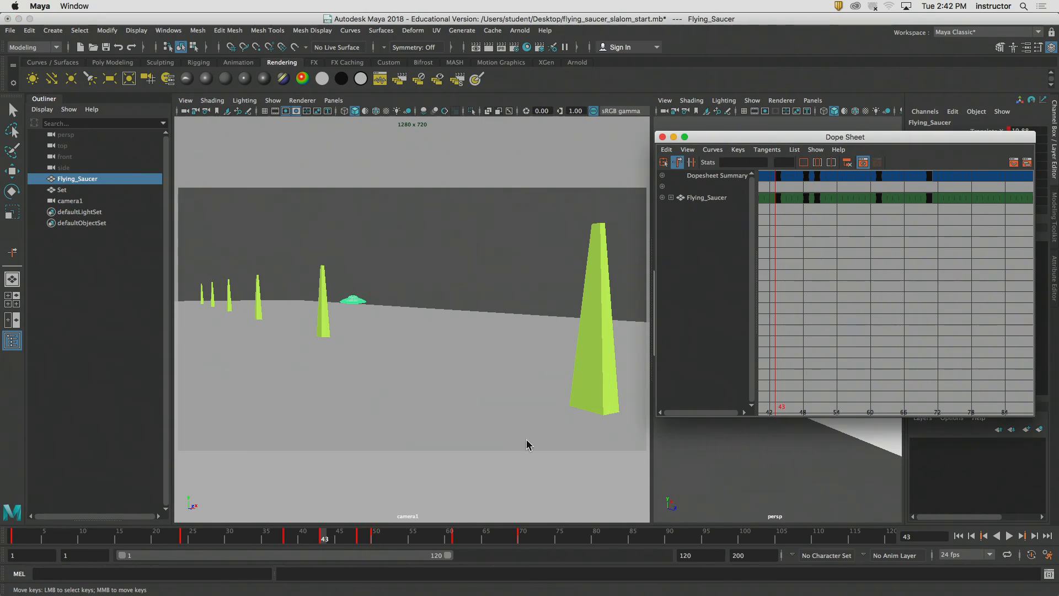
{"action": "left_click", "coordinate": [779, 176]}
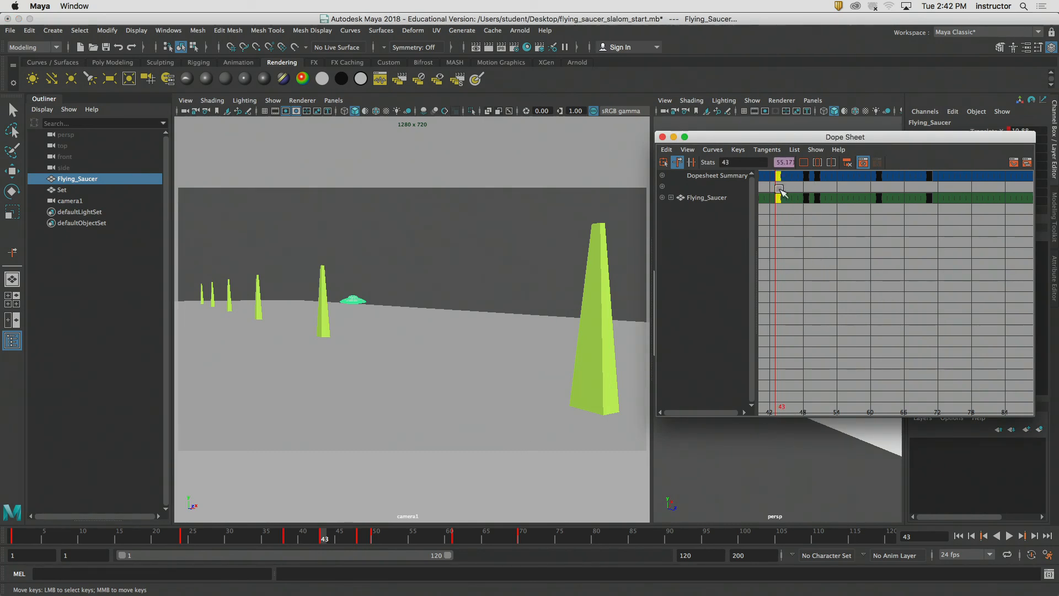
{"action": "middle_click_drag", "start_coordinate": [804, 220], "coordinate": [879, 220], "text": "alt"}
{"action": "middle_click_drag", "start_coordinate": [861, 176], "coordinate": [896, 200]}
- Replay the animation from frame 1 to check the saucer's motion, stopping at frame 80
{"action": "left_click_drag", "start_coordinate": [324, 537], "coordinate": [13, 535]}
{"action": "left_click", "coordinate": [1008, 536]}
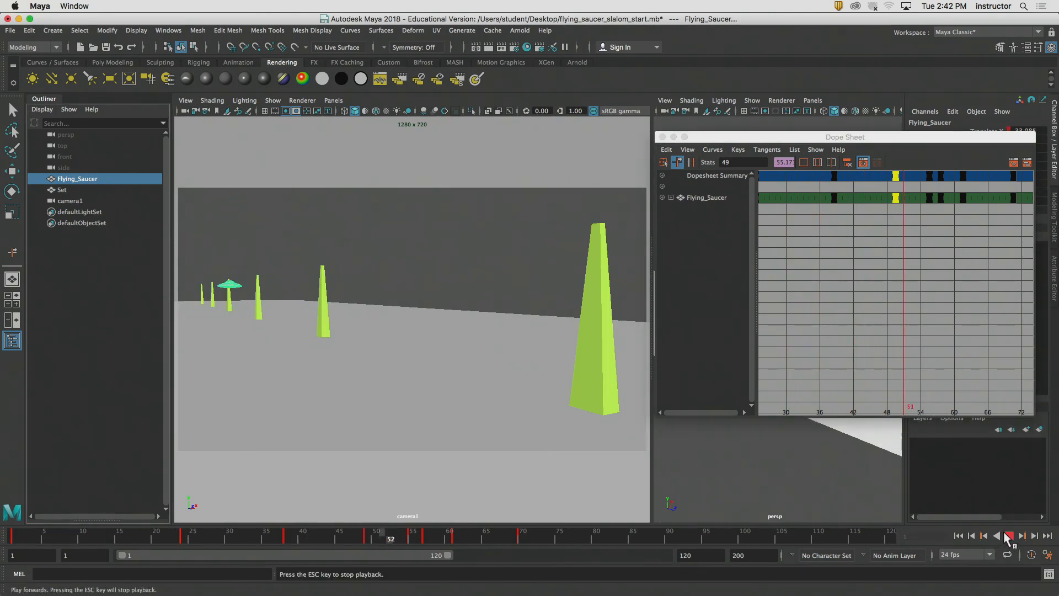
{"action": "left_click", "coordinate": [1008, 536]}
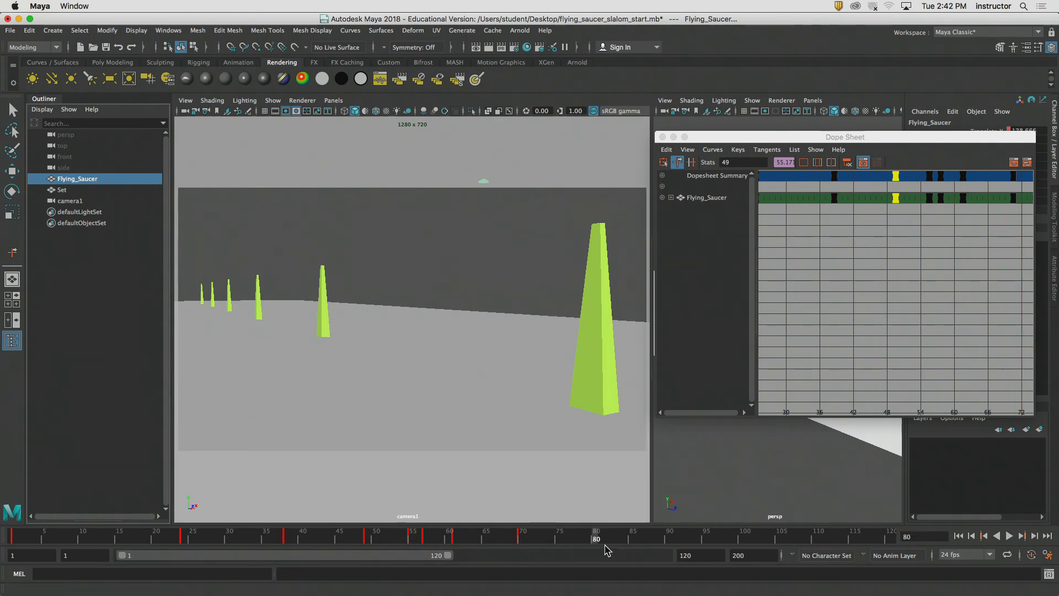
- Scrub to frame 55 and move the saucer's keys at frames 55, 57, 61 and 70 to frames 60, 65, 70 and 76
{"action": "left_click_drag", "start_coordinate": [570, 534], "coordinate": [409, 548]}
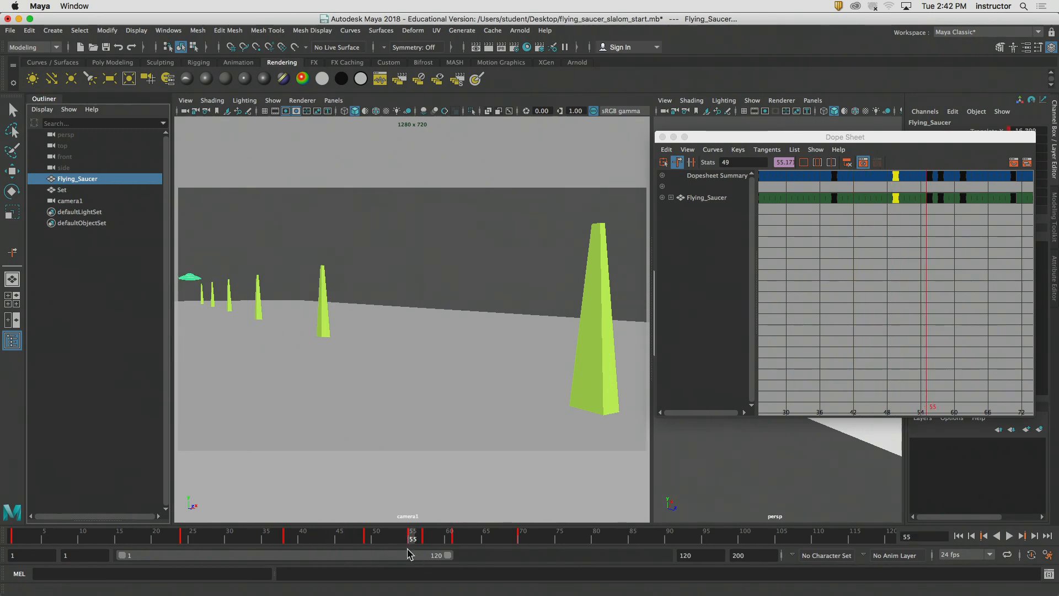
{"action": "middle_click_drag", "start_coordinate": [941, 255], "coordinate": [820, 248], "text": "alt"}
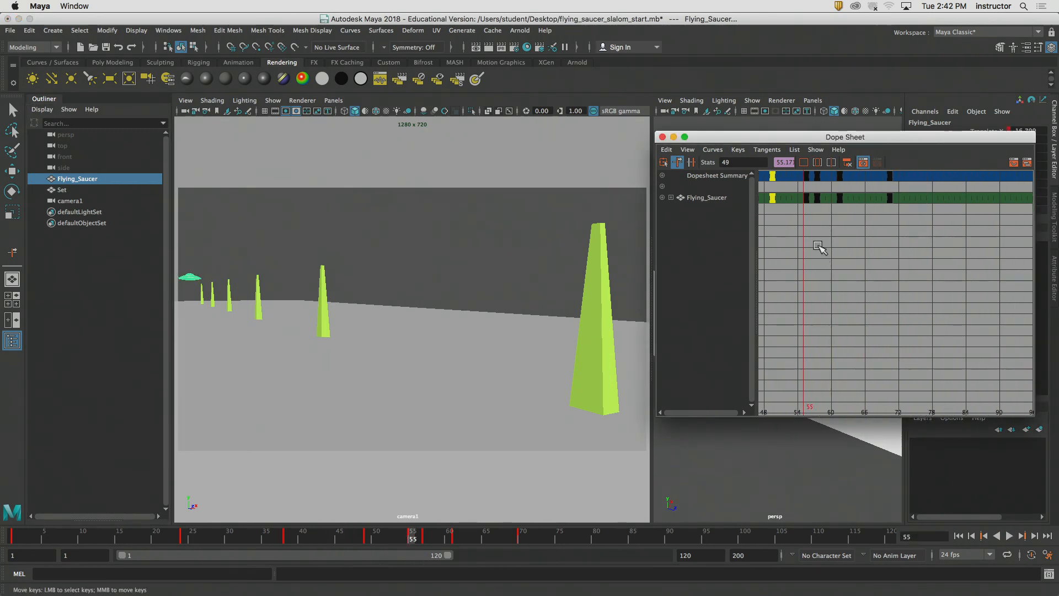
{"action": "left_click", "coordinate": [889, 199]}
{"action": "middle_click_drag", "start_coordinate": [889, 196], "coordinate": [828, 201]}
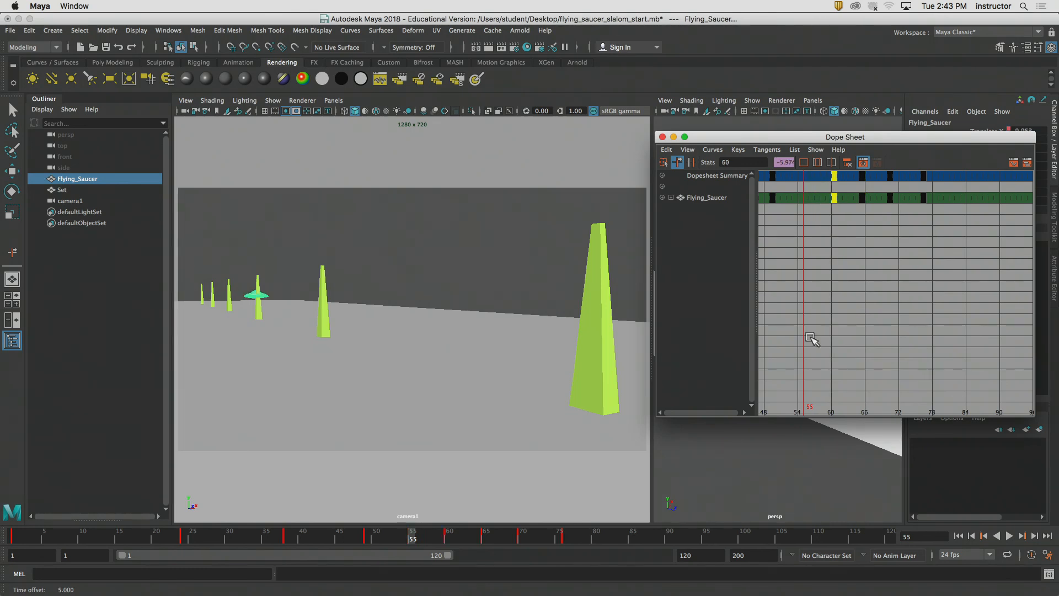
- Return to frame 1 and play the animation through to frame 99 to check the saucer's spacing between keys
{"action": "left_click_drag", "start_coordinate": [412, 535], "coordinate": [38, 513]}
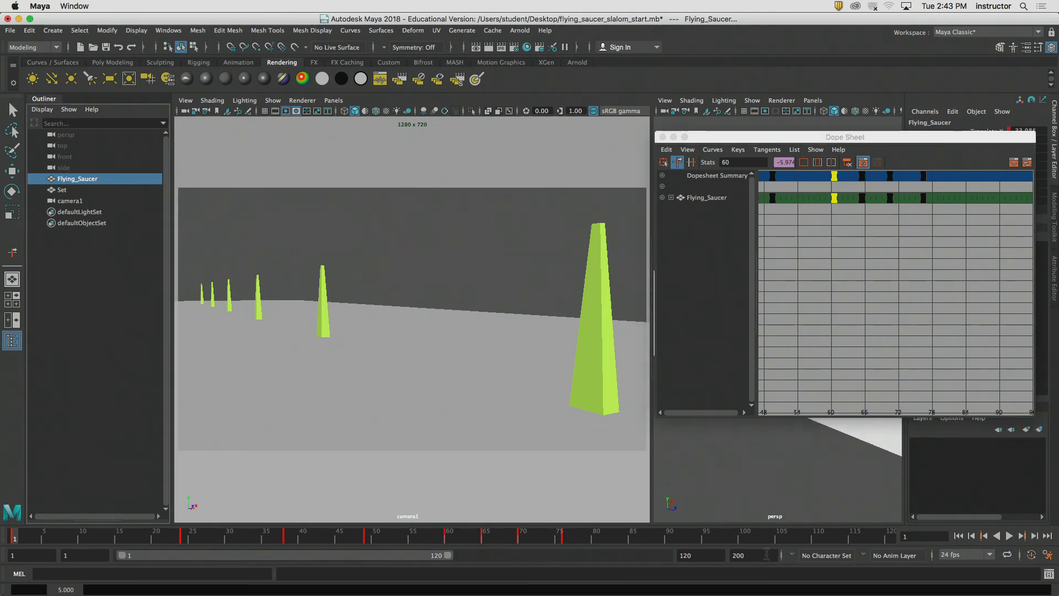
{"action": "left_click", "coordinate": [1009, 535]}
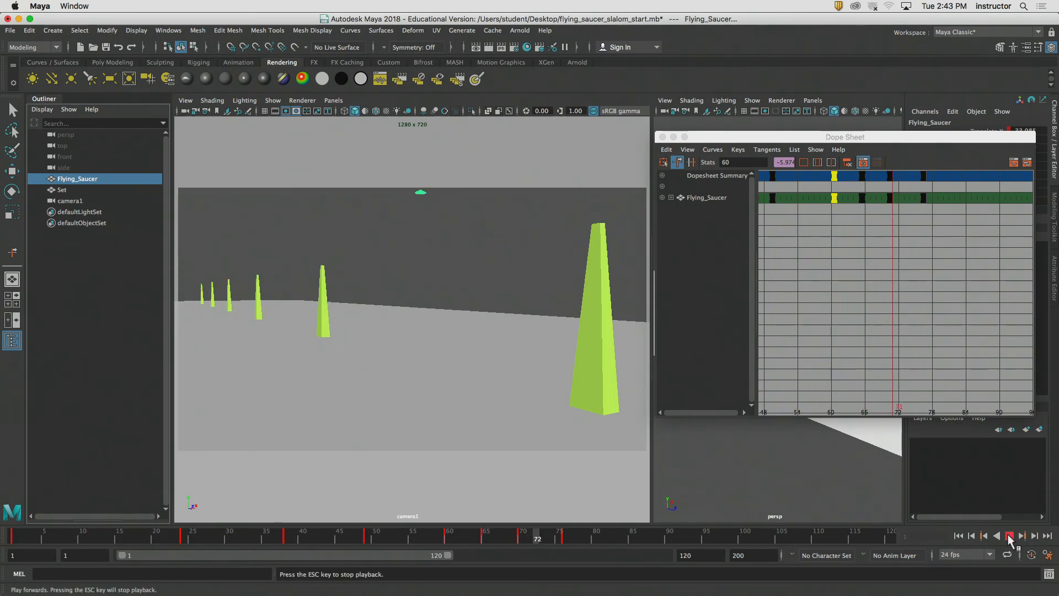
{"action": "left_click", "coordinate": [1009, 536]}
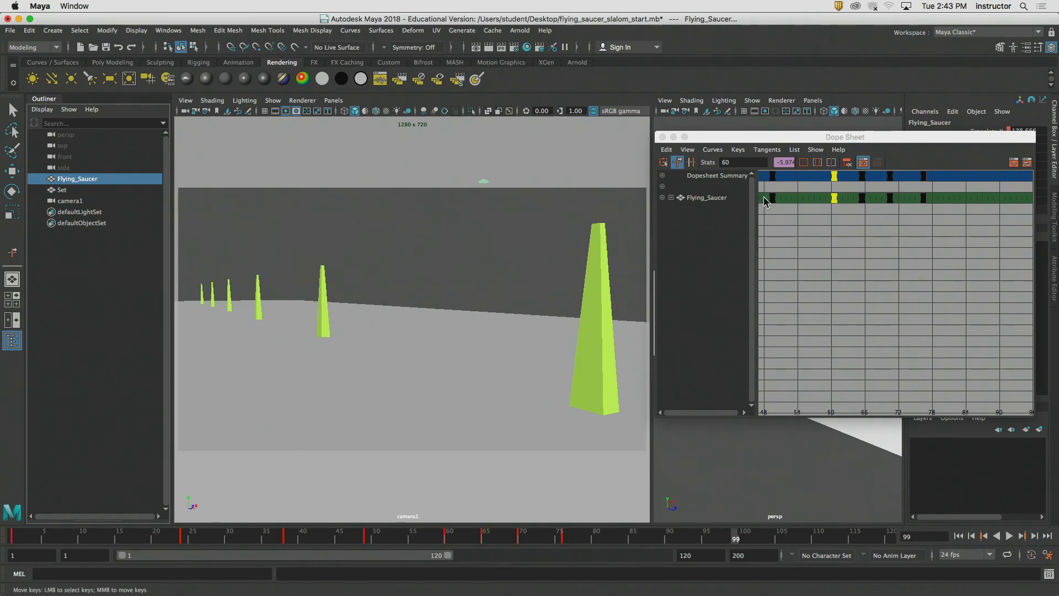
- Close the Dope Sheet and replay the animation from frame 1, stopping at frame 72
{"action": "left_click_drag", "start_coordinate": [736, 142], "coordinate": [711, 154]}
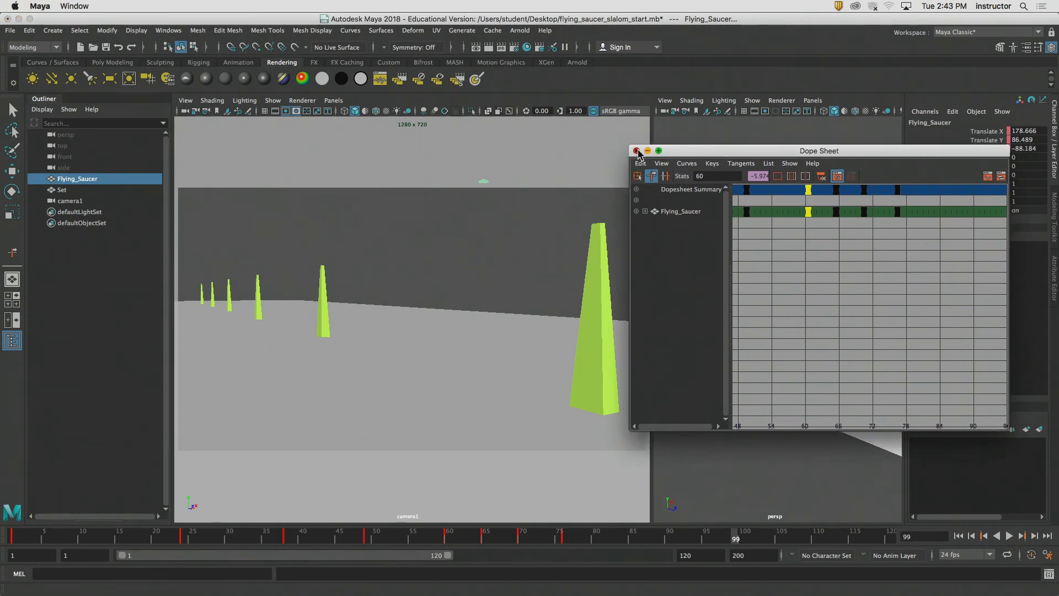
{"action": "left_click", "coordinate": [636, 151]}
{"action": "left_click_drag", "start_coordinate": [699, 533], "coordinate": [11, 538]}
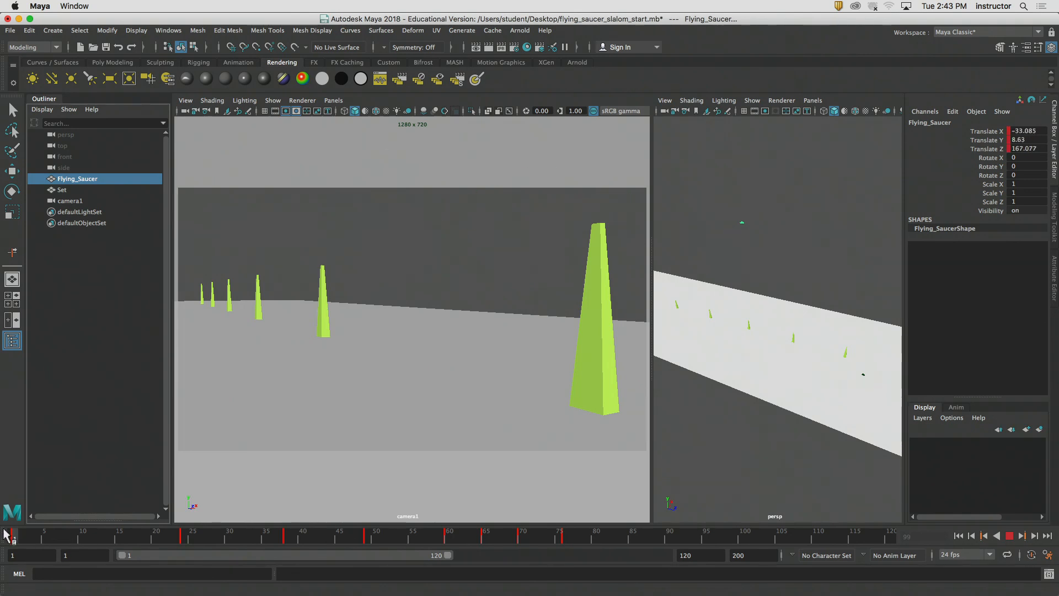
{"action": "left_click", "coordinate": [1008, 535]}
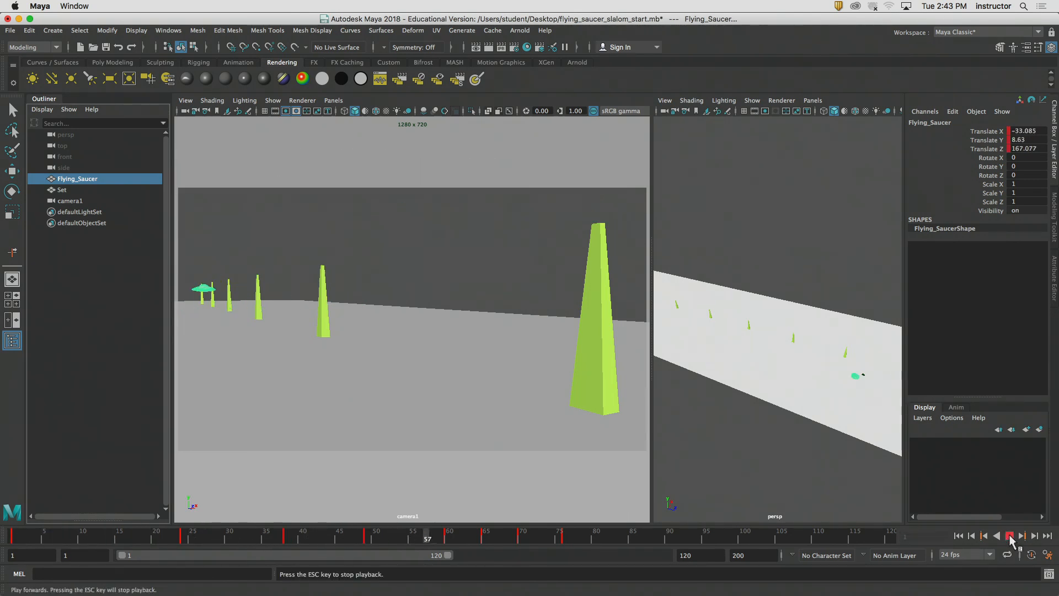
{"action": "left_click", "coordinate": [1010, 536]}
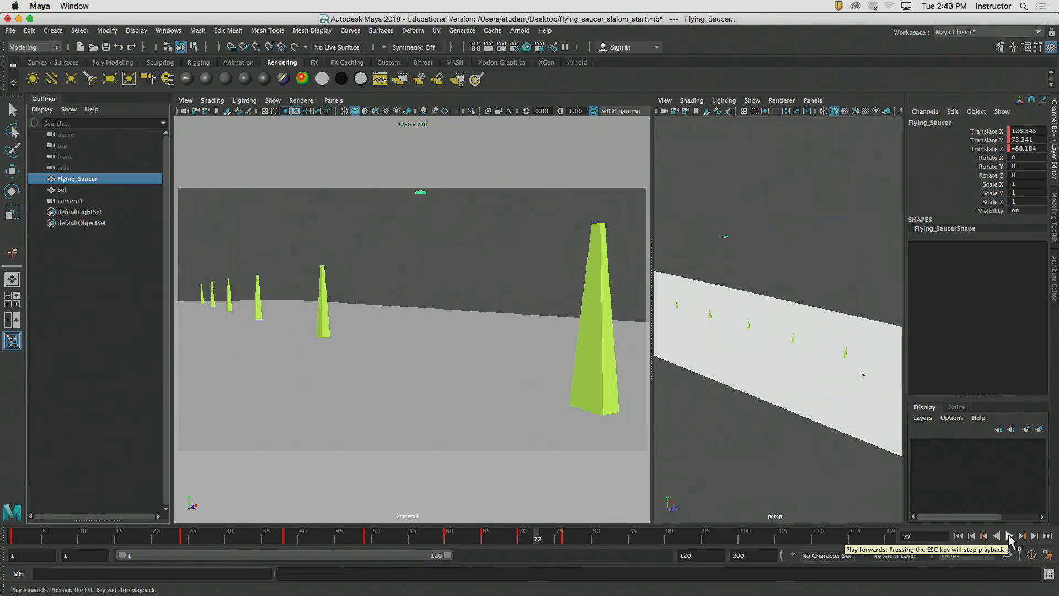
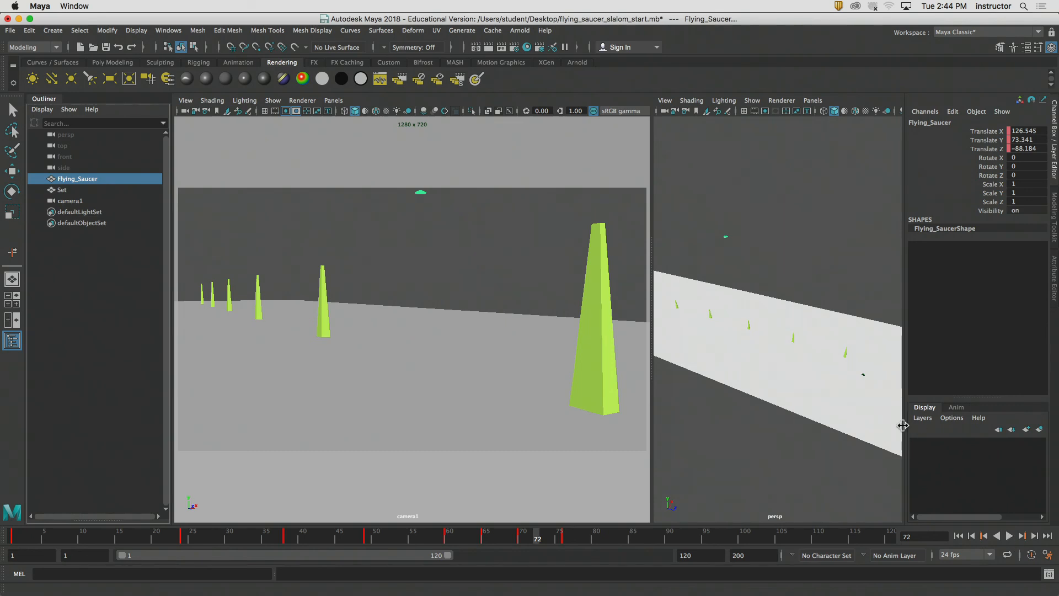
- Deselect the saucer and play the animation to review its motion, returning the timeline to frame 1
{"action": "left_click", "coordinate": [764, 265]}
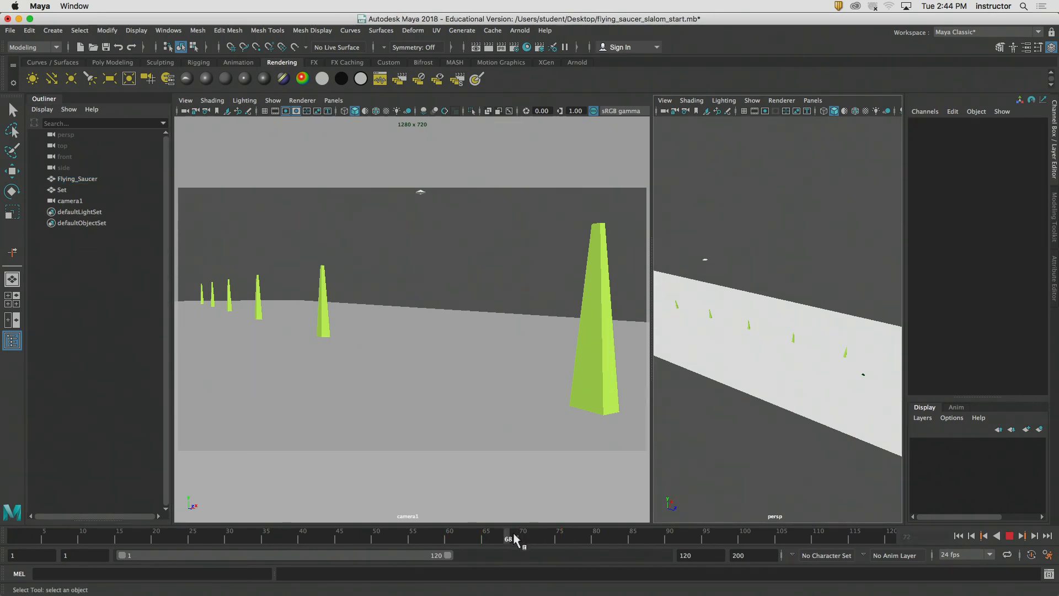
{"action": "left_click", "coordinate": [251, 536]}
{"action": "left_click", "coordinate": [335, 421]}
{"action": "key", "text": "alt+v"}
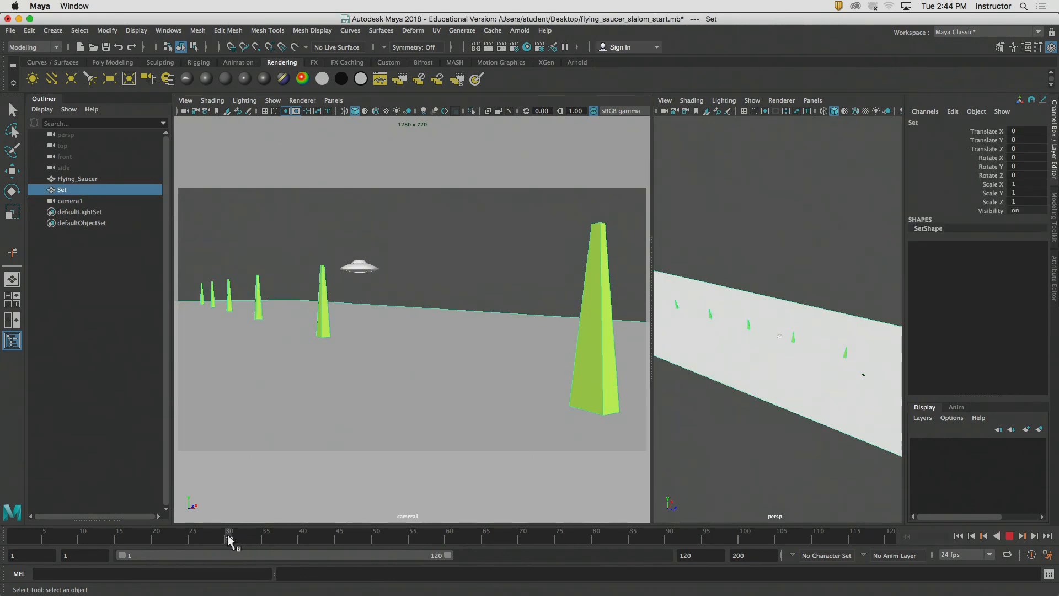
{"action": "left_click_drag", "start_coordinate": [133, 542], "coordinate": [5, 547]}
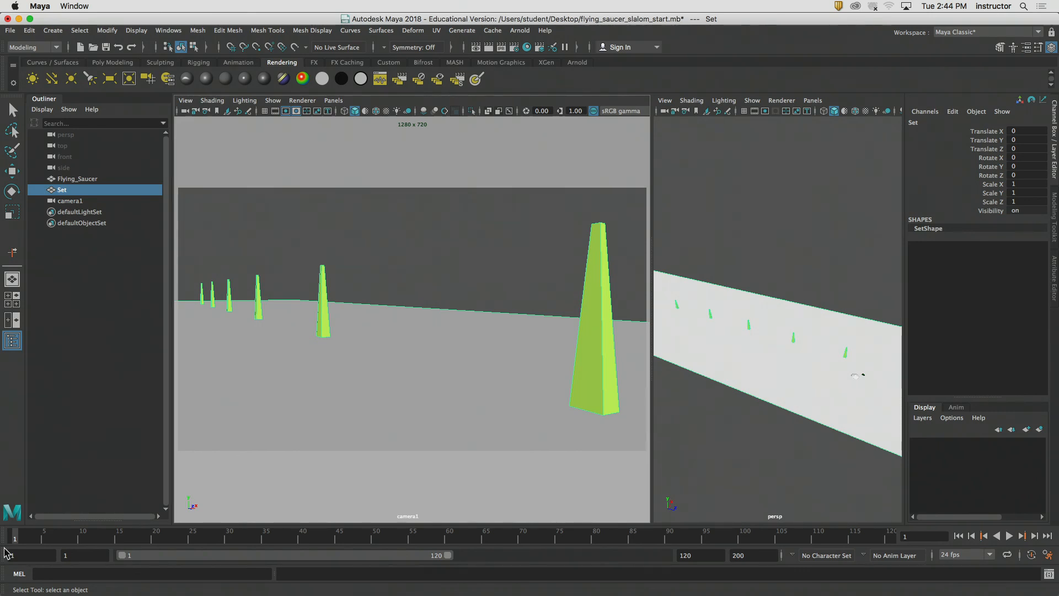
- Make the camera1 view active with nothing selected and open the Playblast options
{"action": "left_click", "coordinate": [456, 147]}
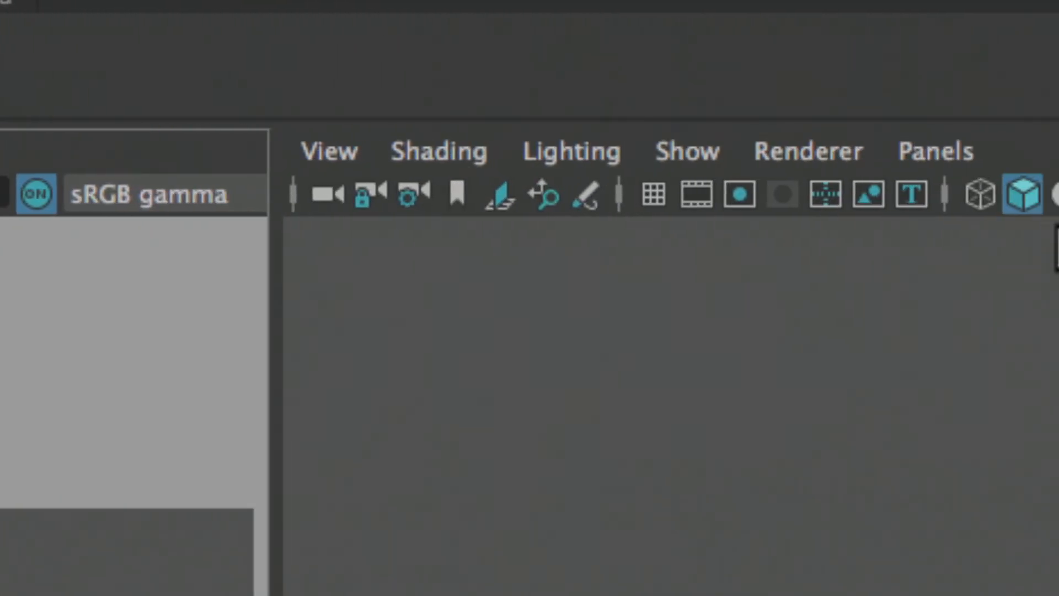
{"action": "left_click", "coordinate": [546, 358]}
{"action": "left_click", "coordinate": [99, 309]}
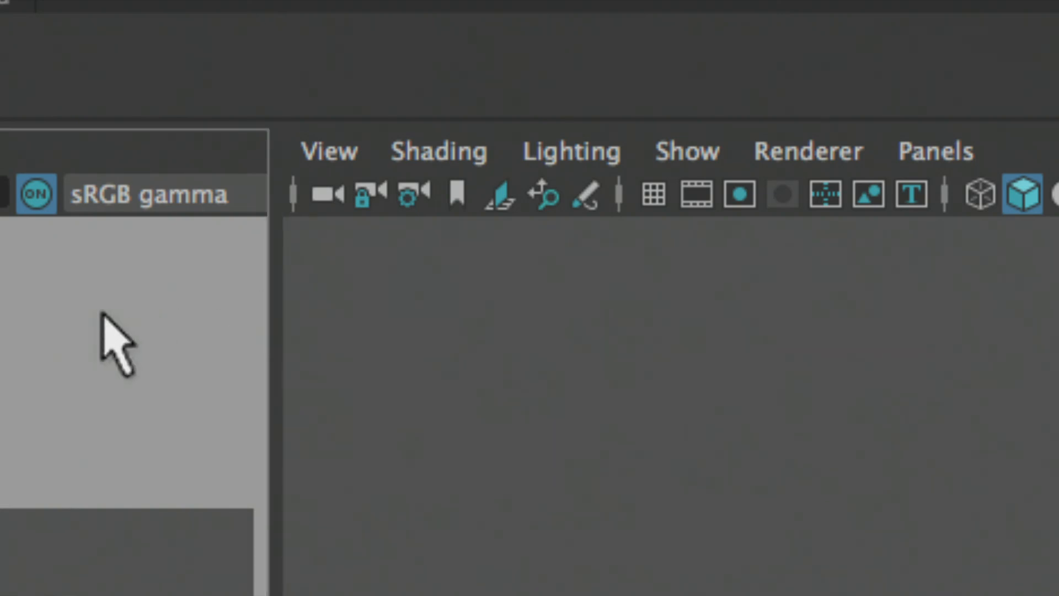
{"action": "left_click", "coordinate": [441, 350]}
{"action": "left_click", "coordinate": [158, 350]}
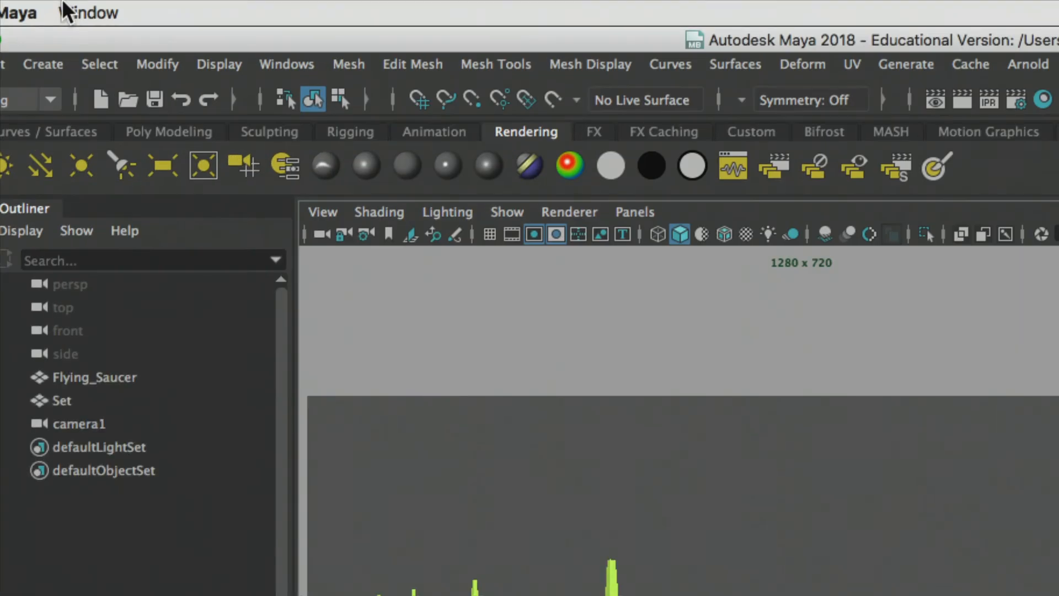
{"action": "left_click", "coordinate": [257, 67]}
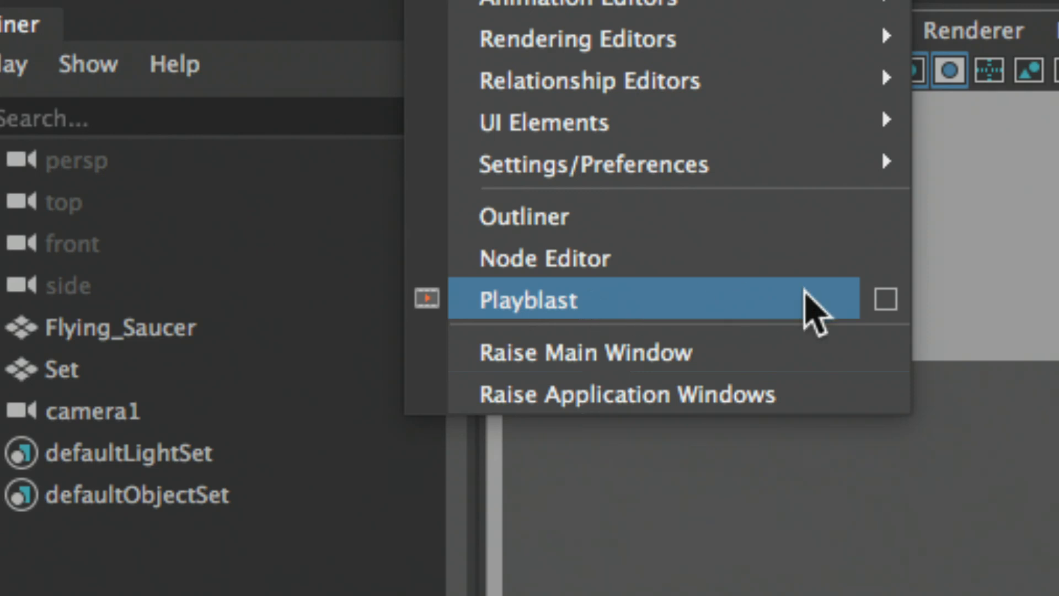
{"action": "left_click", "coordinate": [887, 300]}
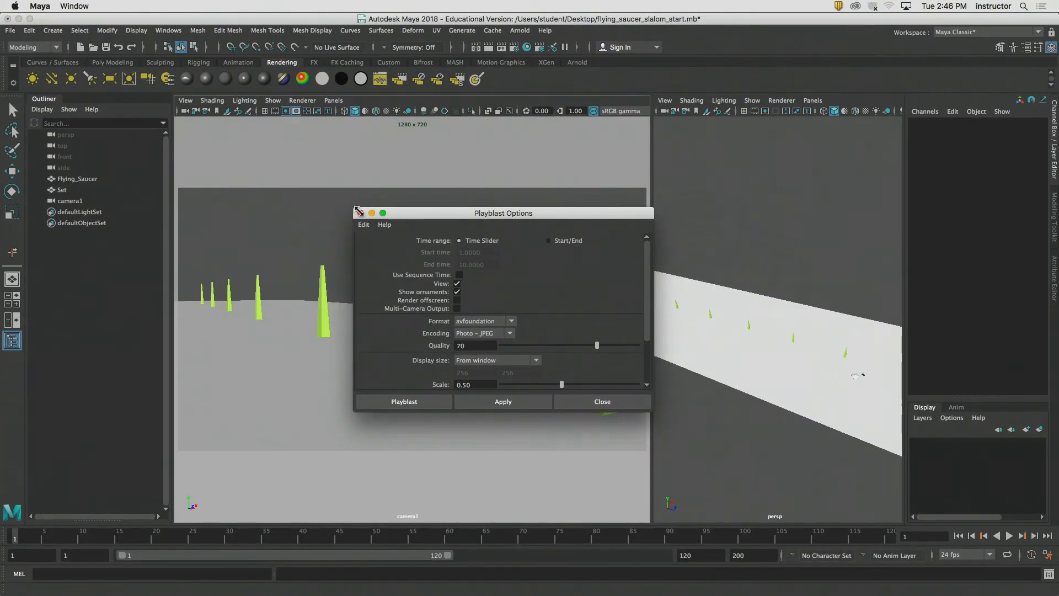
{"action": "left_click_drag", "start_coordinate": [467, 217], "coordinate": [439, 137]}
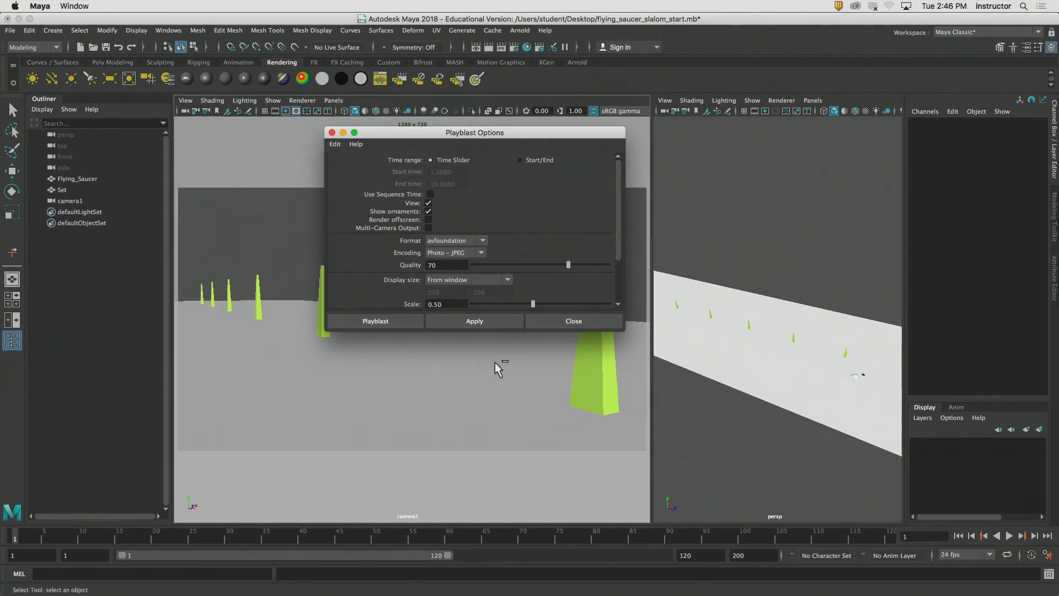
- Scrub to find where the saucer leaves the frame and shorten the playback range to end at frame 79
{"action": "left_click", "coordinate": [166, 564]}
{"action": "left_click_drag", "start_coordinate": [162, 542], "coordinate": [582, 557]}
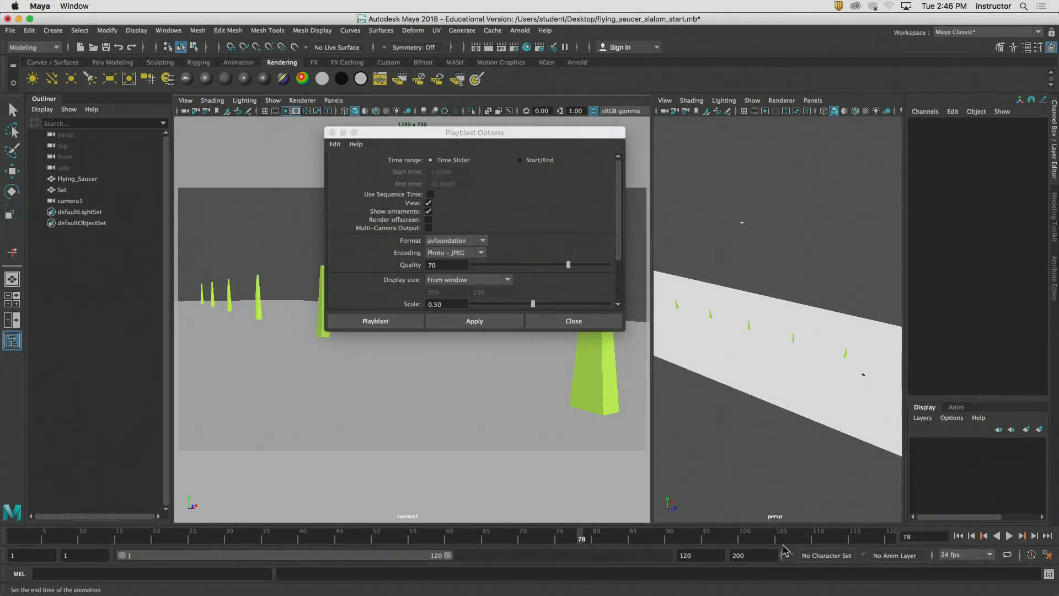
{"action": "left_click", "coordinate": [596, 541]}
{"action": "left_click_drag", "start_coordinate": [448, 556], "coordinate": [338, 560]}
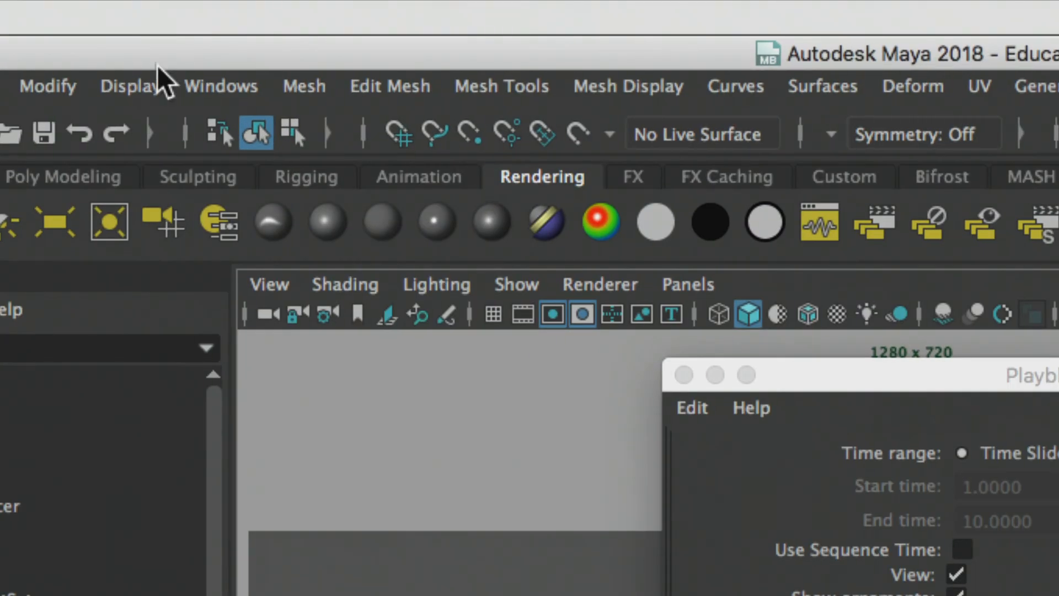
- Bring the Playblast options back up and move the window clear of the camera1 view
{"action": "left_click", "coordinate": [170, 29]}
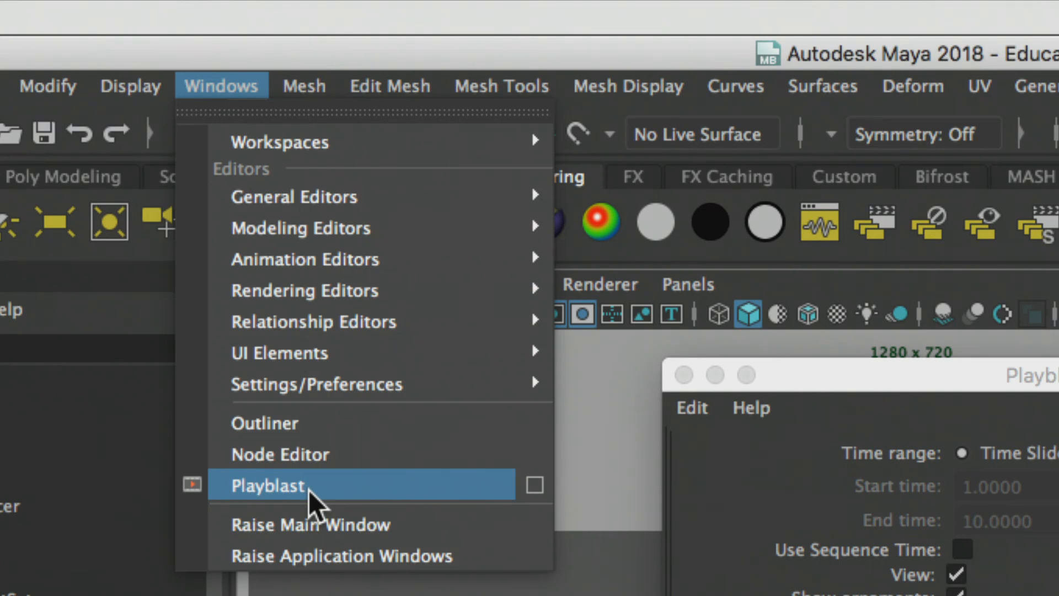
{"action": "left_click_drag", "start_coordinate": [920, 377], "coordinate": [395, 83]}
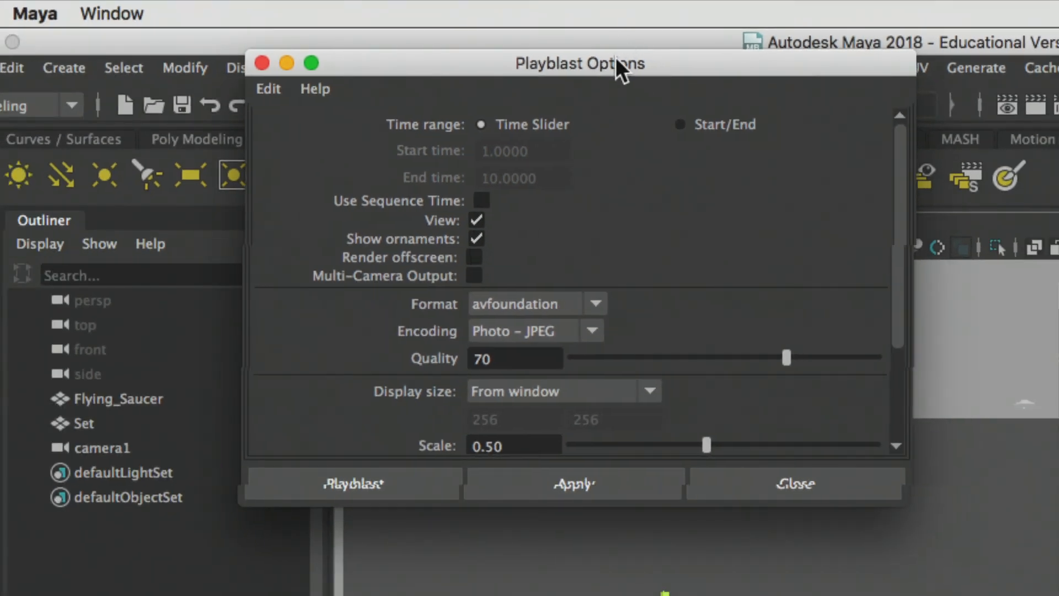
{"action": "left_click_drag", "start_coordinate": [621, 67], "coordinate": [549, 58]}
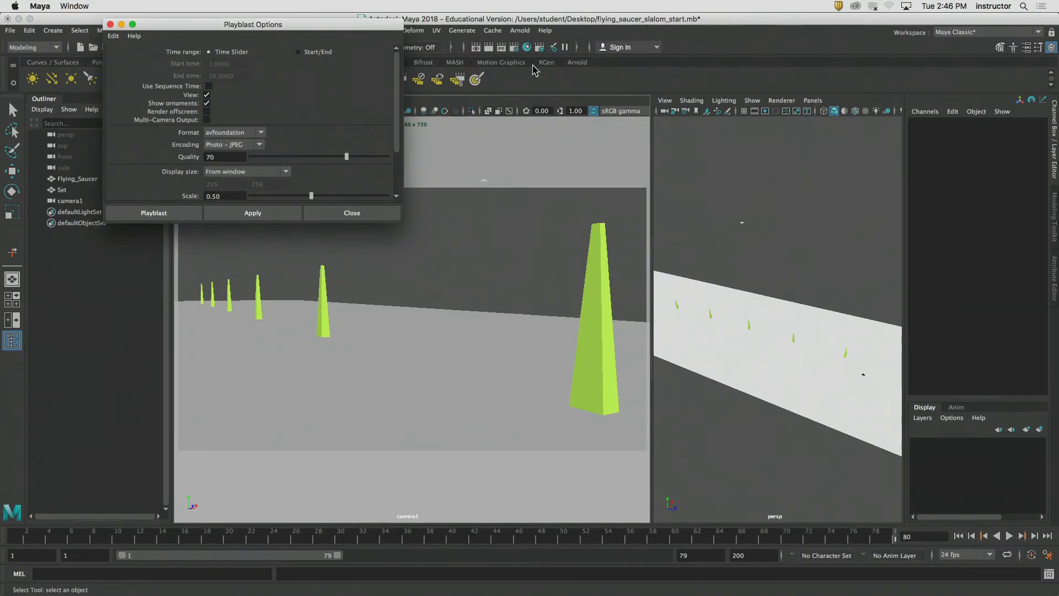
{"action": "left_click_drag", "start_coordinate": [295, 25], "coordinate": [886, 114]}
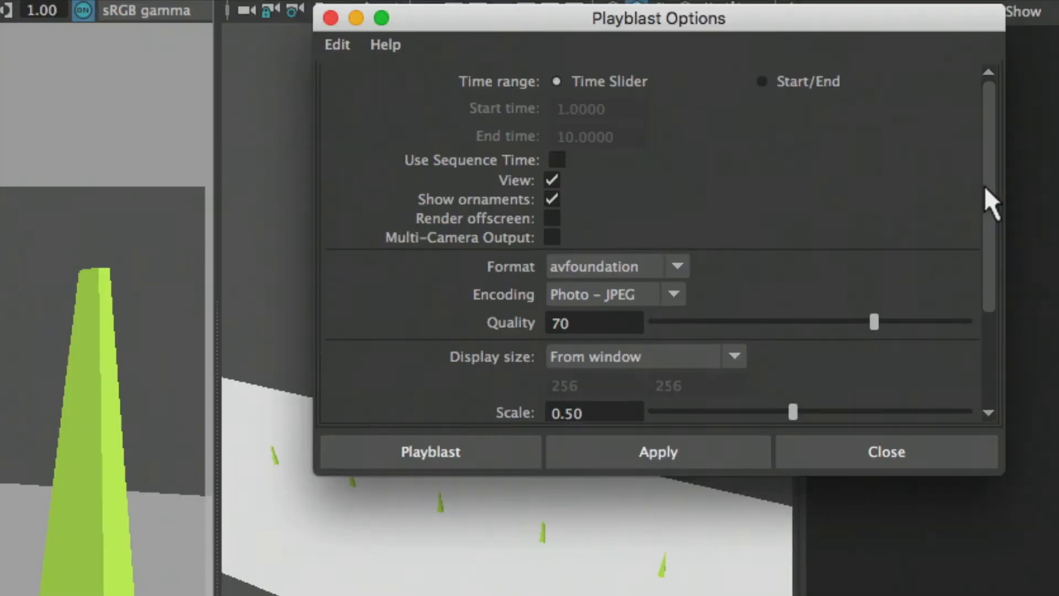
- Turn off Show ornaments for the playblast and keep avfoundation as the format
{"action": "left_click", "coordinate": [552, 199]}
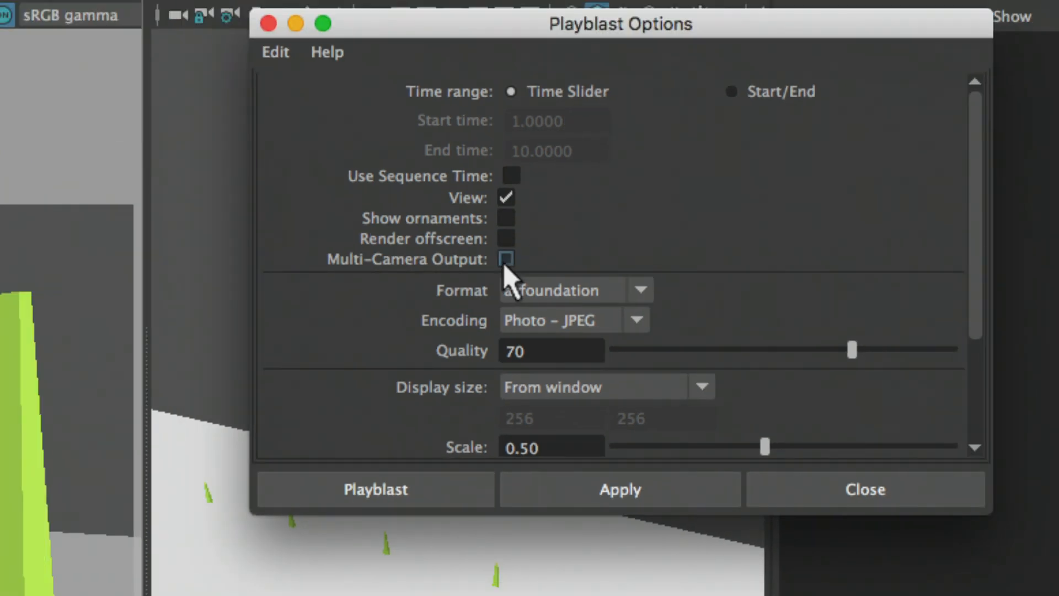
{"action": "scroll", "coordinate": [971, 273], "scroll_direction": "down", "scroll_amount": 2}
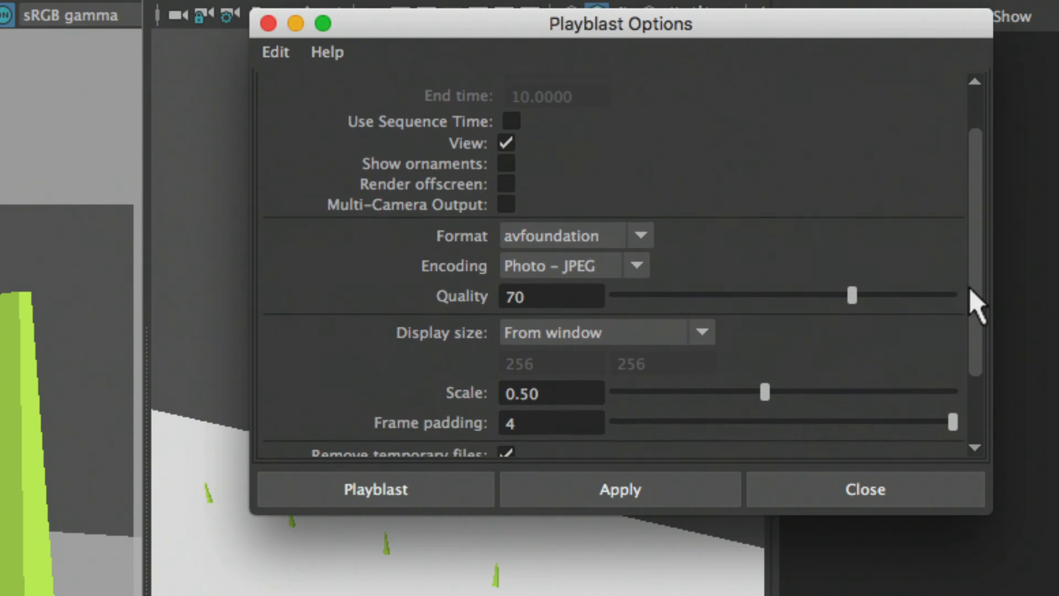
{"action": "left_click_drag", "start_coordinate": [970, 288], "coordinate": [965, 333]}
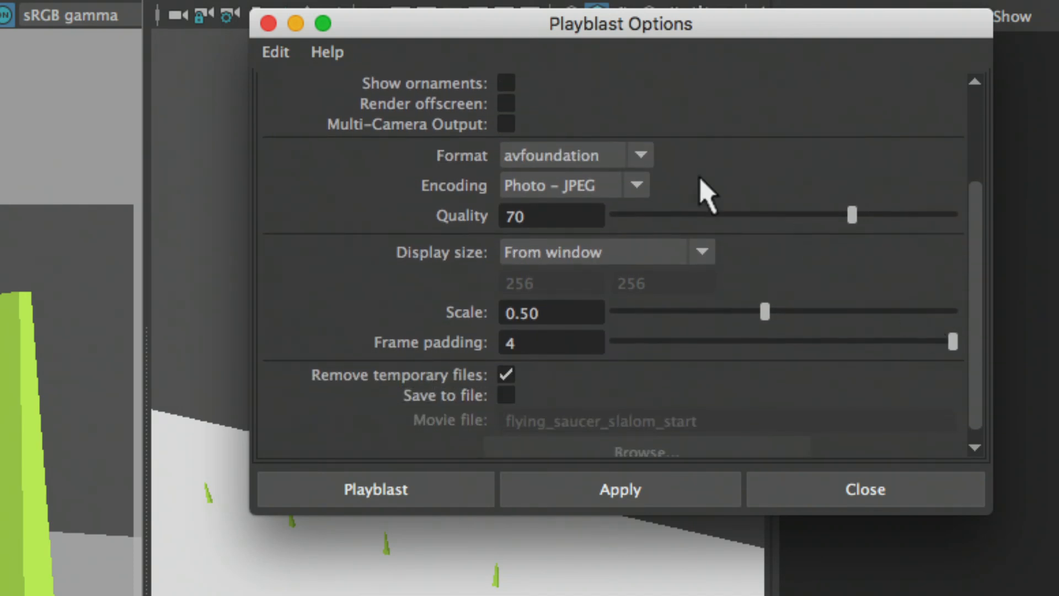
{"action": "left_click", "coordinate": [619, 155]}
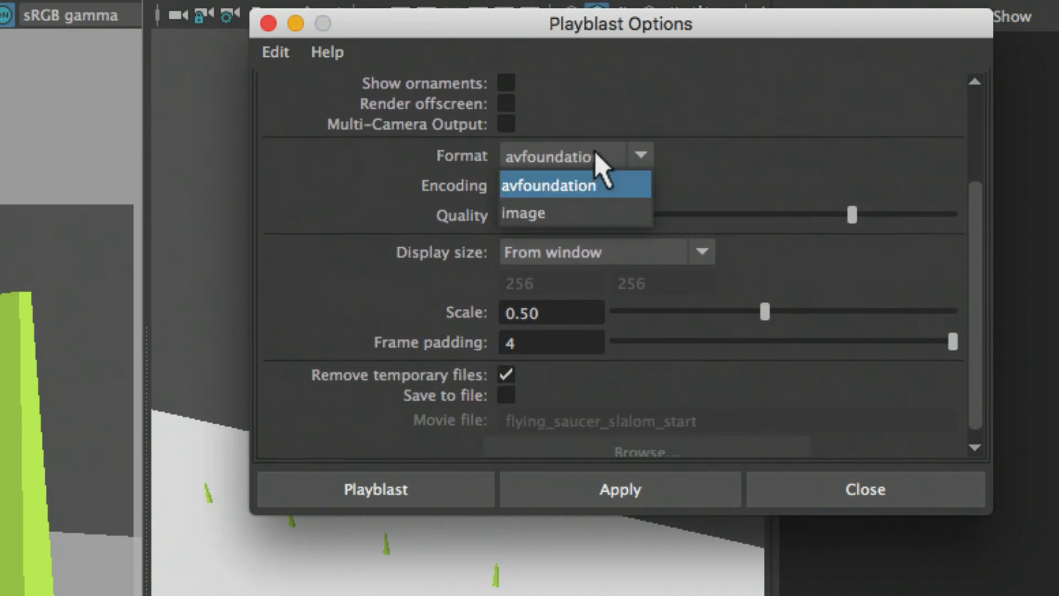
{"action": "left_click", "coordinate": [732, 137]}
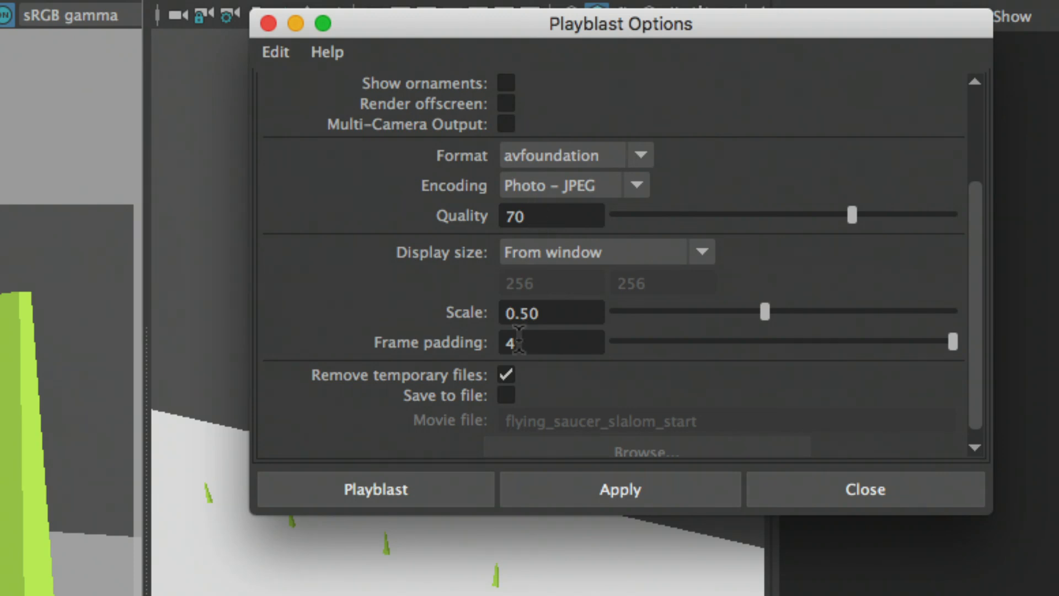
- Enable saving the playblast to file and name the movie flying_saucer_slalom_shot_01
{"action": "left_click", "coordinate": [506, 395]}
{"action": "scroll", "coordinate": [811, 378], "scroll_direction": "down", "scroll_amount": 1}
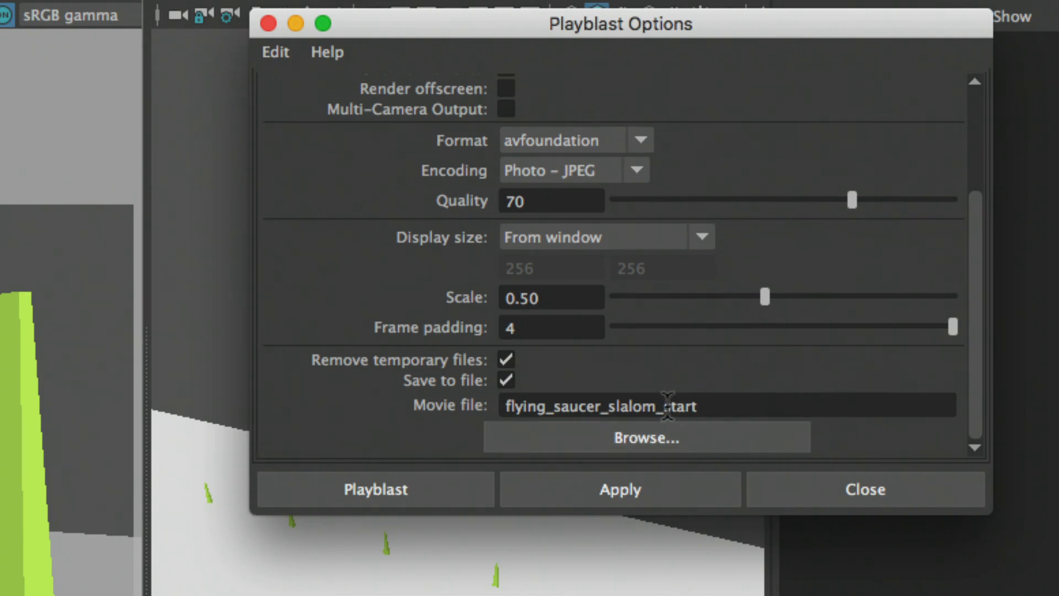
{"action": "left_click_drag", "start_coordinate": [666, 407], "coordinate": [707, 407]}
{"action": "key", "text": "BackSpace"}
{"action": "type", "text": "shot_01"}
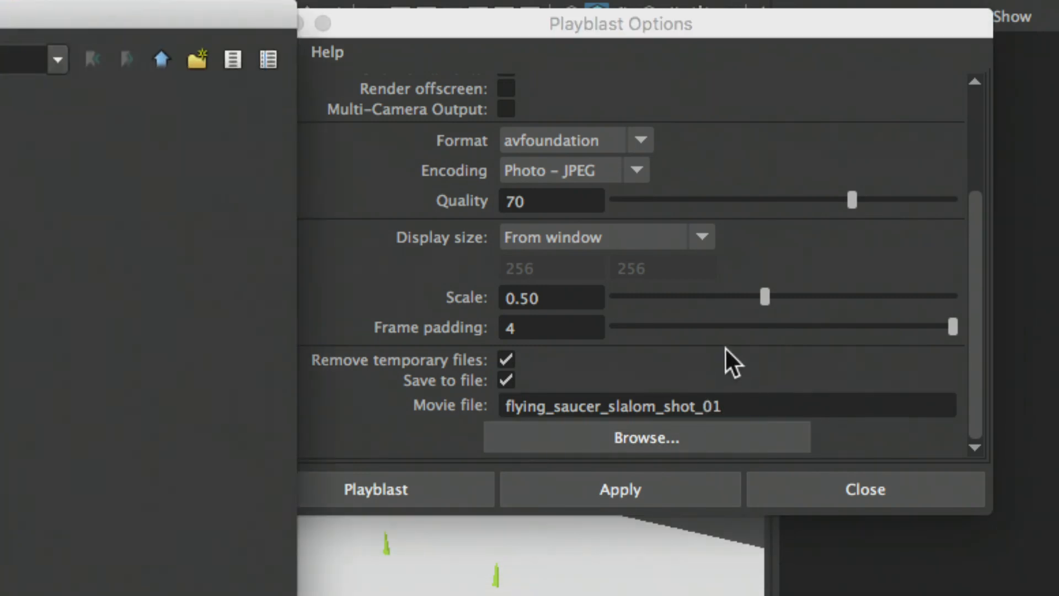
- Set the movie file to be saved on the Desktop as test and record the playblast
{"action": "left_click", "coordinate": [662, 438]}
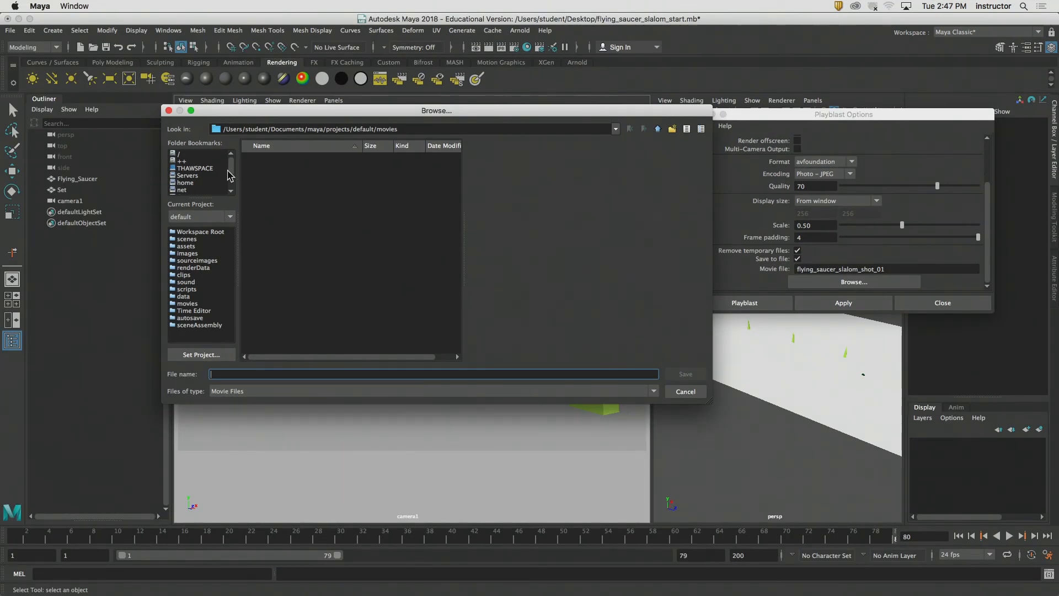
{"action": "left_click_drag", "start_coordinate": [231, 164], "coordinate": [232, 184]}
{"action": "left_click", "coordinate": [211, 177]}
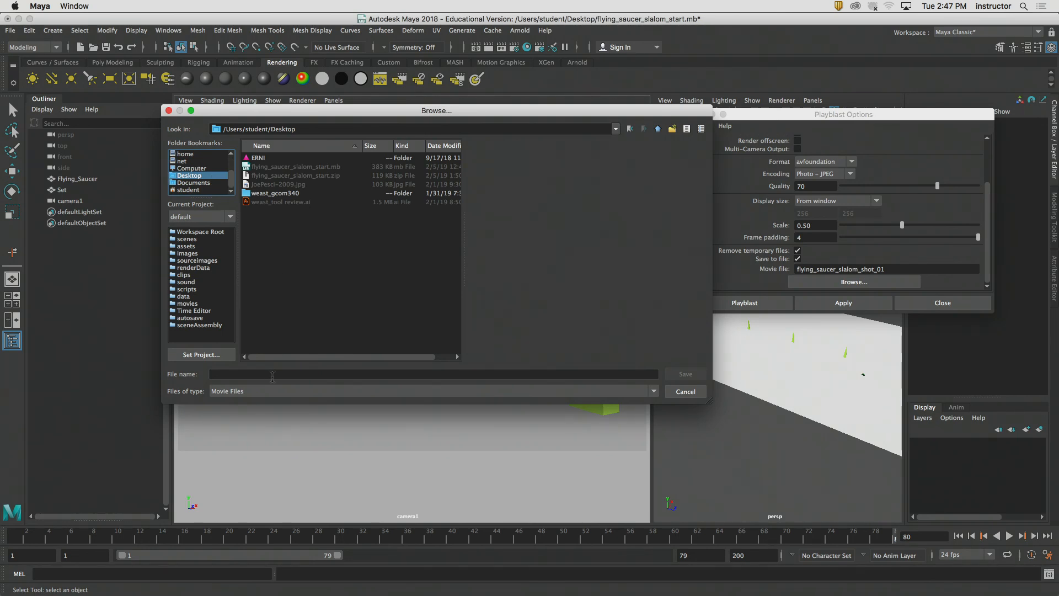
{"action": "left_click", "coordinate": [241, 373]}
{"action": "type", "text": "test"}
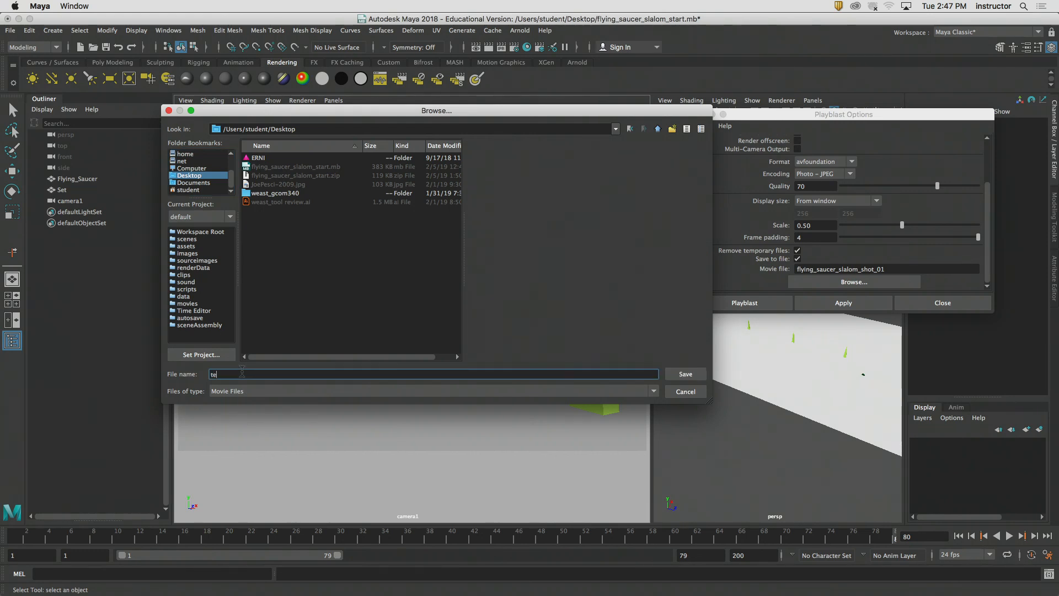
{"action": "left_click", "coordinate": [685, 374]}
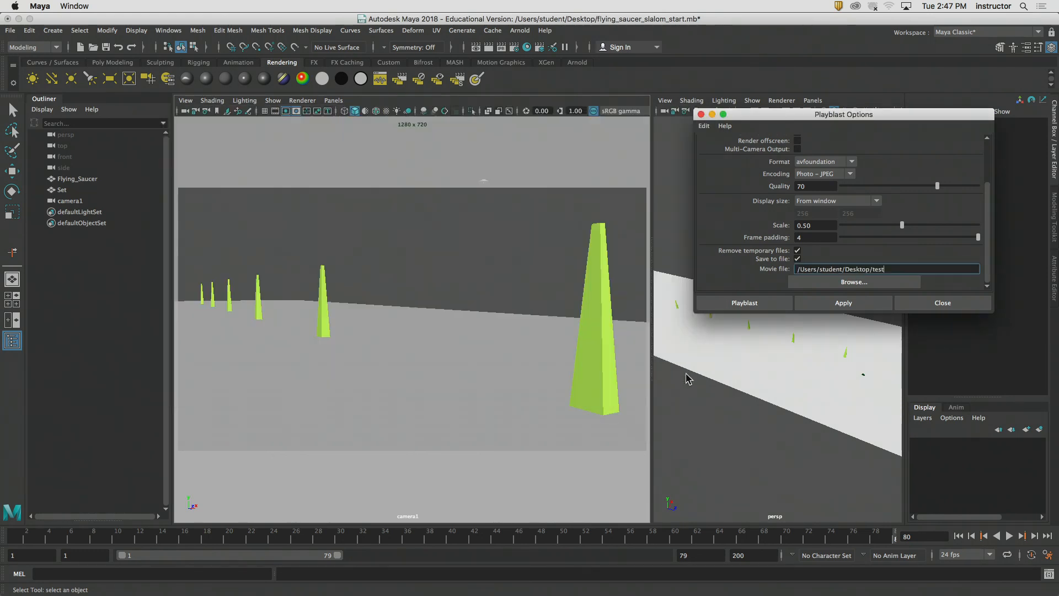
{"action": "left_click", "coordinate": [786, 303]}
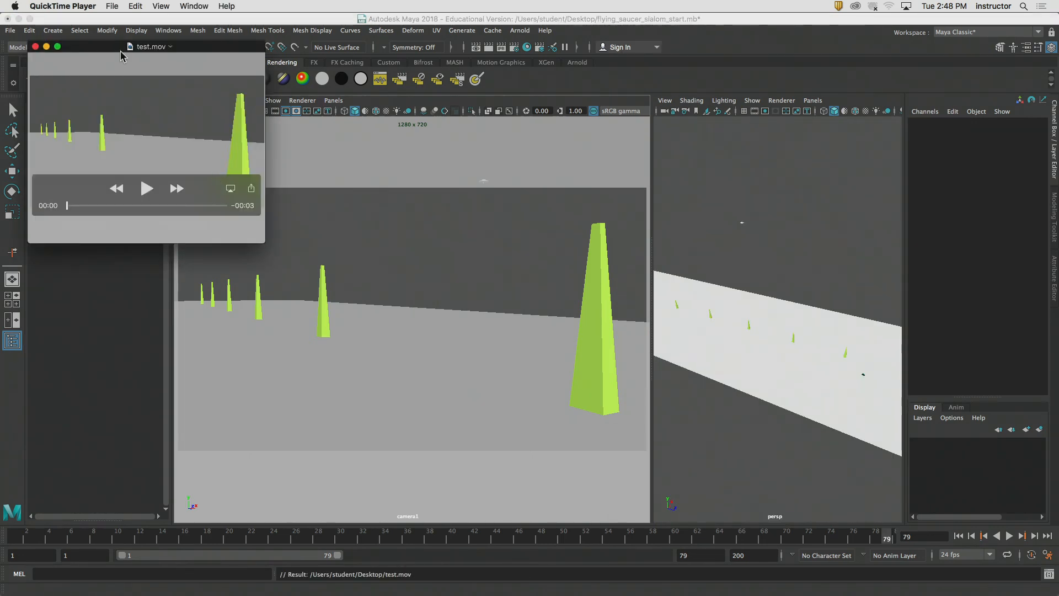
- Enlarge the test.mov player window, play the movie through and close it
{"action": "left_click_drag", "start_coordinate": [124, 50], "coordinate": [483, 107]}
{"action": "left_click_drag", "start_coordinate": [617, 294], "coordinate": [796, 447]}
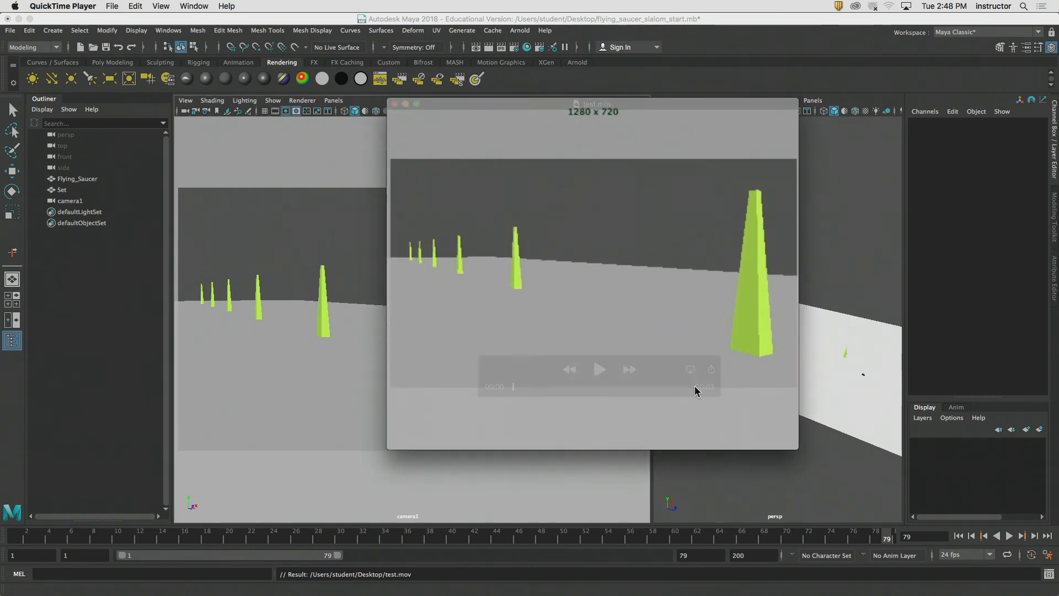
{"action": "left_click", "coordinate": [599, 369]}
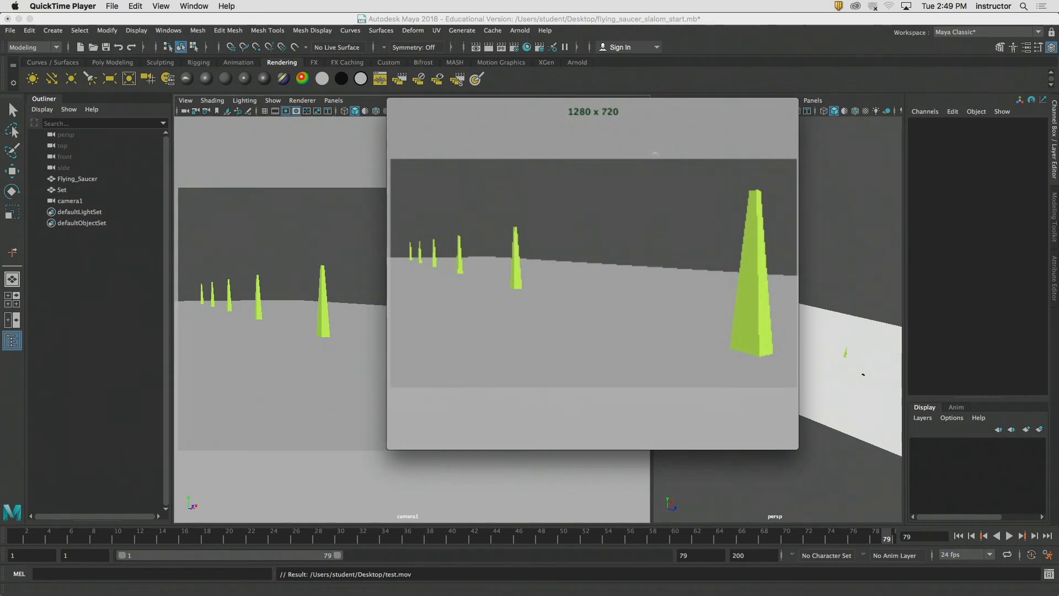
{"action": "mouse_move", "coordinate": [609, 307]}
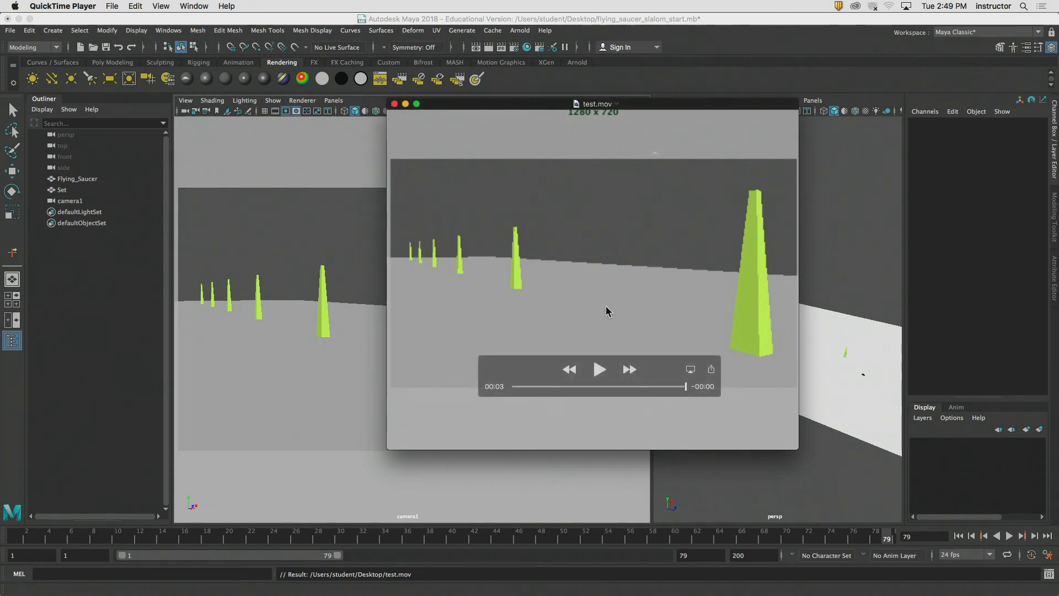
{"action": "left_click", "coordinate": [394, 104]}
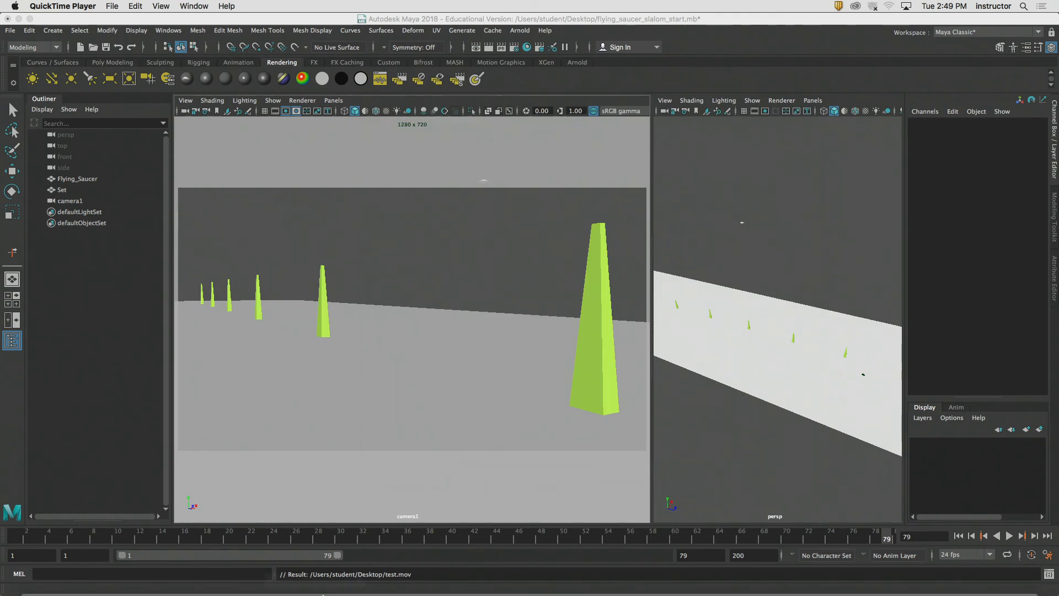
- Switch to Chrome and review the Flying Saucer Slalom assignment requirements, highlighting the OpenGL video (playblast) wording
{"action": "left_click", "coordinate": [126, 589]}
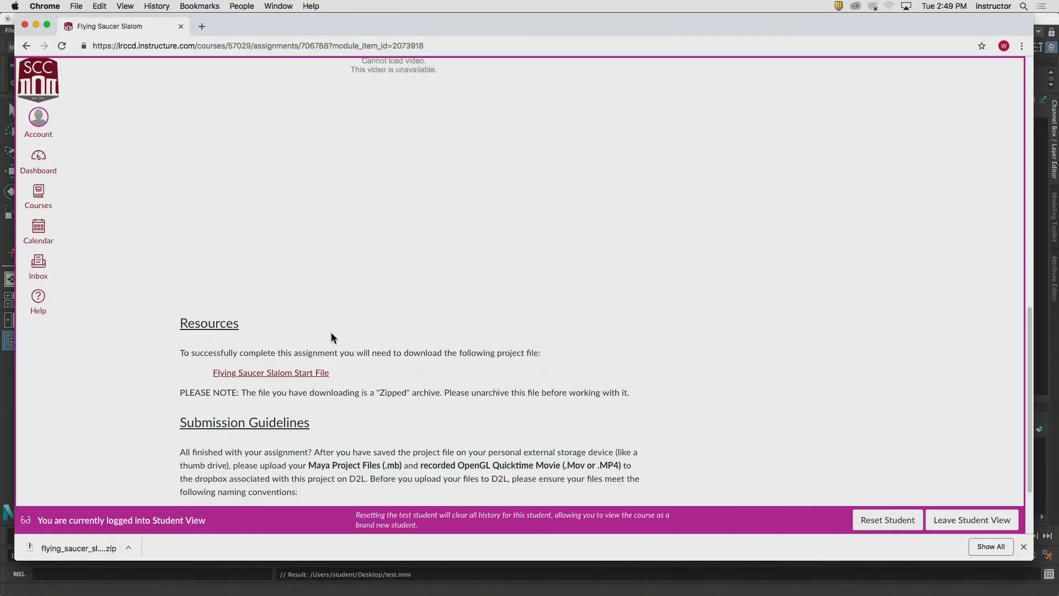
{"action": "scroll", "coordinate": [332, 331], "scroll_direction": "up", "scroll_amount": 6}
{"action": "scroll", "coordinate": [332, 331], "scroll_direction": "up", "scroll_amount": 5}
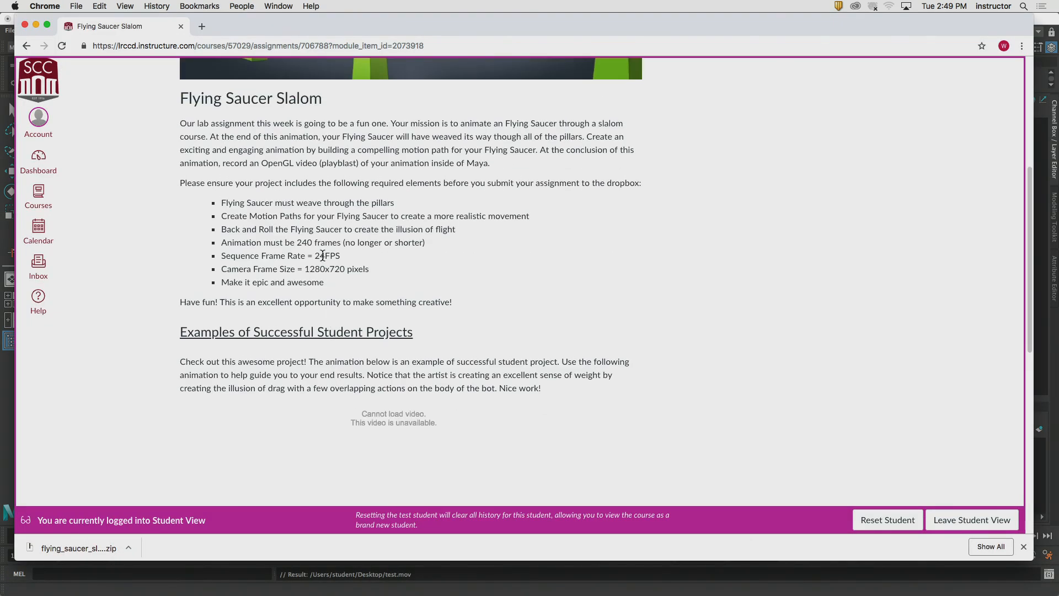
{"action": "scroll", "coordinate": [331, 236], "scroll_direction": "down", "scroll_amount": 1}
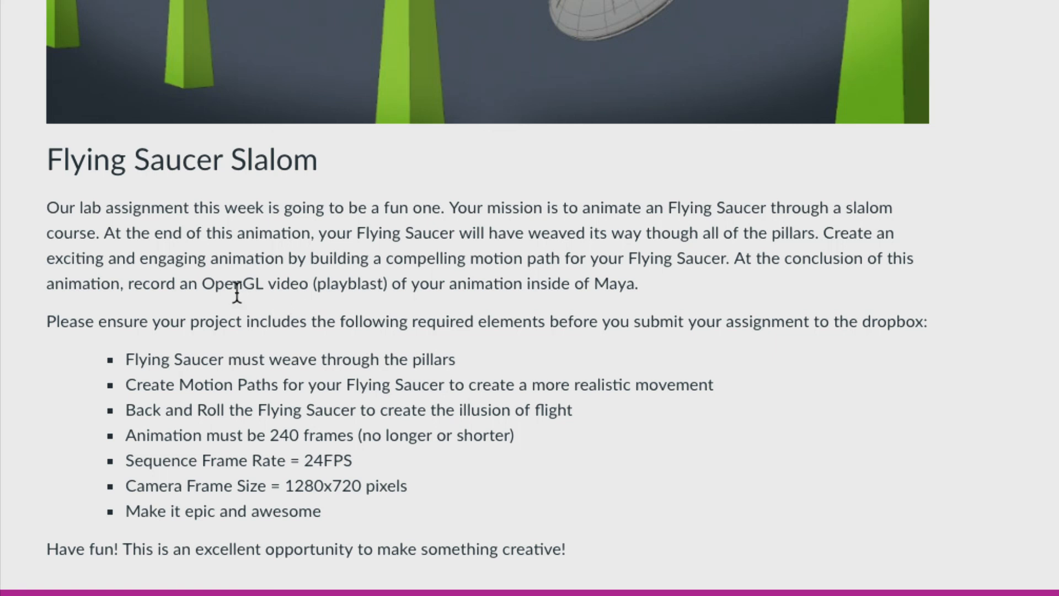
{"action": "left_click_drag", "start_coordinate": [202, 283], "coordinate": [381, 281]}
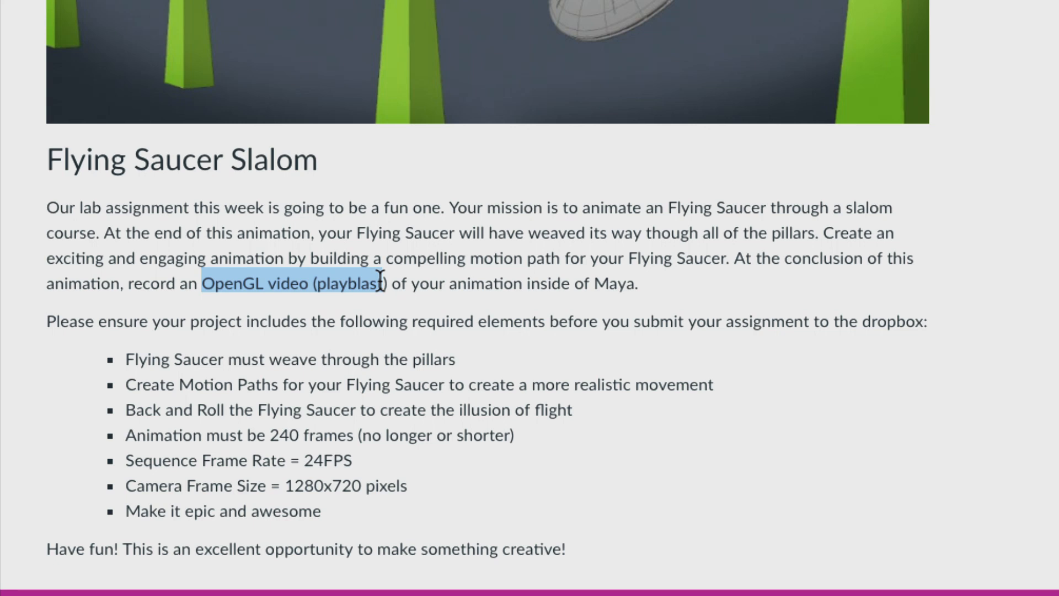
{"action": "left_click", "coordinate": [428, 490]}
- Read the Submission Guidelines of the assignment and highlight the two required file names
{"action": "scroll", "coordinate": [418, 453], "scroll_direction": "down", "scroll_amount": 1}
{"action": "scroll", "coordinate": [415, 445], "scroll_direction": "down", "scroll_amount": 10}
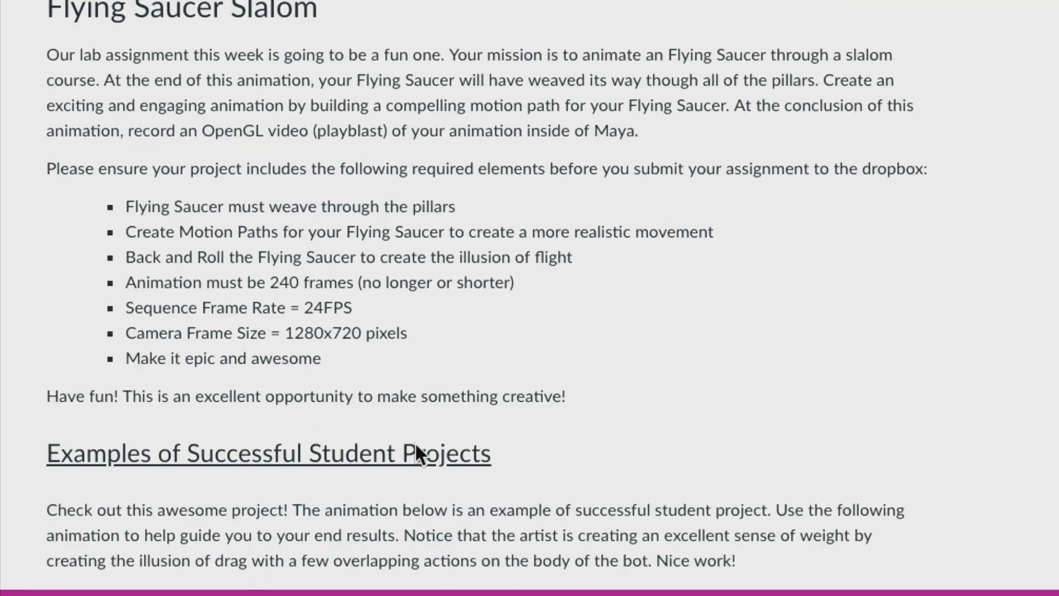
{"action": "scroll", "coordinate": [416, 444], "scroll_direction": "down", "scroll_amount": 8}
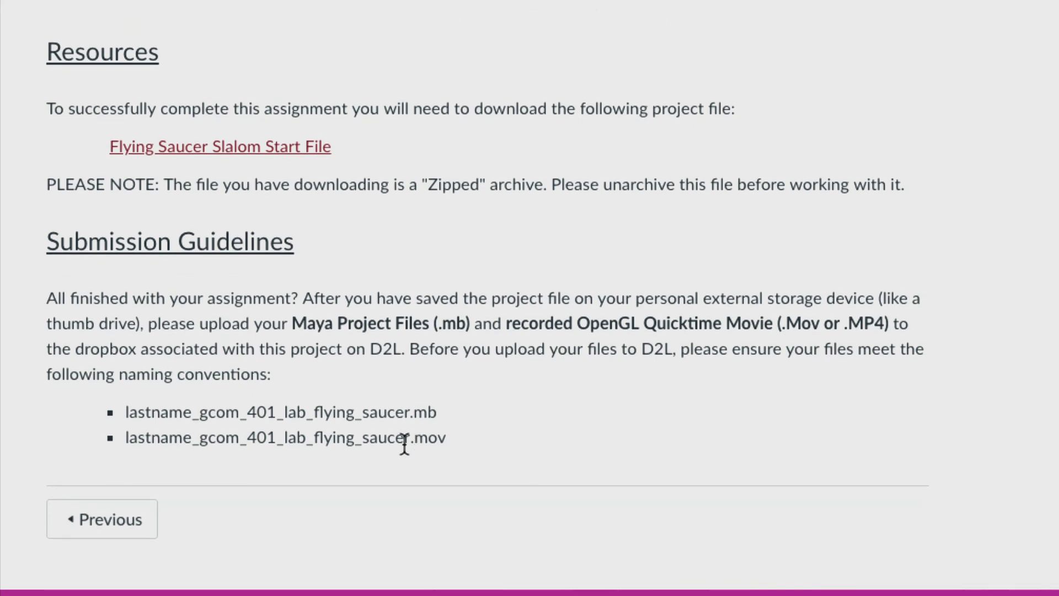
{"action": "left_click_drag", "start_coordinate": [448, 438], "coordinate": [118, 412]}
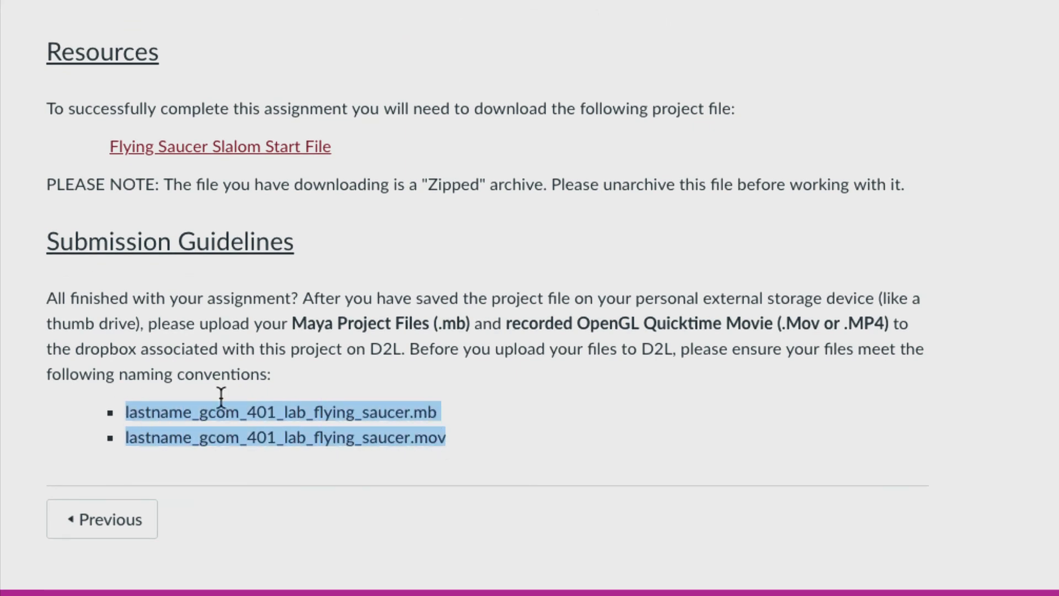